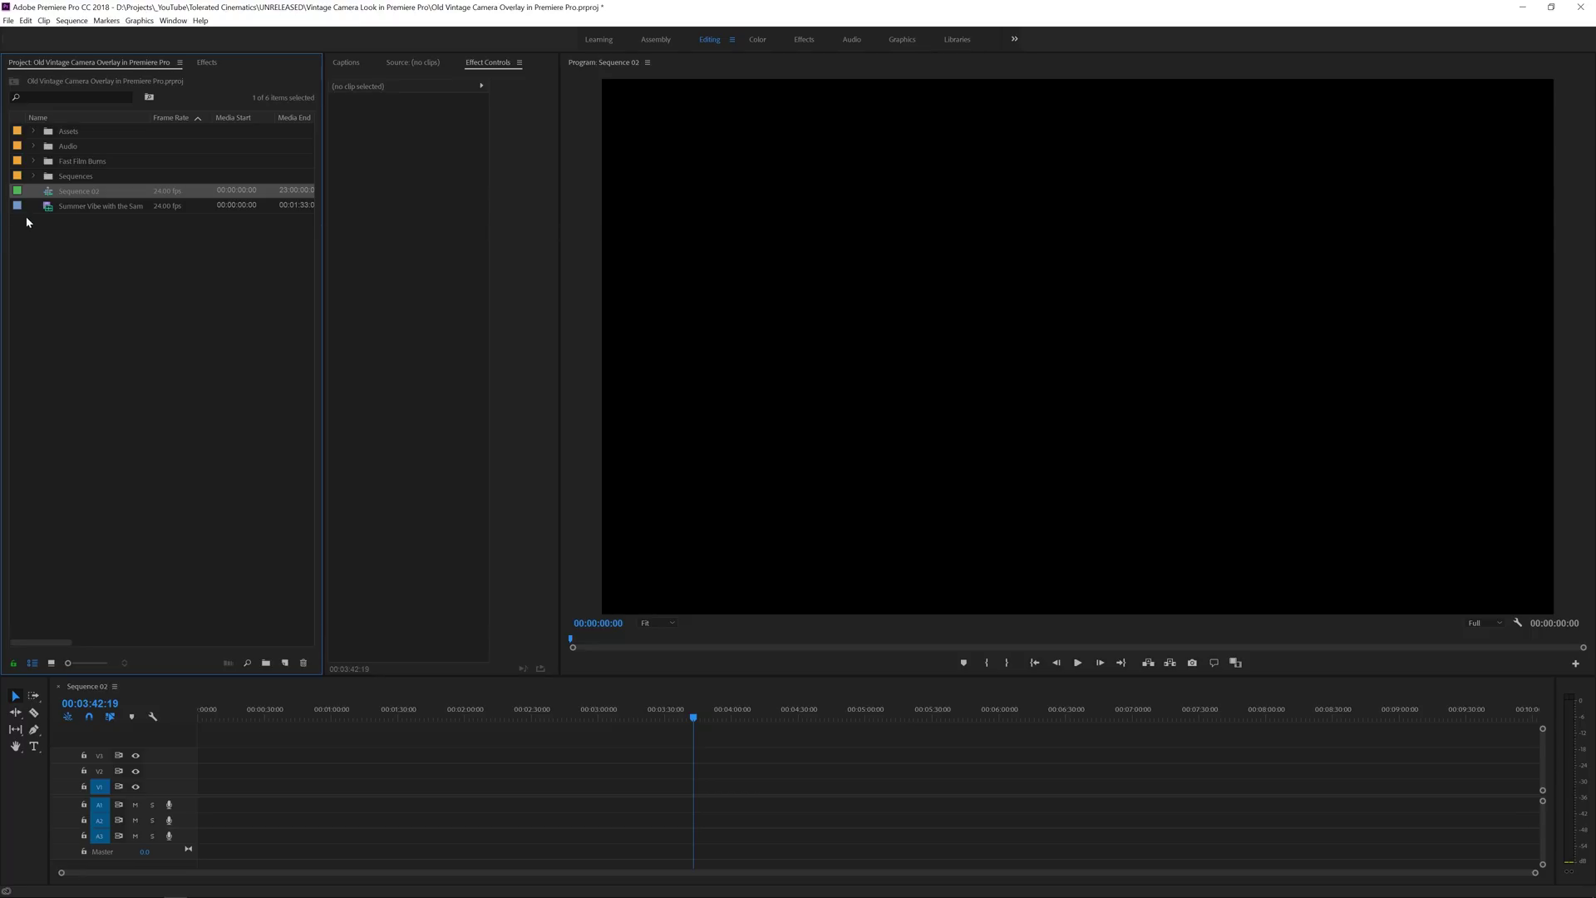
Preview the Summer Vibe clip and place it at the start of Sequence 02, keeping existing settings
double_click(47, 210)
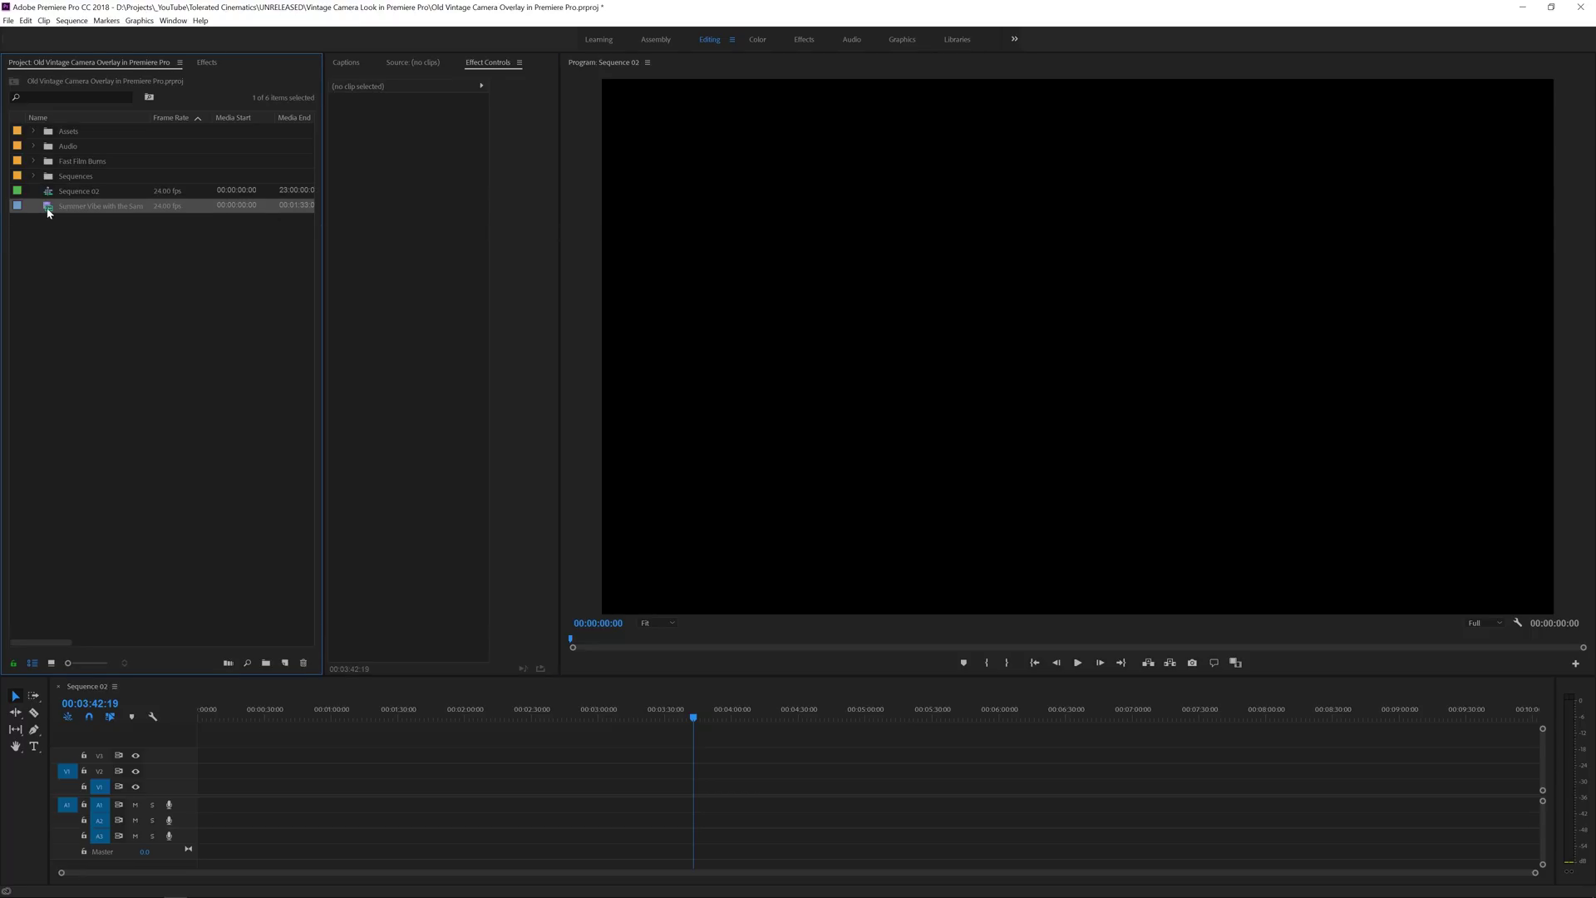
drag(559, 431, 951, 453)
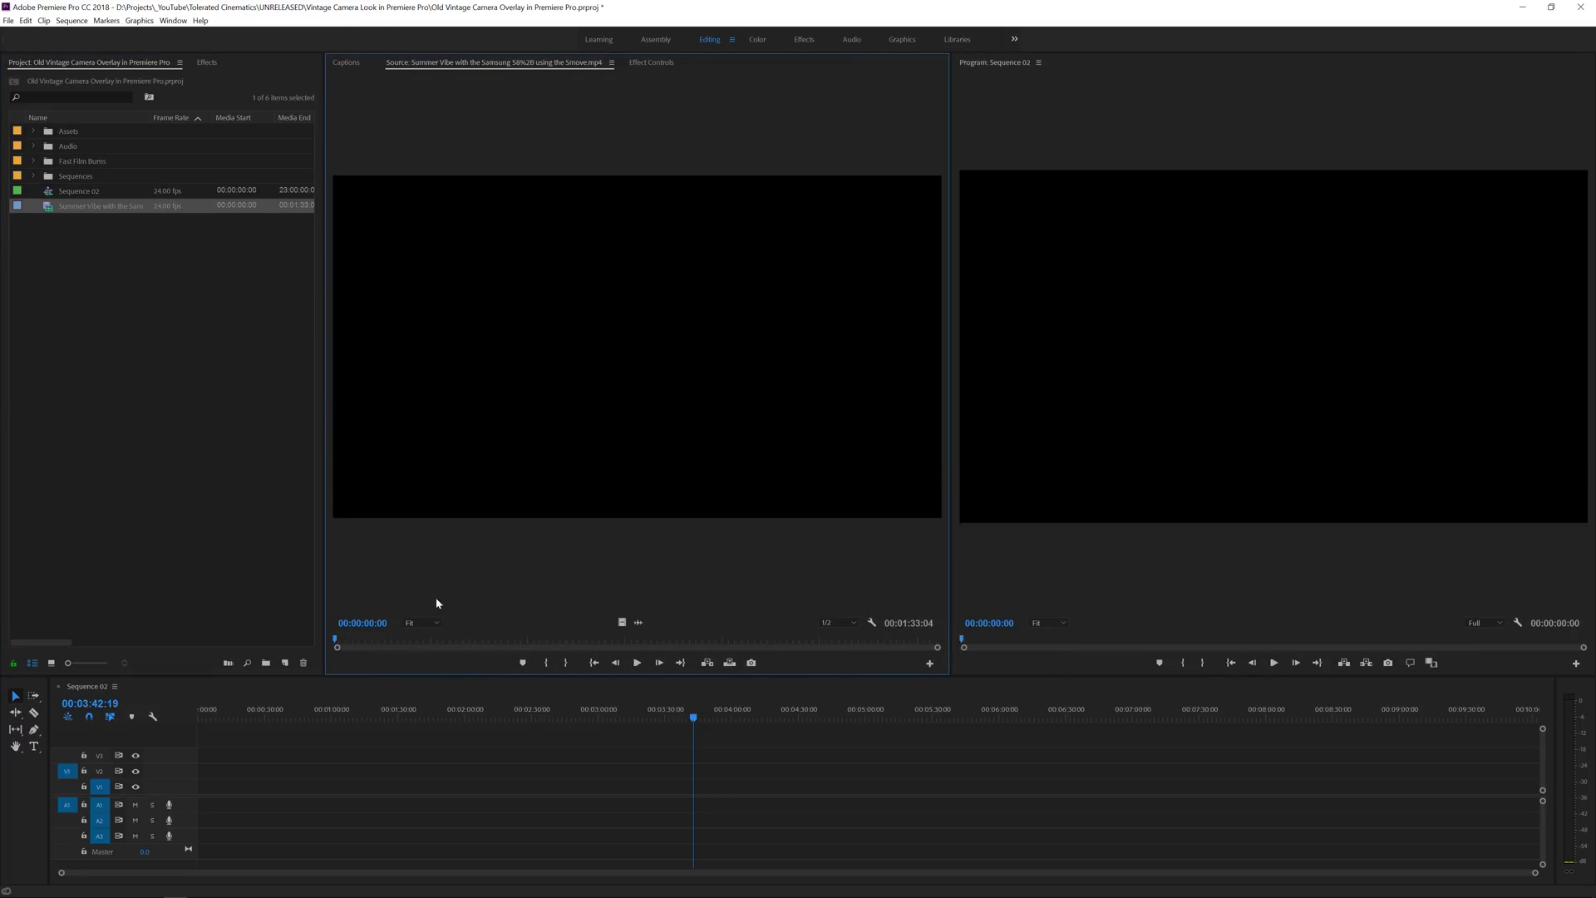
mouse_move(337, 640)
mouse_down()
mouse_move(436, 645)
mouse_move(340, 657)
mouse_up()
drag(45, 207, 189, 797)
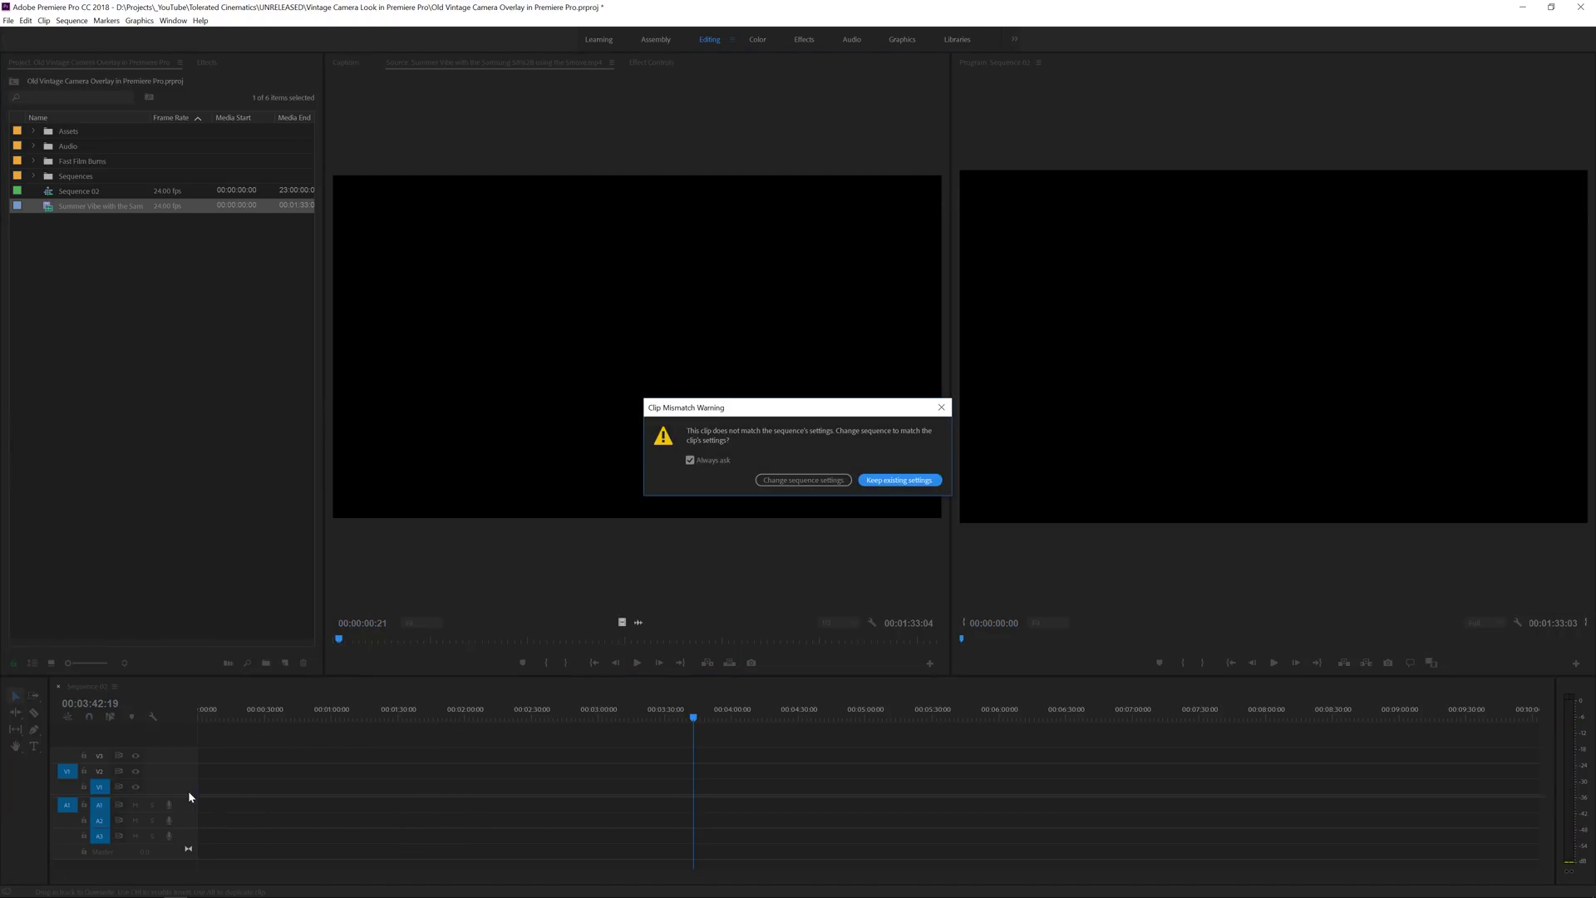
click(886, 485)
Unlink the beach clip's video from its audio on the timeline
right_click(300, 789)
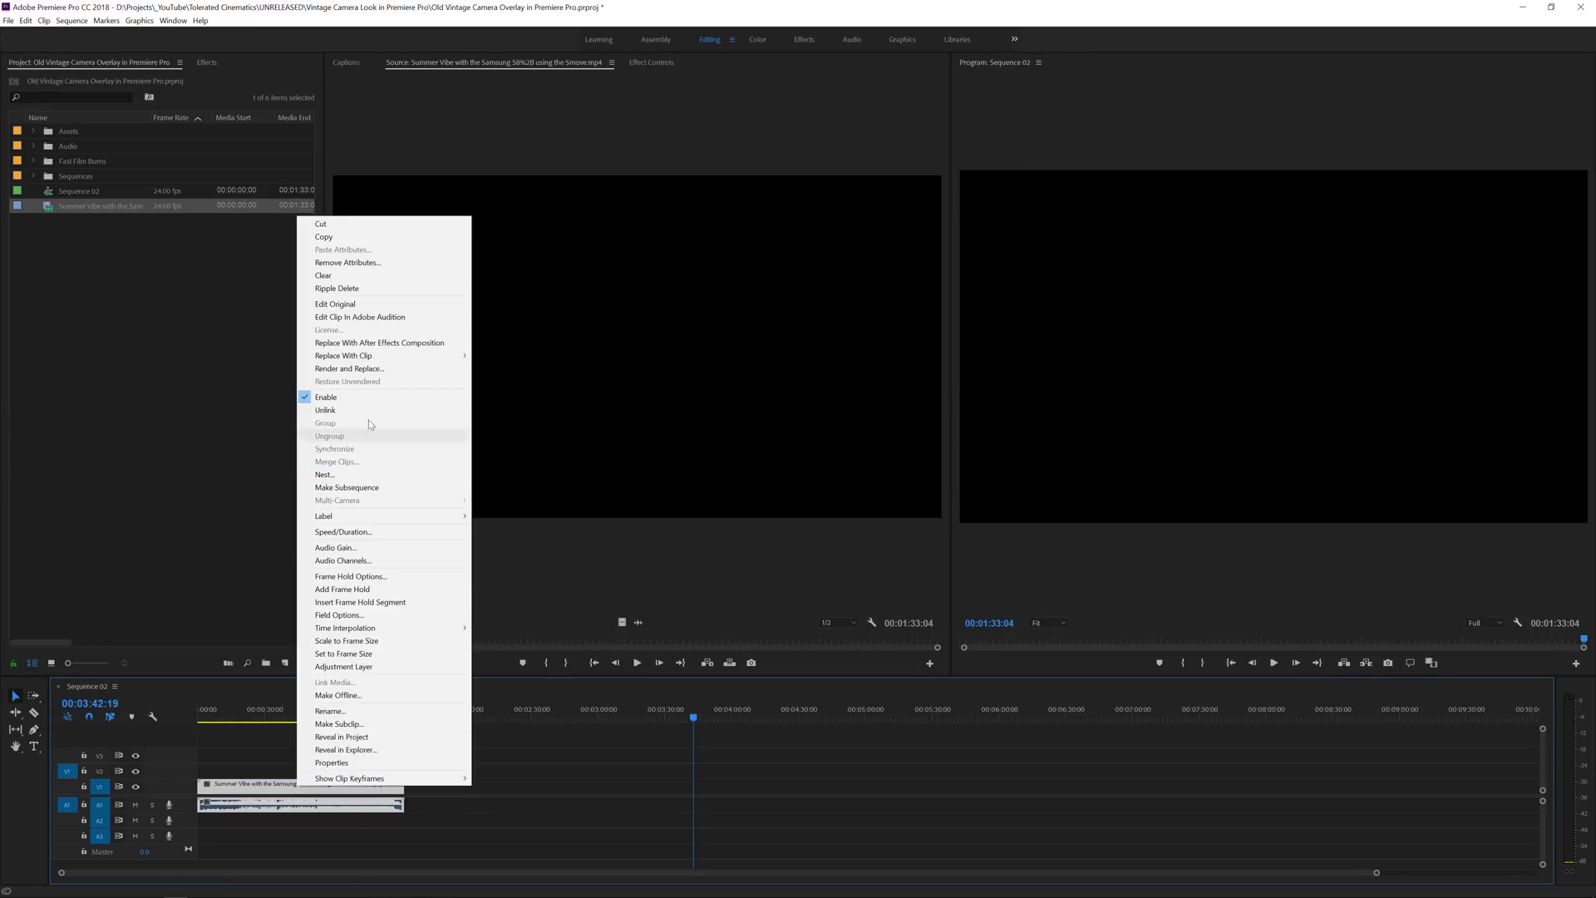
click(332, 409)
key(equal)
key(equal)
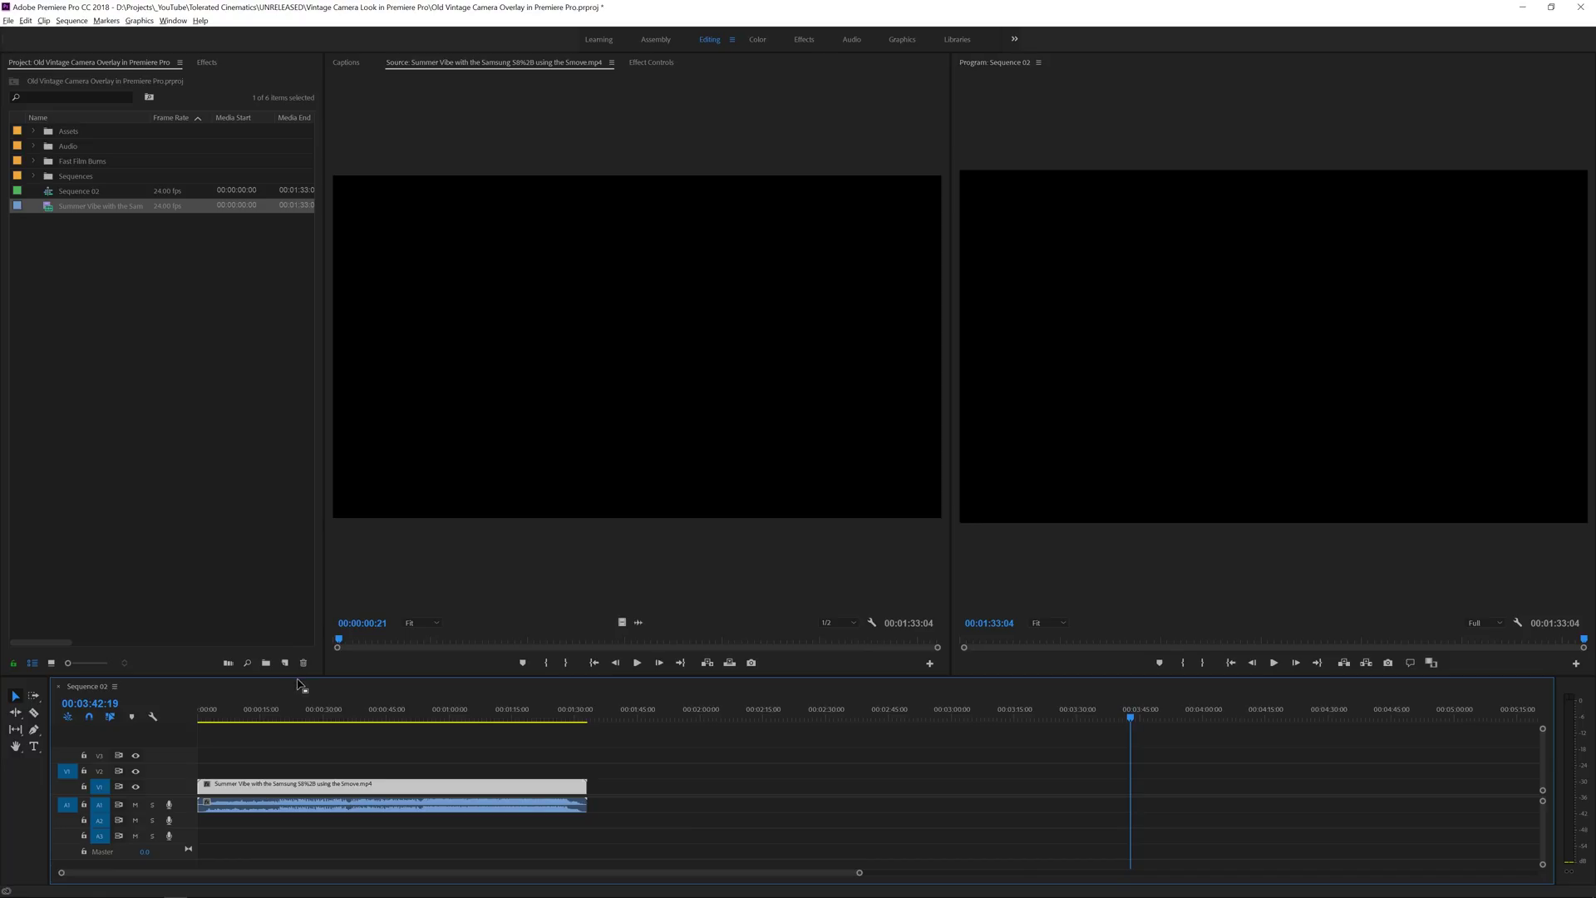
drag(301, 678, 293, 625)
Set the beach clip's Motion Scale to 150 in Effect Controls
click(333, 758)
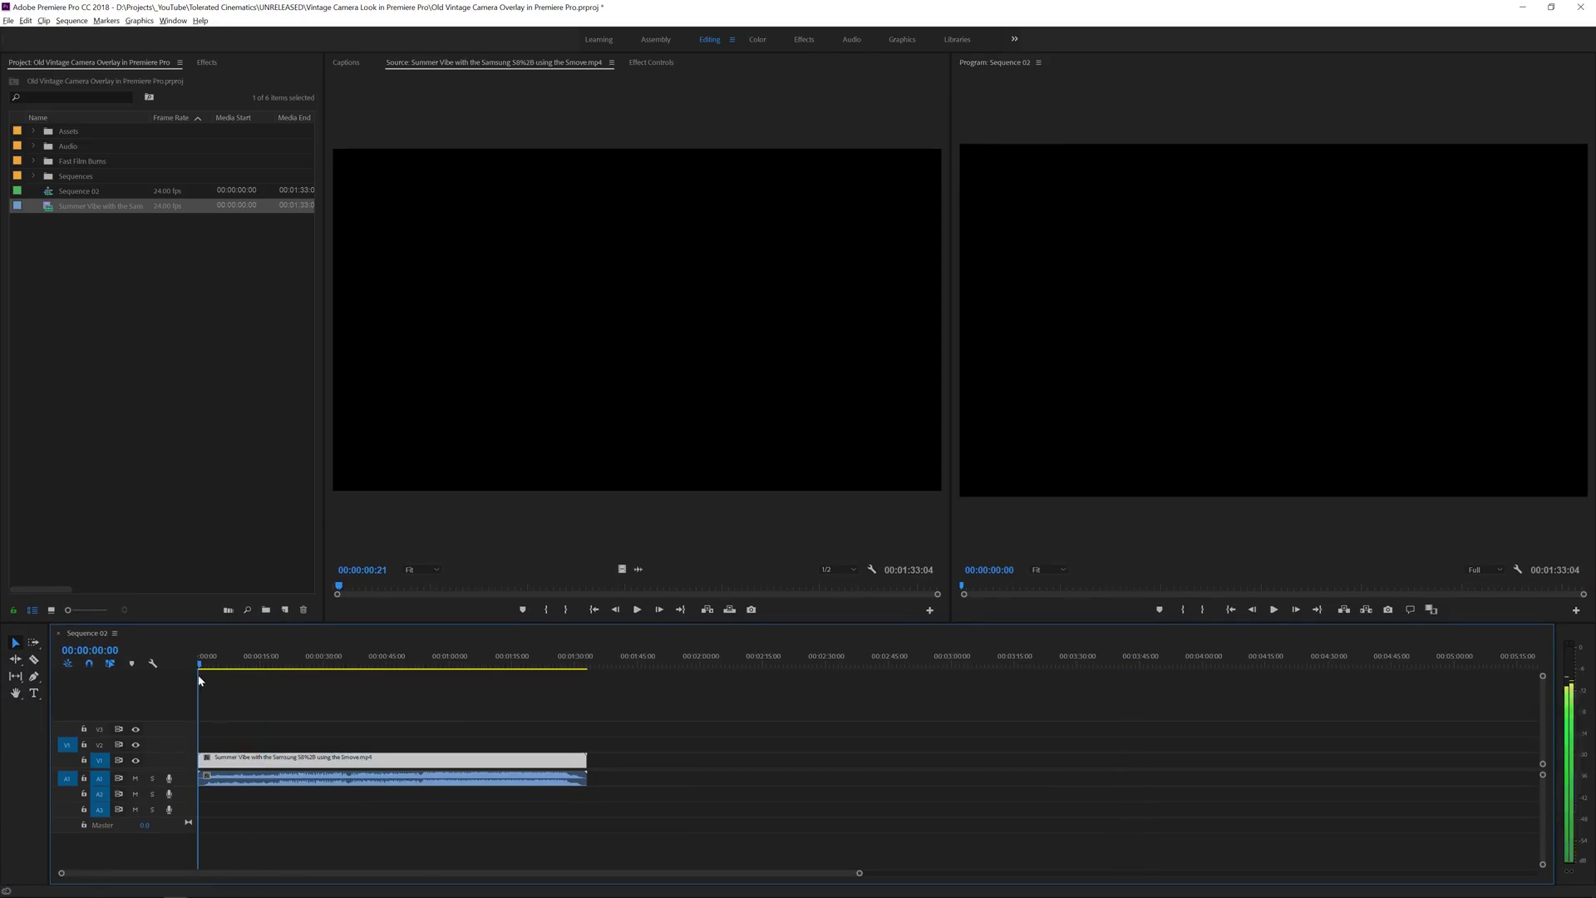
click(269, 661)
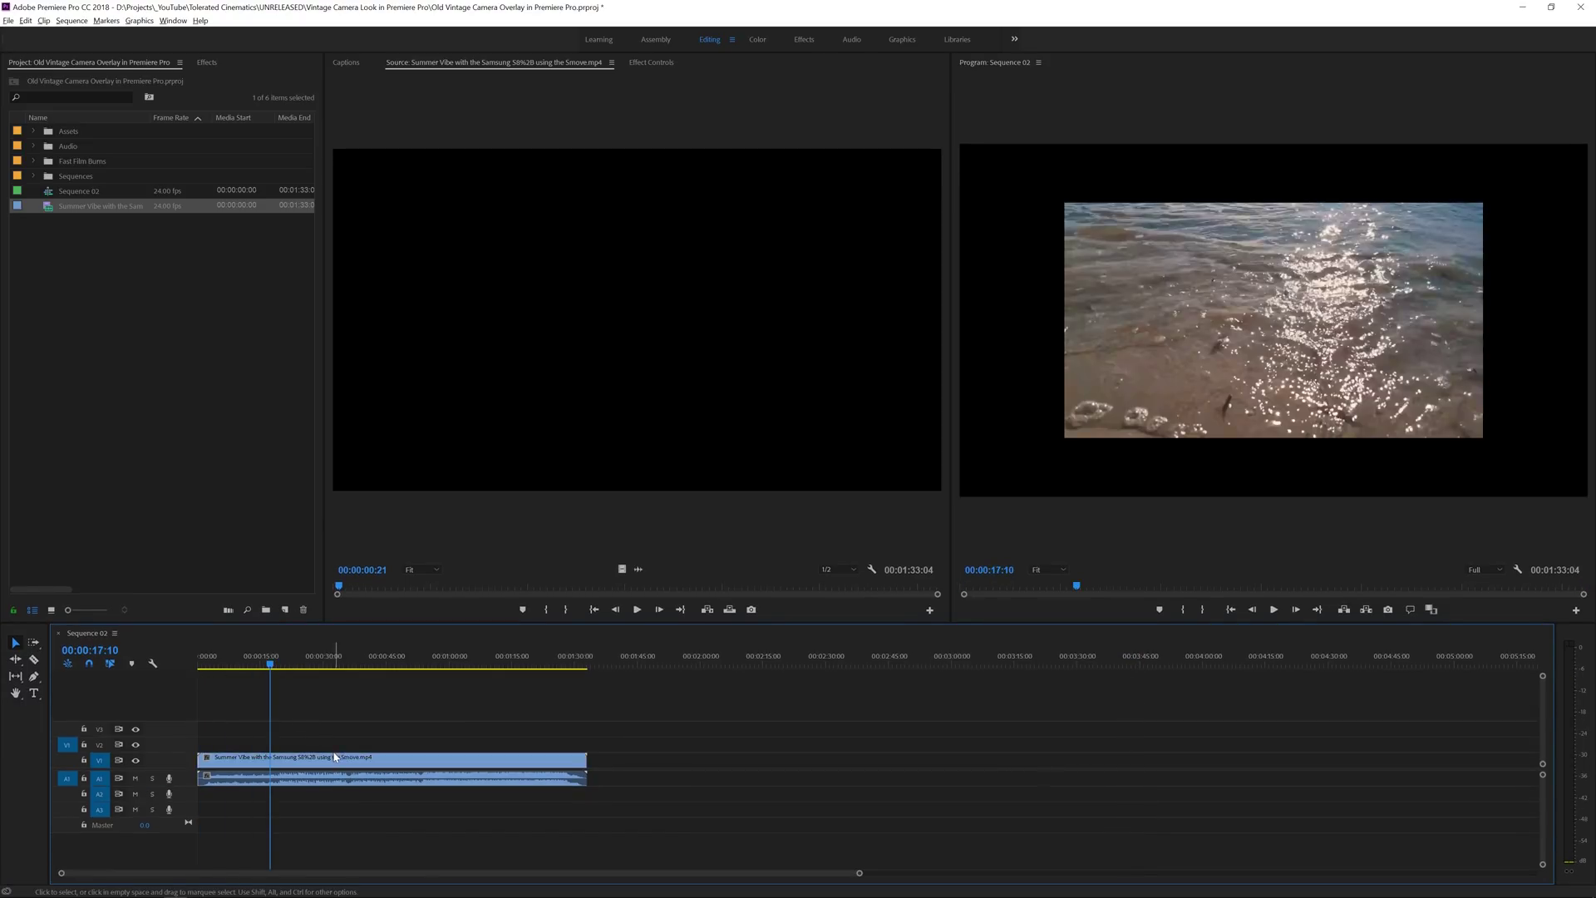
click(651, 67)
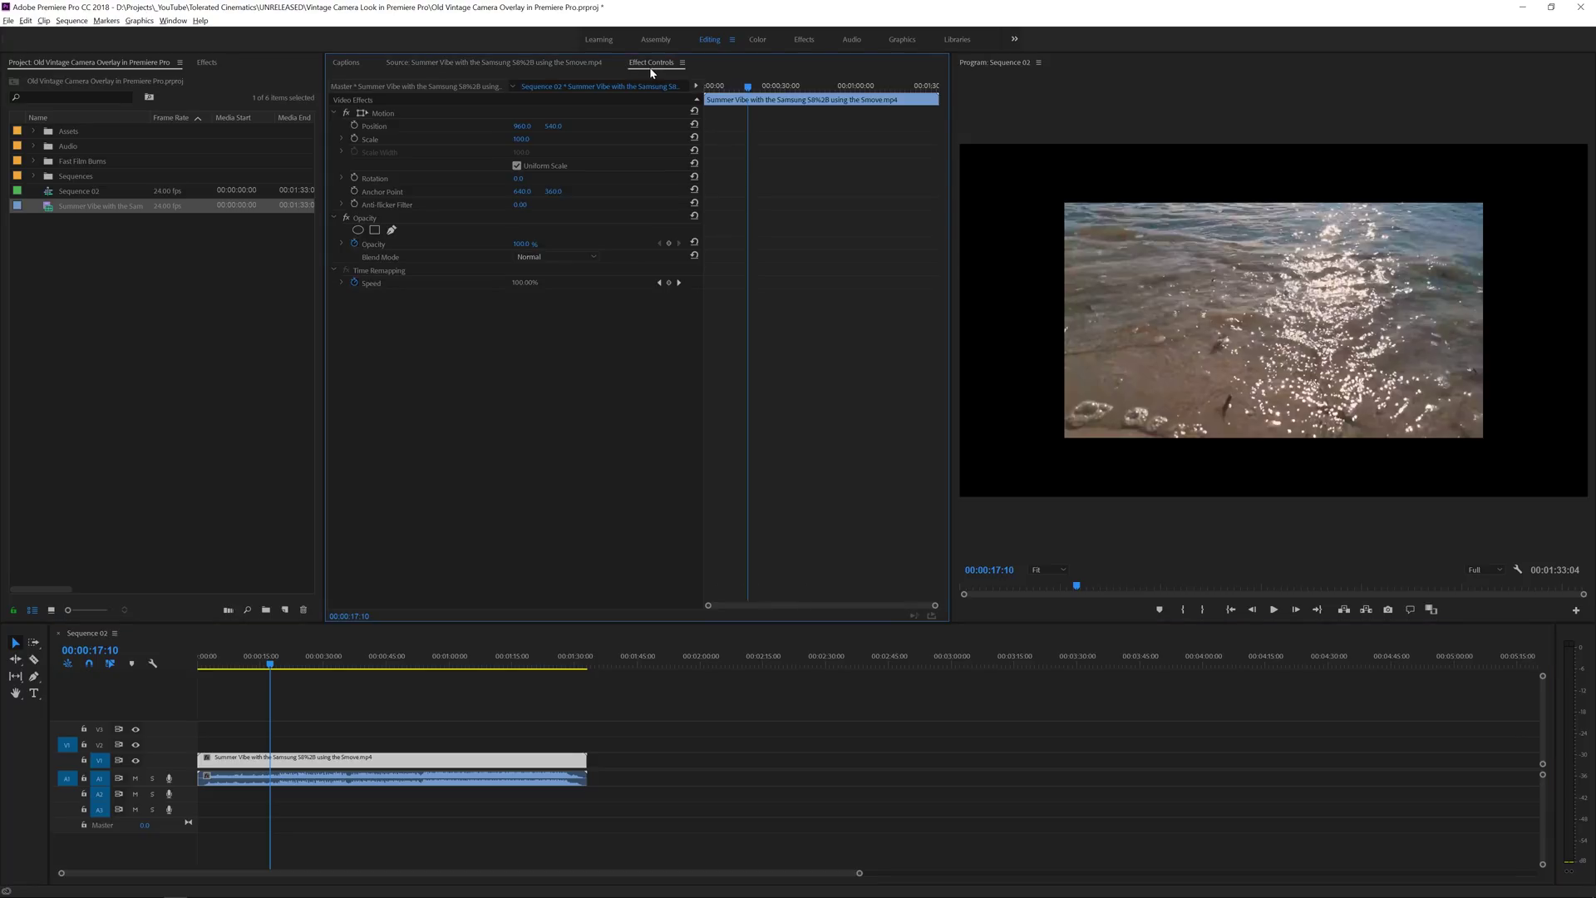
drag(518, 140, 529, 138)
click(529, 137)
text(150)
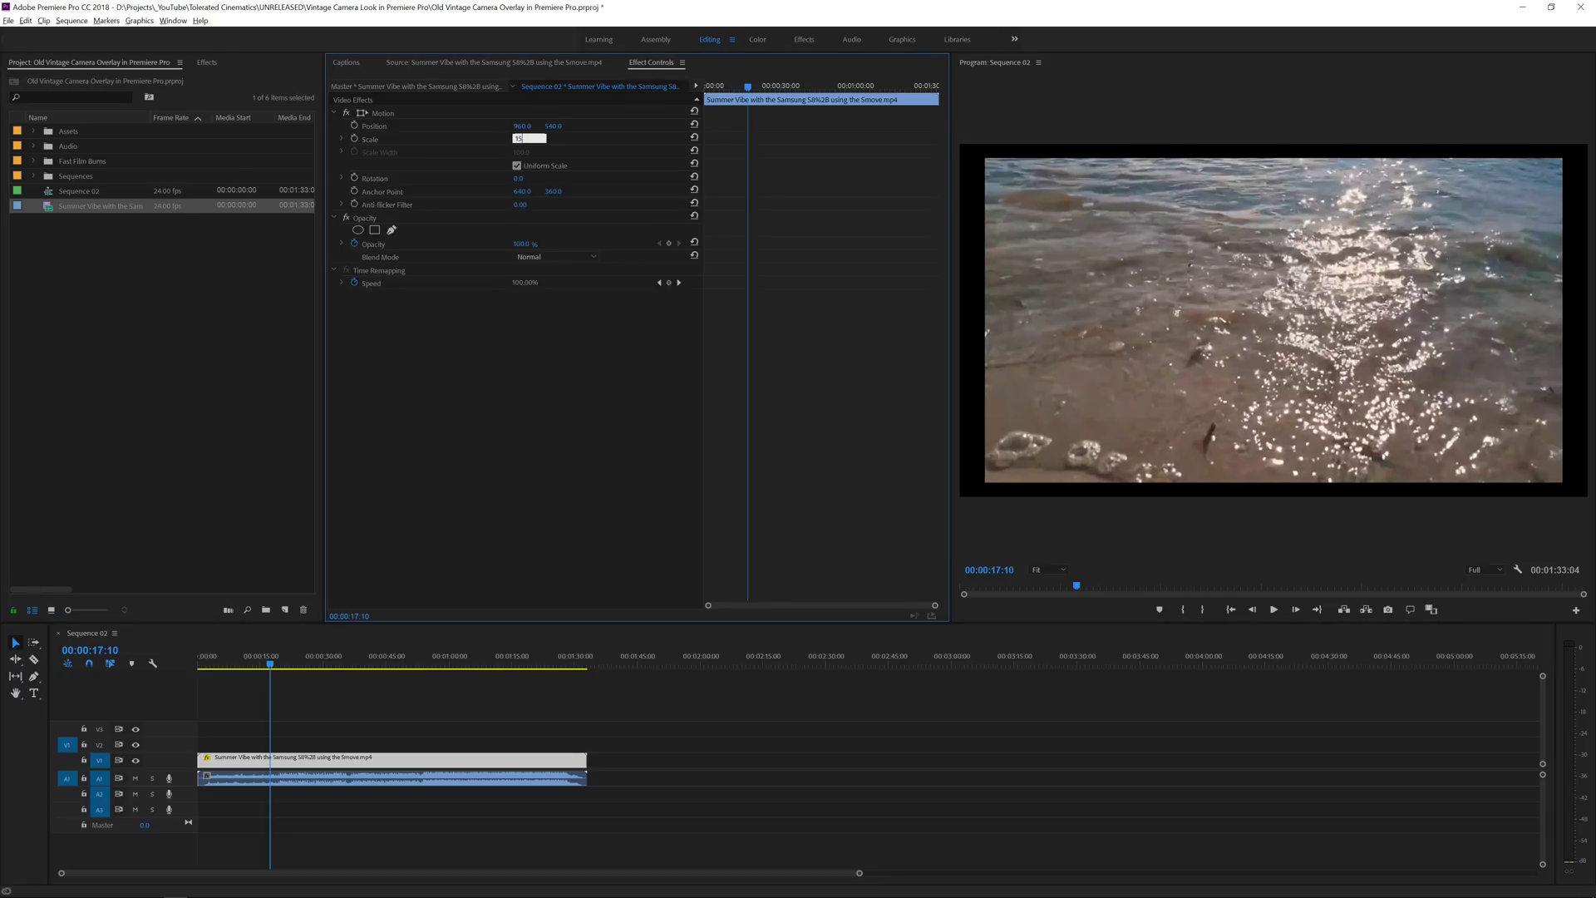
key(Return)
mouse_move(268, 664)
mouse_down()
mouse_move(238, 667)
mouse_move(269, 675)
mouse_up()
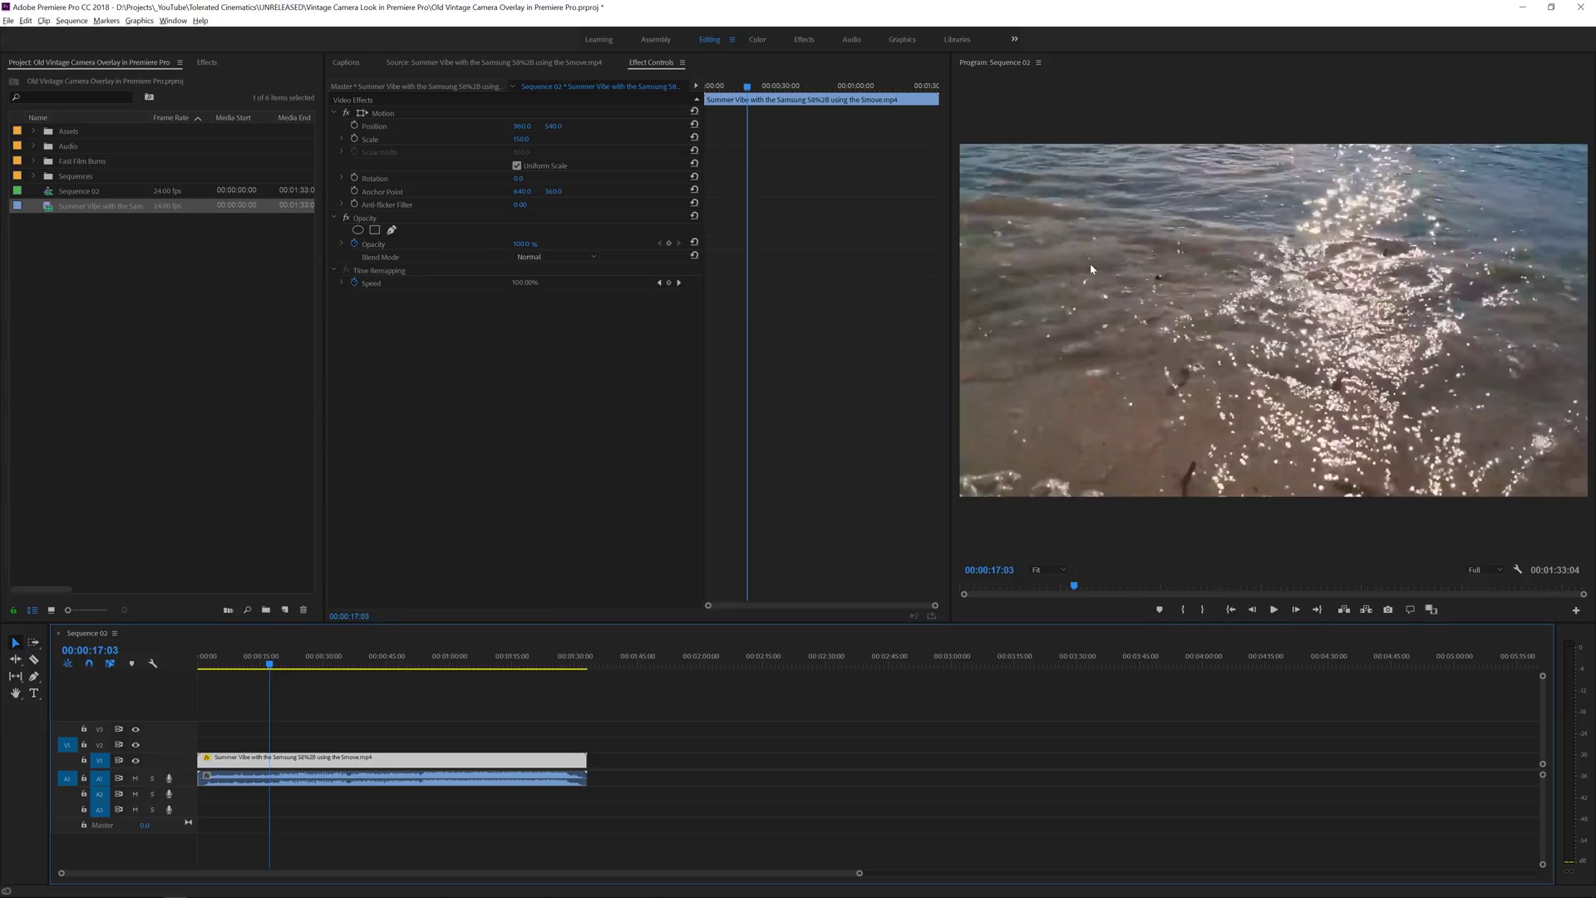
Place Rounded Square.png from the Assets bin on V2 over the beach clip's full length
click(34, 132)
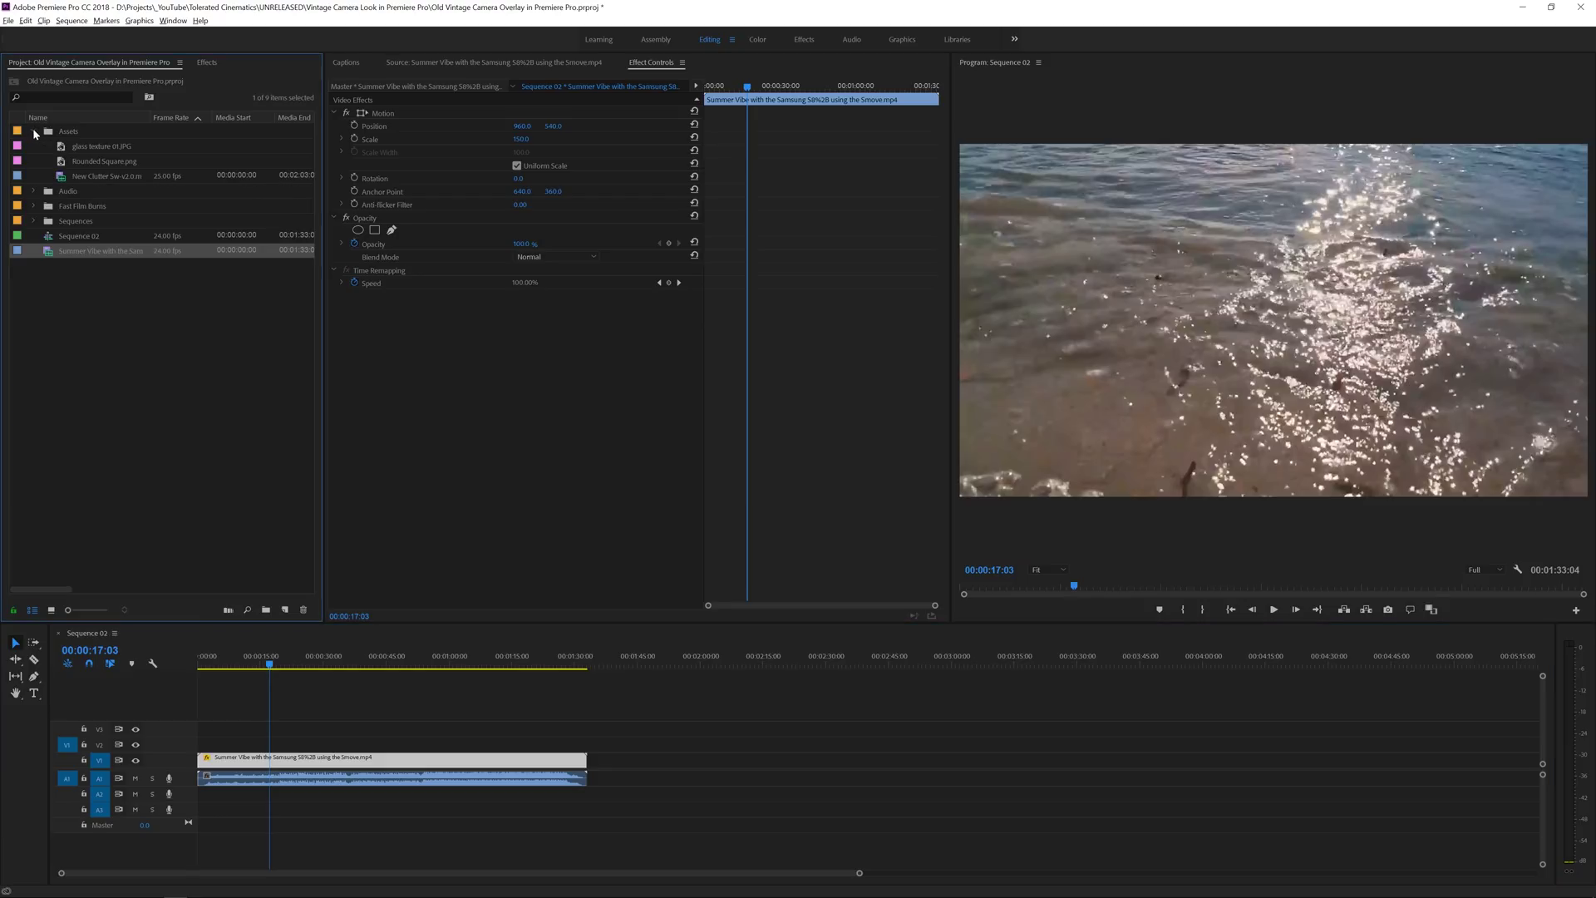
double_click(61, 161)
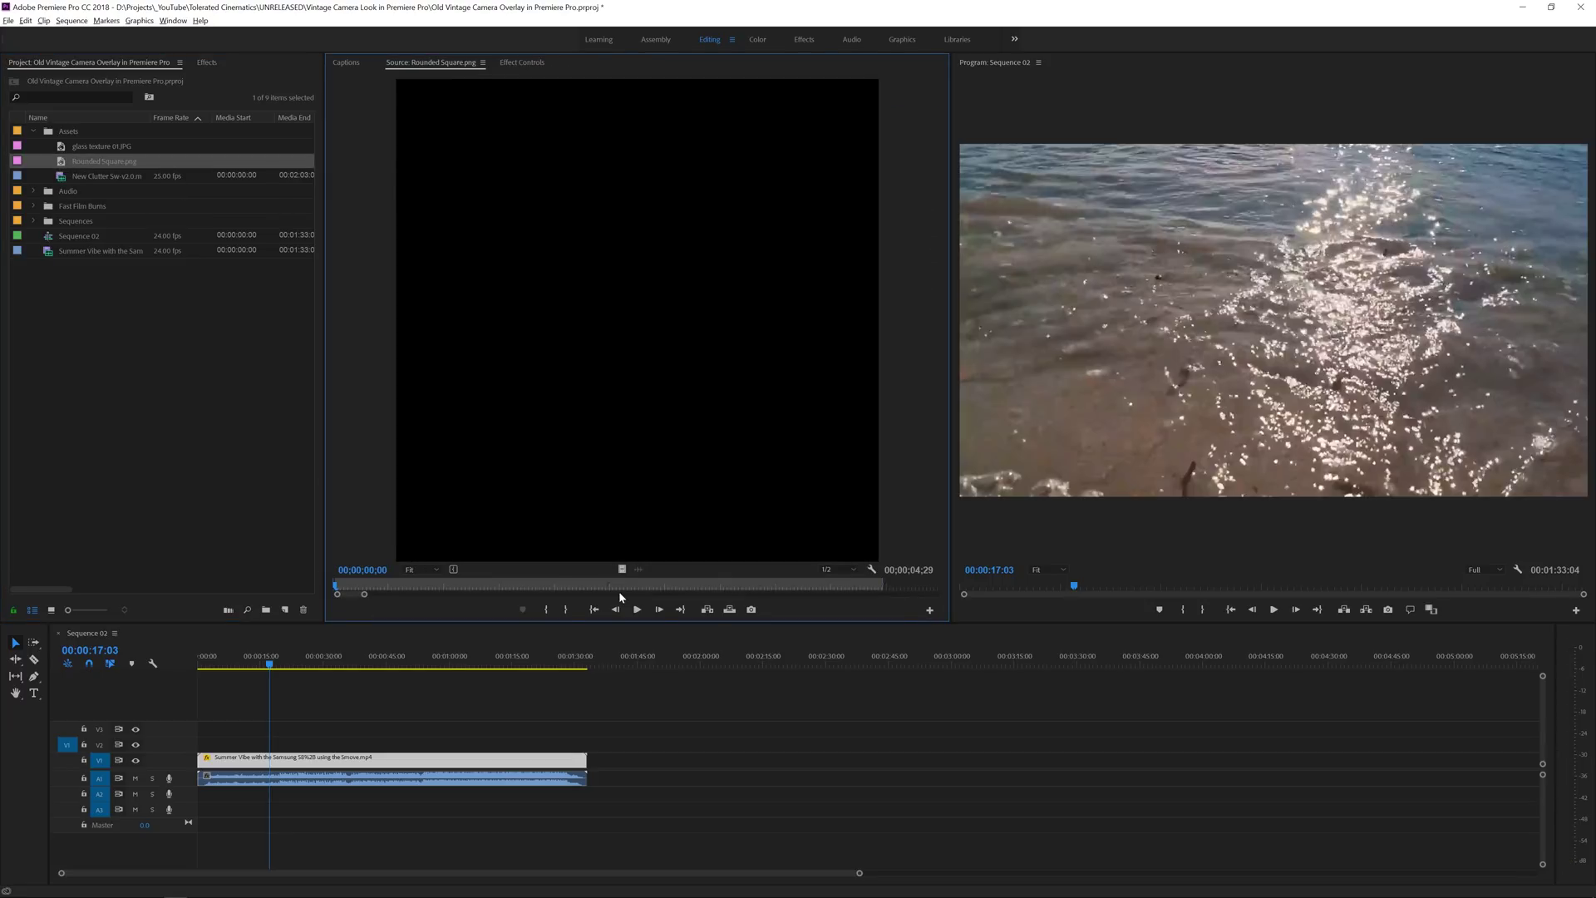
drag(621, 568, 572, 746)
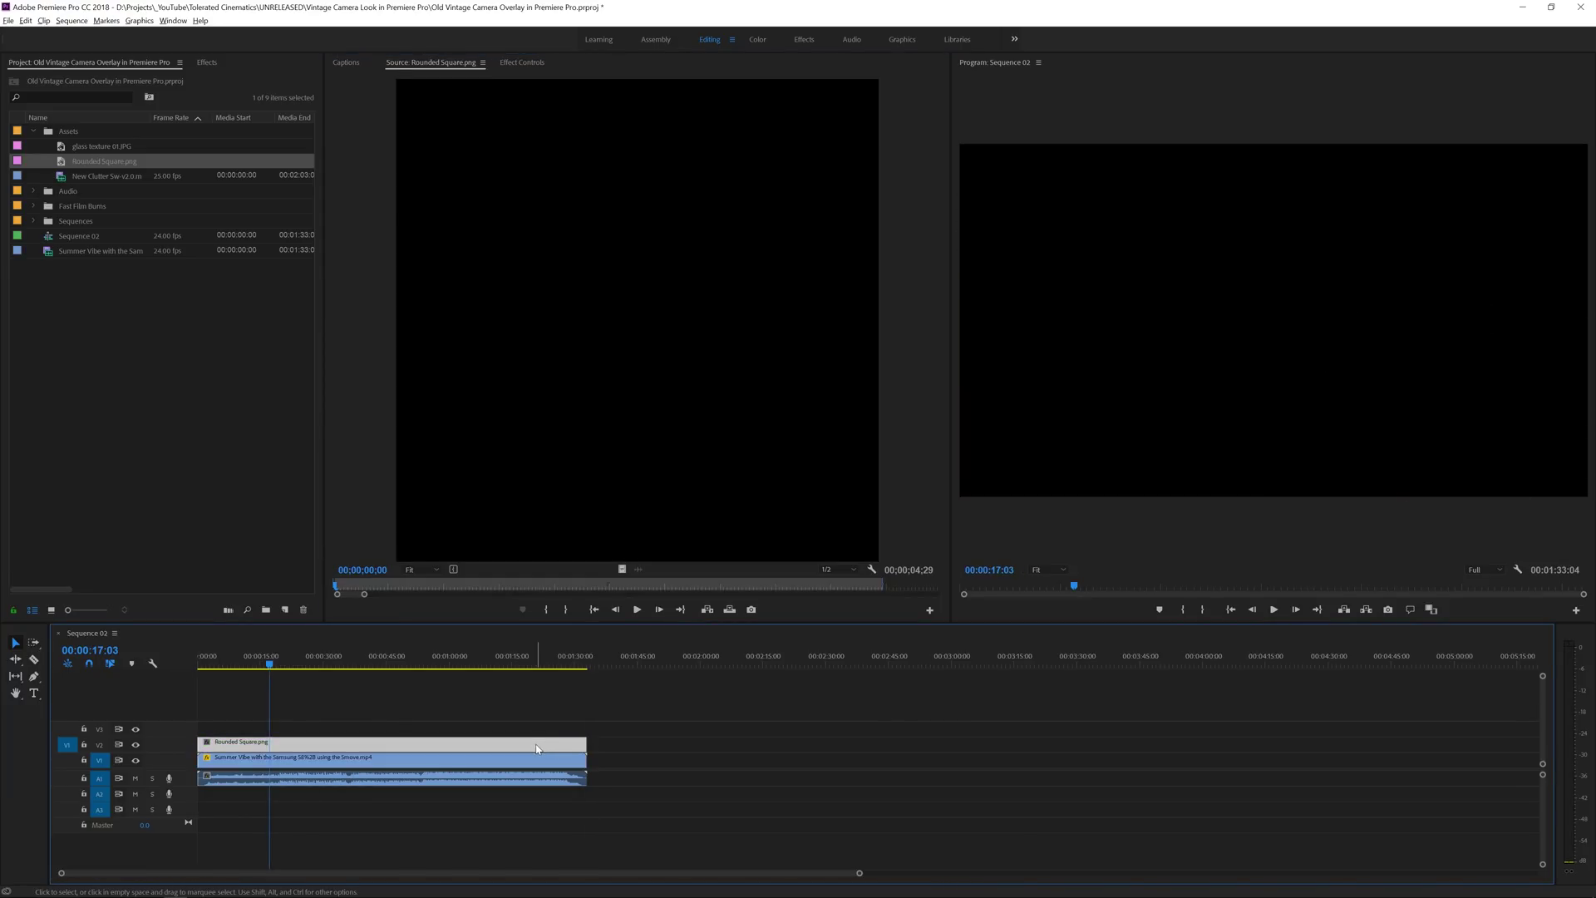
click(391, 765)
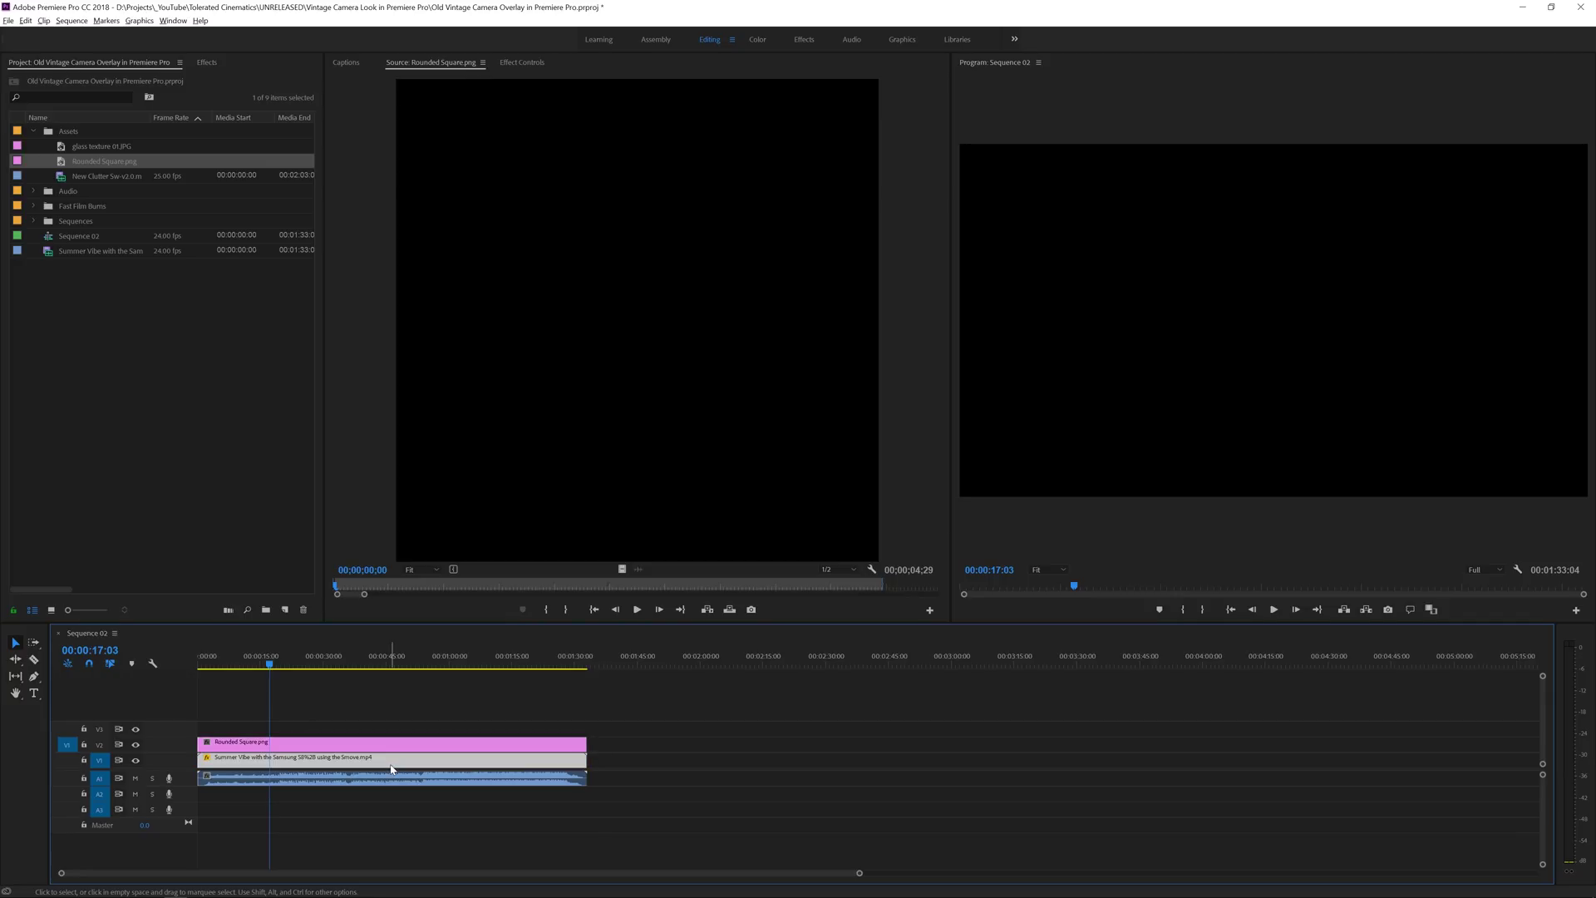
Apply the Keying > Track Matte Key effect to the beach clip on V1
click(207, 64)
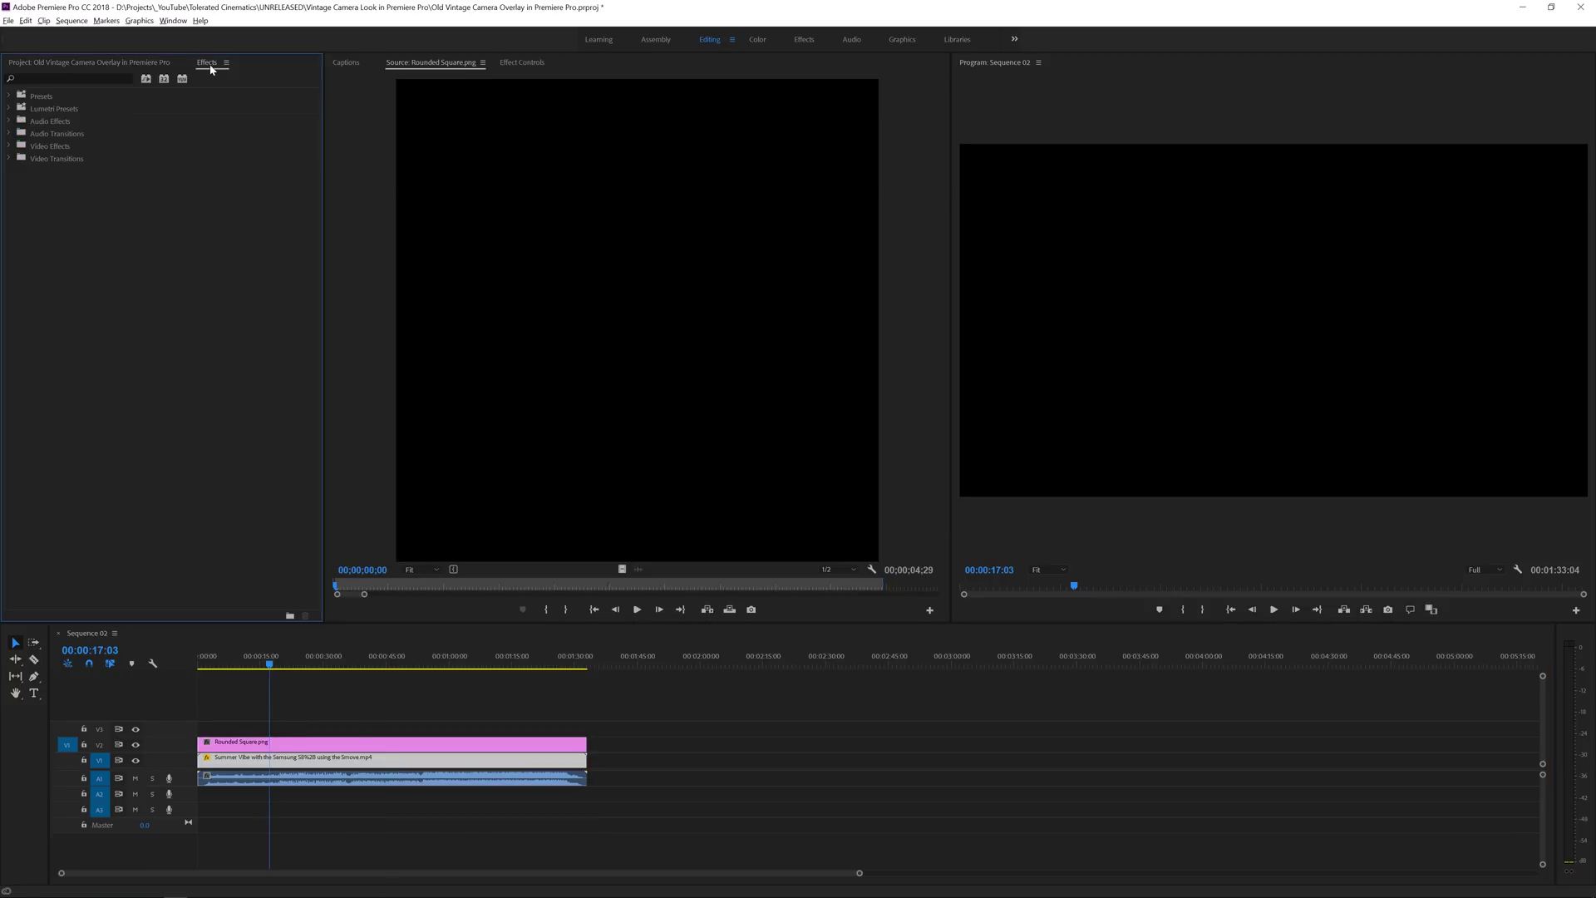
click(10, 148)
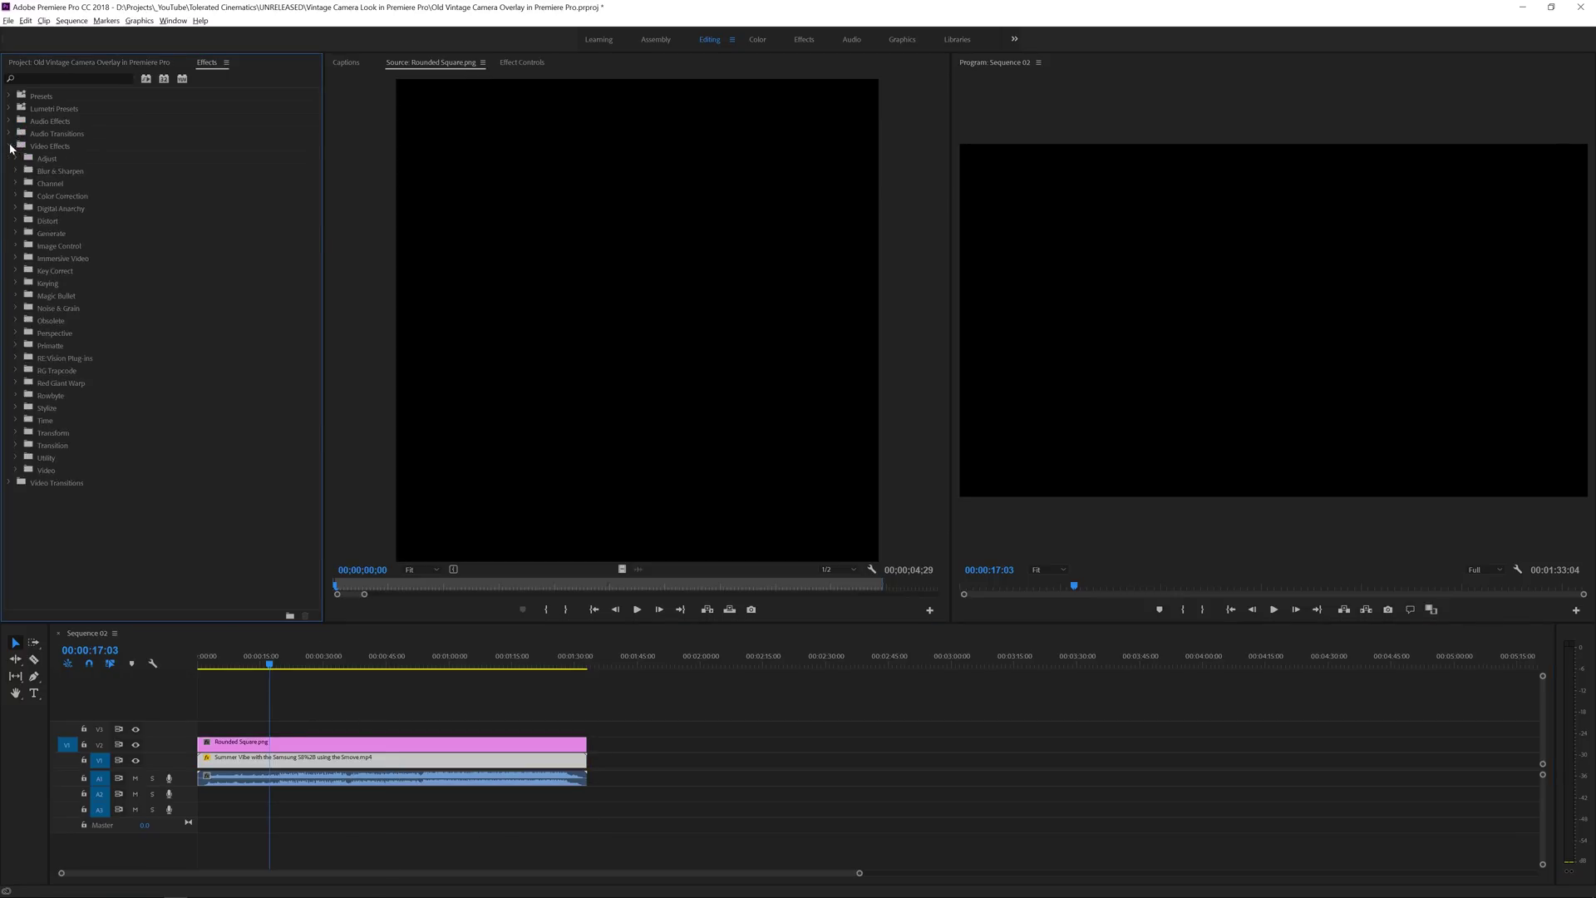
click(15, 284)
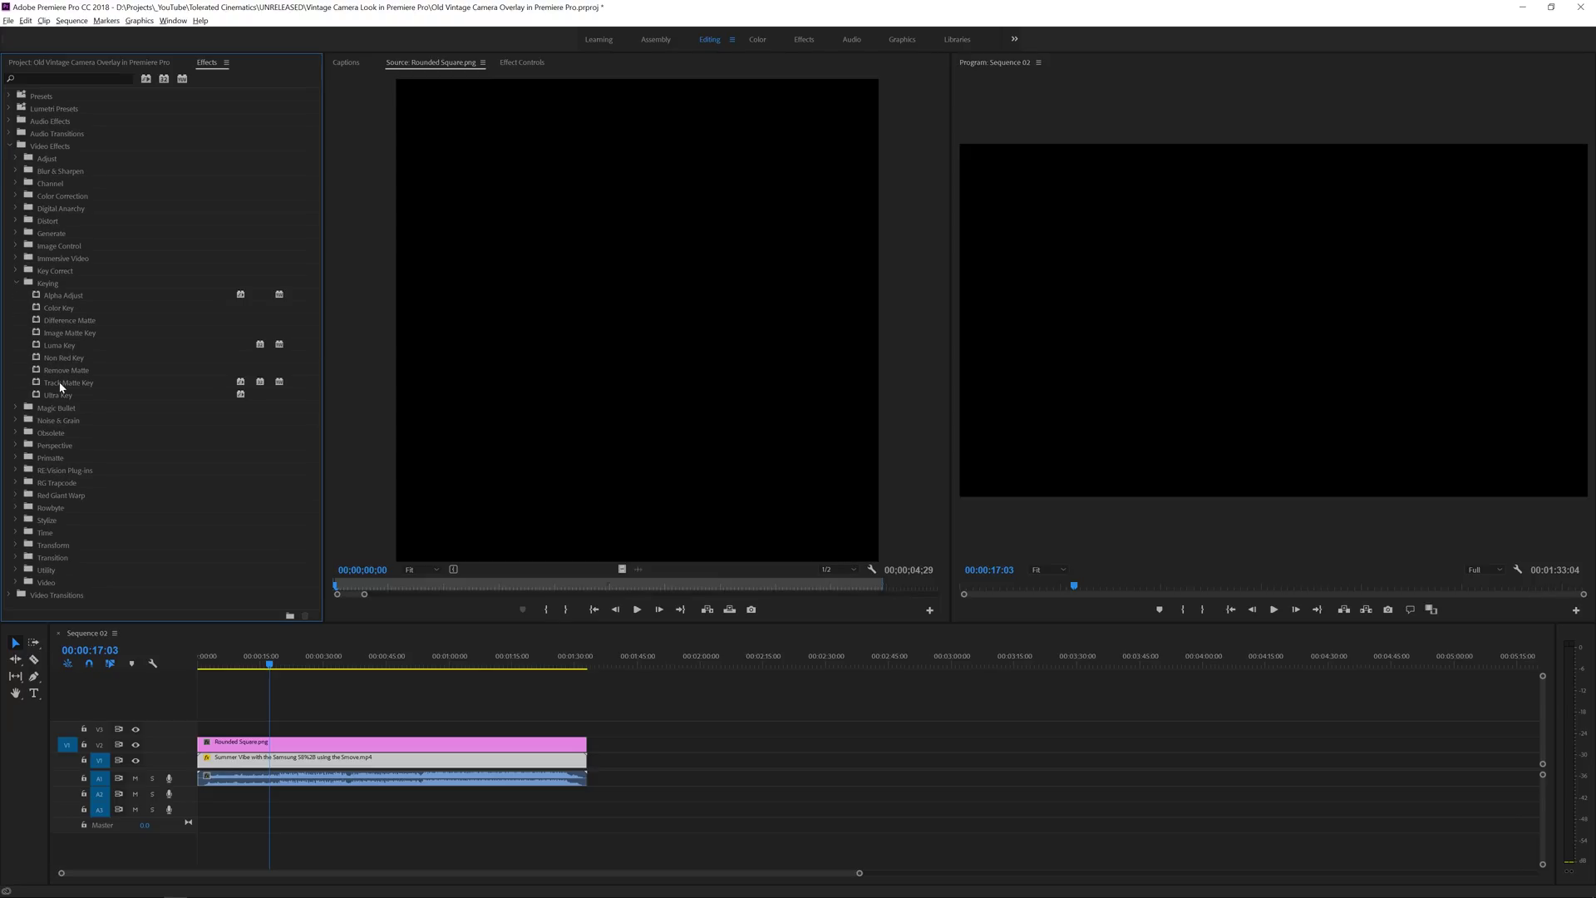
drag(64, 387, 306, 766)
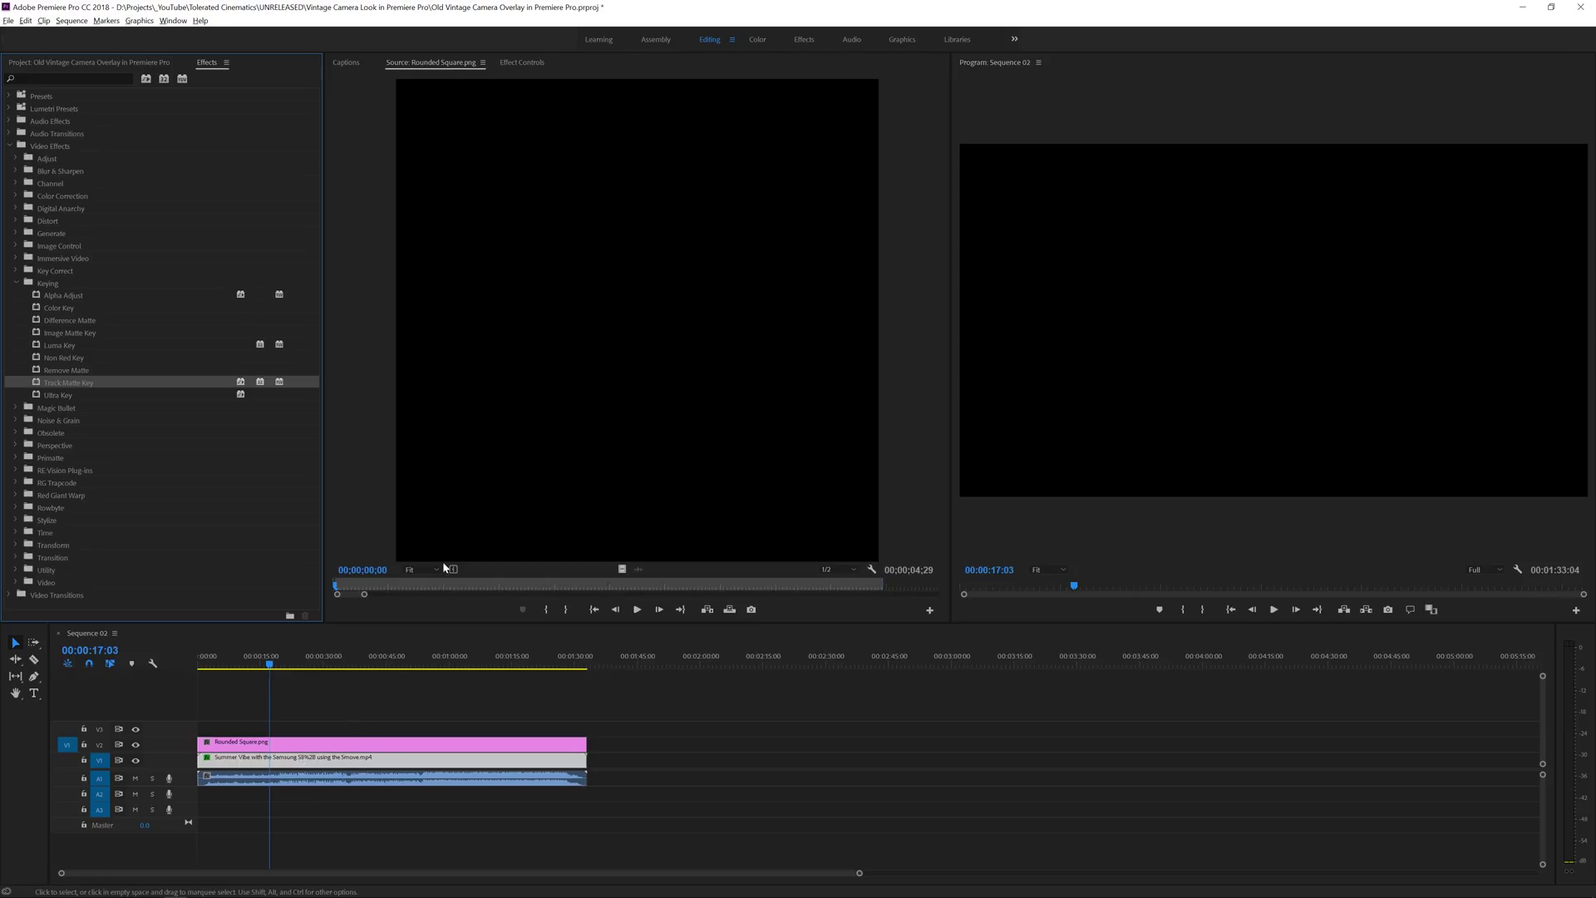
Set the Track Matte Key's Matte to Video 2
click(517, 62)
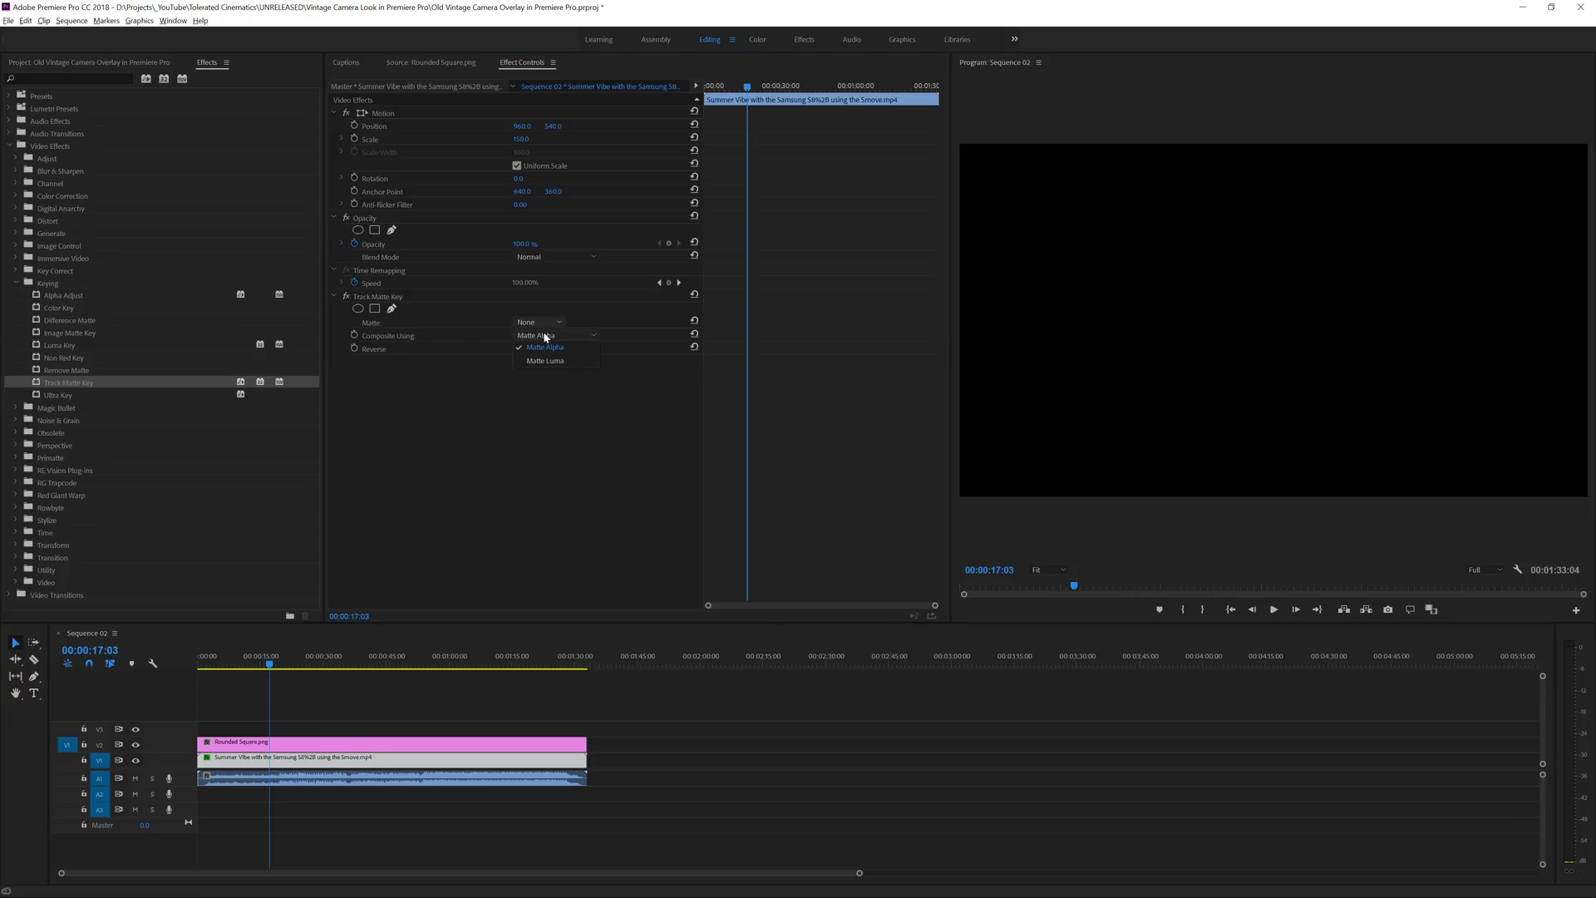
click(547, 350)
click(536, 322)
click(539, 365)
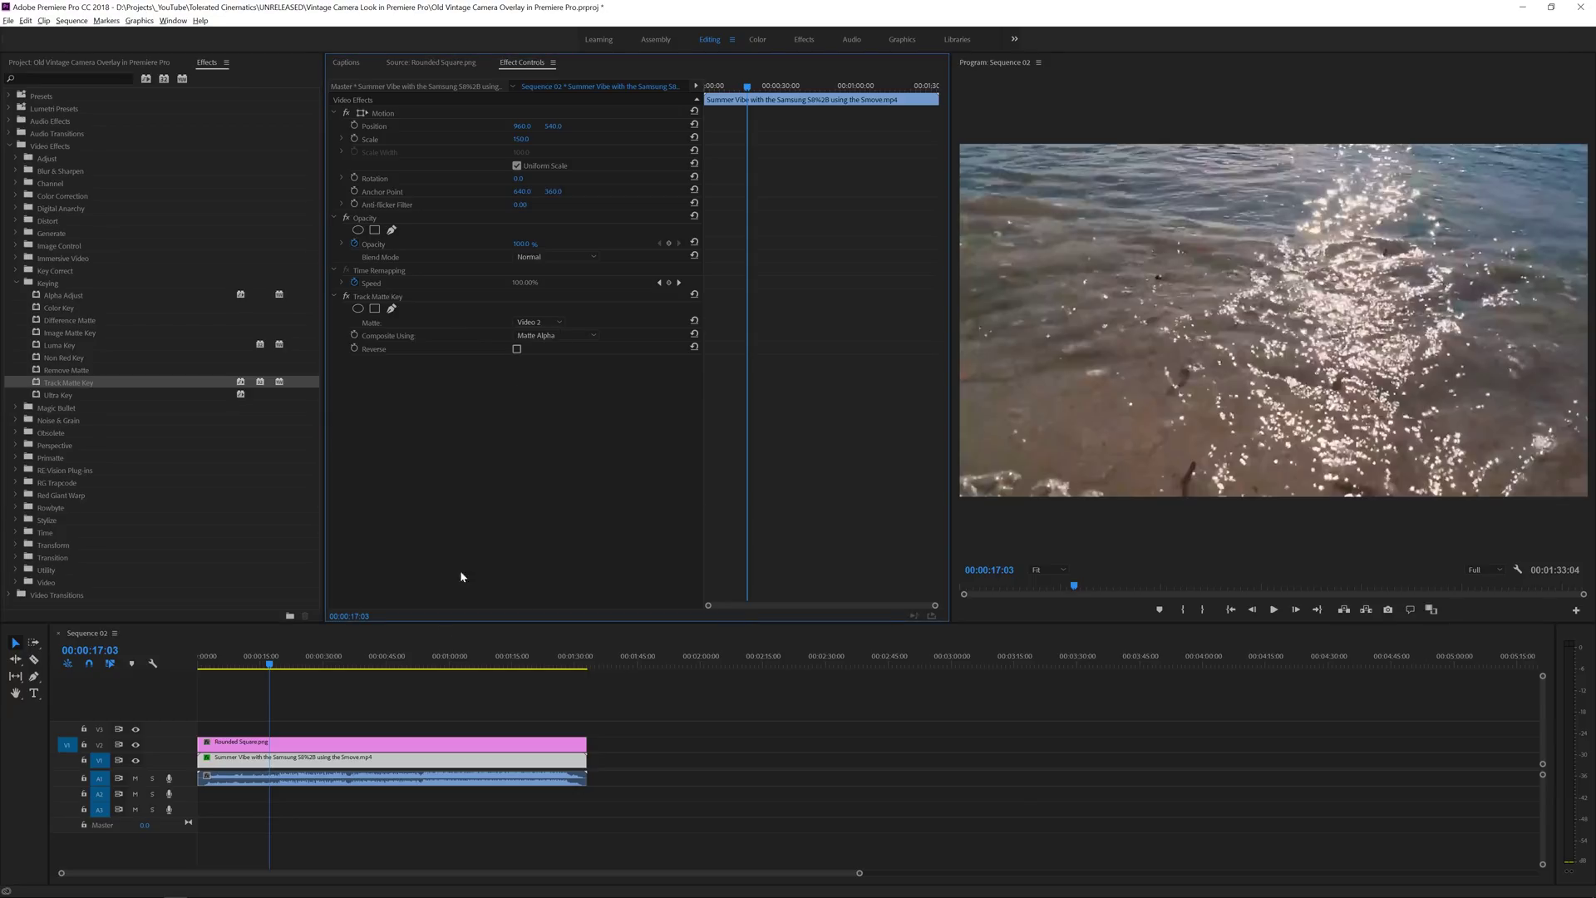
click(377, 745)
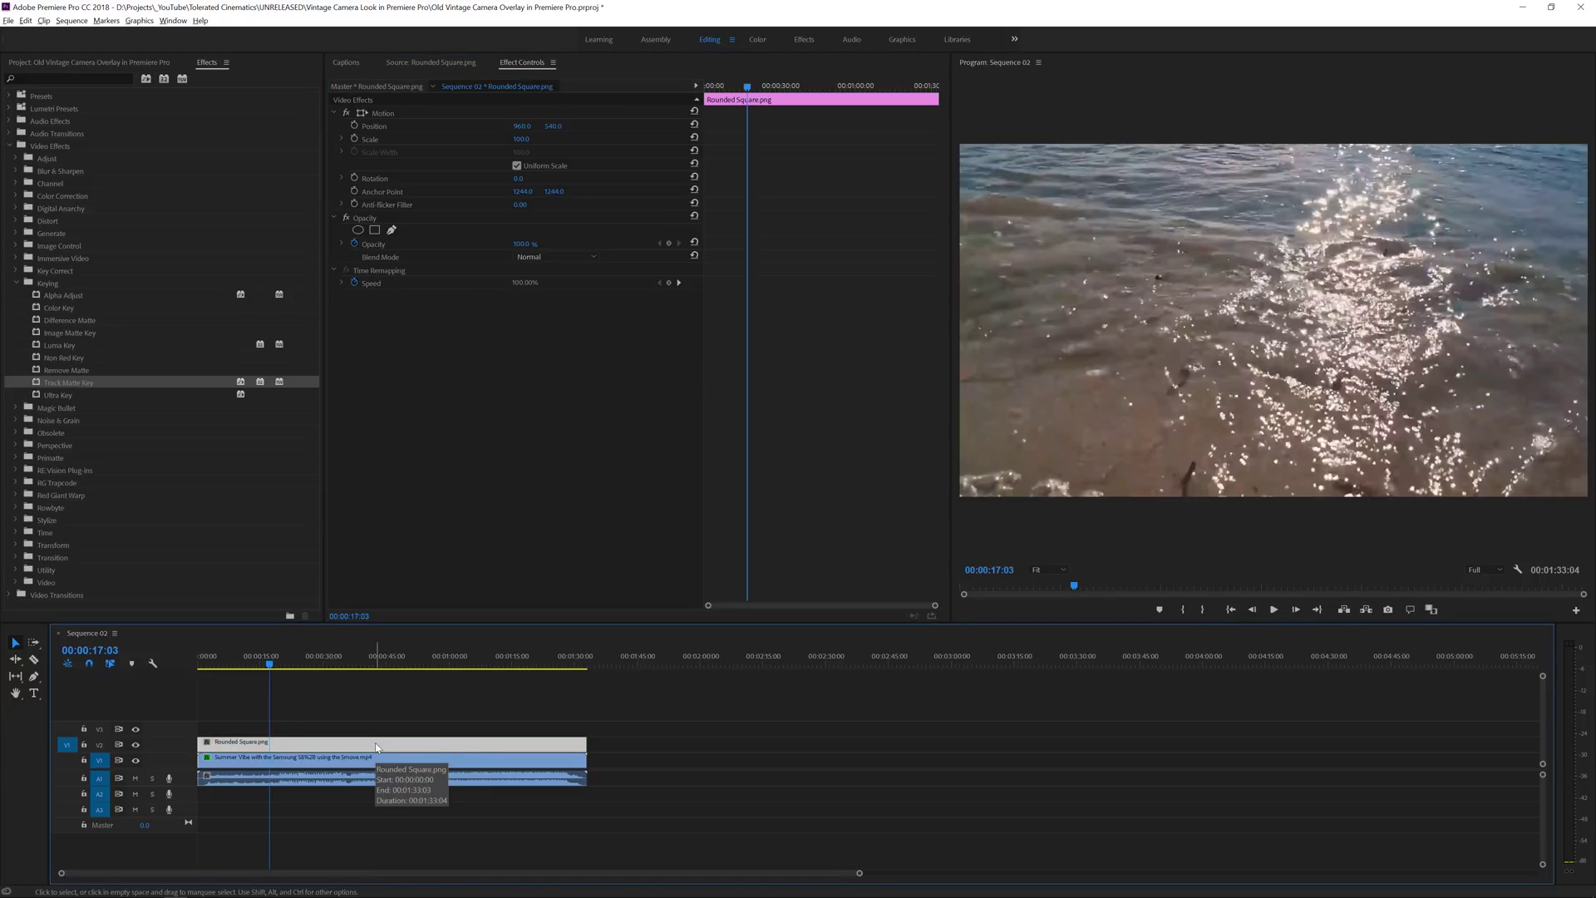
Scale Rounded Square.png down to 43 and play the sequence from the start to check
drag(516, 139, 468, 138)
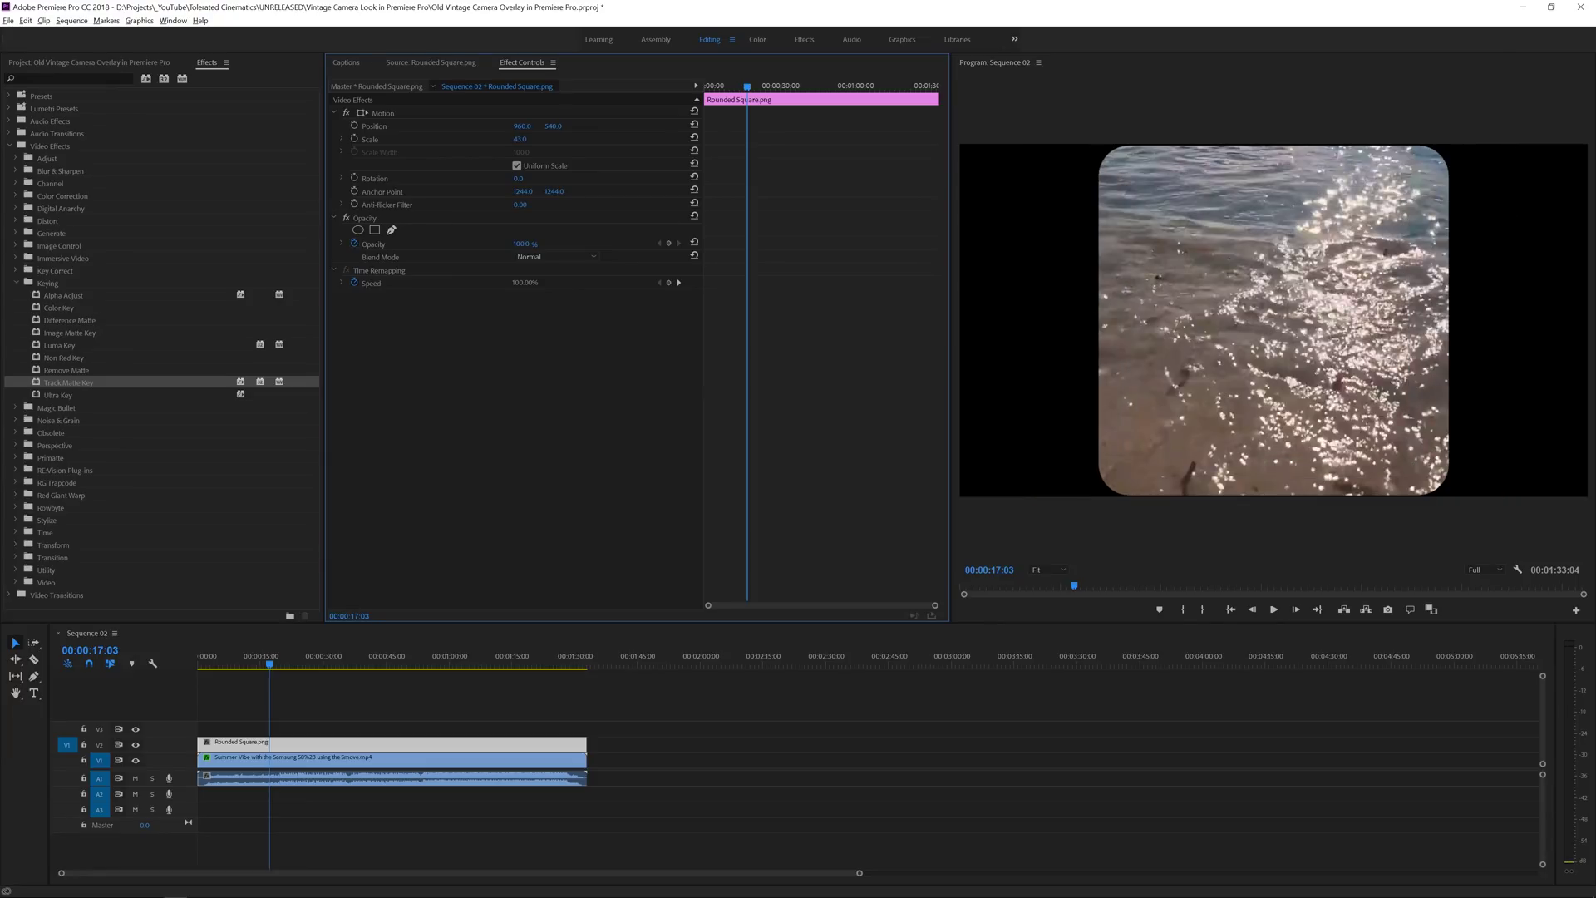
drag(224, 657, 179, 664)
key(space)
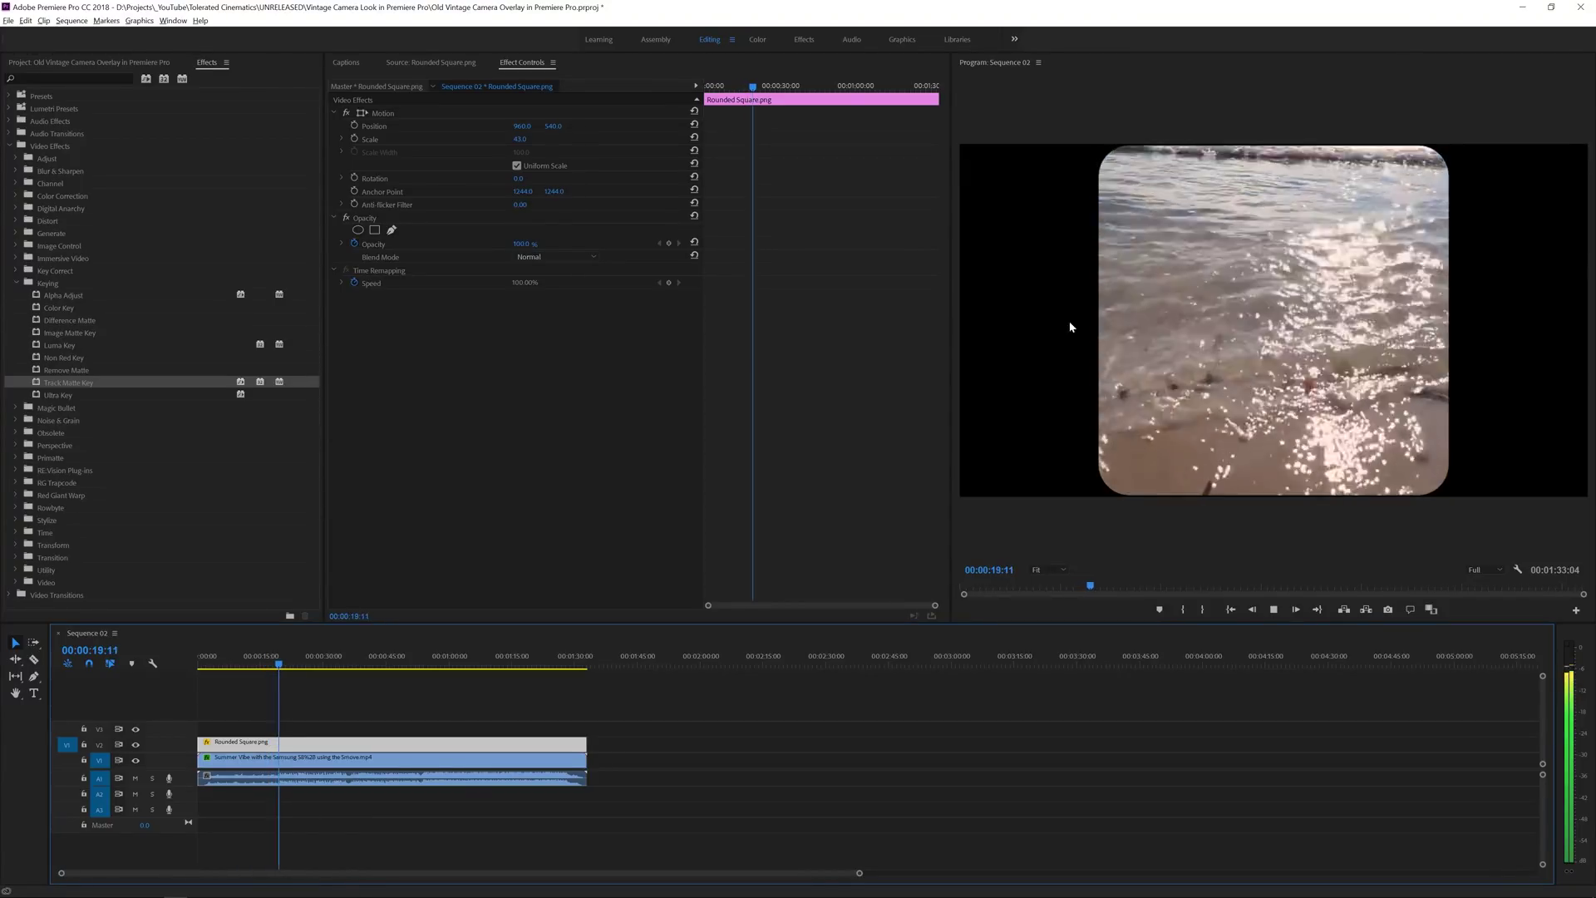
key(space)
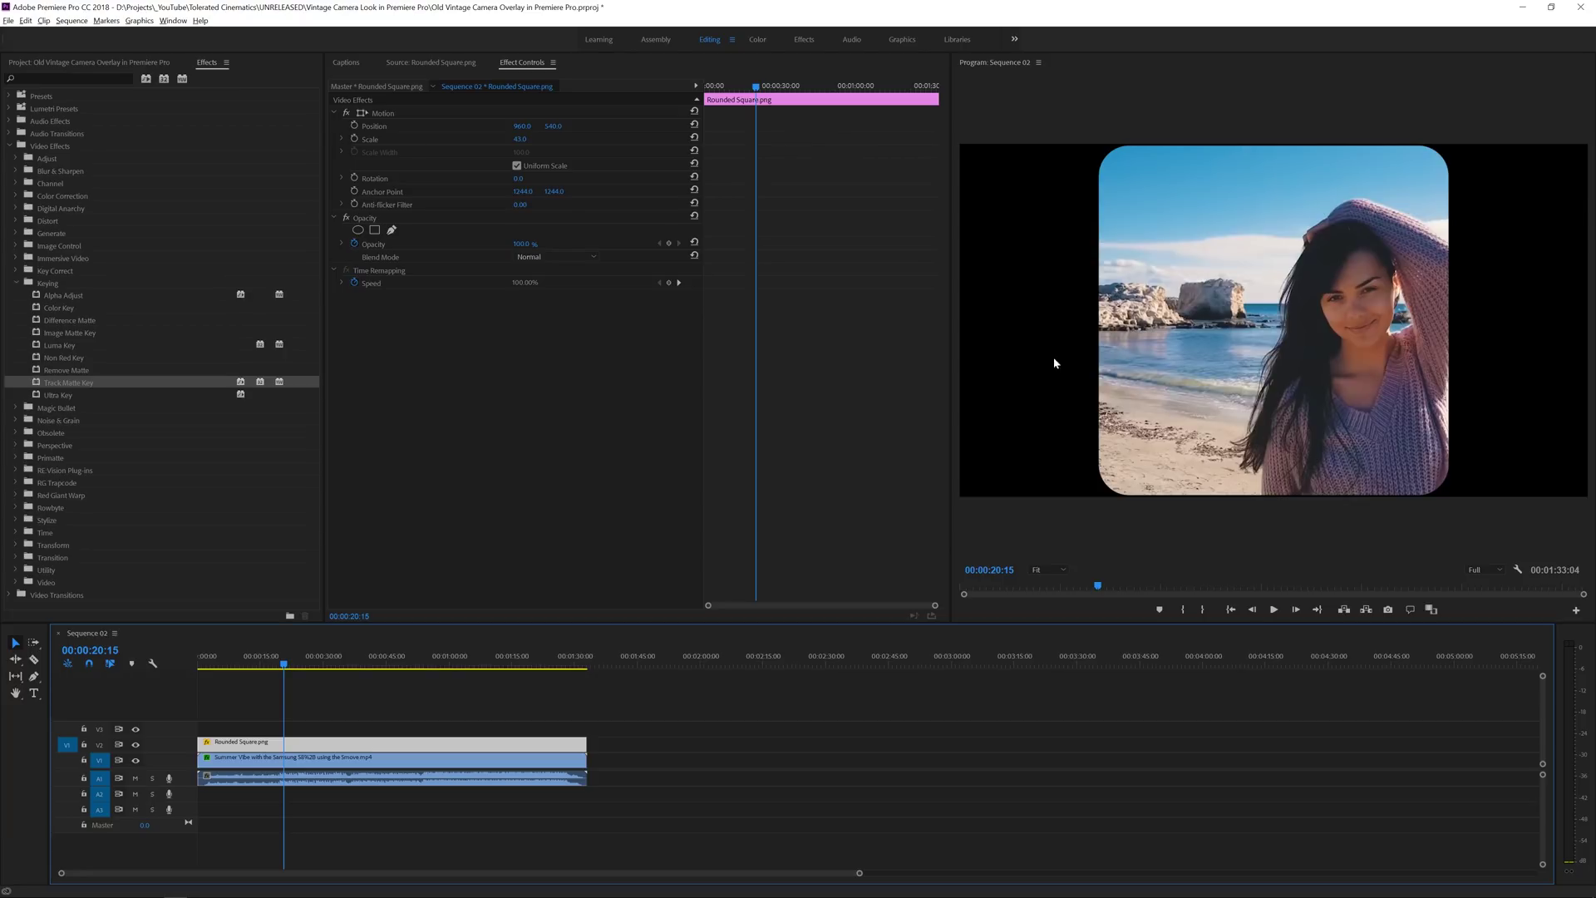
In Lumetri Basic Correction, set the beach clip's tint to 10.0, contrast to -46.9, and raise exposure
click(756, 39)
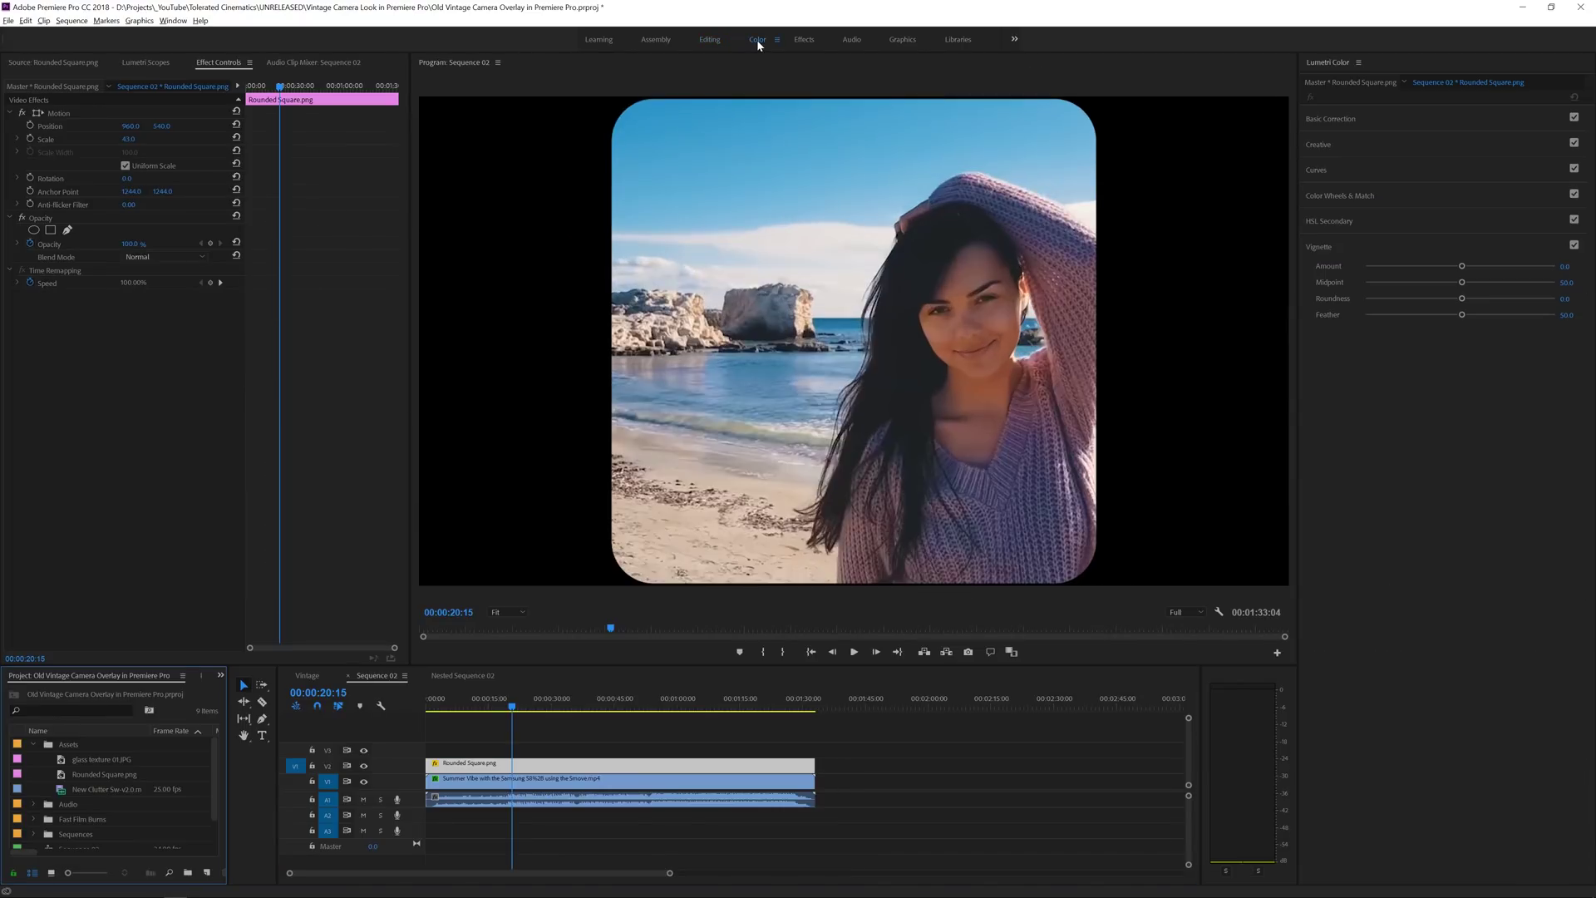
click(544, 782)
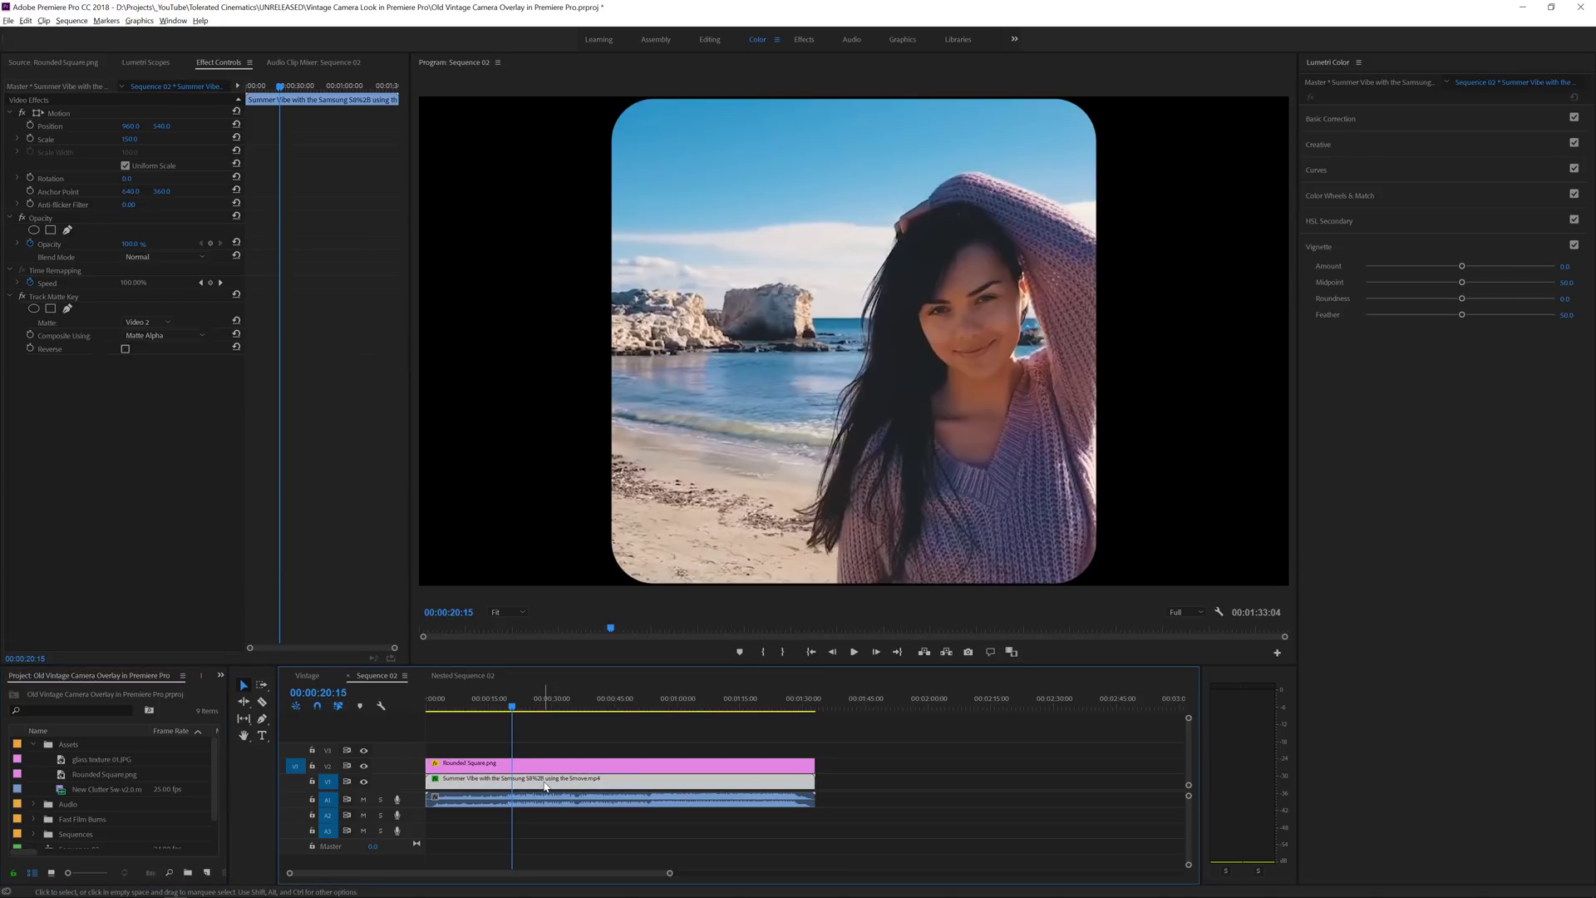
click(1353, 119)
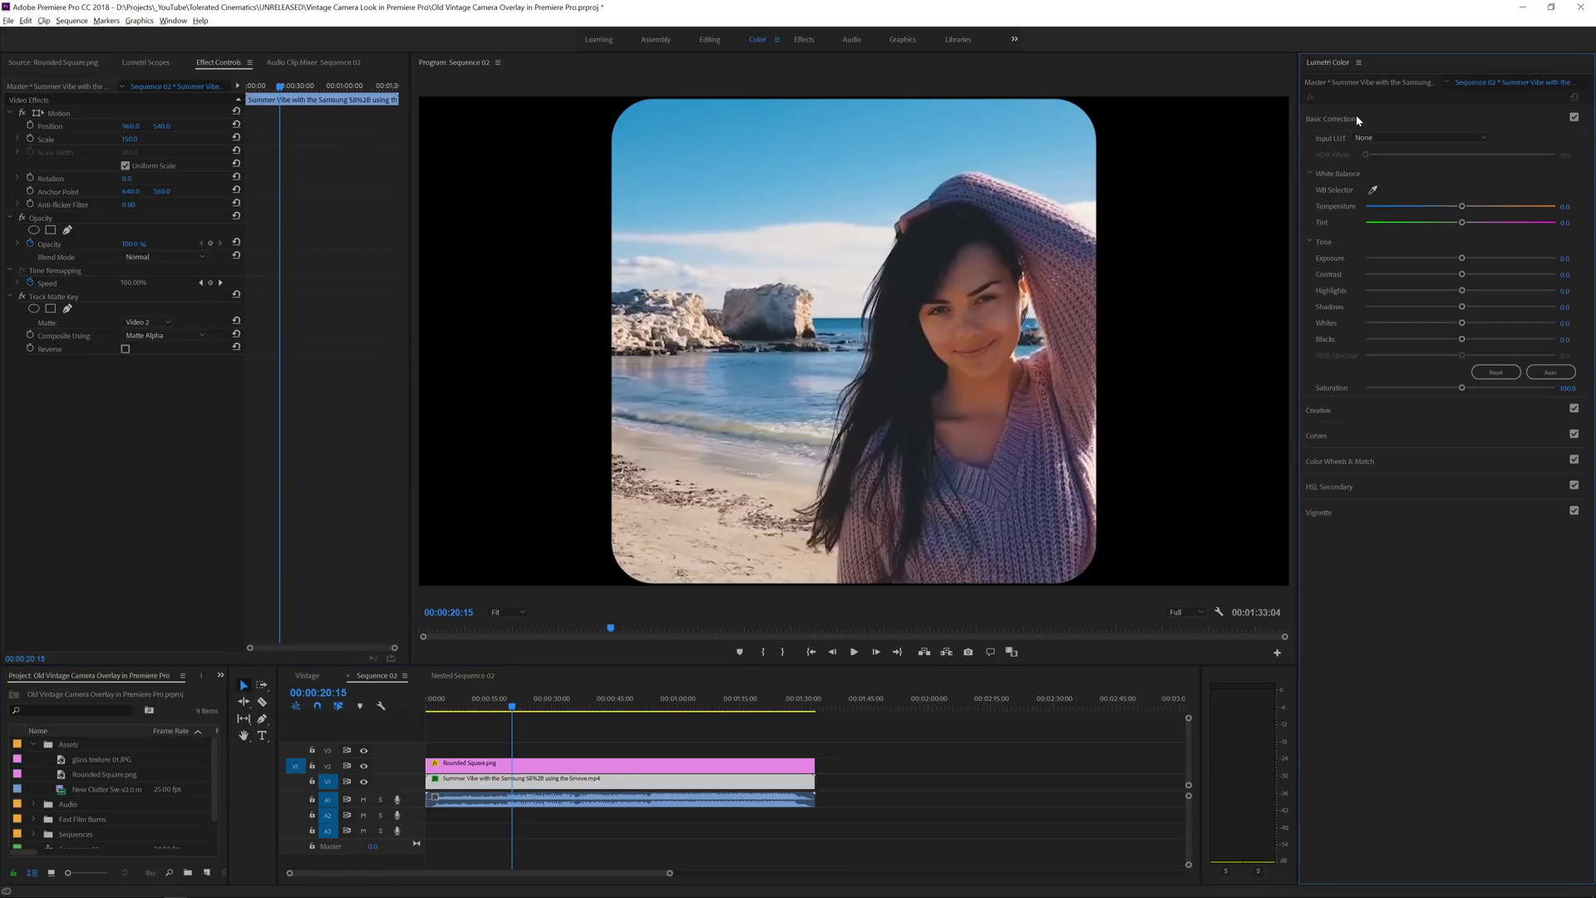
mouse_move(1463, 223)
mouse_down()
mouse_move(1496, 225)
mouse_move(1442, 209)
mouse_move(1462, 212)
mouse_up()
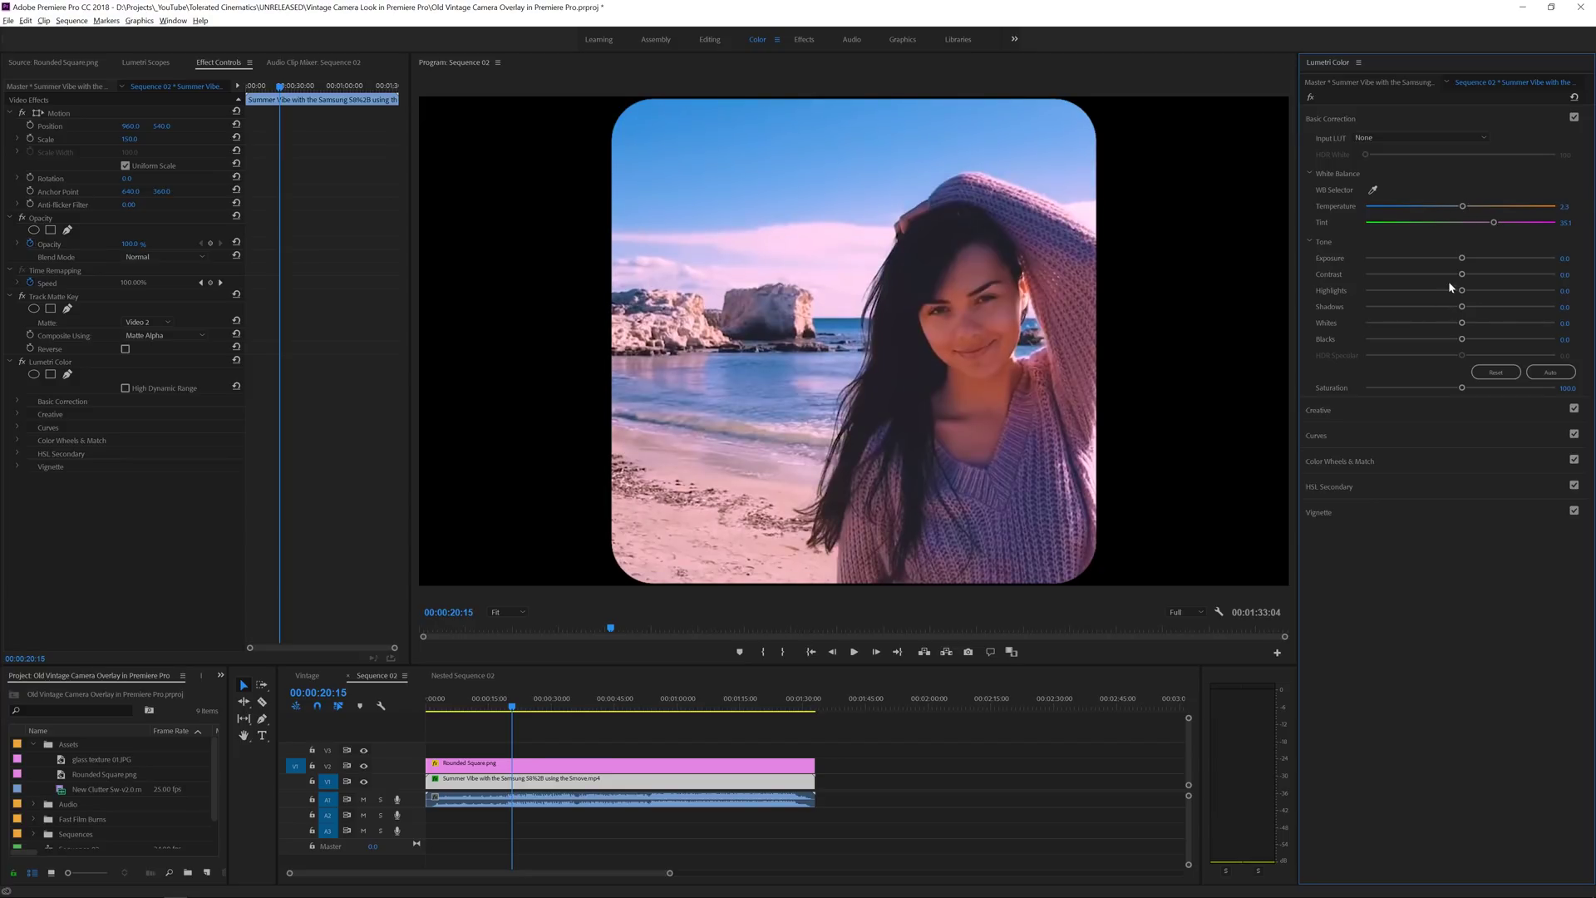
drag(1461, 275, 1557, 292)
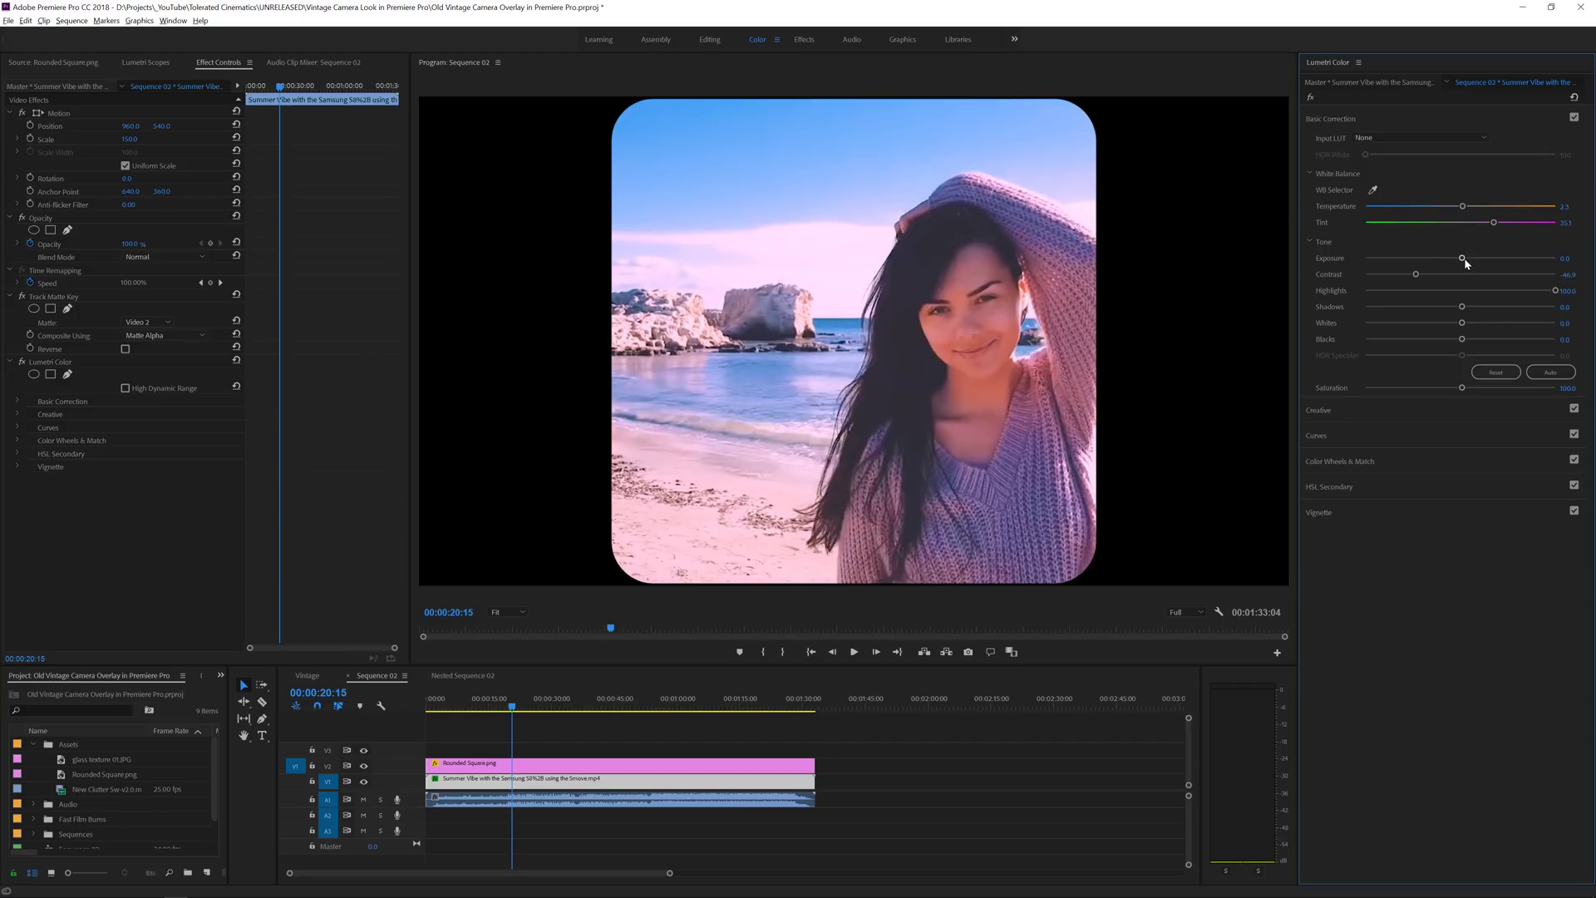
drag(1463, 259, 1476, 340)
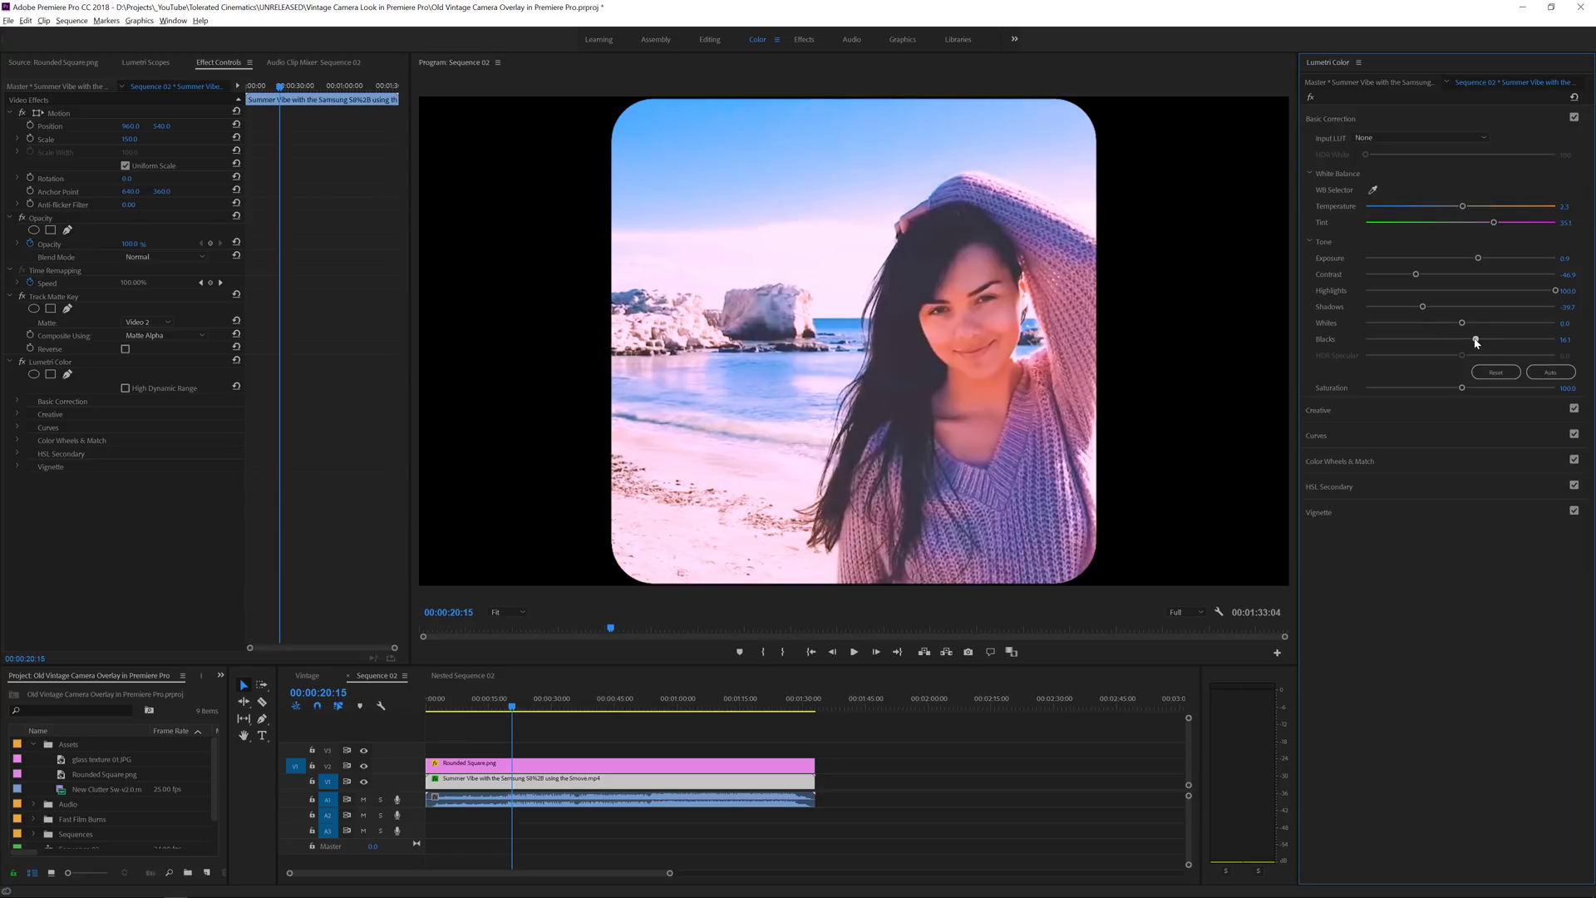
Settle exposure at 0.6 and cut Creative vibrance to -30.5
drag(513, 705, 480, 707)
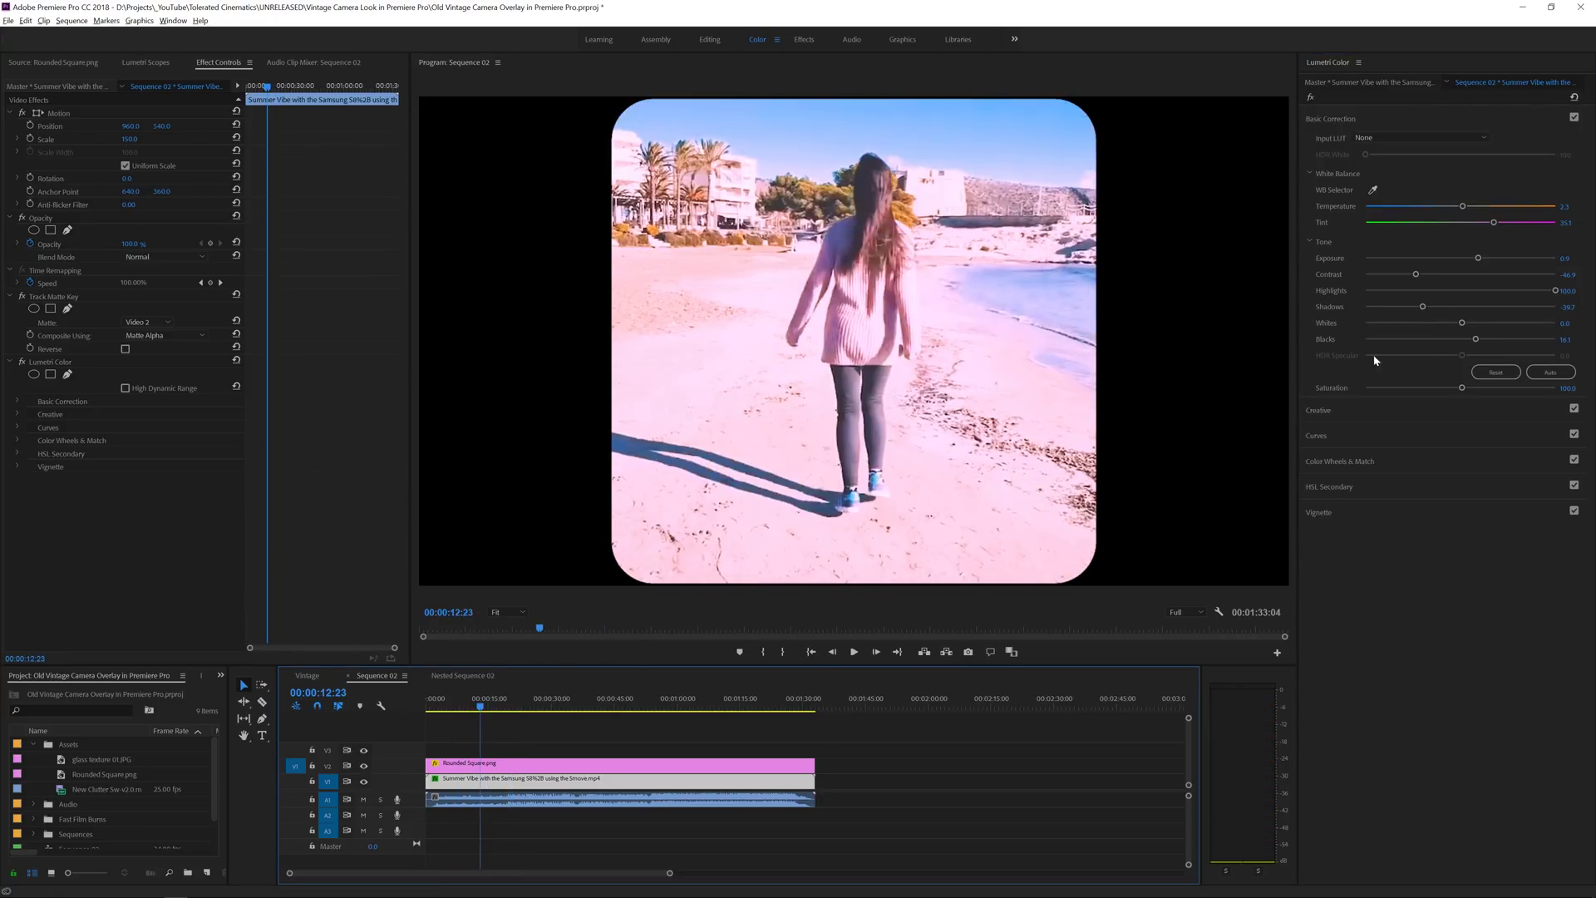
drag(1478, 258, 1472, 260)
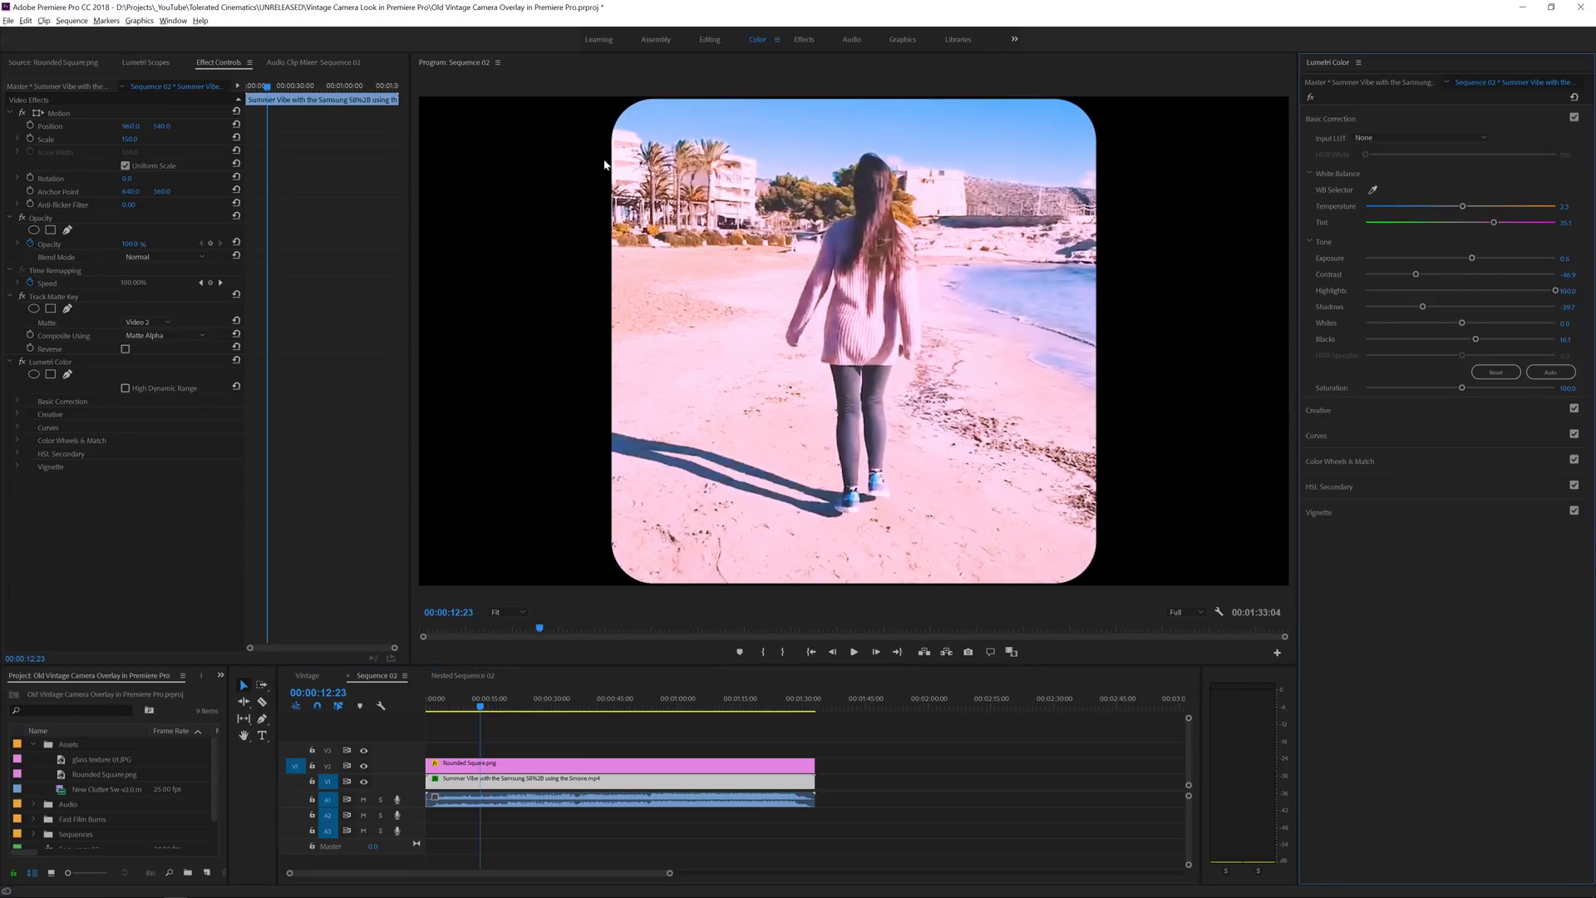
click(1330, 408)
drag(1462, 389, 1431, 389)
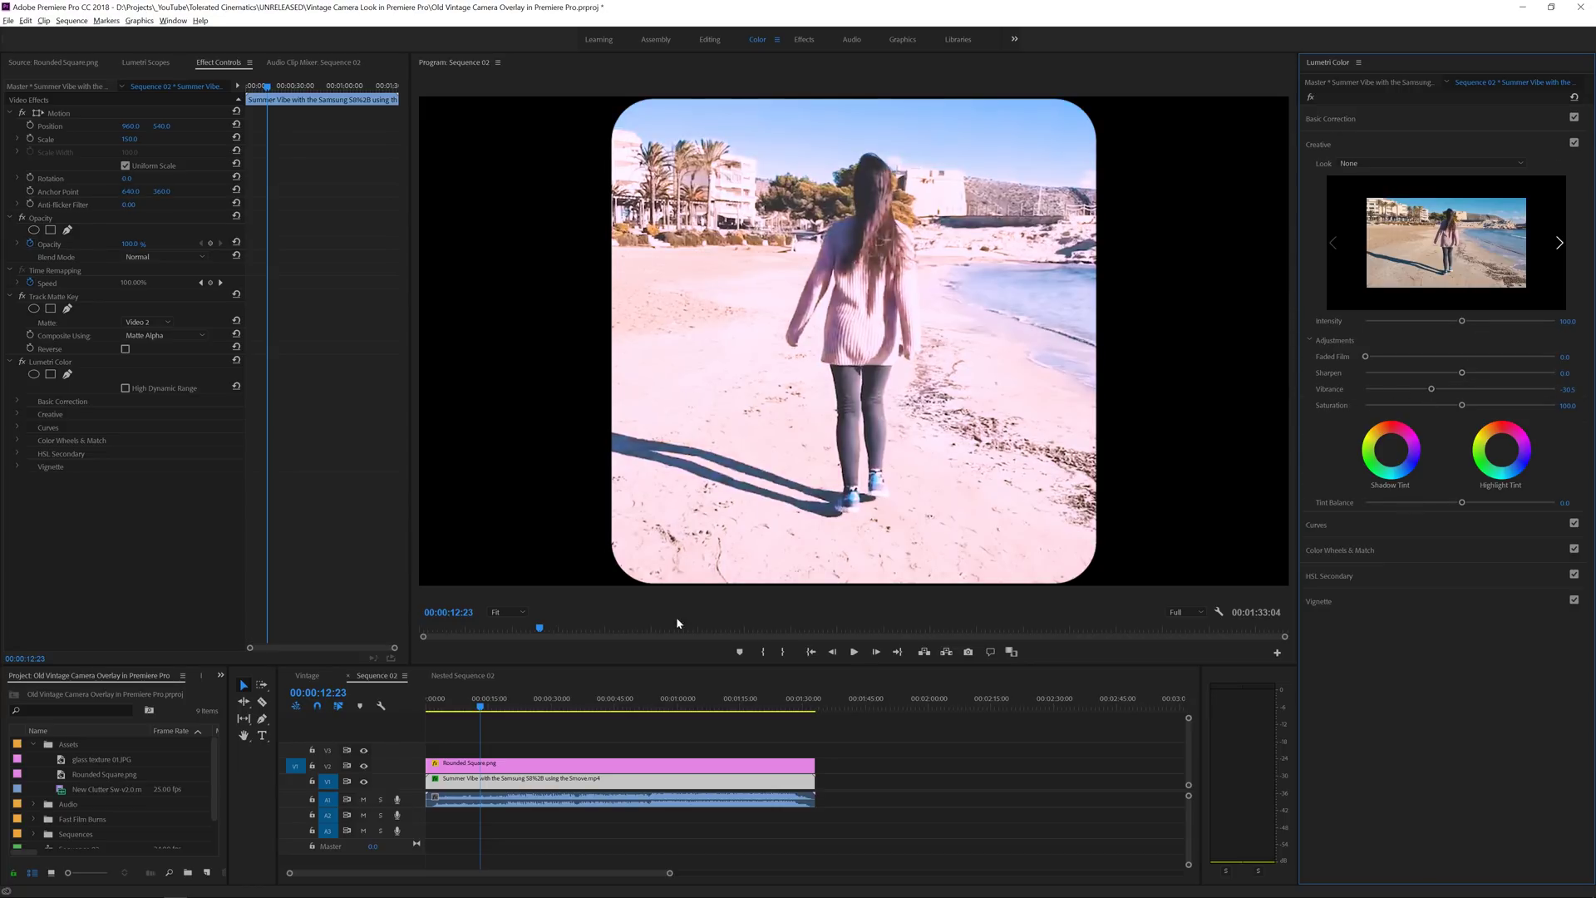
Set Creative Sharpen to -22.0 and add slight shadow and highlight tints
drag(480, 708, 556, 711)
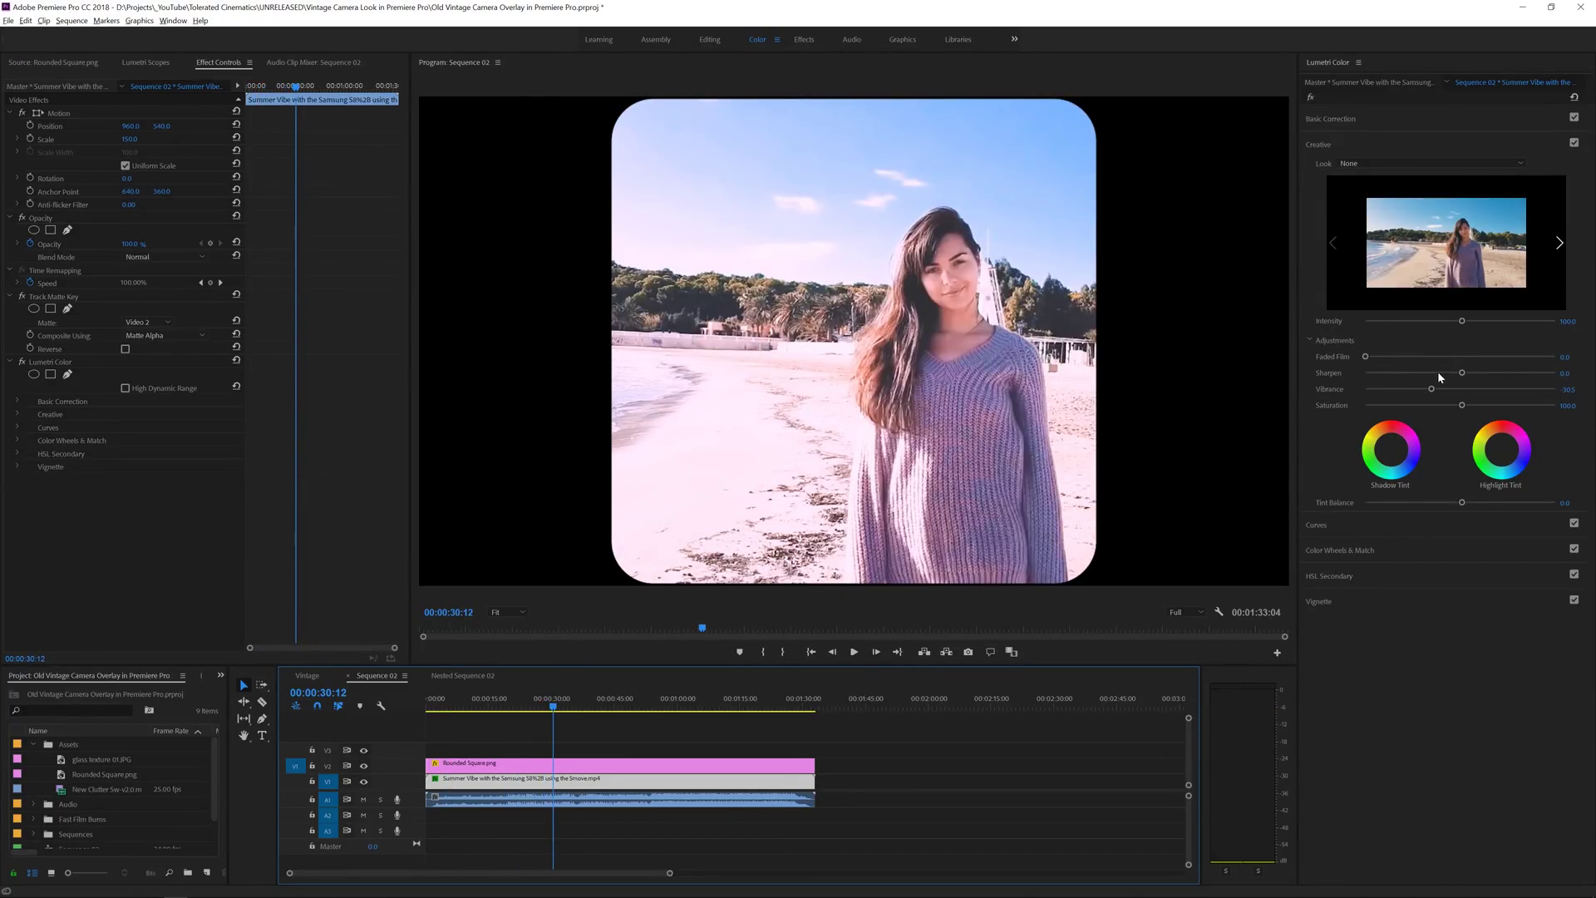
mouse_move(1461, 373)
mouse_down()
mouse_move(1431, 383)
mouse_move(1440, 373)
mouse_up()
drag(539, 700, 571, 695)
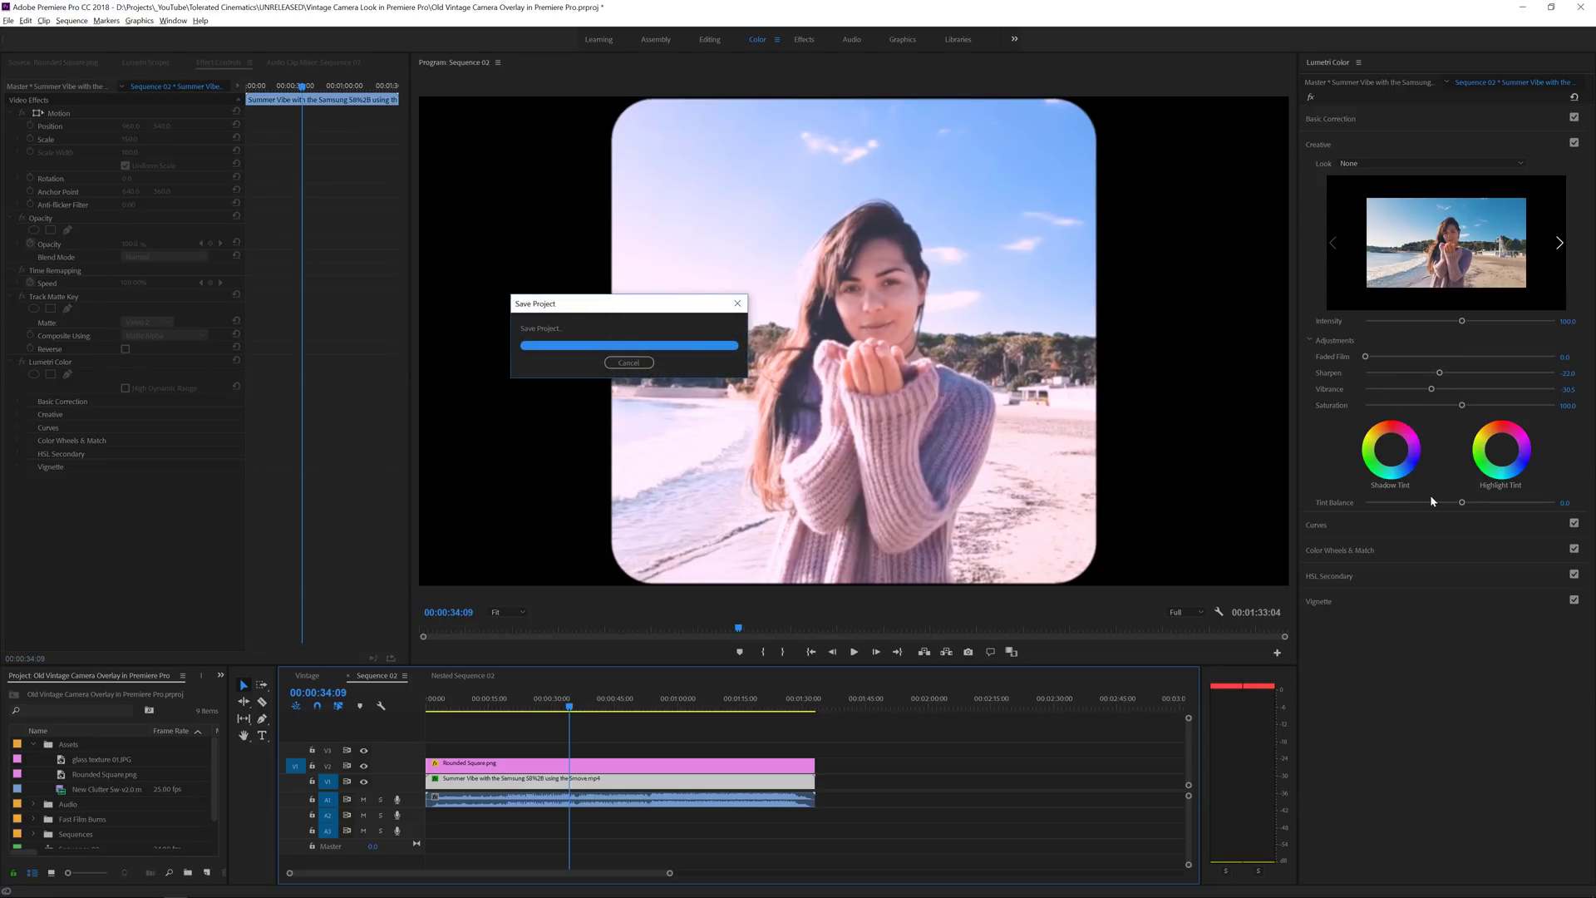
mouse_move(1391, 453)
mouse_down()
mouse_move(1386, 433)
mouse_move(1395, 455)
mouse_up()
drag(1510, 457, 1505, 447)
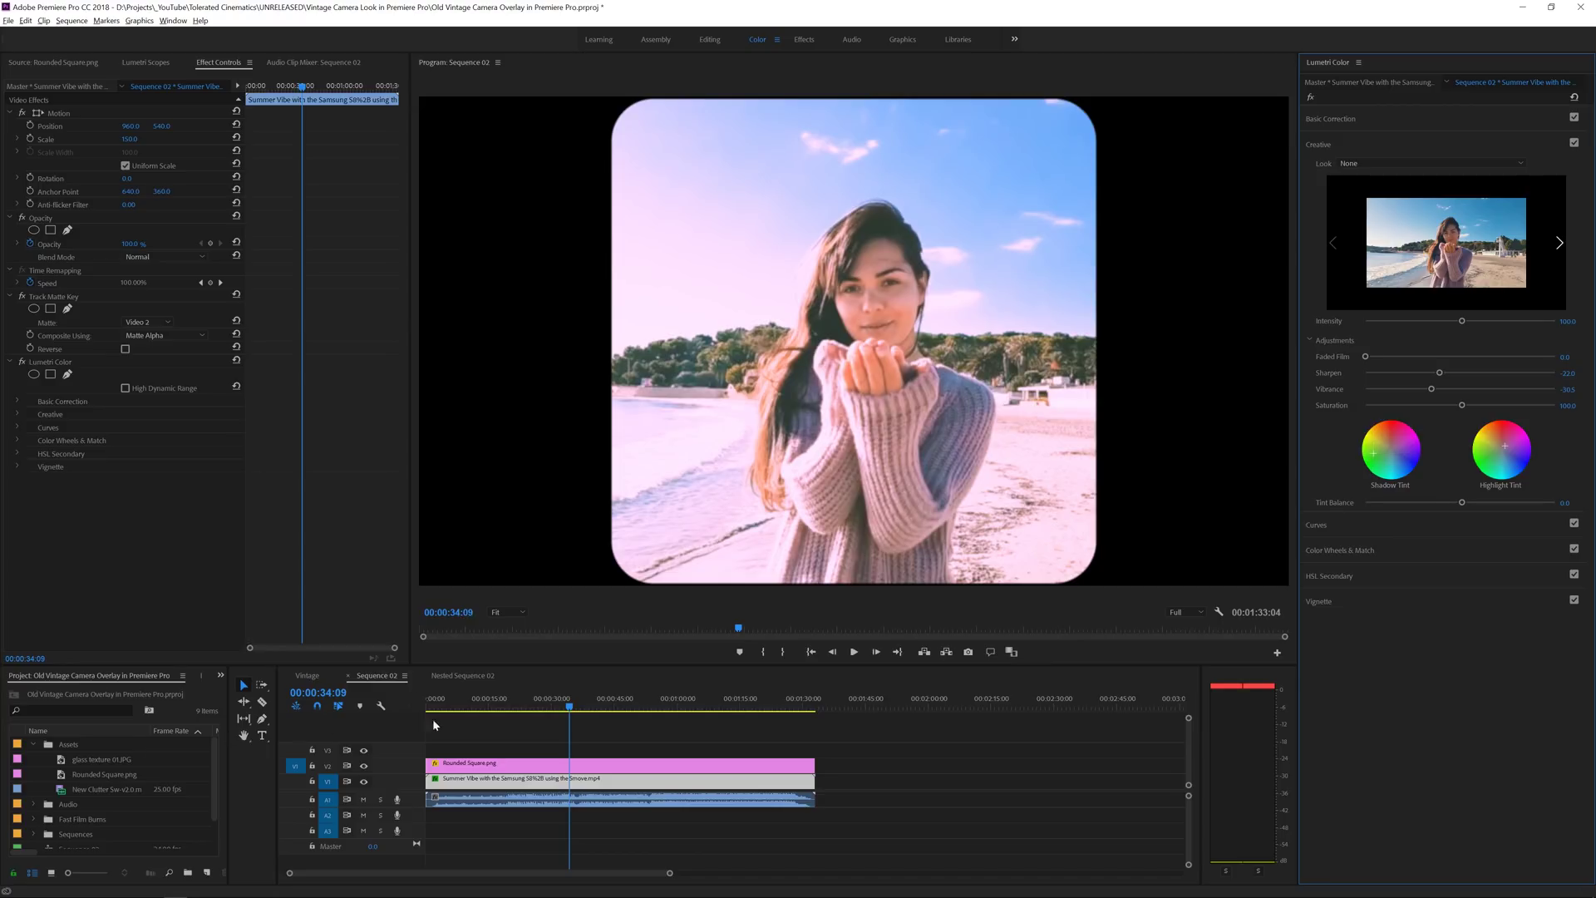
drag(554, 709, 717, 717)
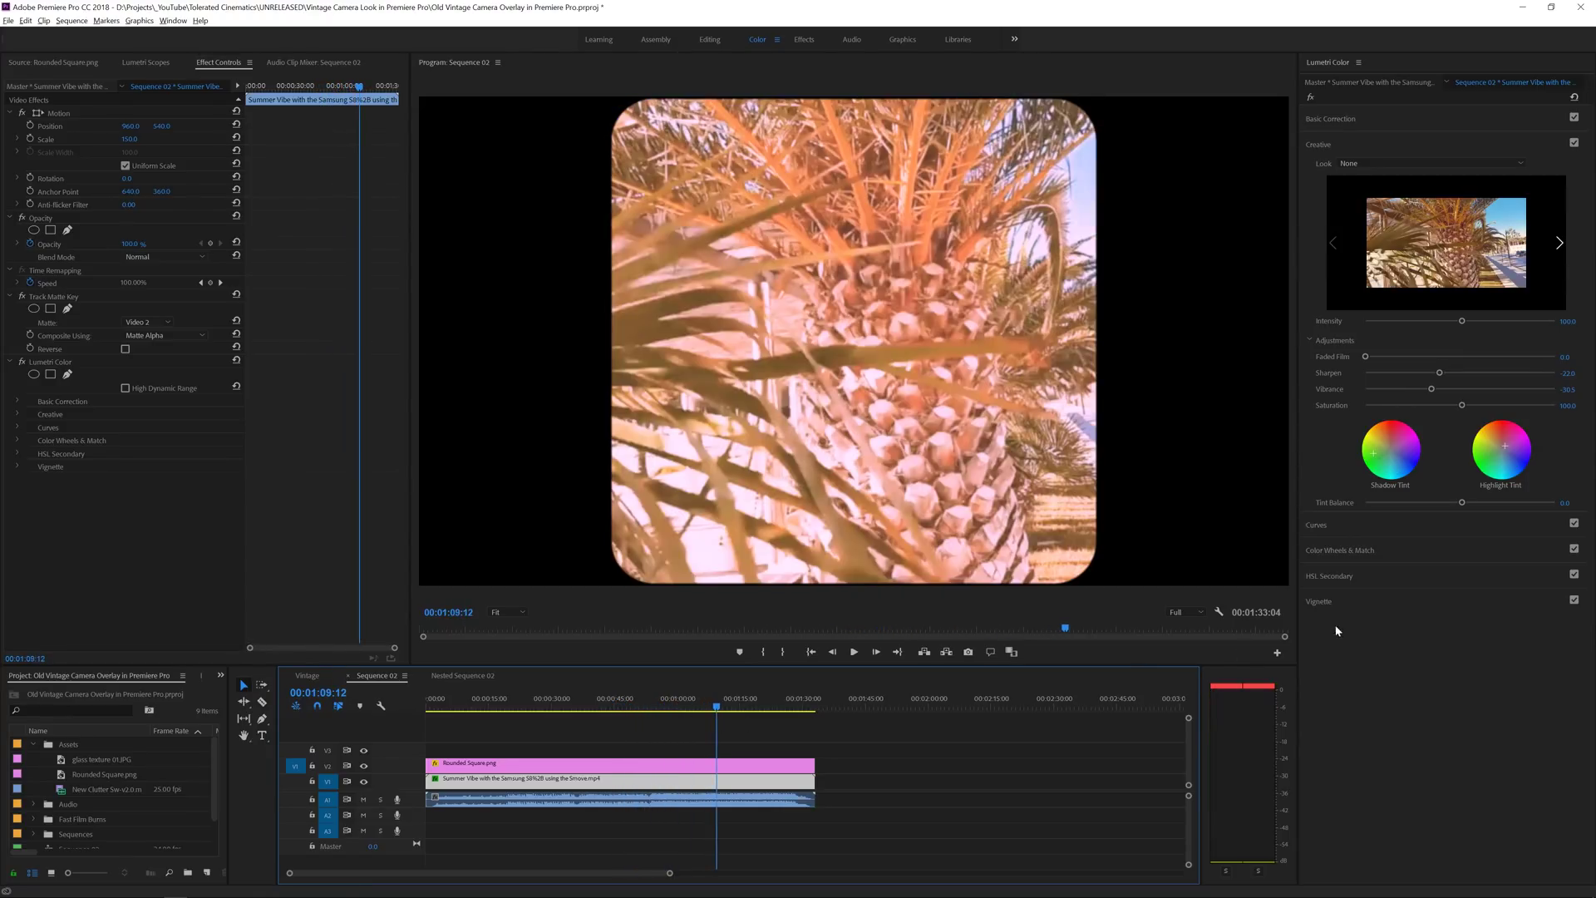
Add a dark vignette with Amount -2.3 and a lowered Midpoint
click(1339, 602)
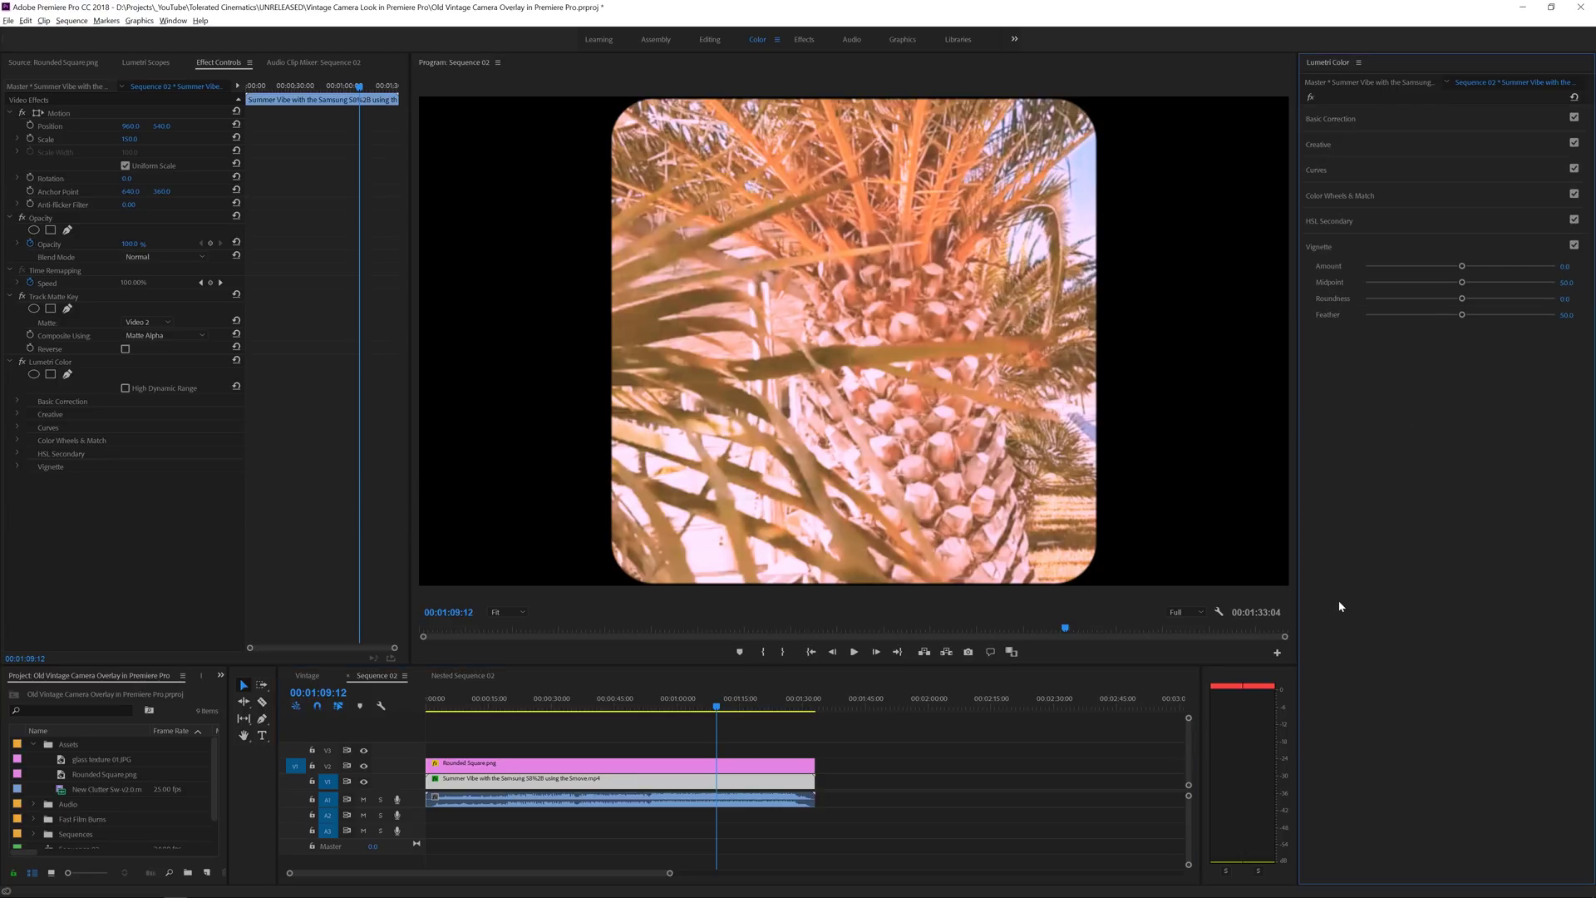
drag(1462, 266, 1358, 276)
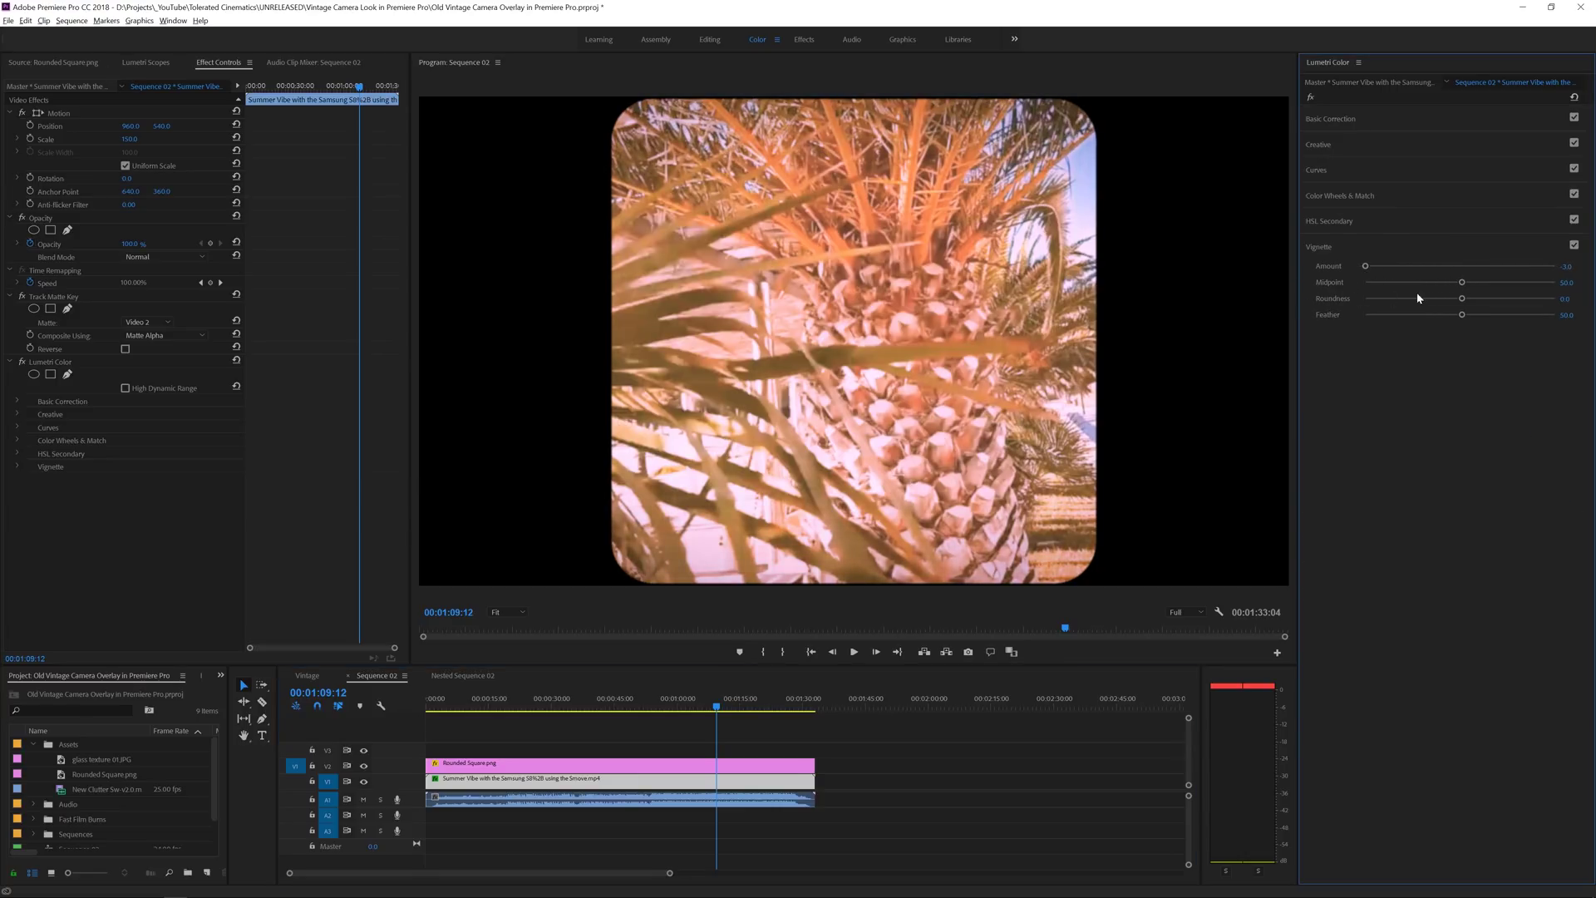
drag(1460, 282, 1394, 291)
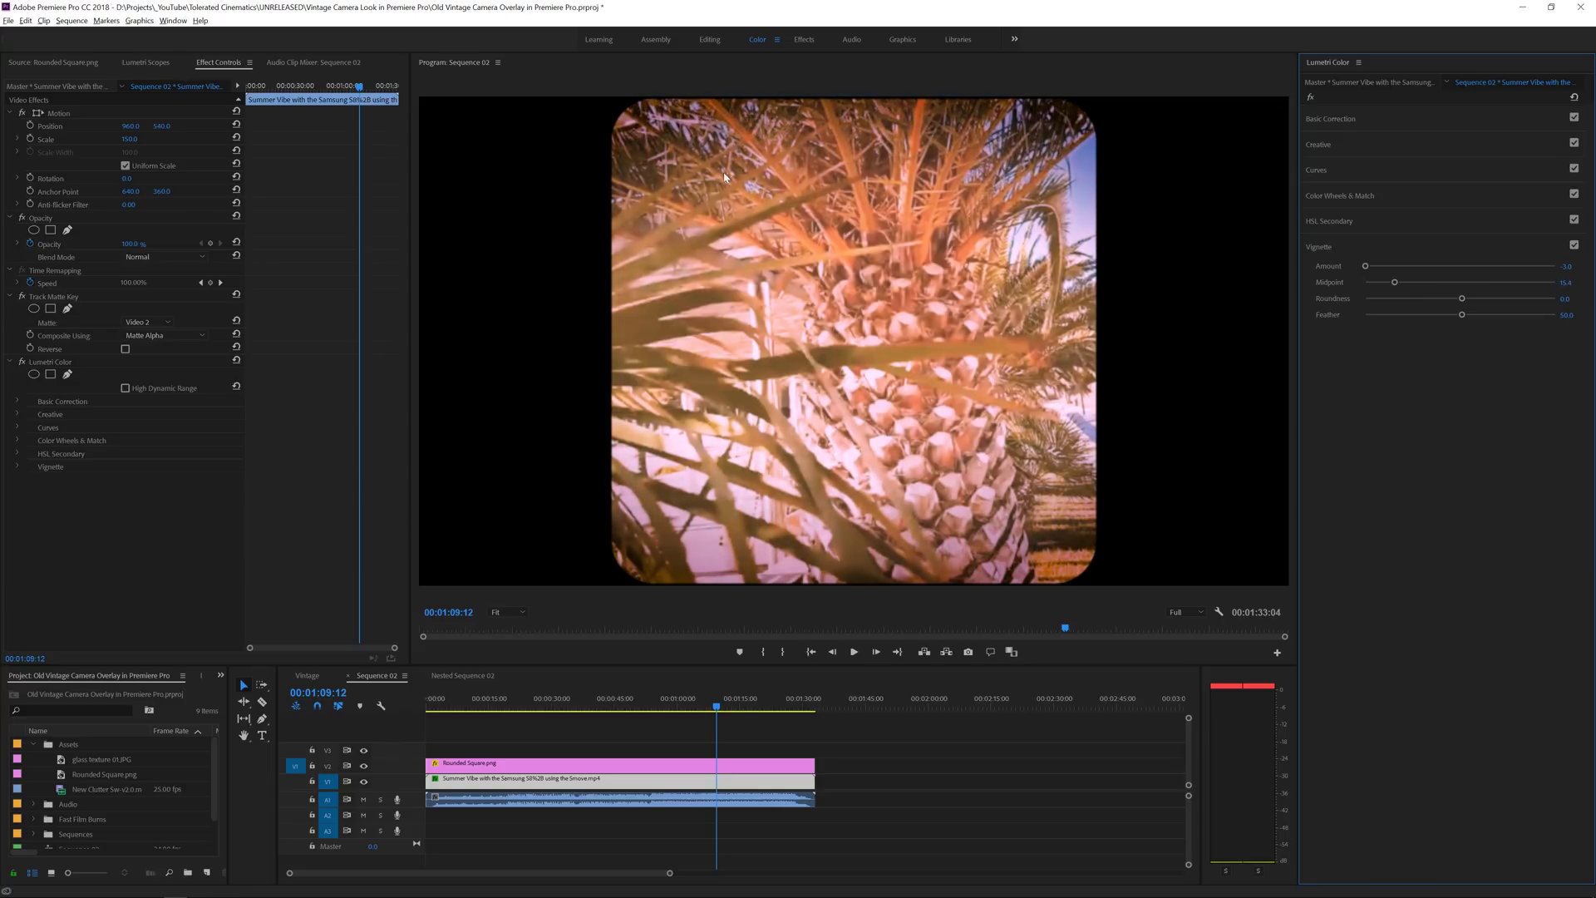
drag(596, 698, 536, 707)
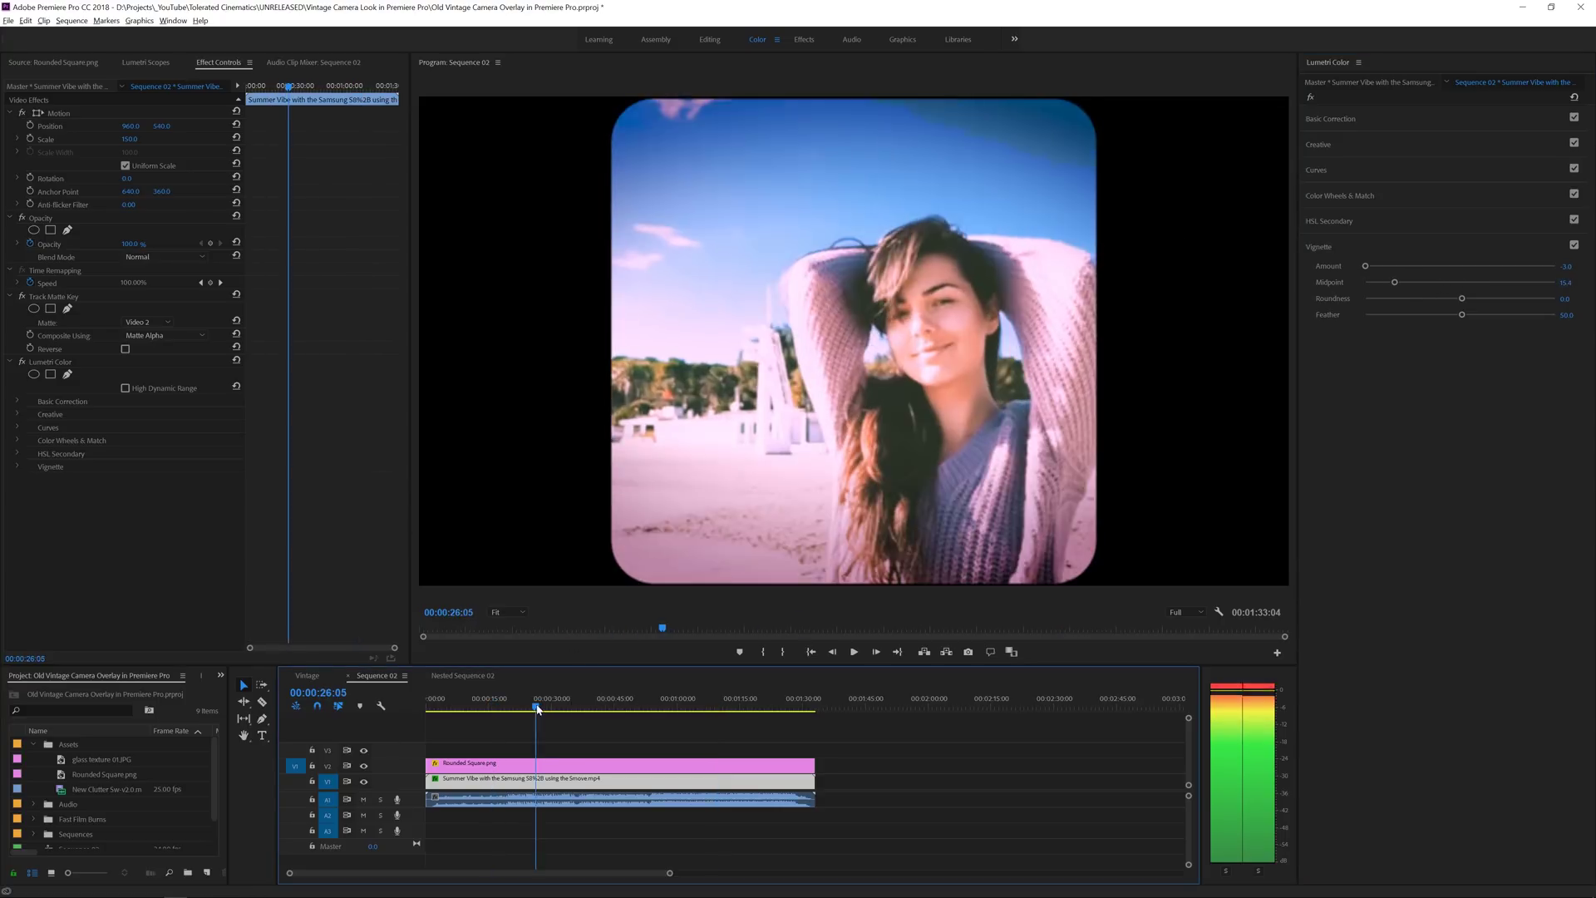
Toggle the vignette off and on to compare, then preview the graded footage from the start
click(1573, 244)
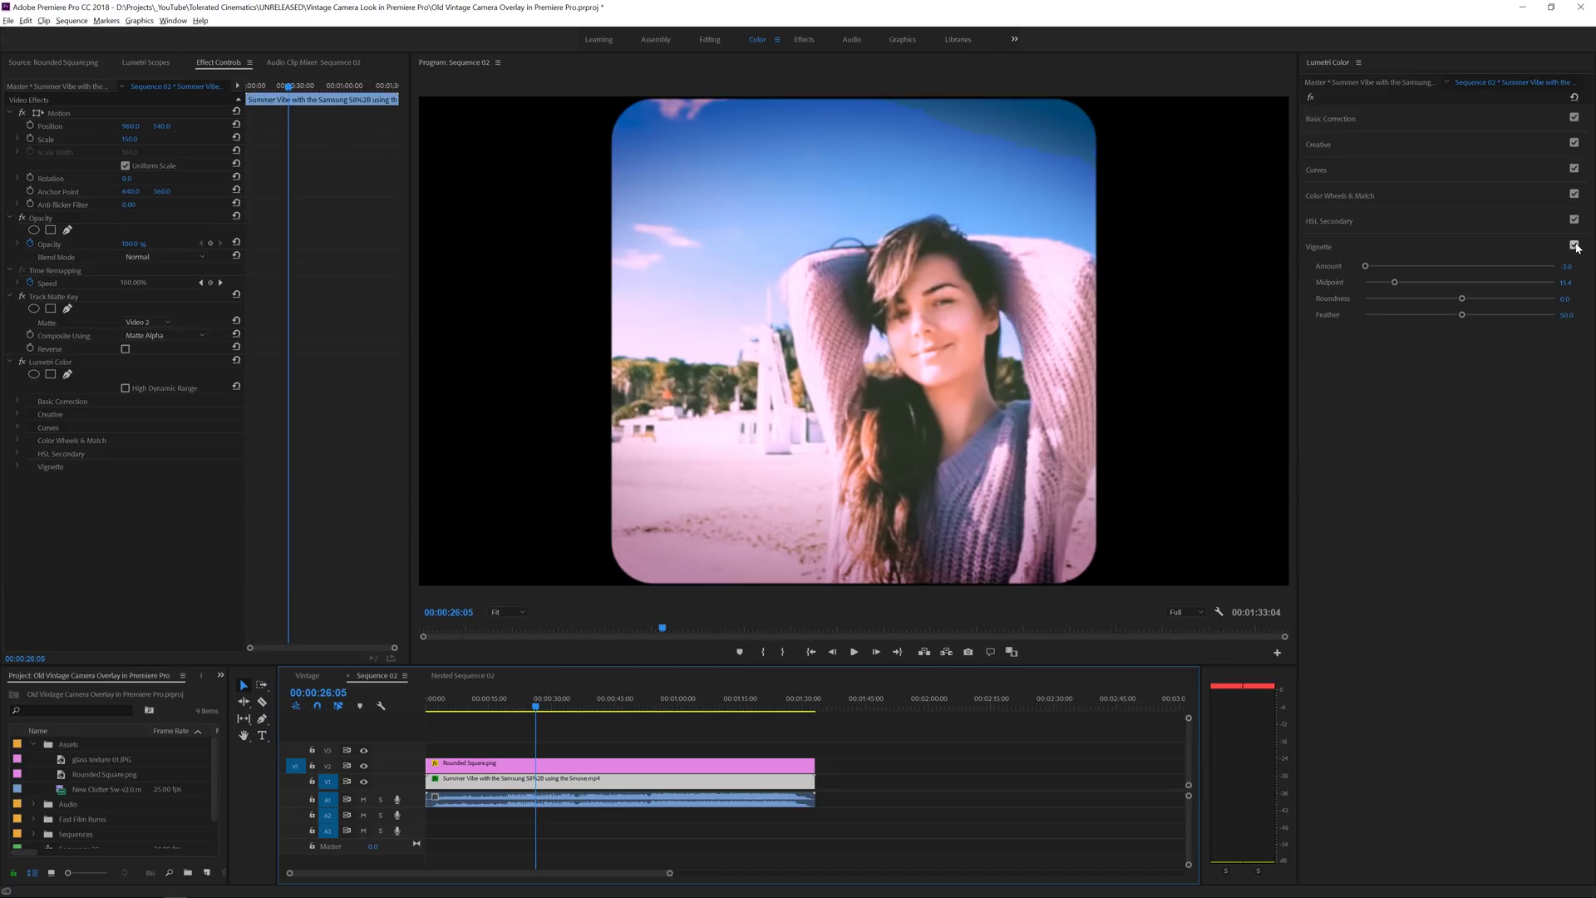
click(1576, 246)
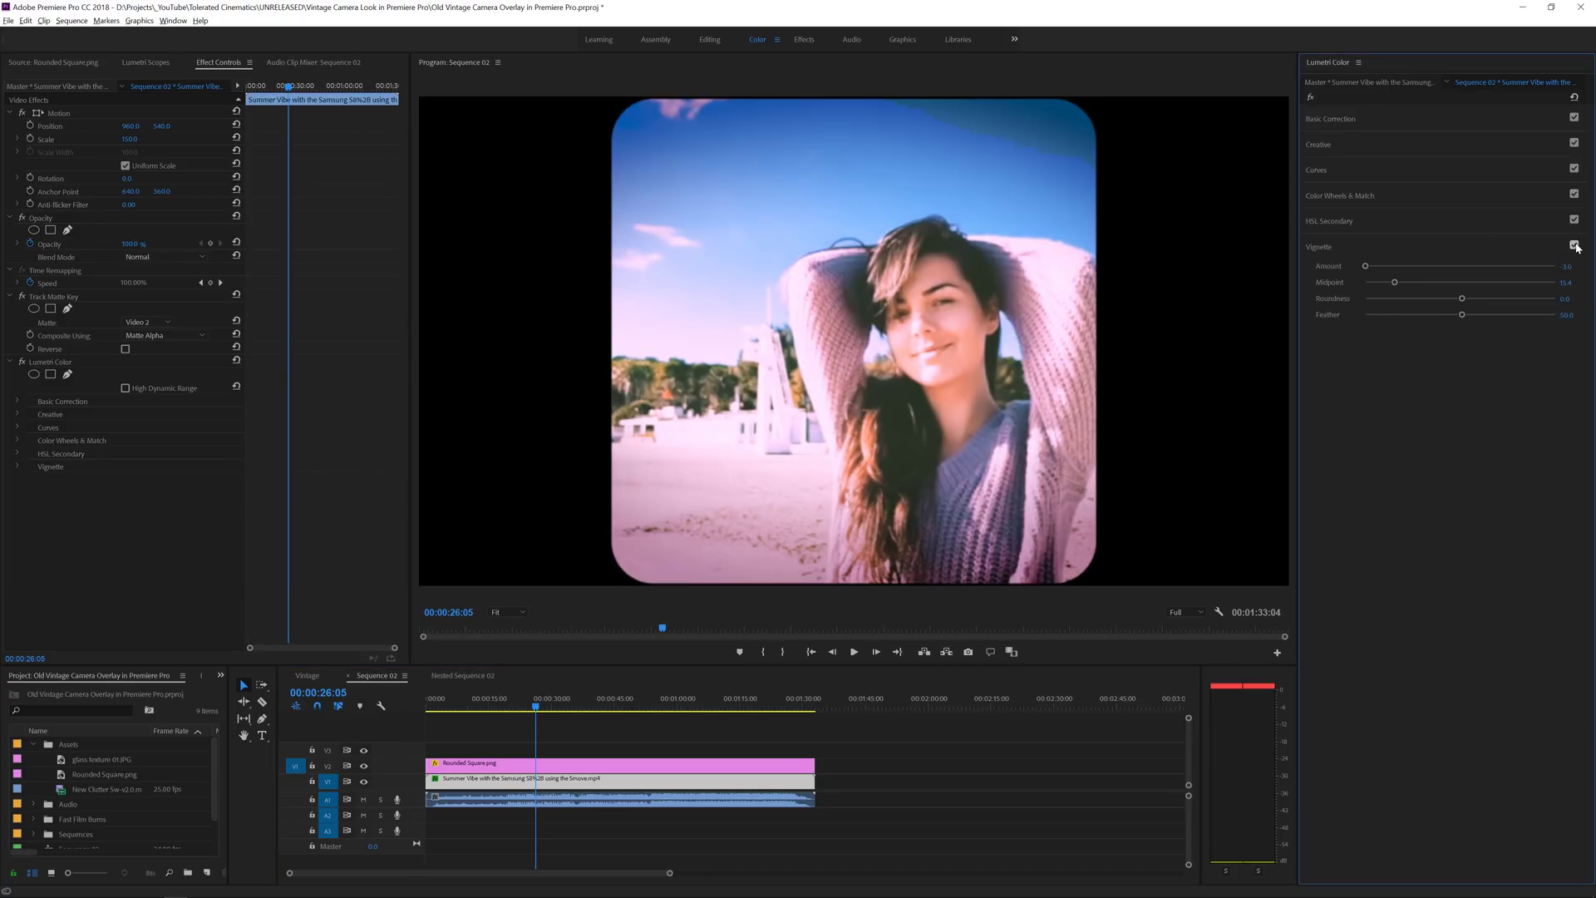
click(352, 723)
key(Home)
drag(433, 703, 504, 710)
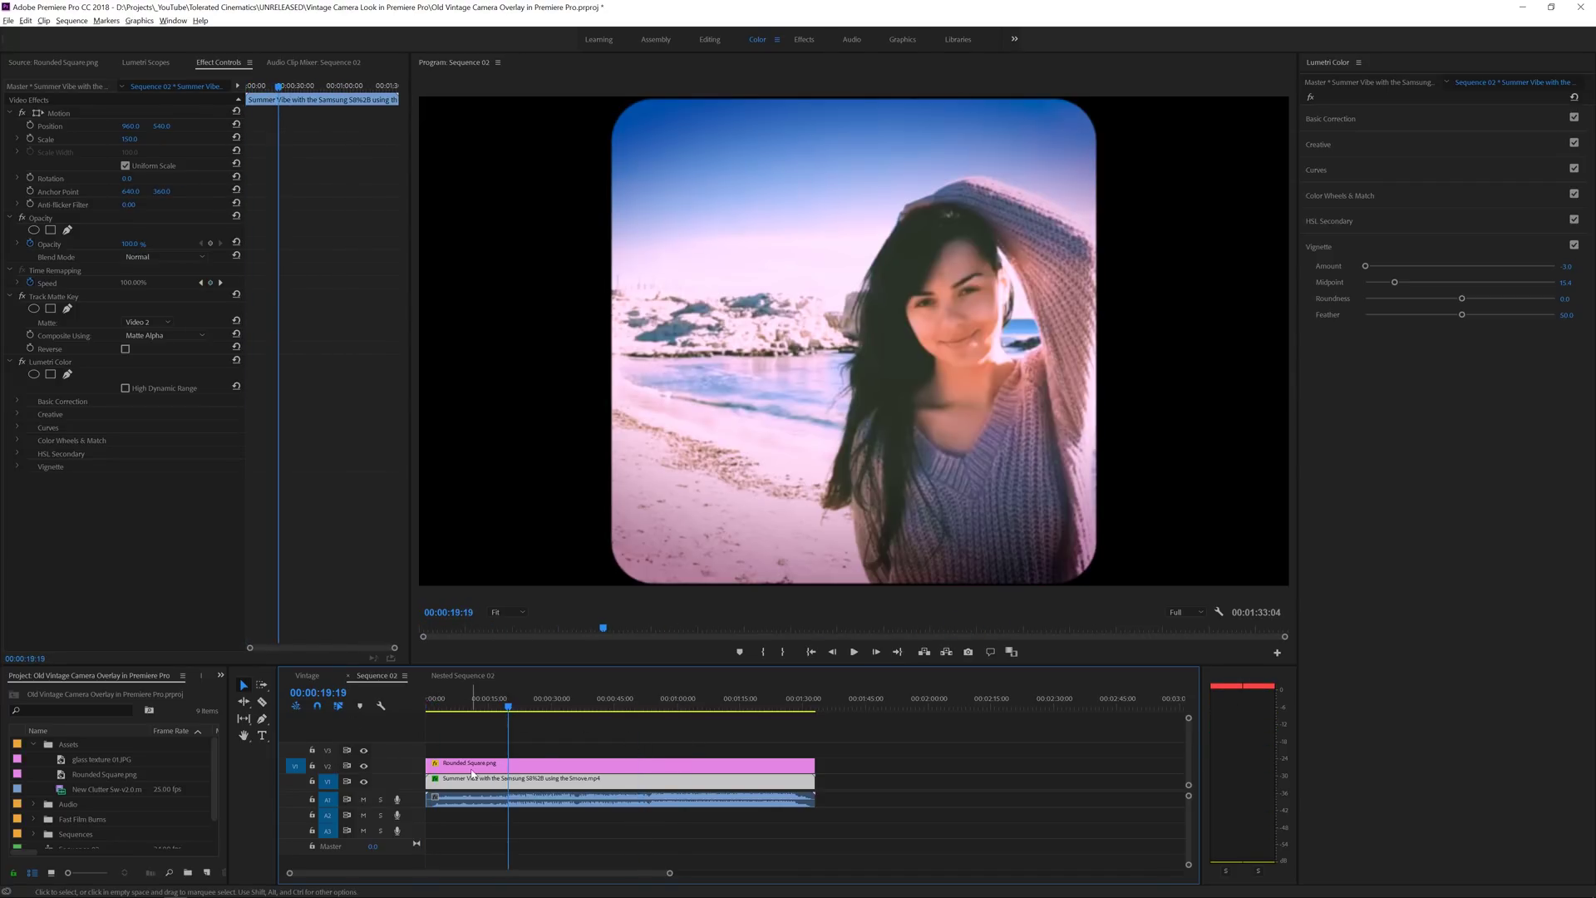
click(450, 765)
Duplicate Rounded Square.png from V2 up to V4, leaving V3 empty
click(450, 766)
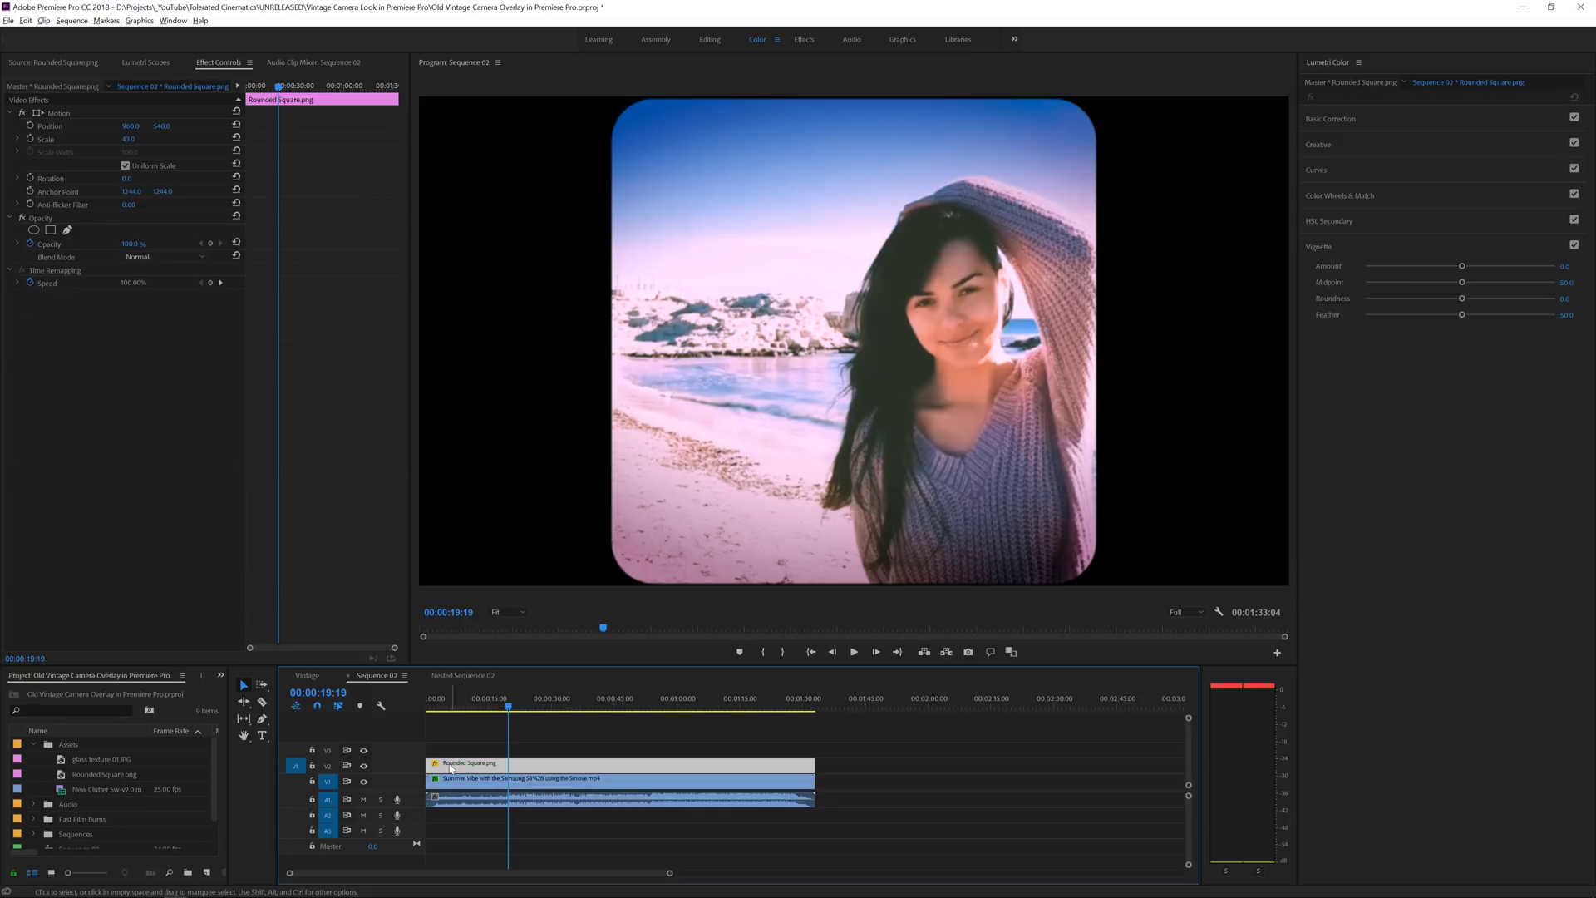
drag(461, 768, 454, 738)
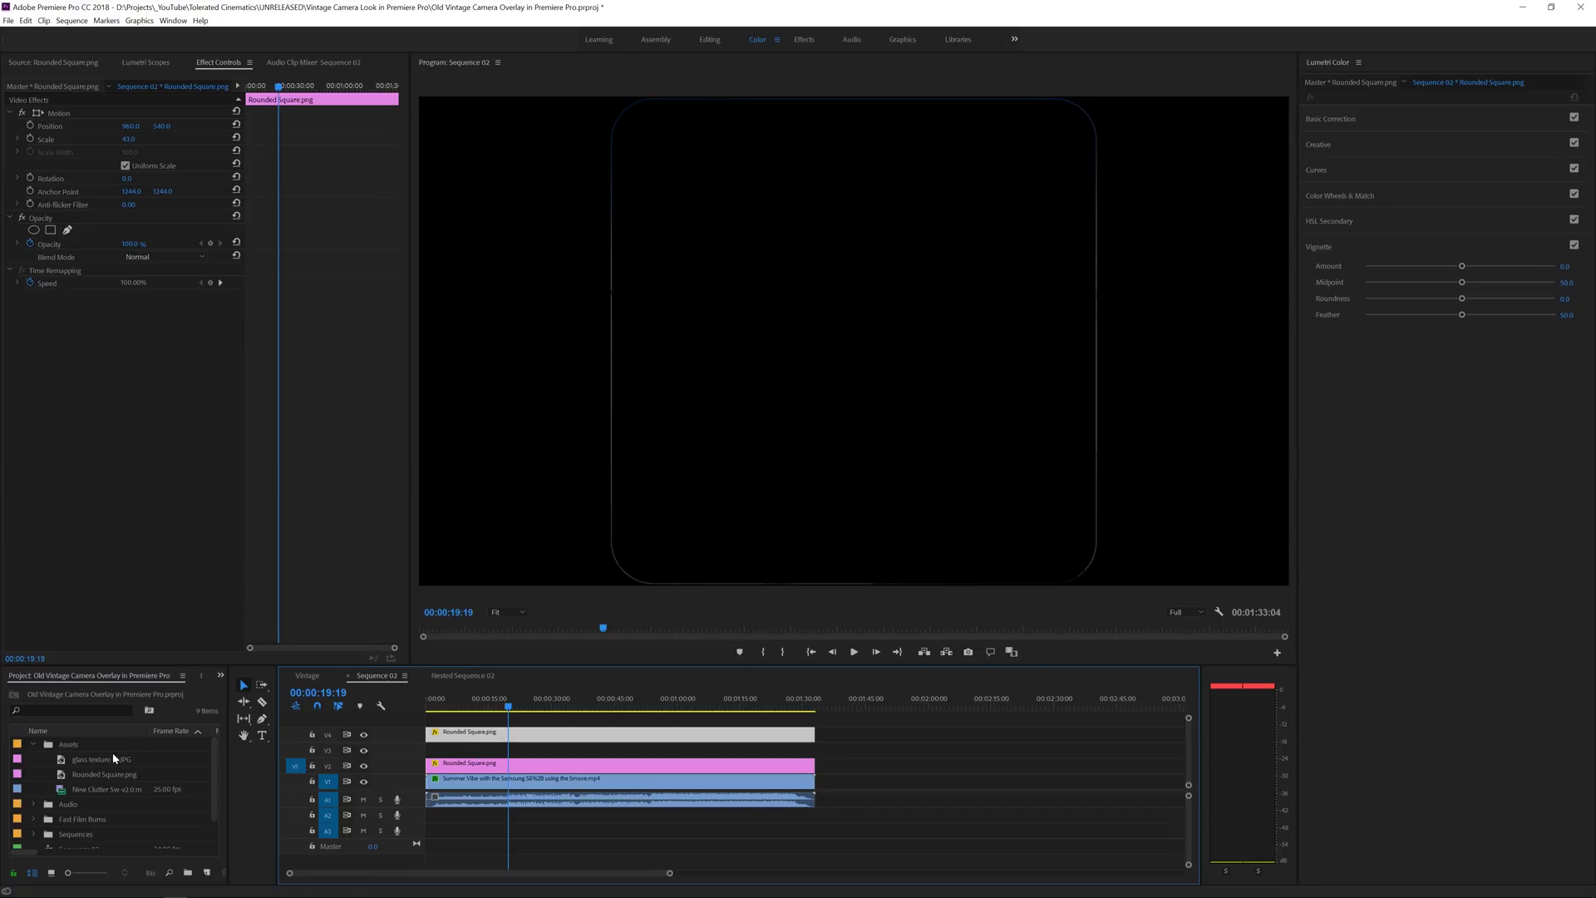
Place the New Clutter Sw-v2.0.mp4 overlay on V3 and set its Scale to 159
click(61, 792)
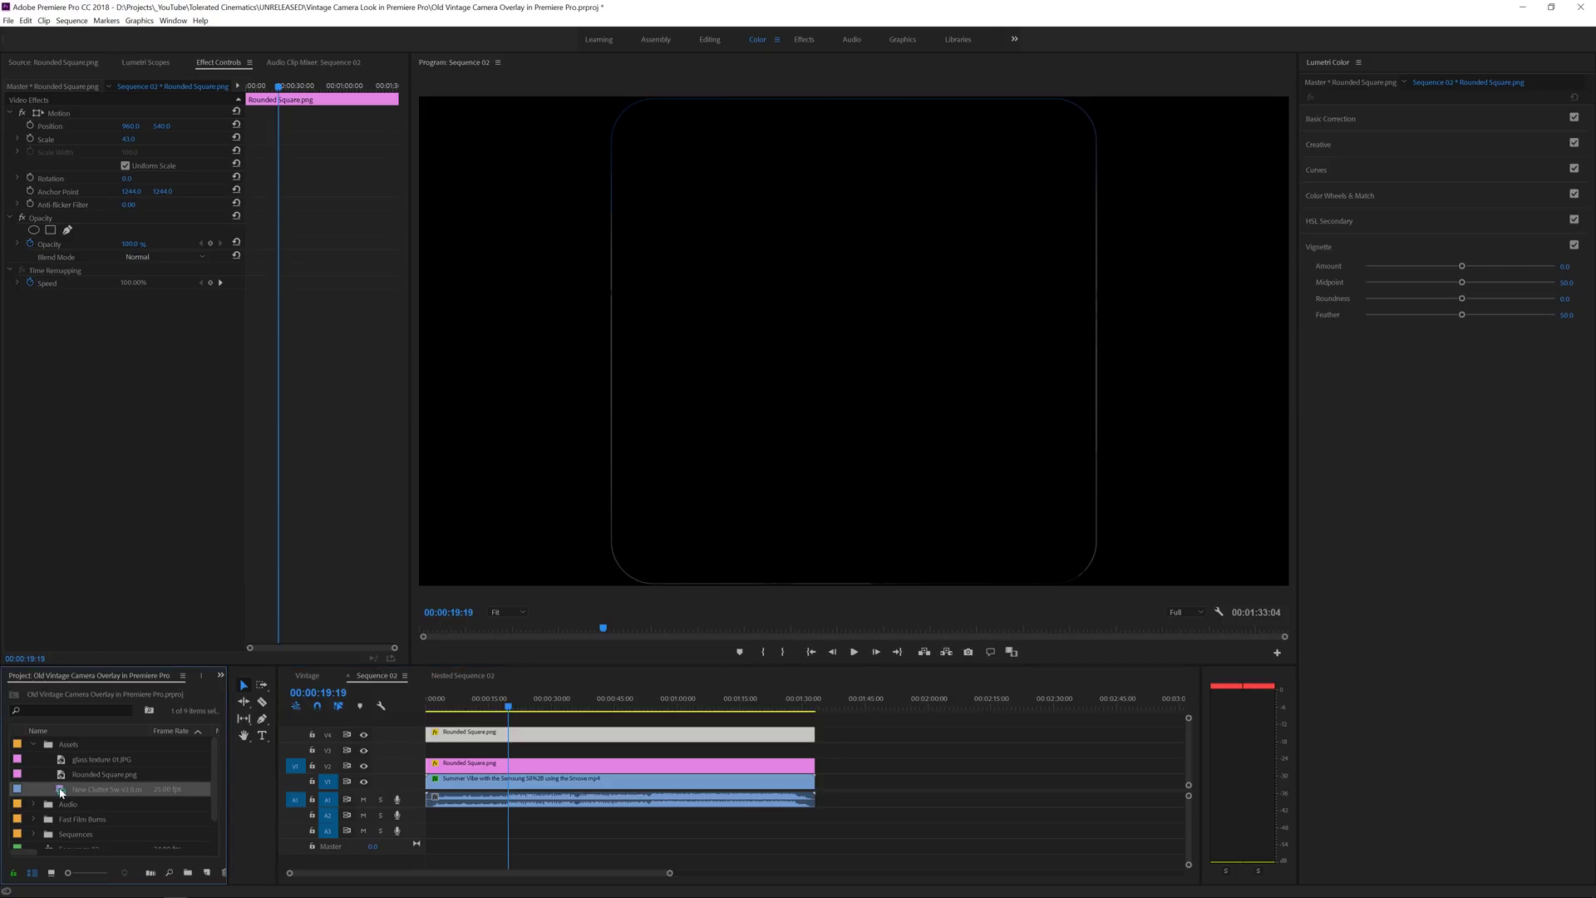
double_click(61, 793)
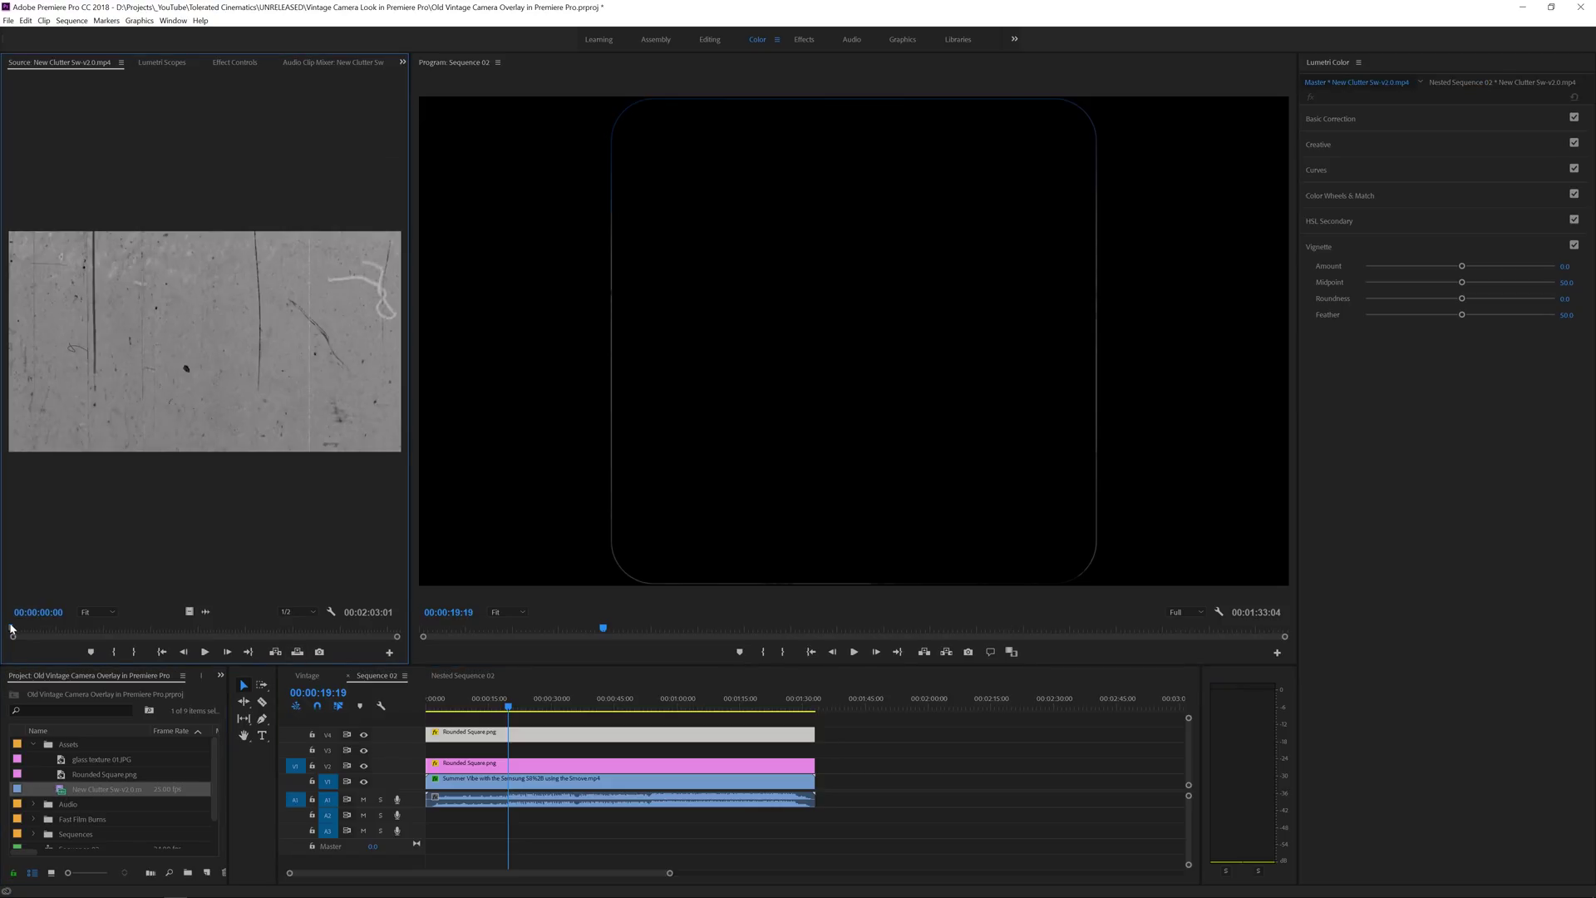
drag(11, 629, 53, 629)
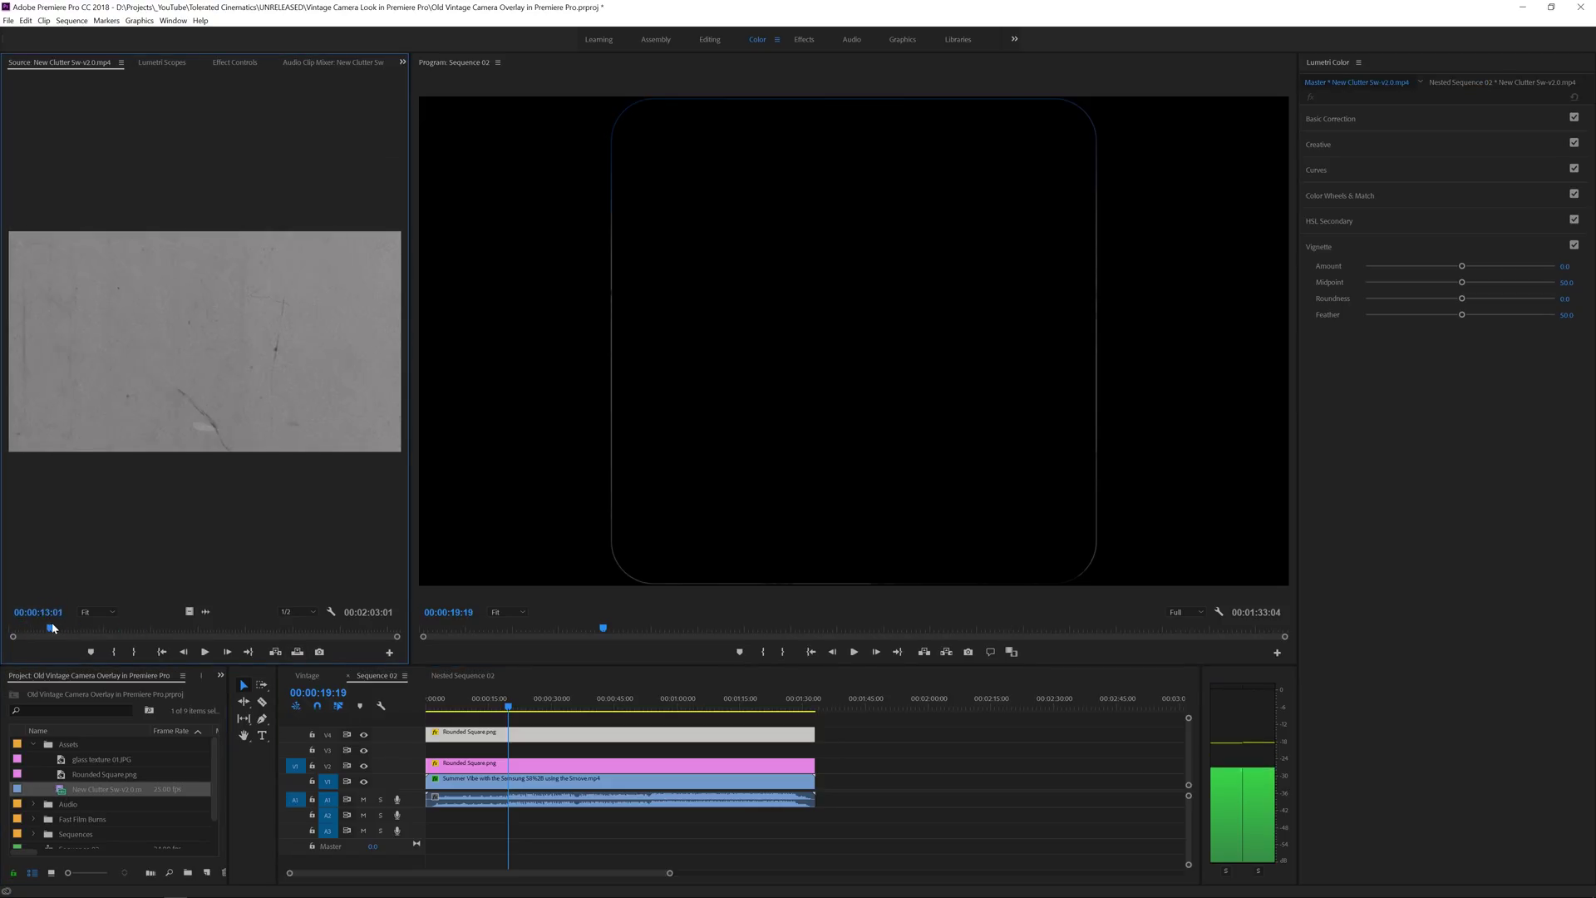
drag(436, 736, 425, 753)
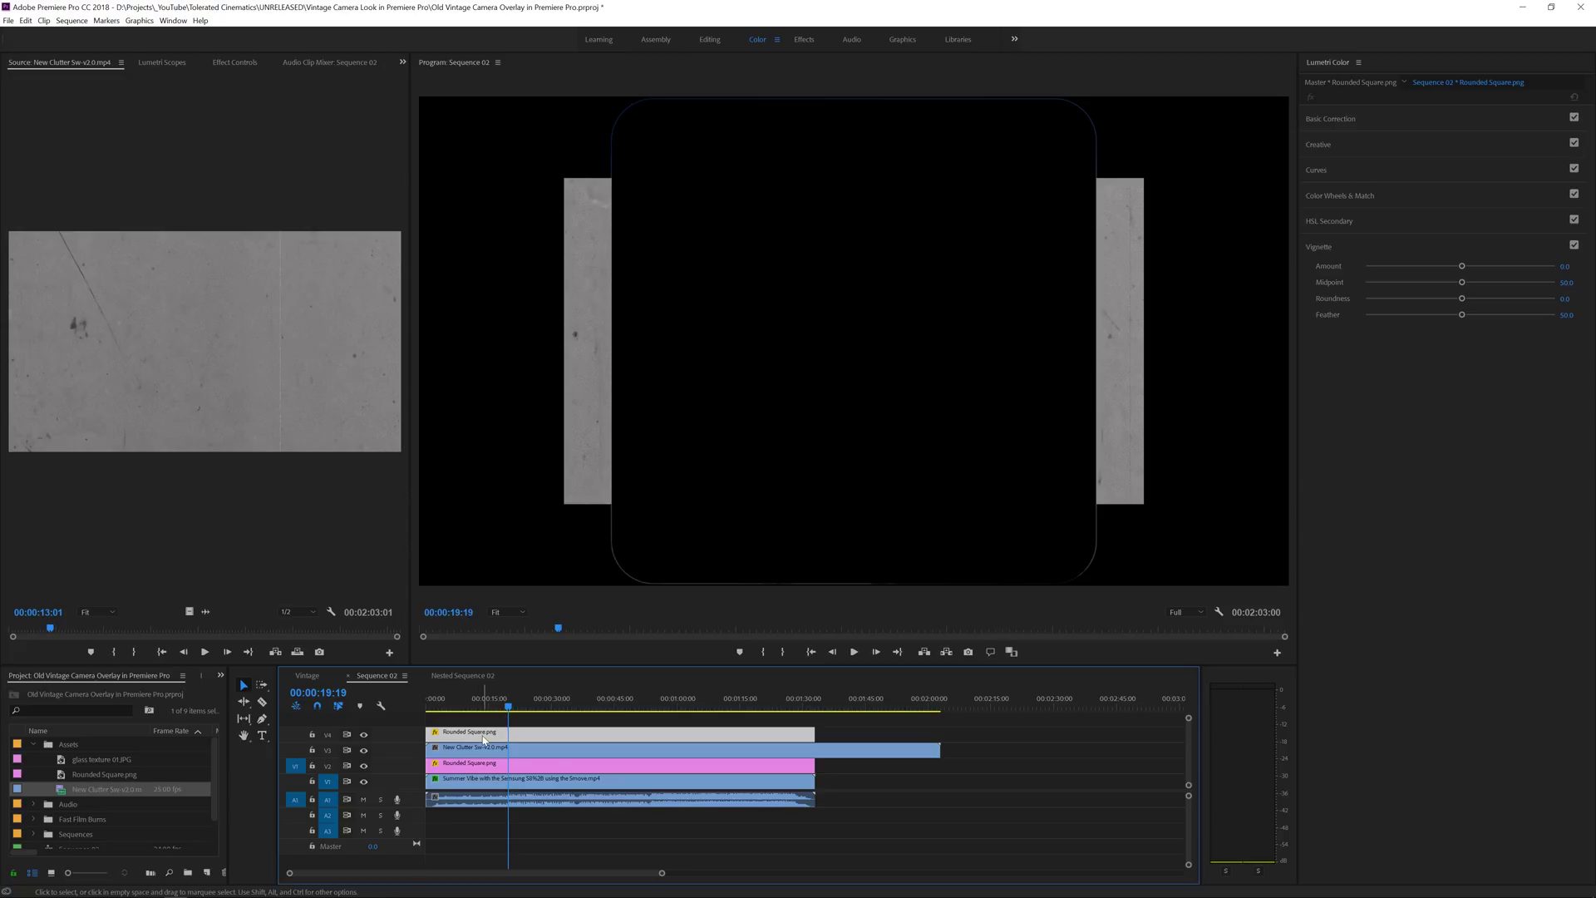
click(473, 749)
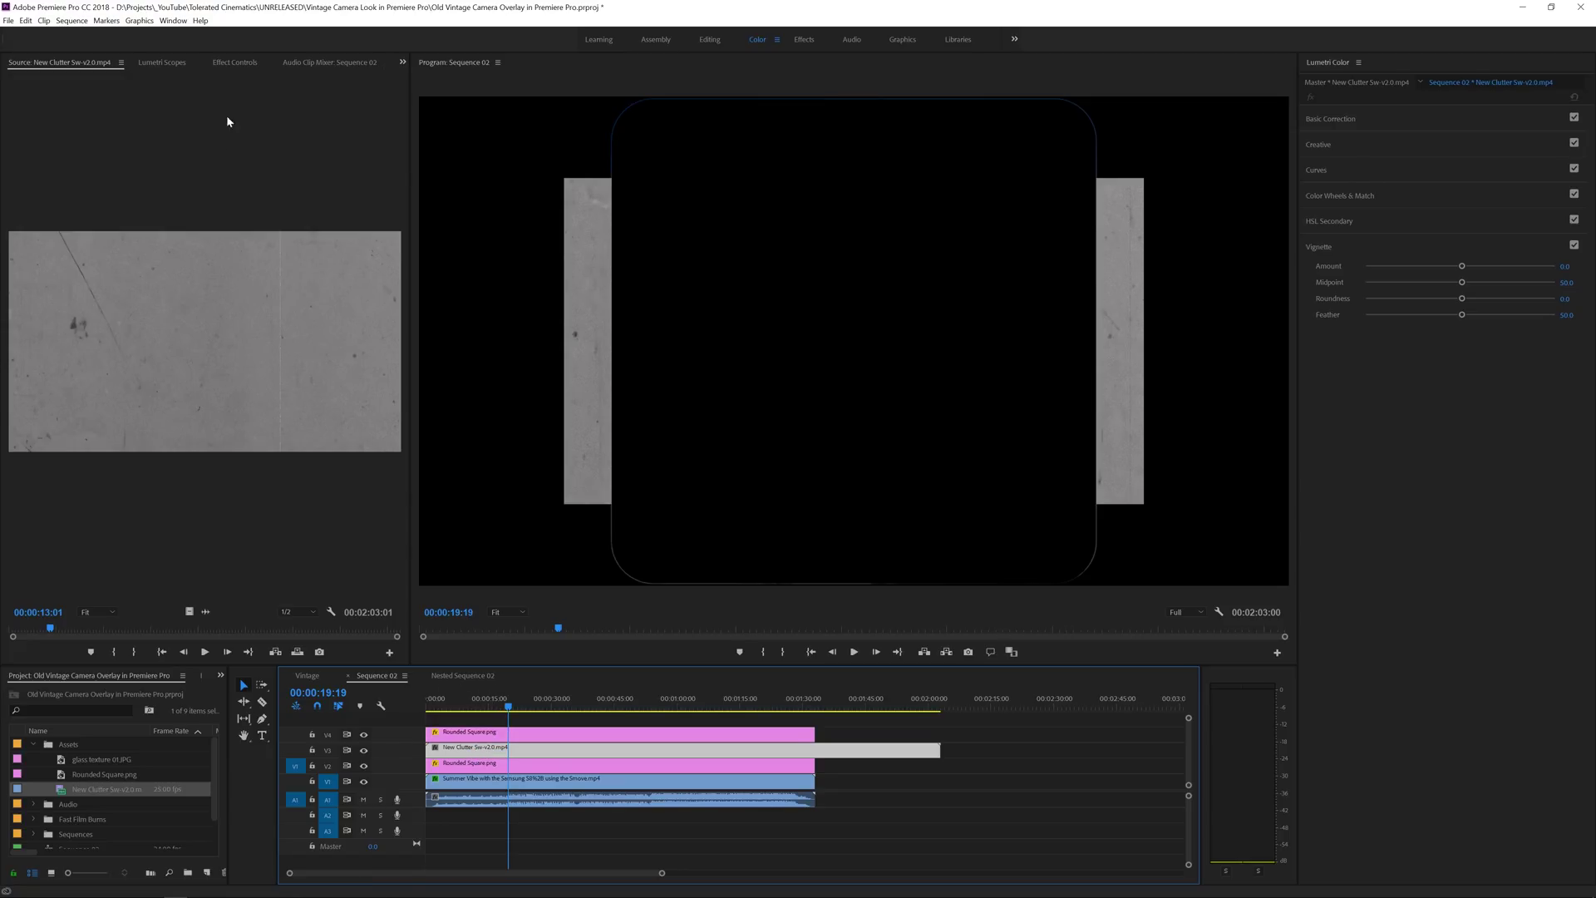
click(235, 63)
click(129, 139)
Set the clutter clip's scale to 159, then refine it to 151
text(159)
key(Return)
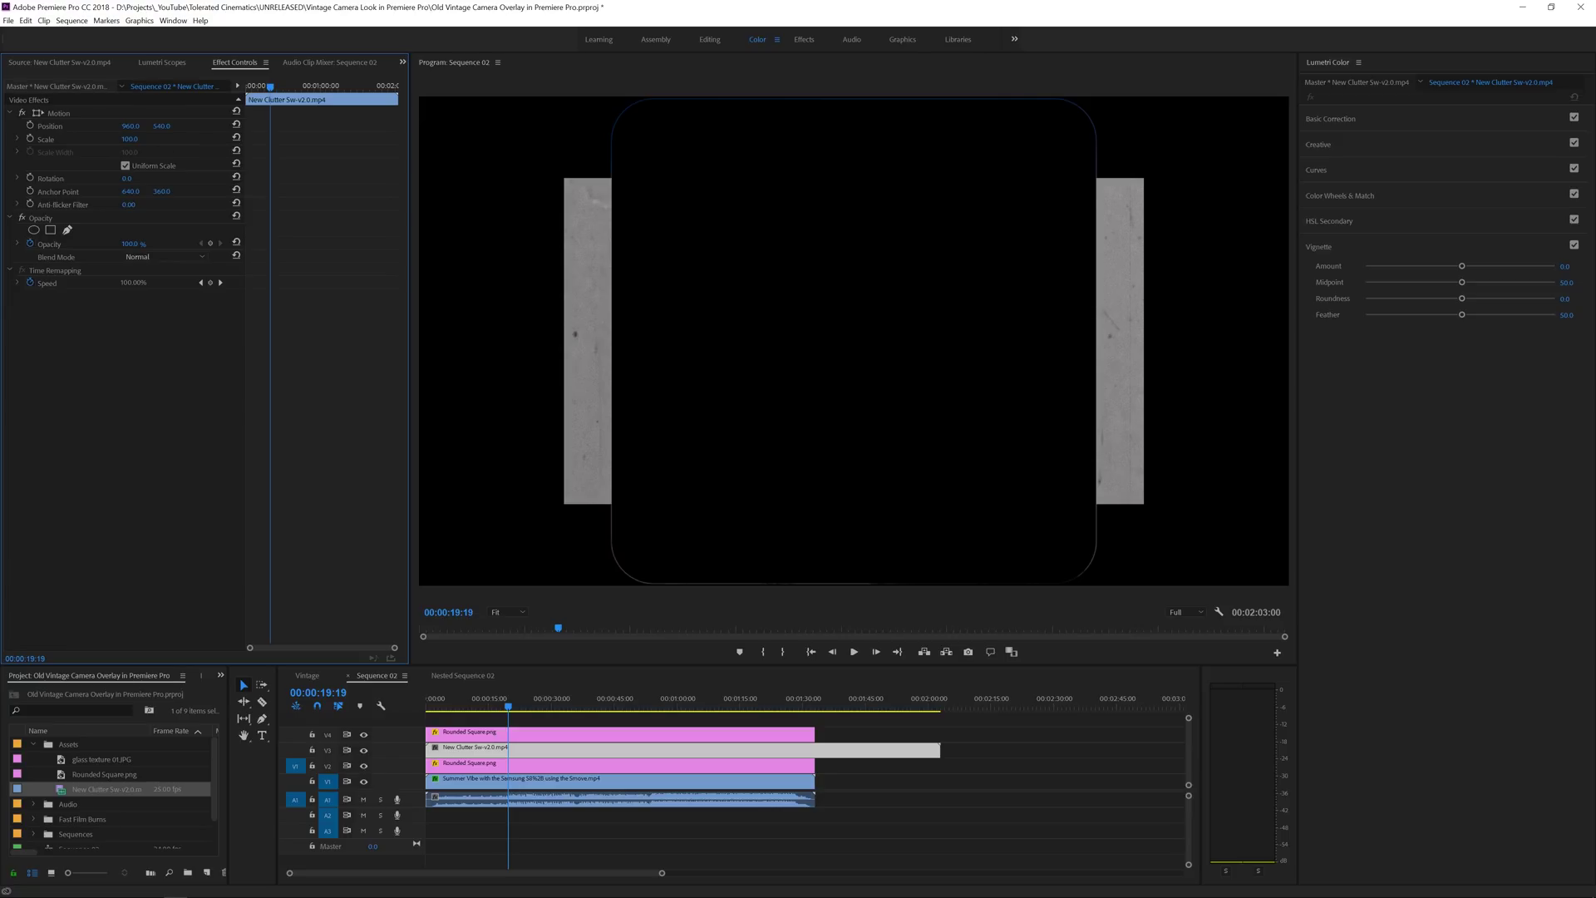
click(128, 139)
text(151)
key(Return)
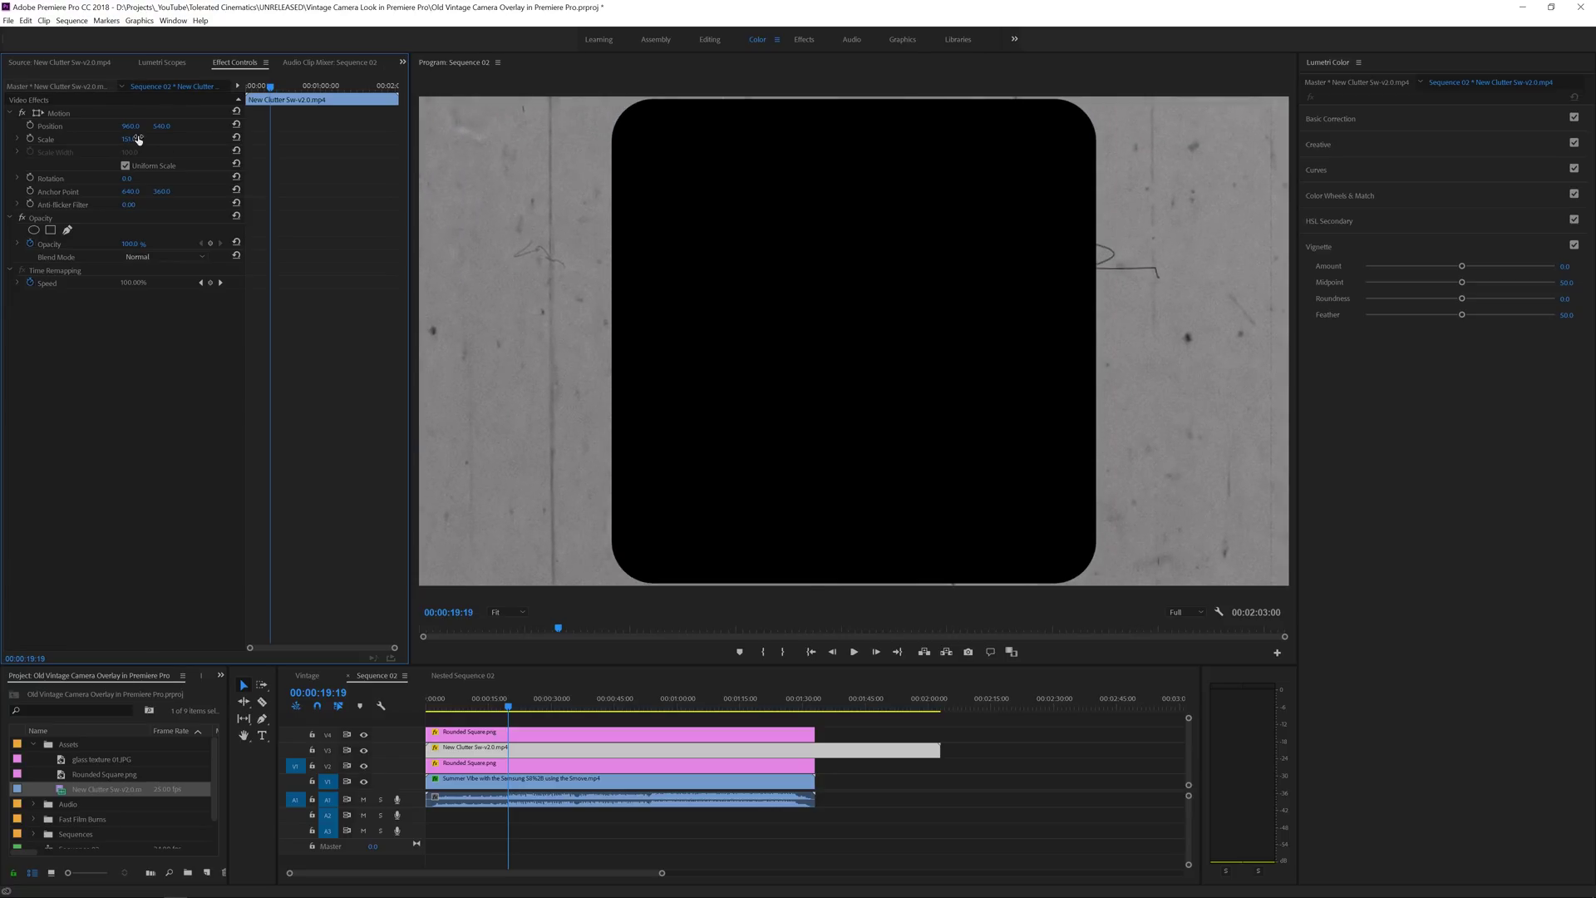
Apply Track Matte Key to the clutter clip, using Video 4 as the matte
click(204, 676)
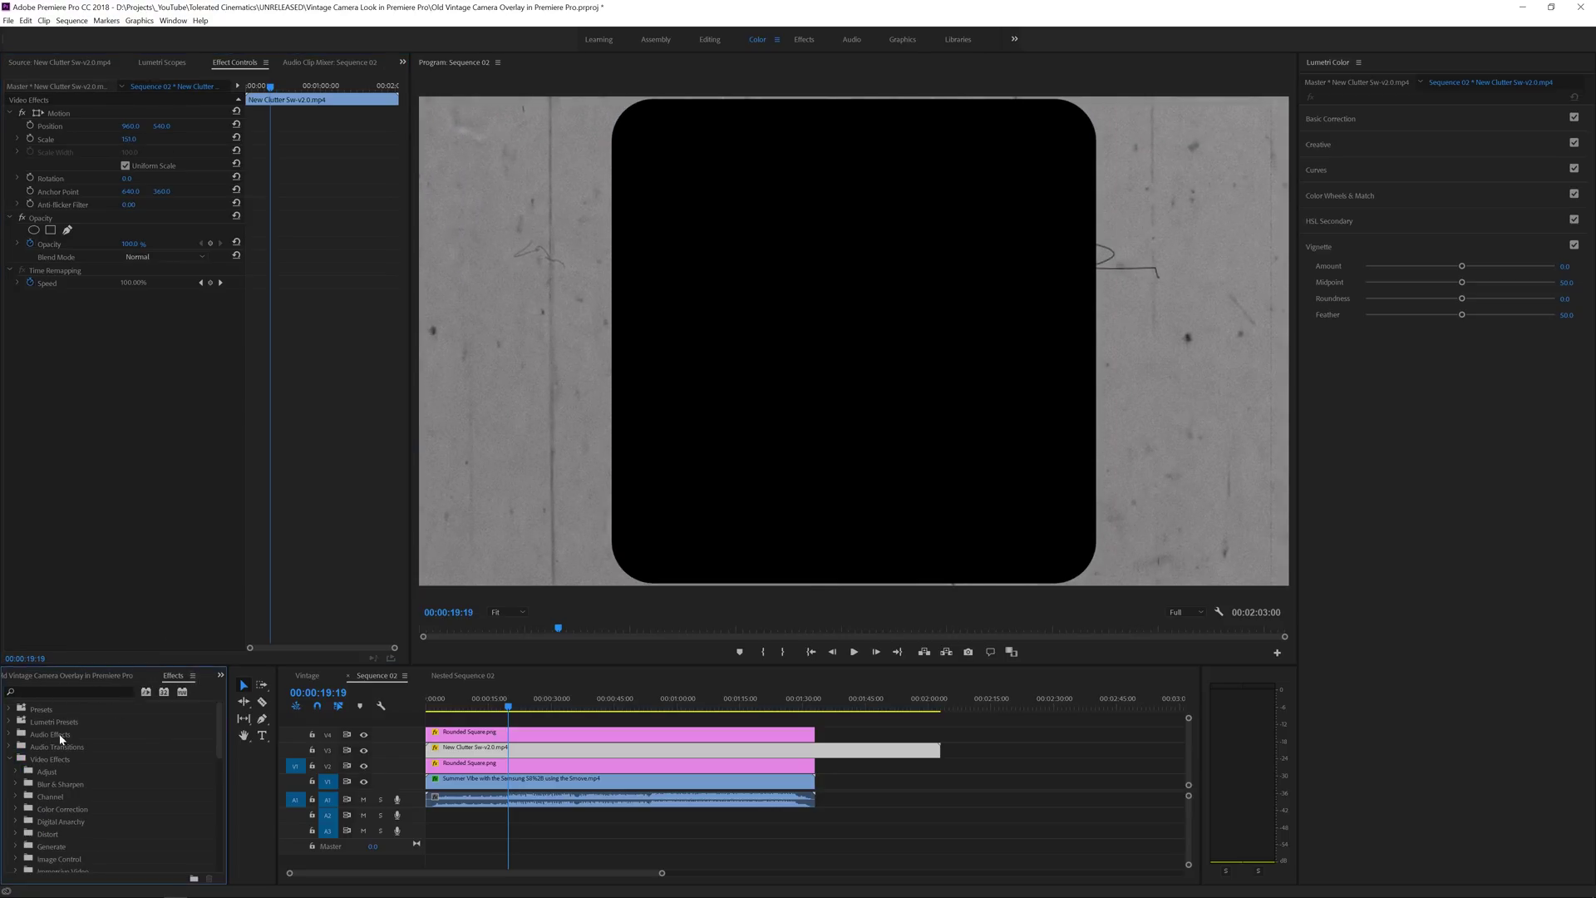
scroll(34, 806, down, 5)
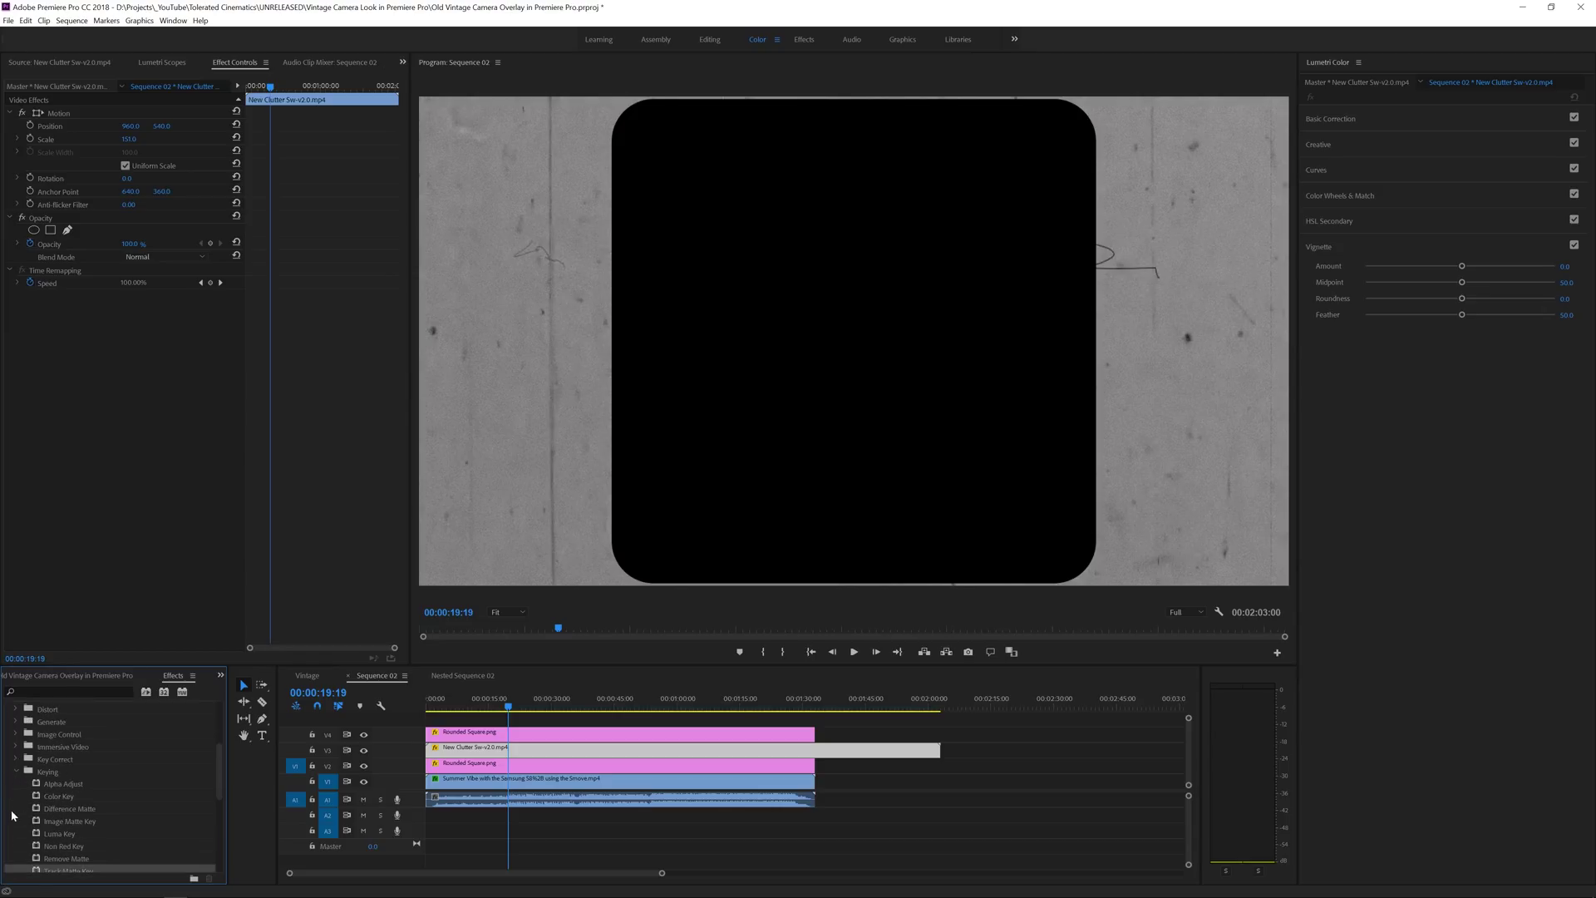
click(19, 810)
drag(64, 814, 594, 750)
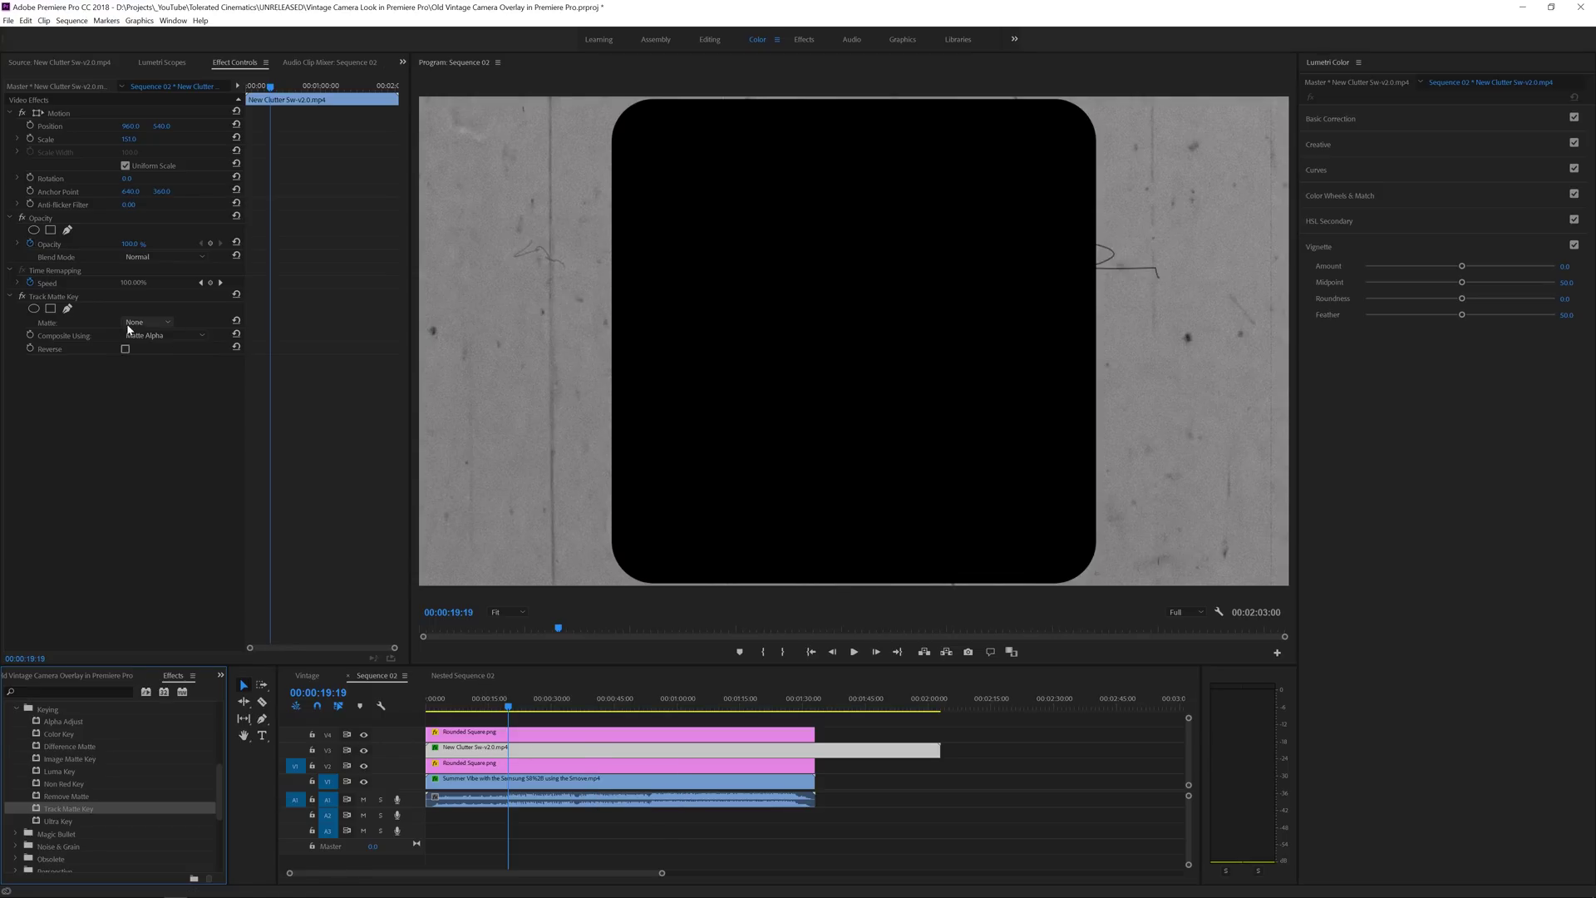
click(149, 321)
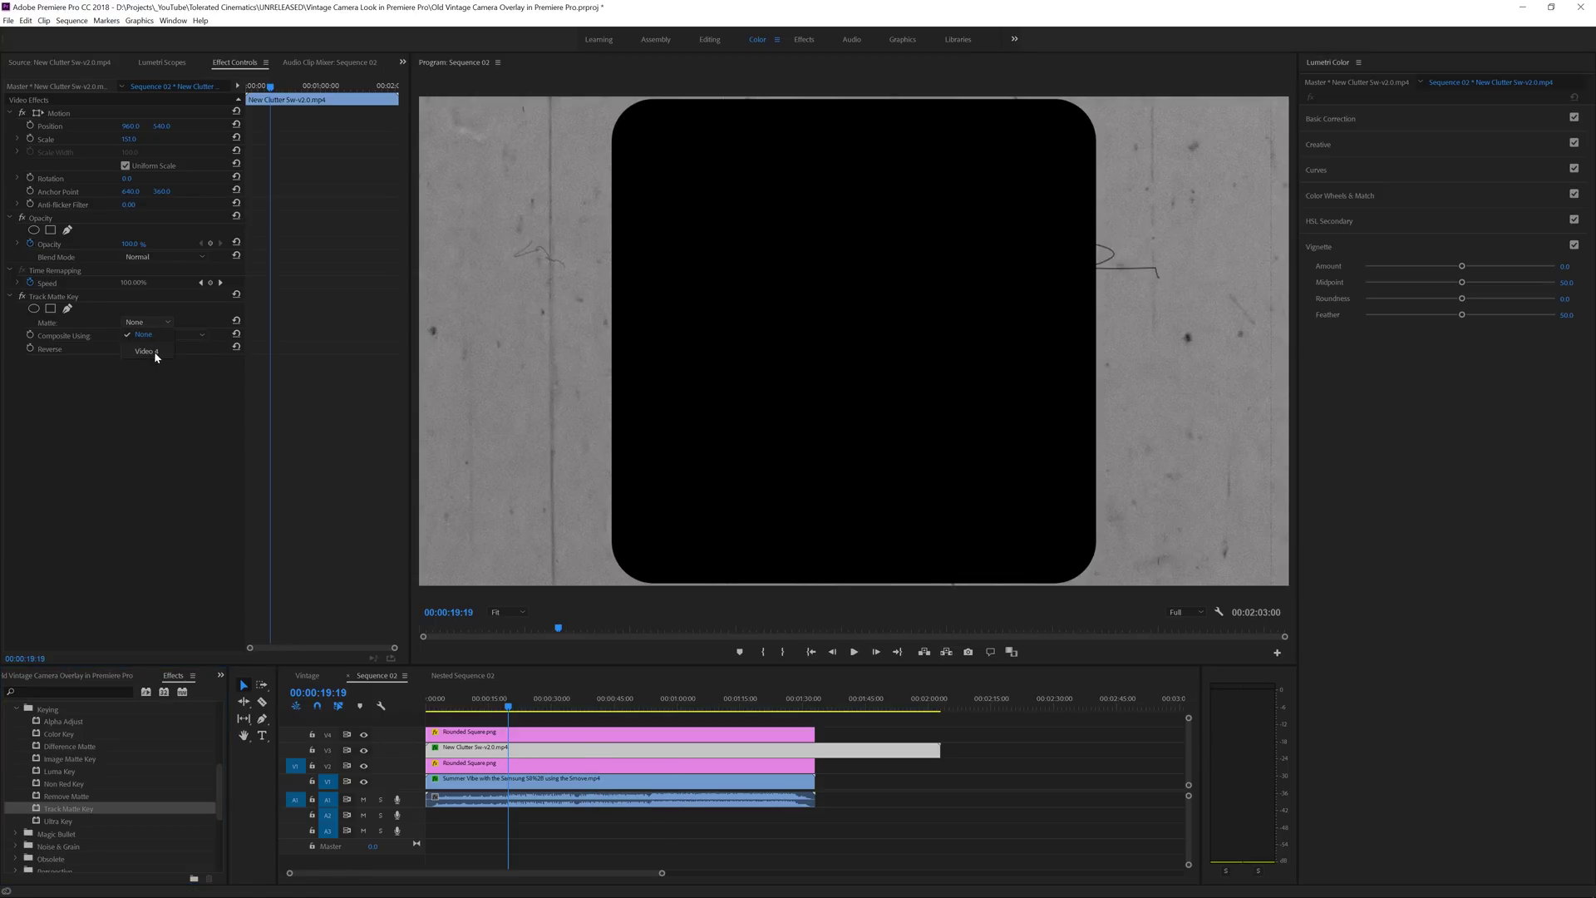
click(146, 352)
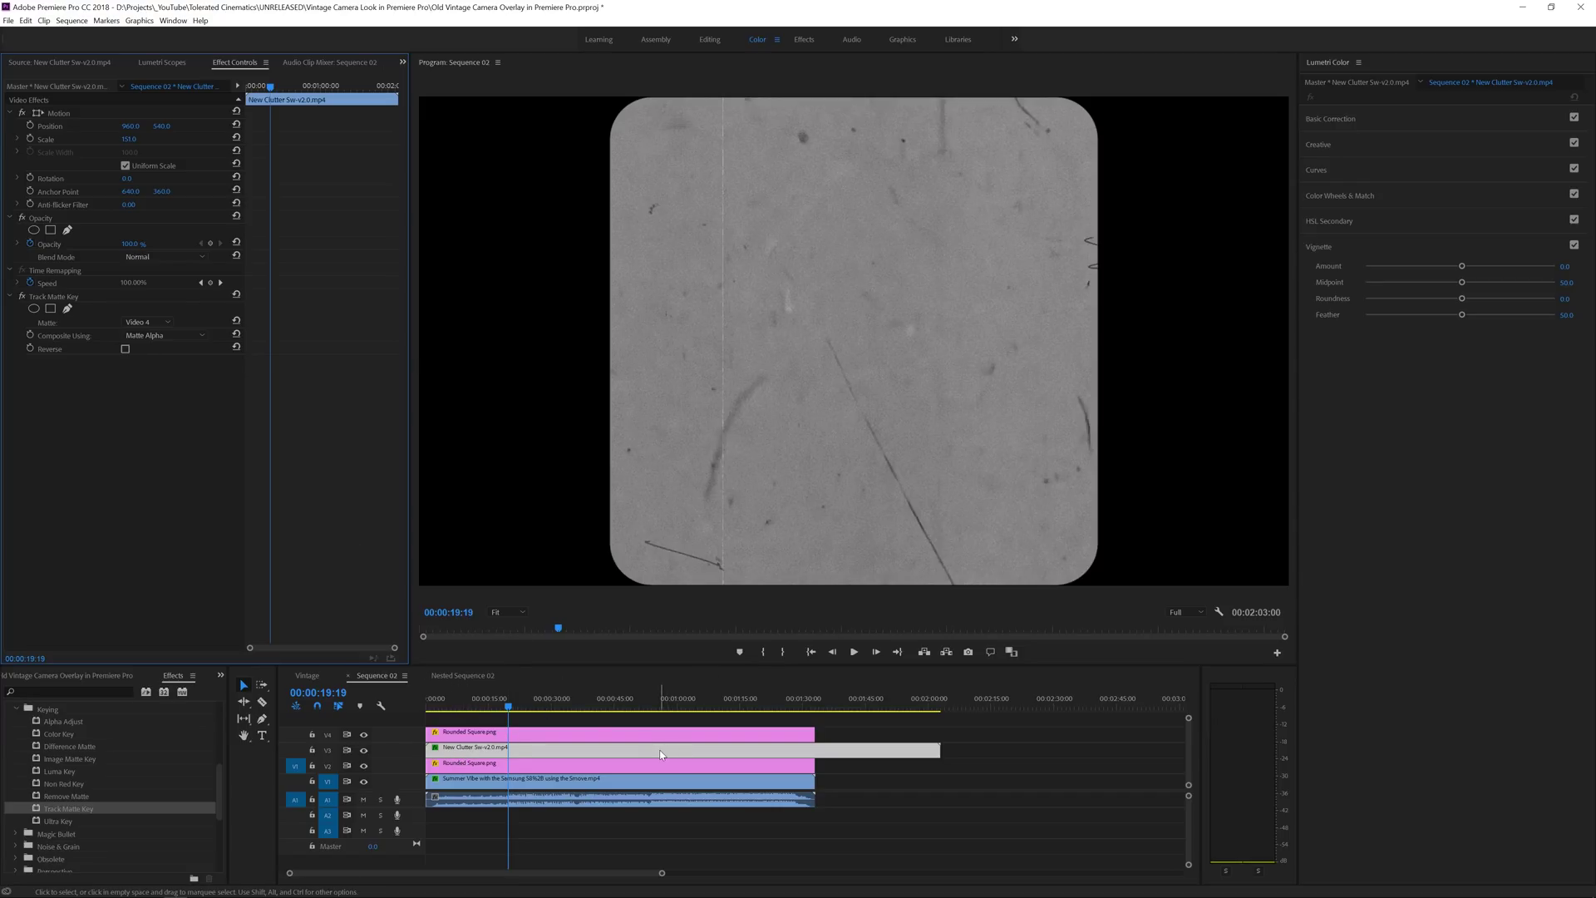
Set the clutter overlay's blend mode to Soft Light and preview the beach footage
click(164, 257)
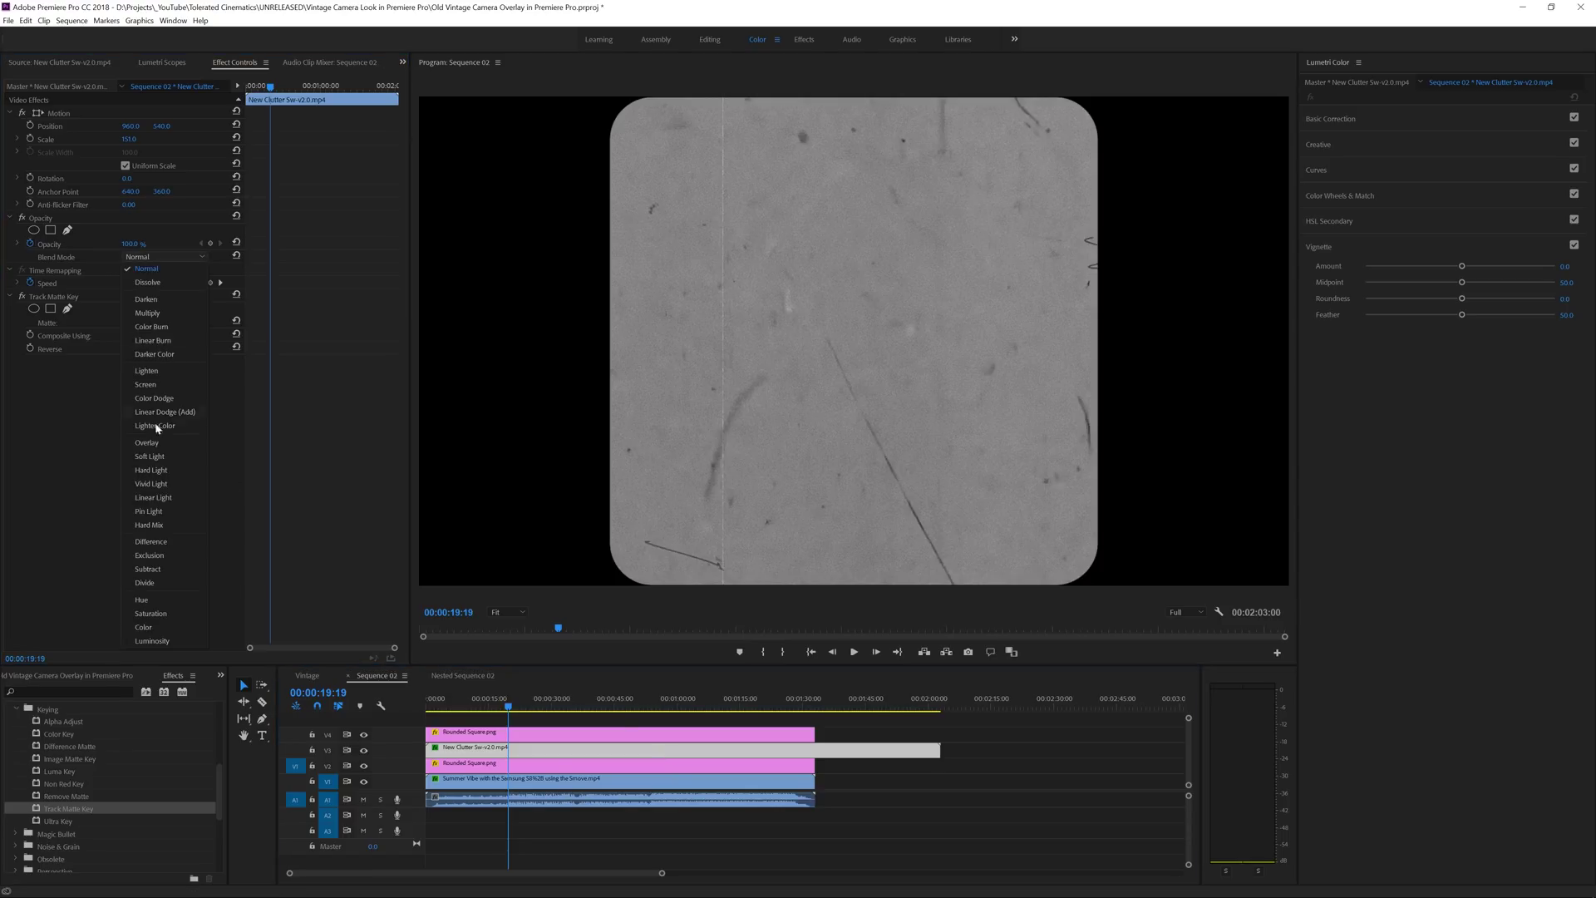
click(151, 457)
drag(499, 705, 534, 713)
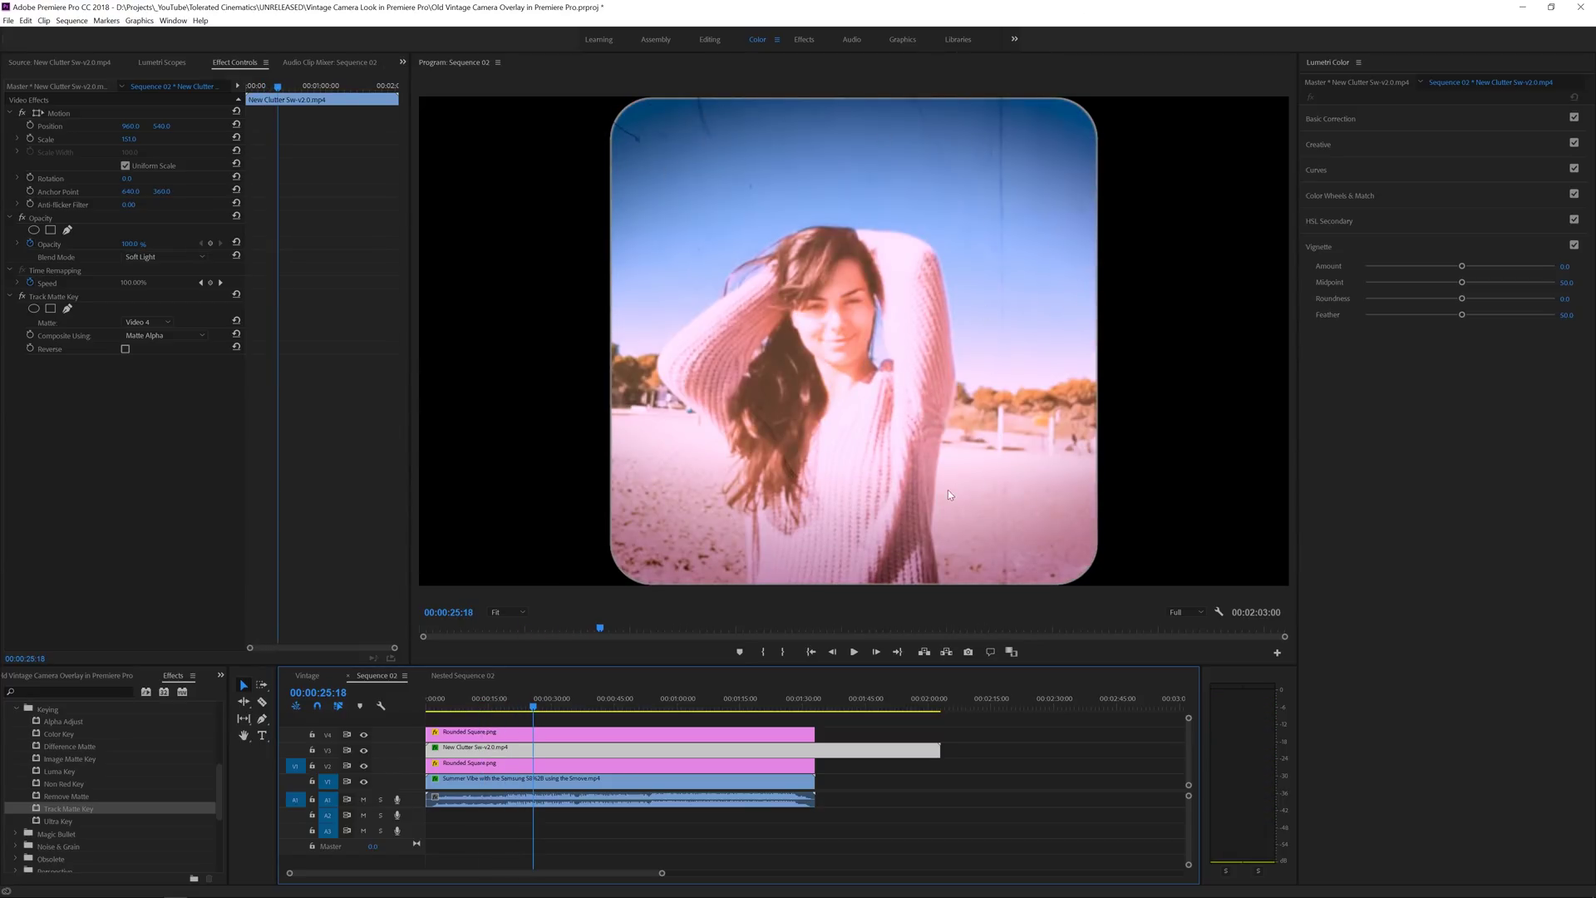
Apply the Channel > Invert effect to the New Clutter clip and preview the sequence
scroll(70, 739, up, 3)
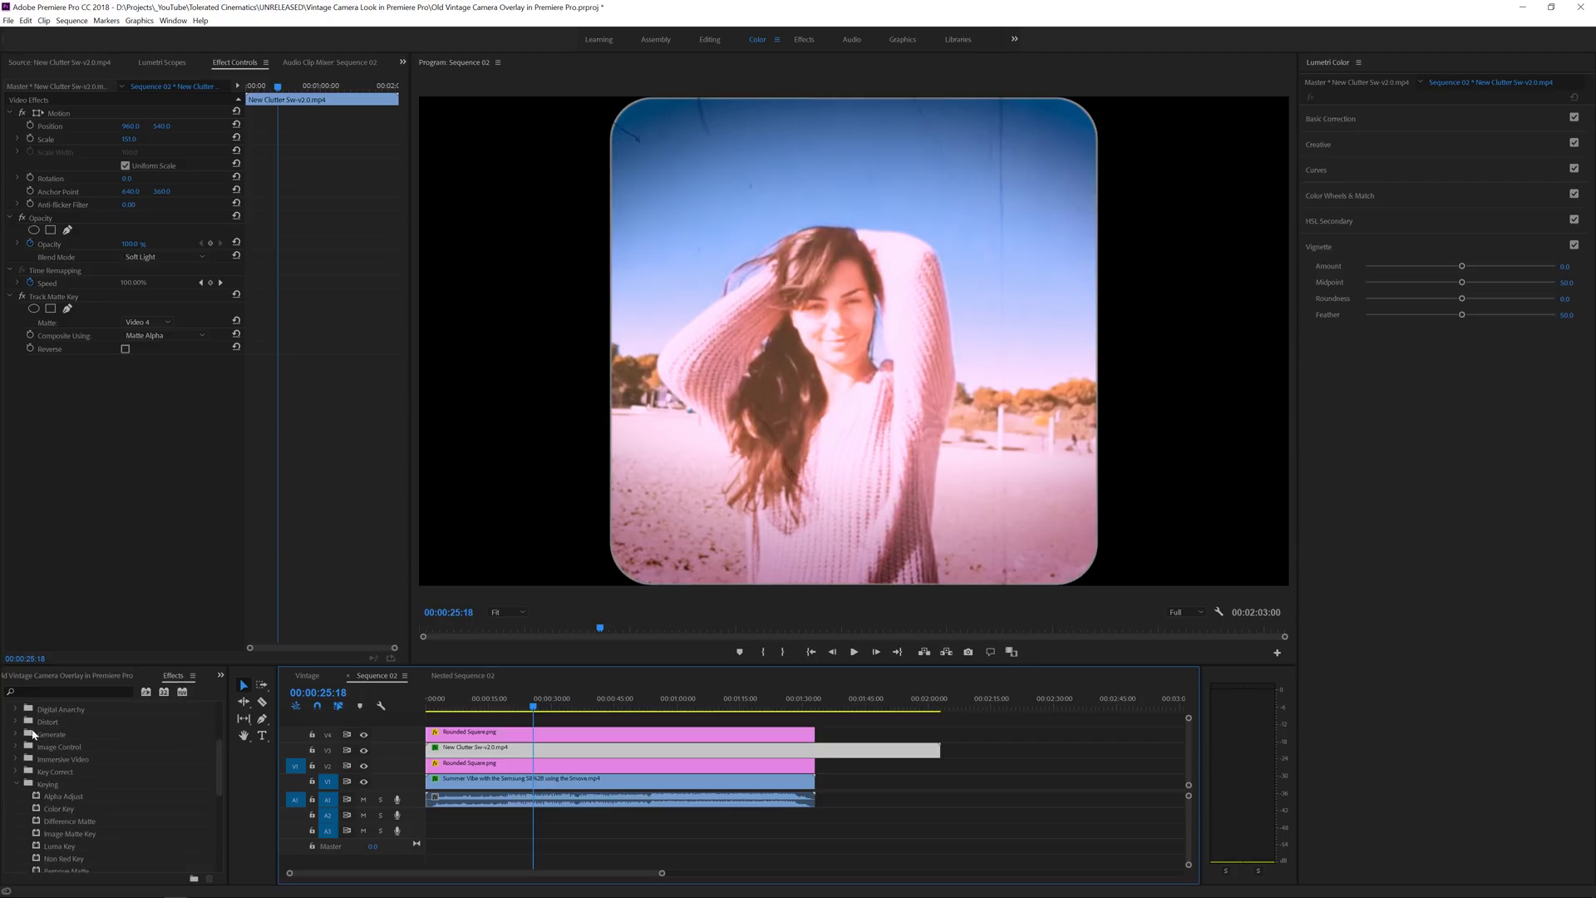
click(20, 735)
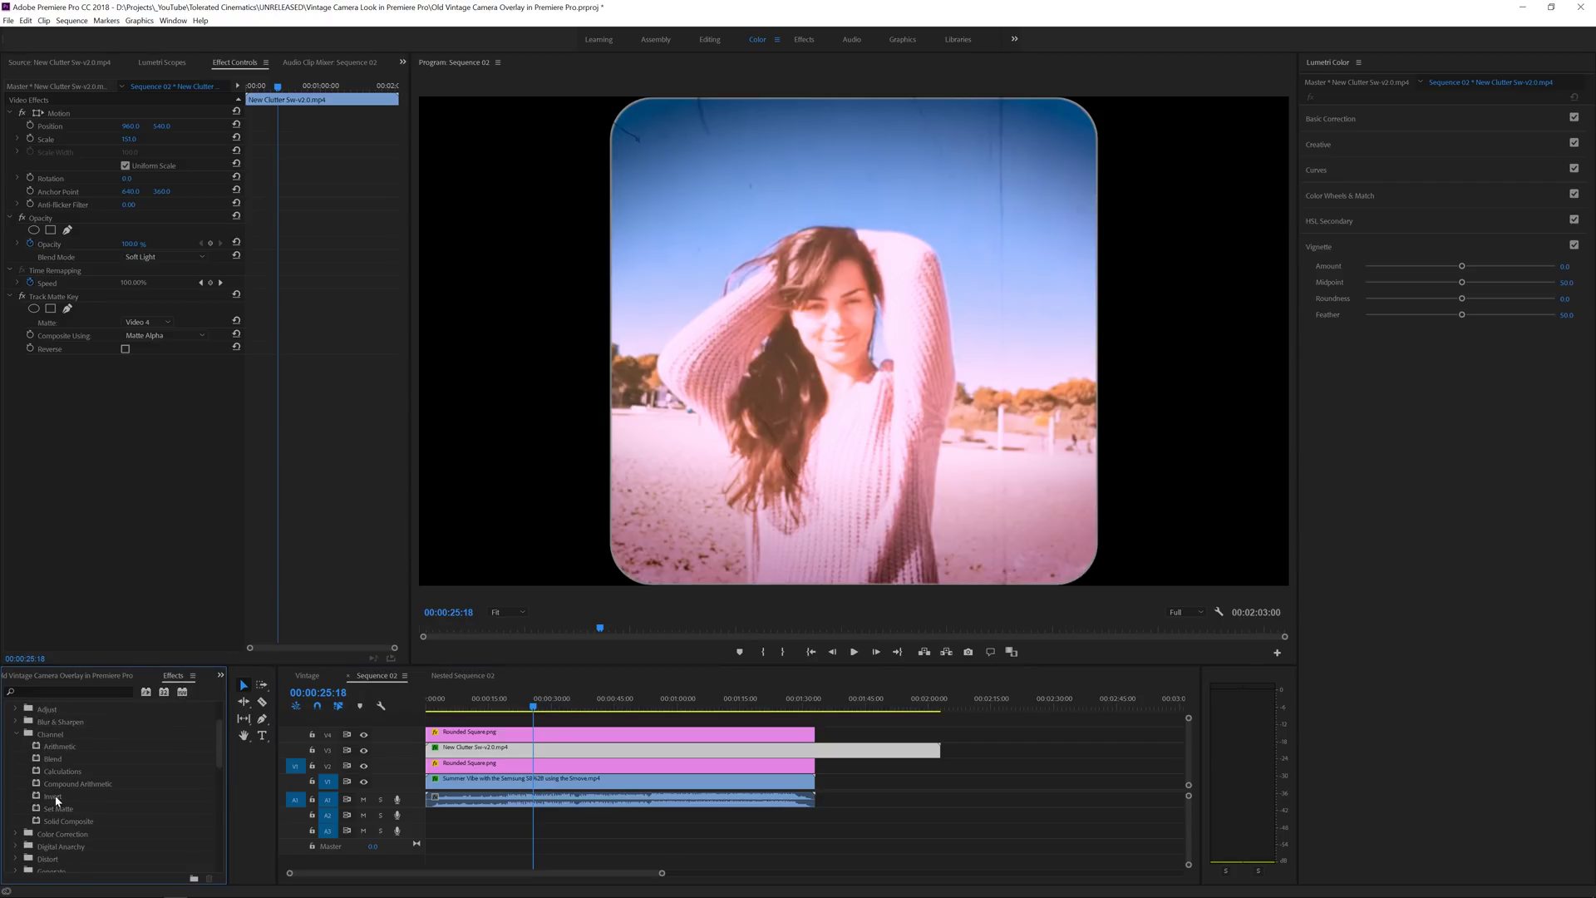
drag(53, 800, 491, 753)
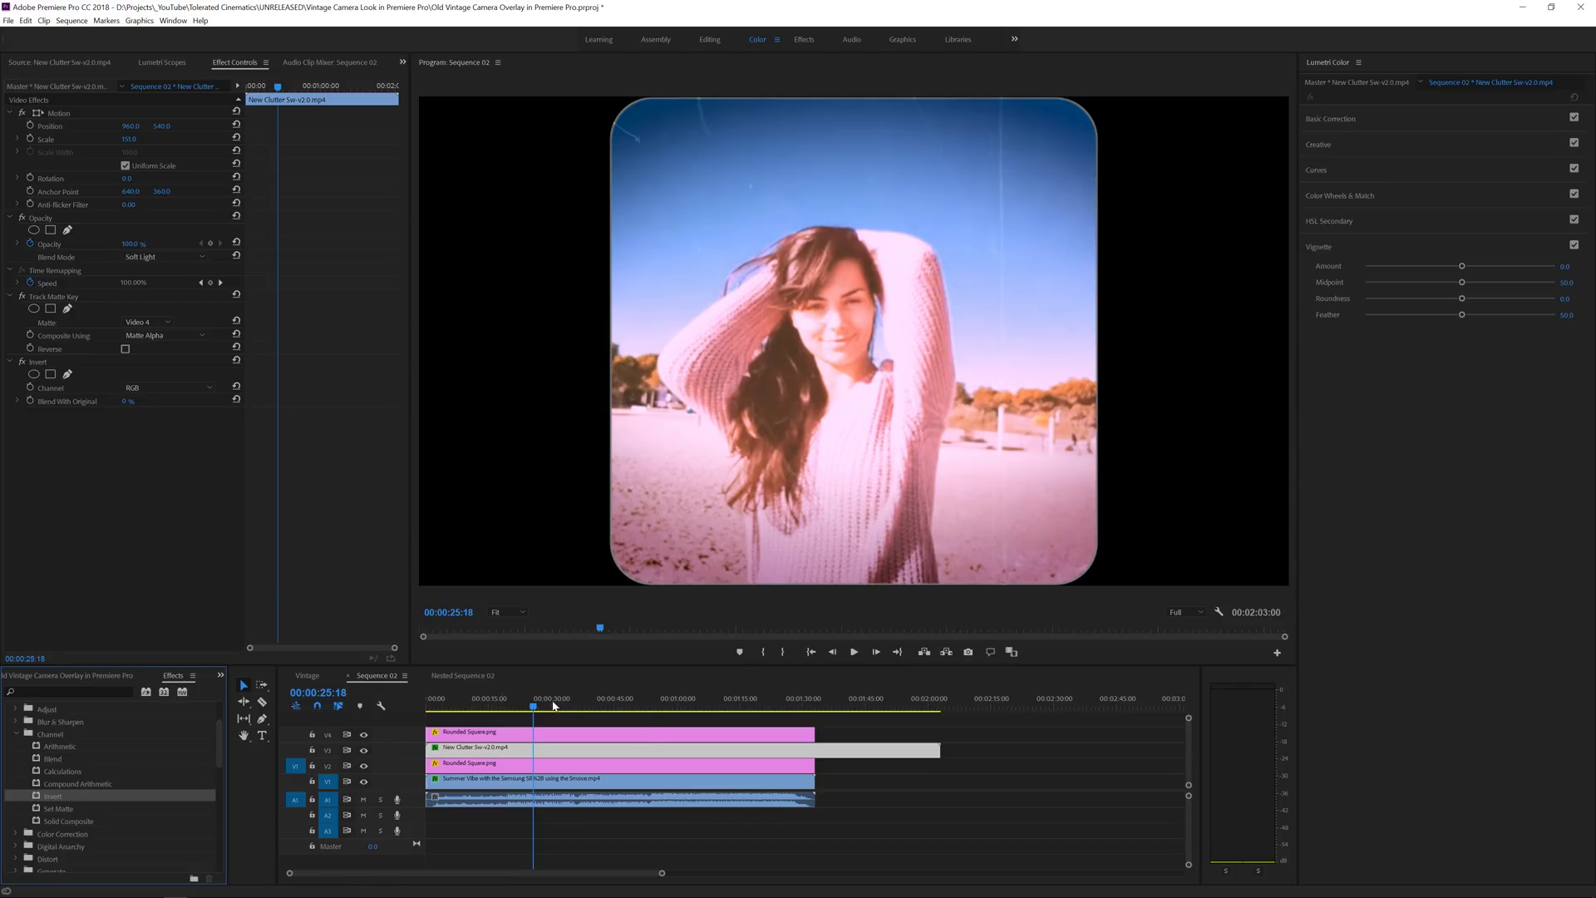
click(487, 706)
drag(487, 706, 641, 708)
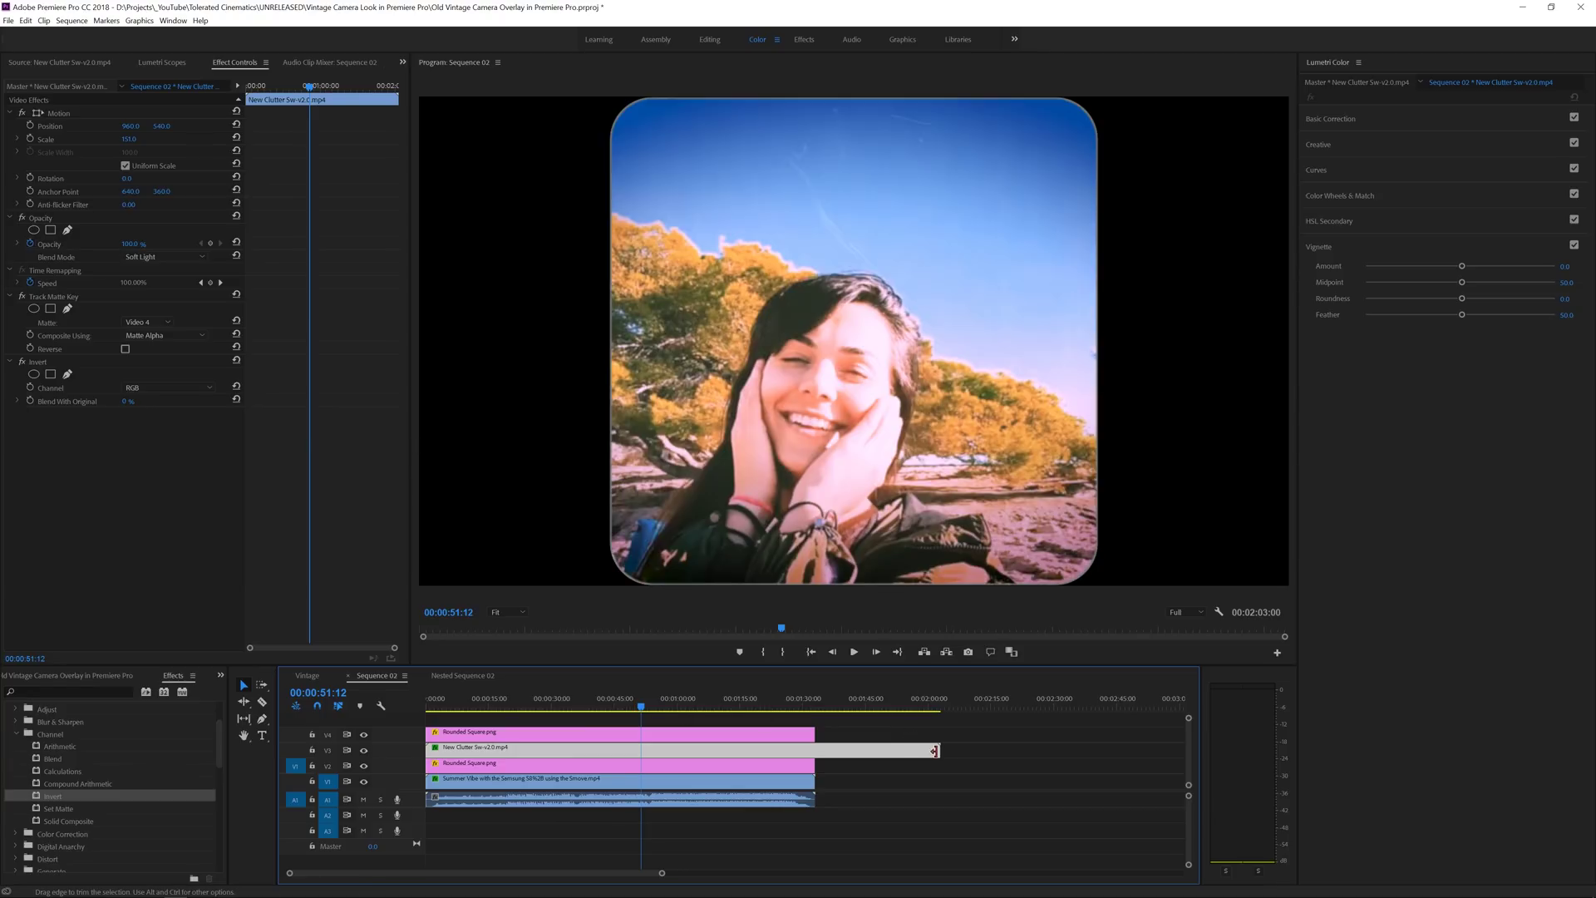
Trim the New Clutter clip on V3 to end with the other clips, then return to the start
drag(940, 749, 816, 747)
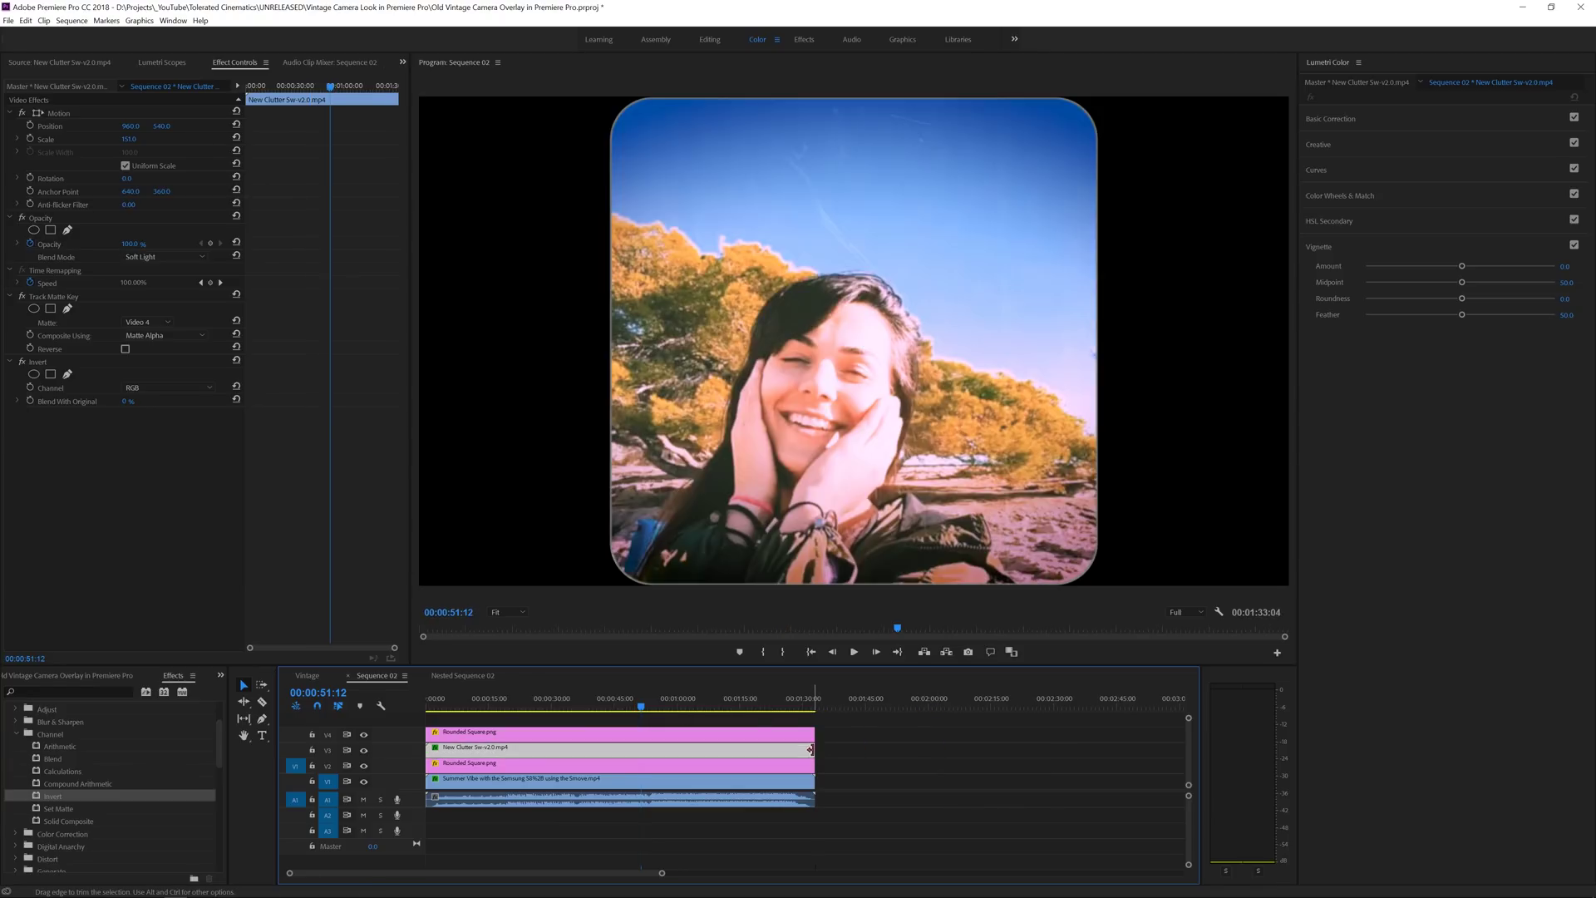
click(752, 709)
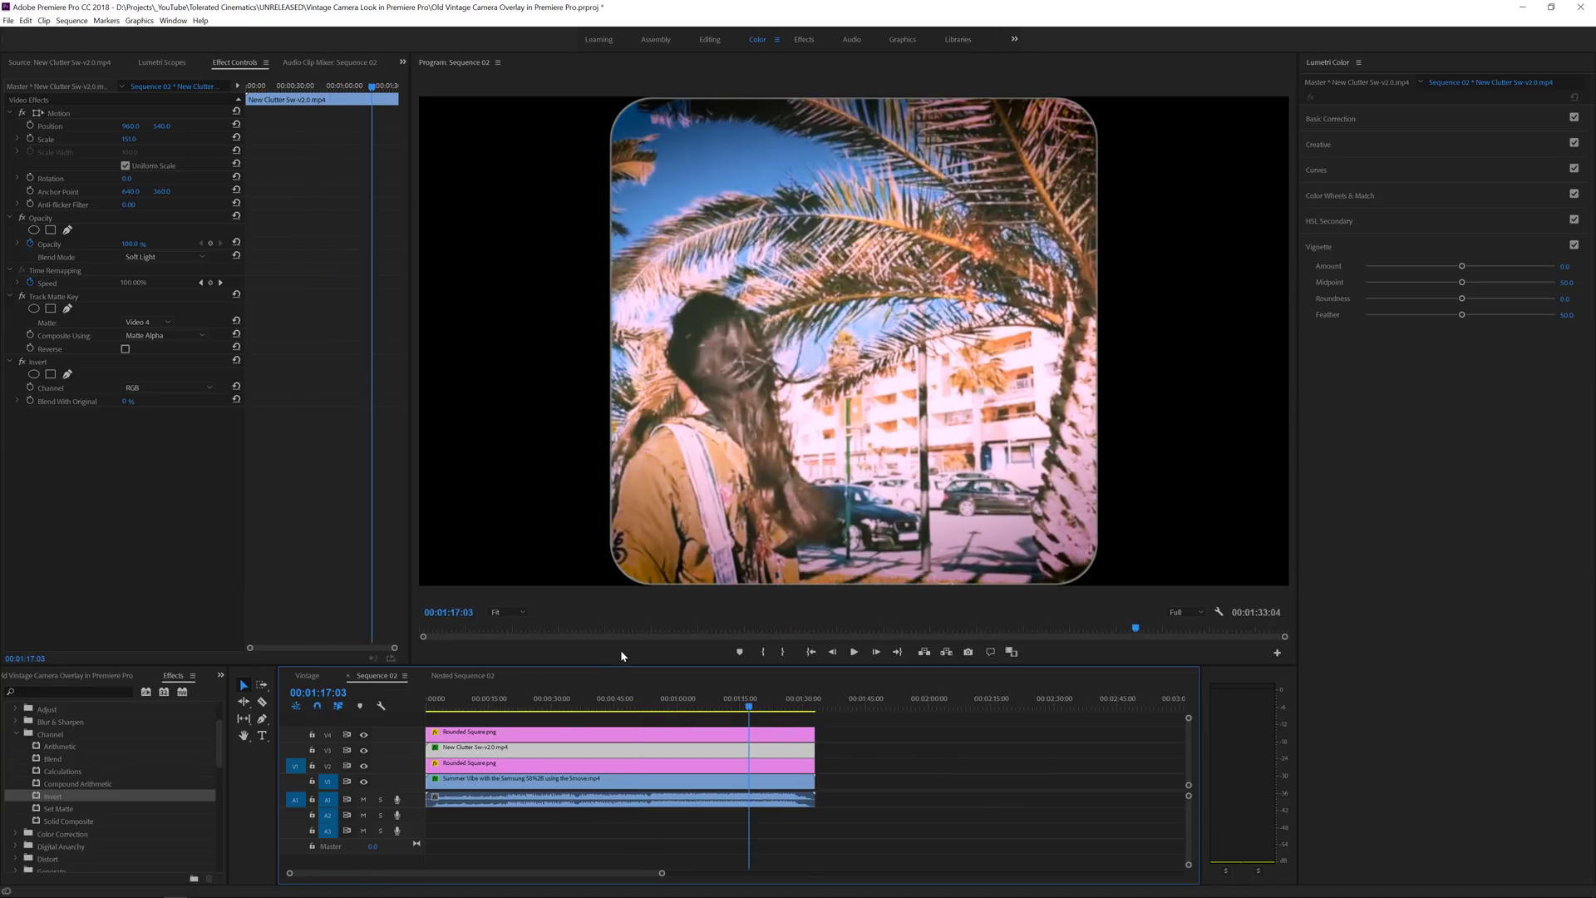
click(555, 709)
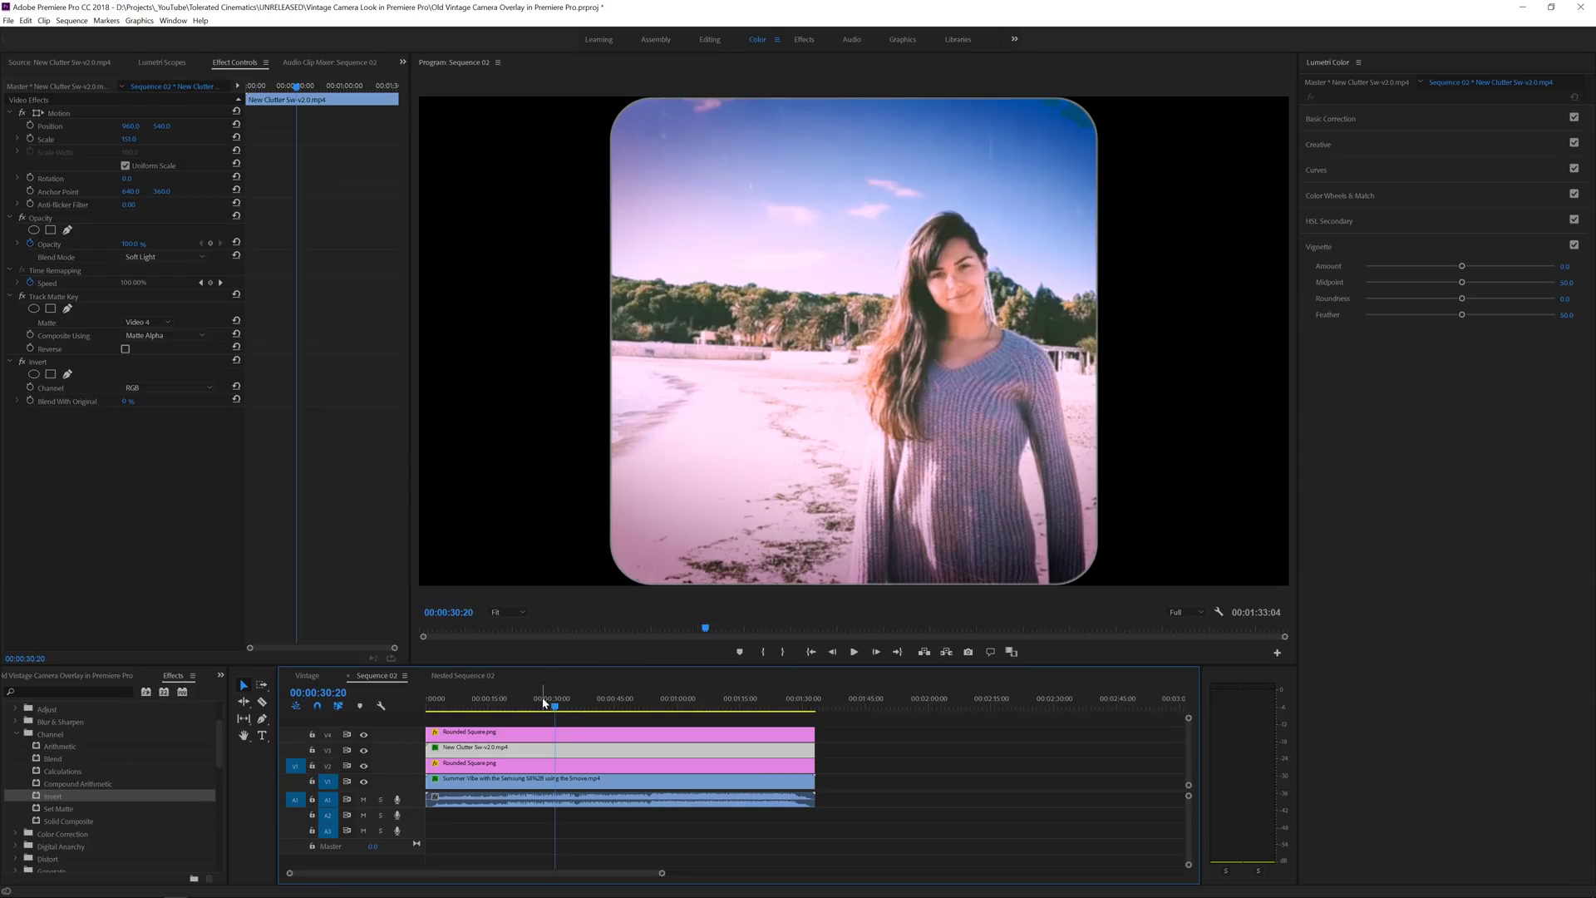
key(Home)
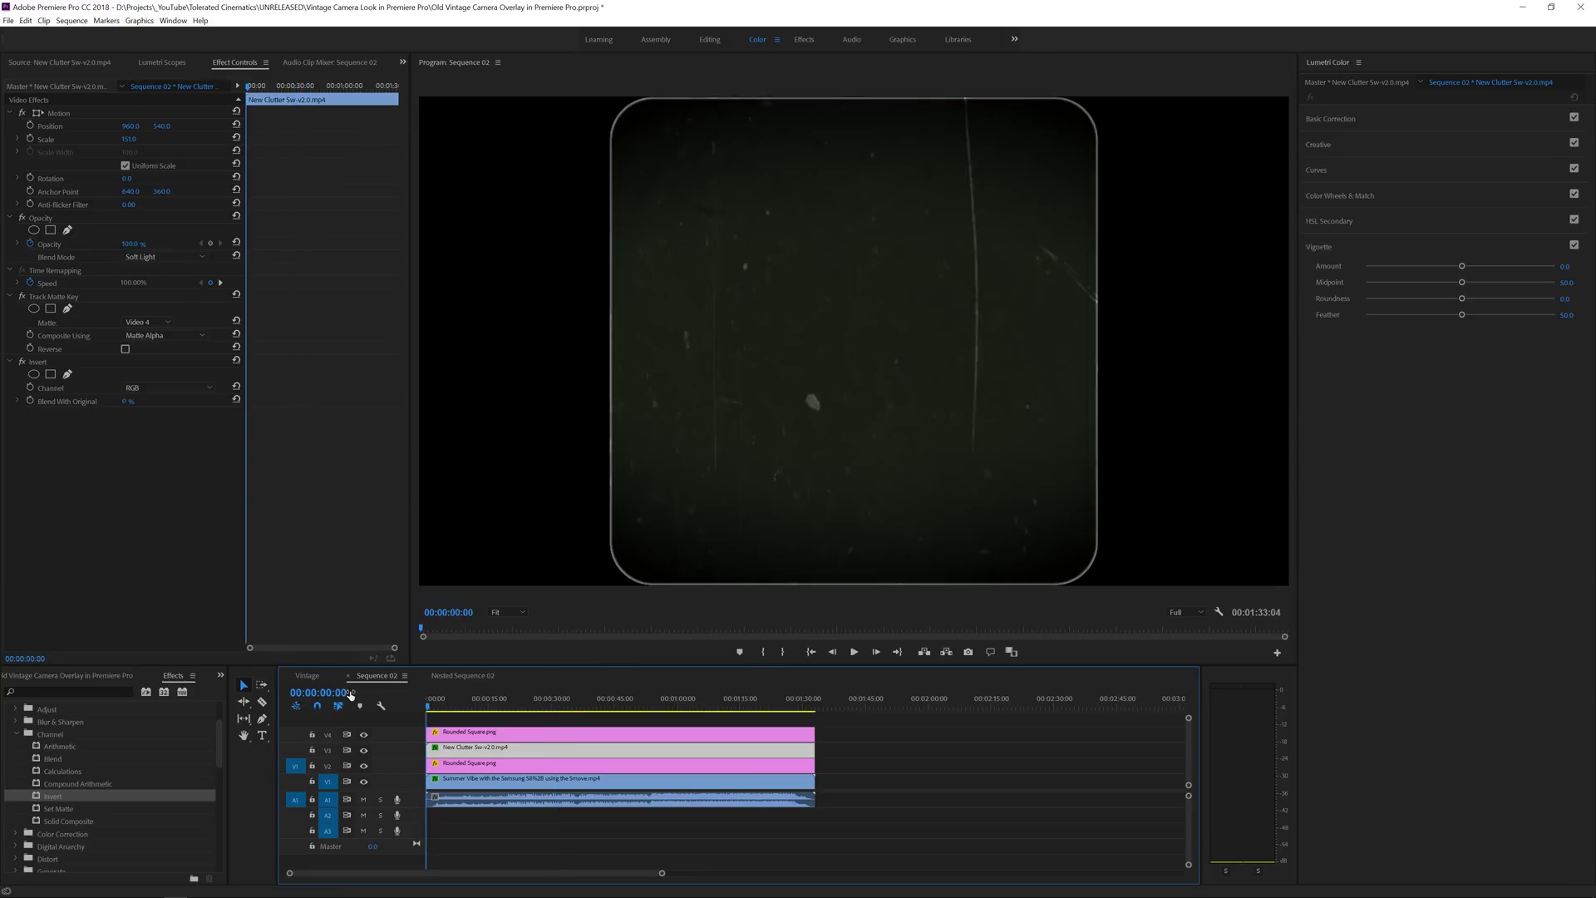
click(503, 622)
click(507, 630)
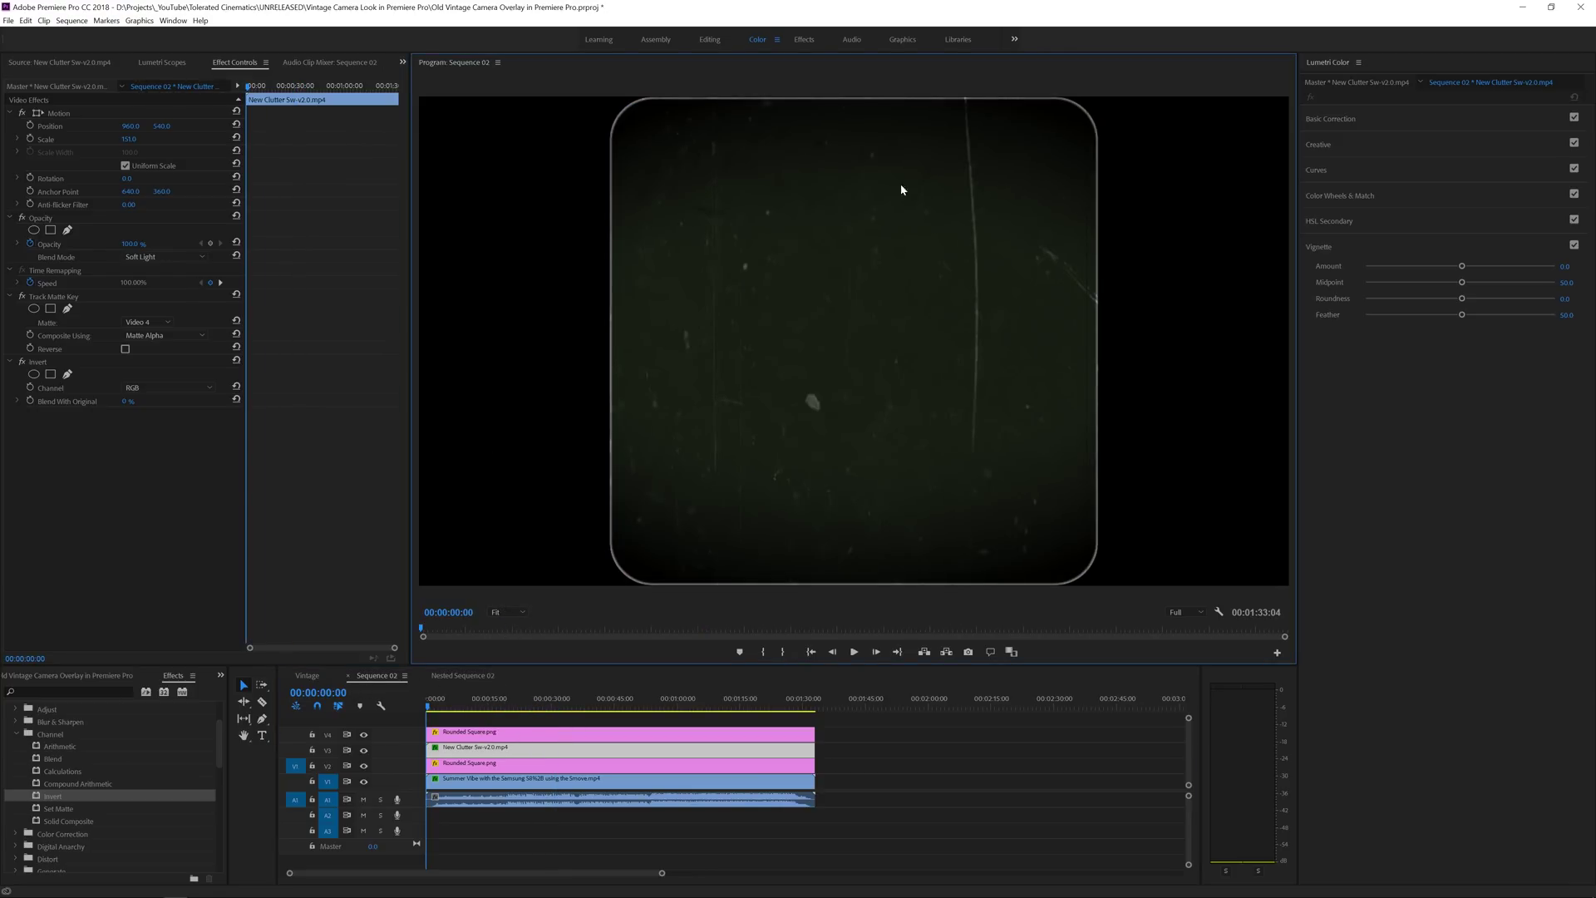
Set the upper Rounded Square clip's Motion scale to 42.0
click(513, 734)
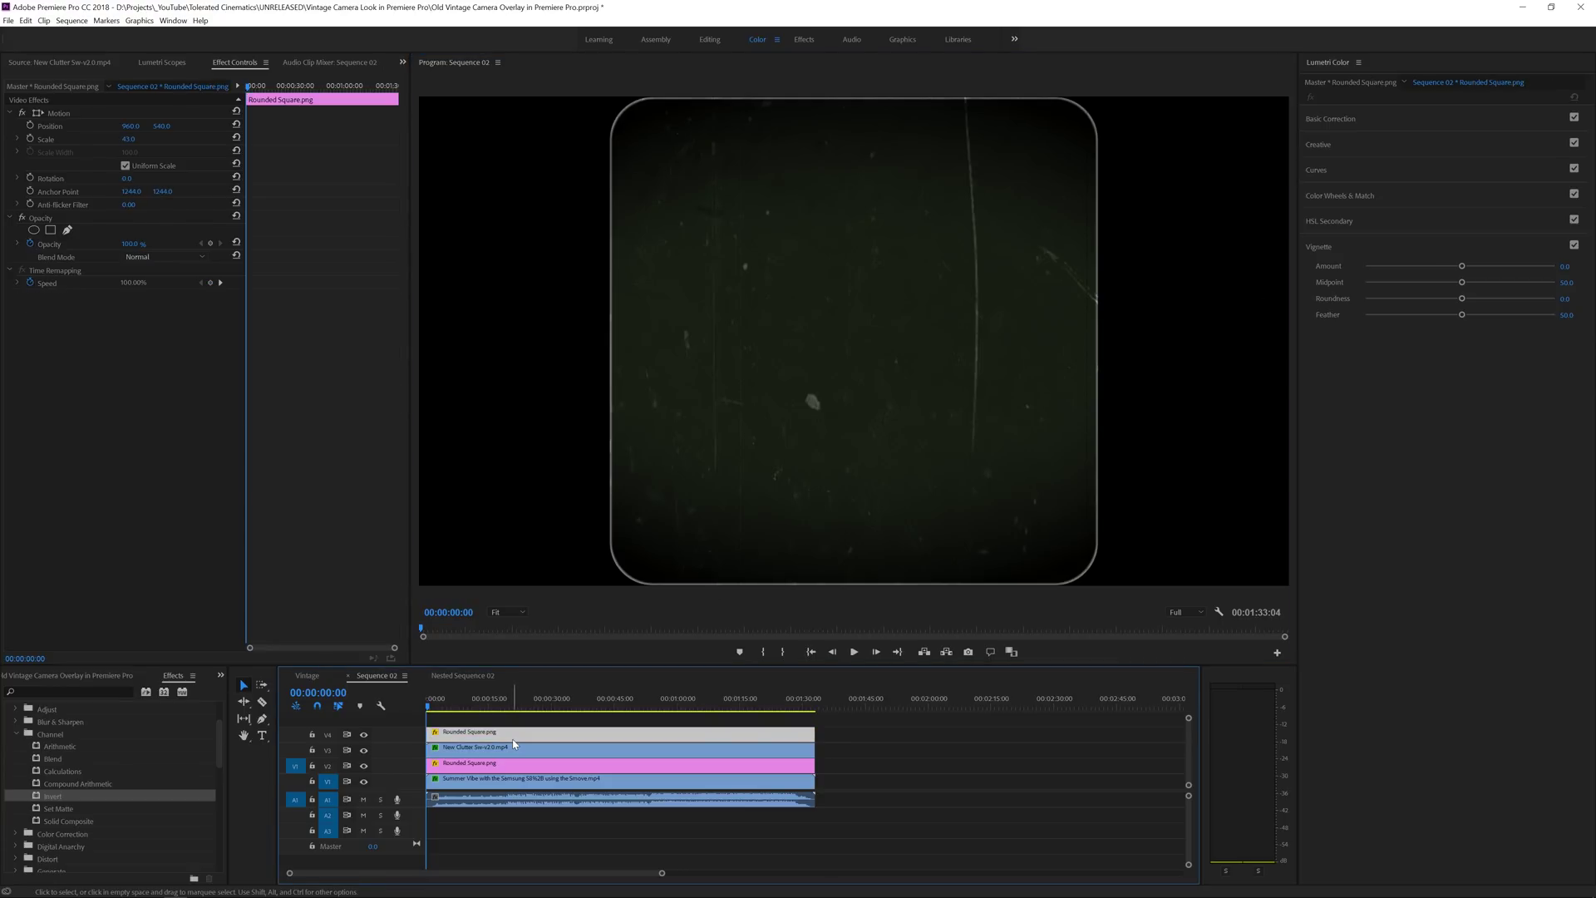
drag(131, 139, 139, 134)
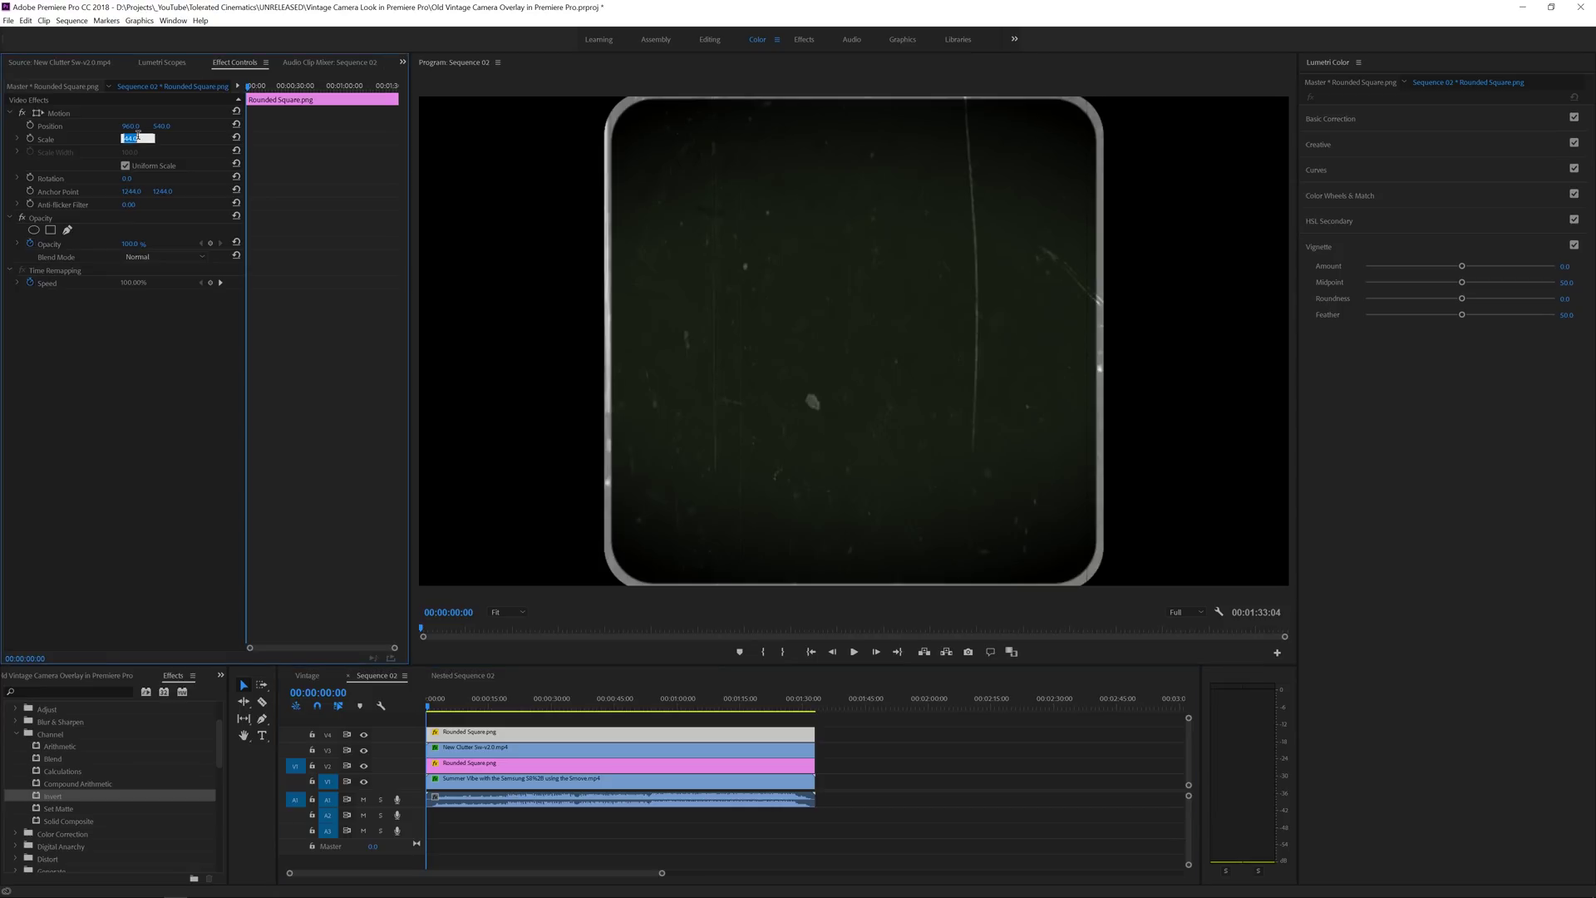
text(120)
key(Return)
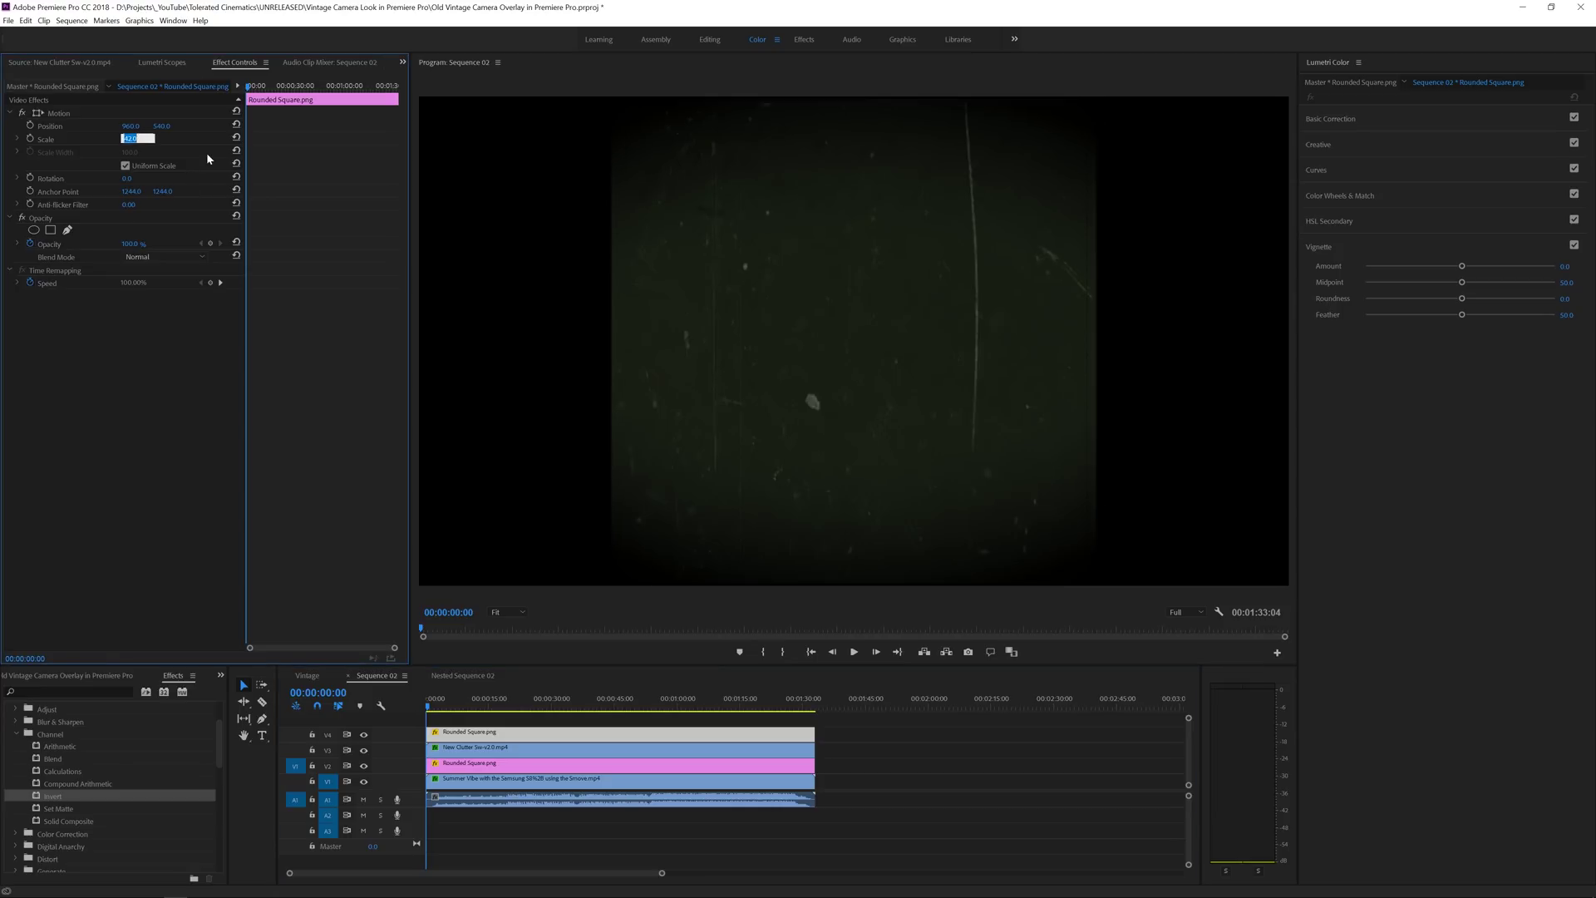
click(845, 266)
Preview the frame at 00:00:16:23 and select the lower Rounded Square clip
click(499, 707)
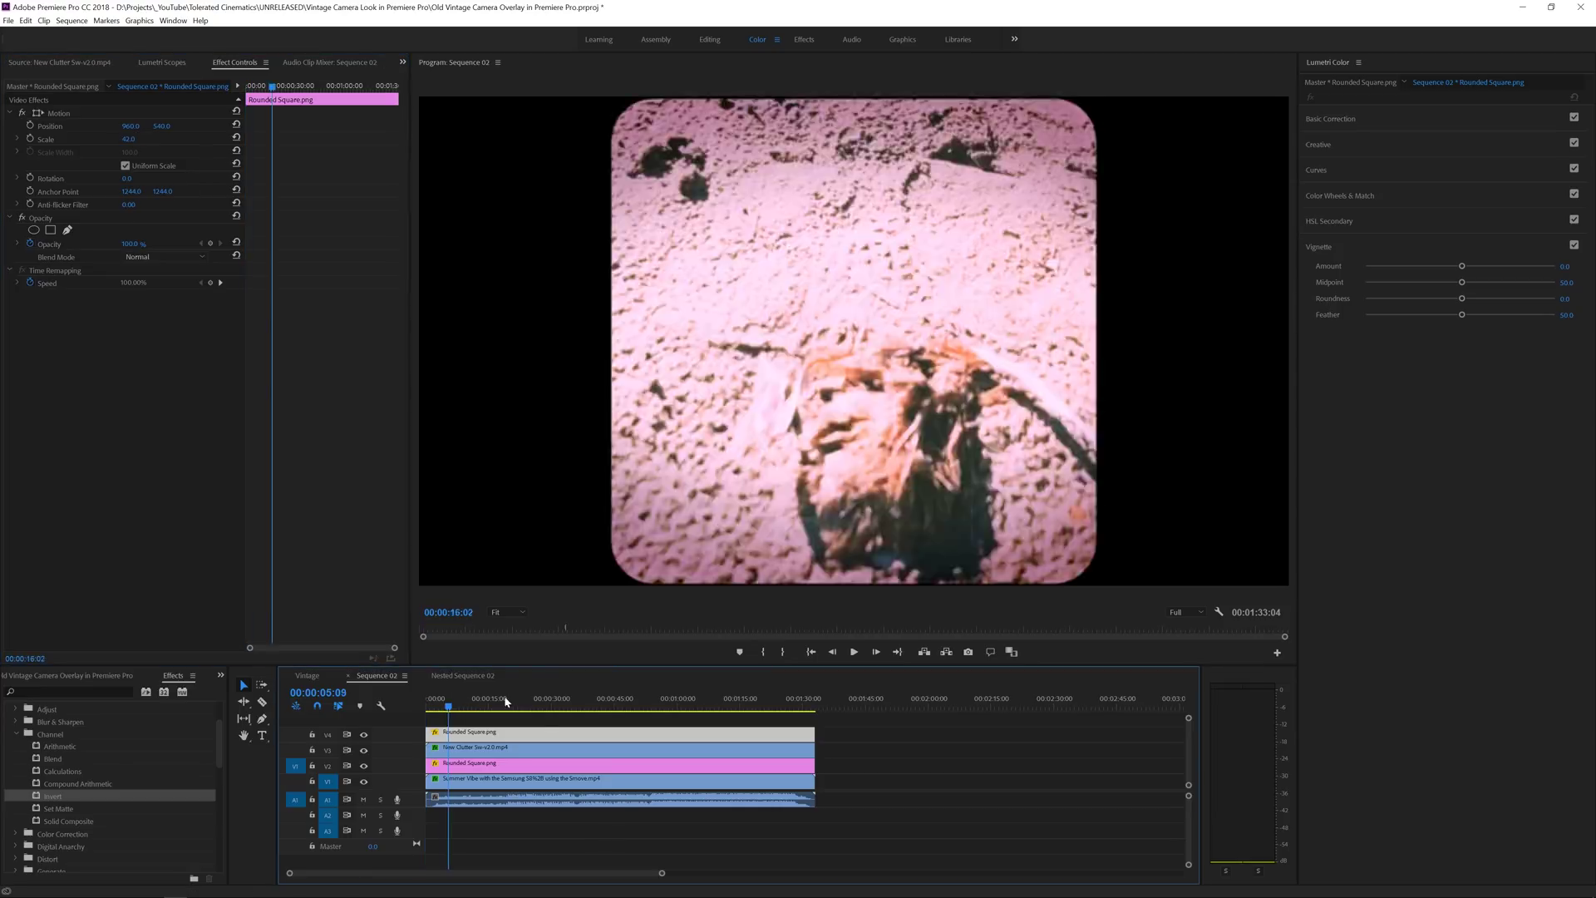
click(497, 709)
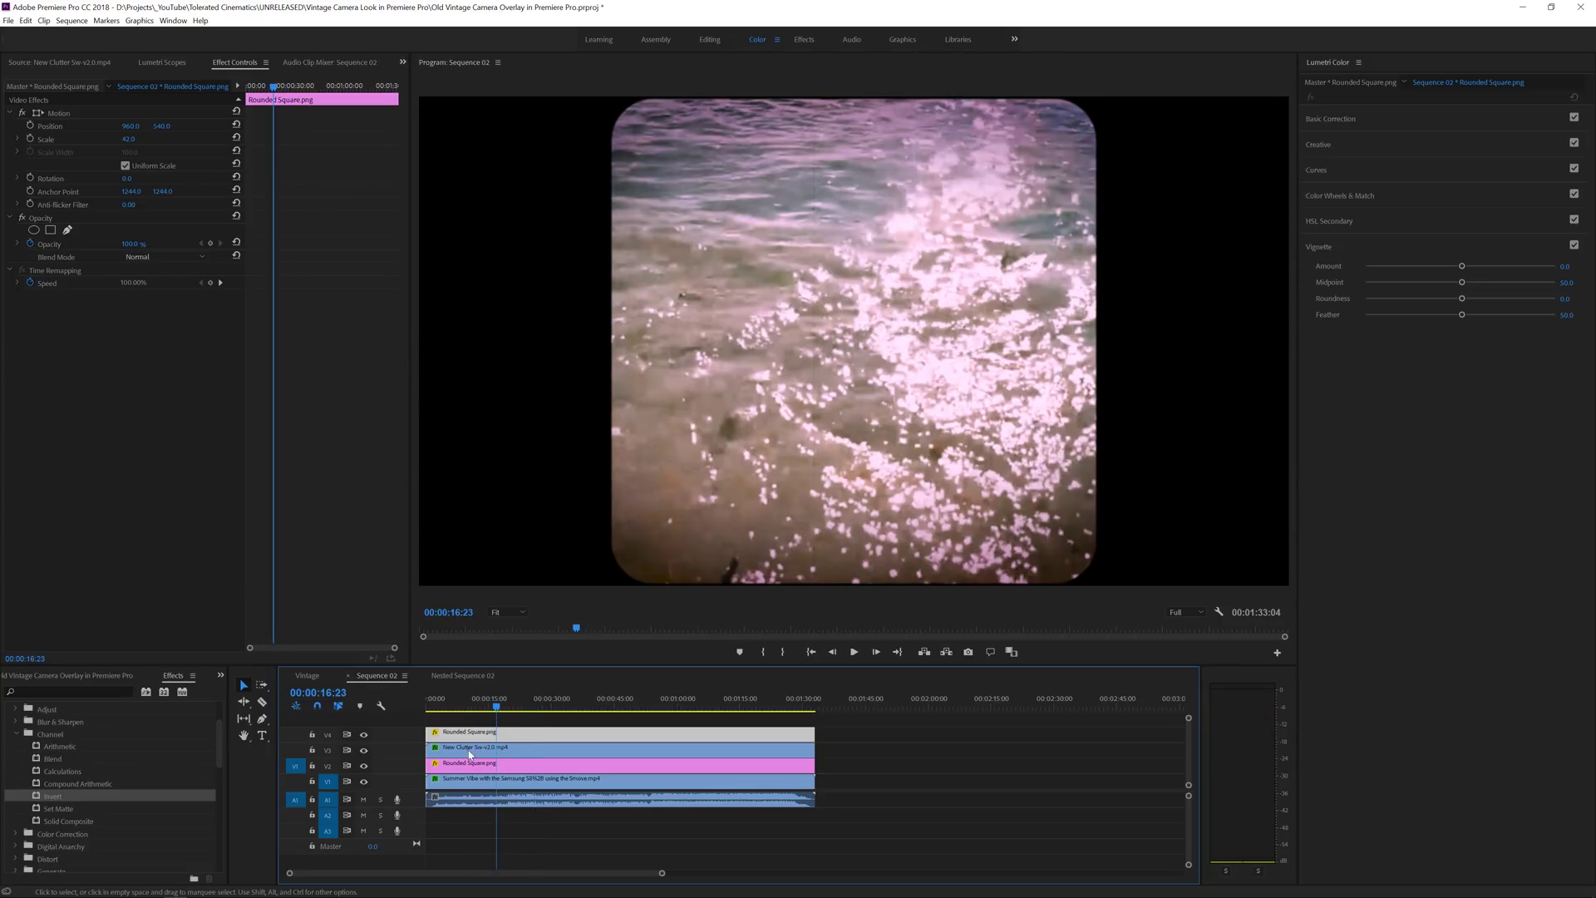
click(471, 734)
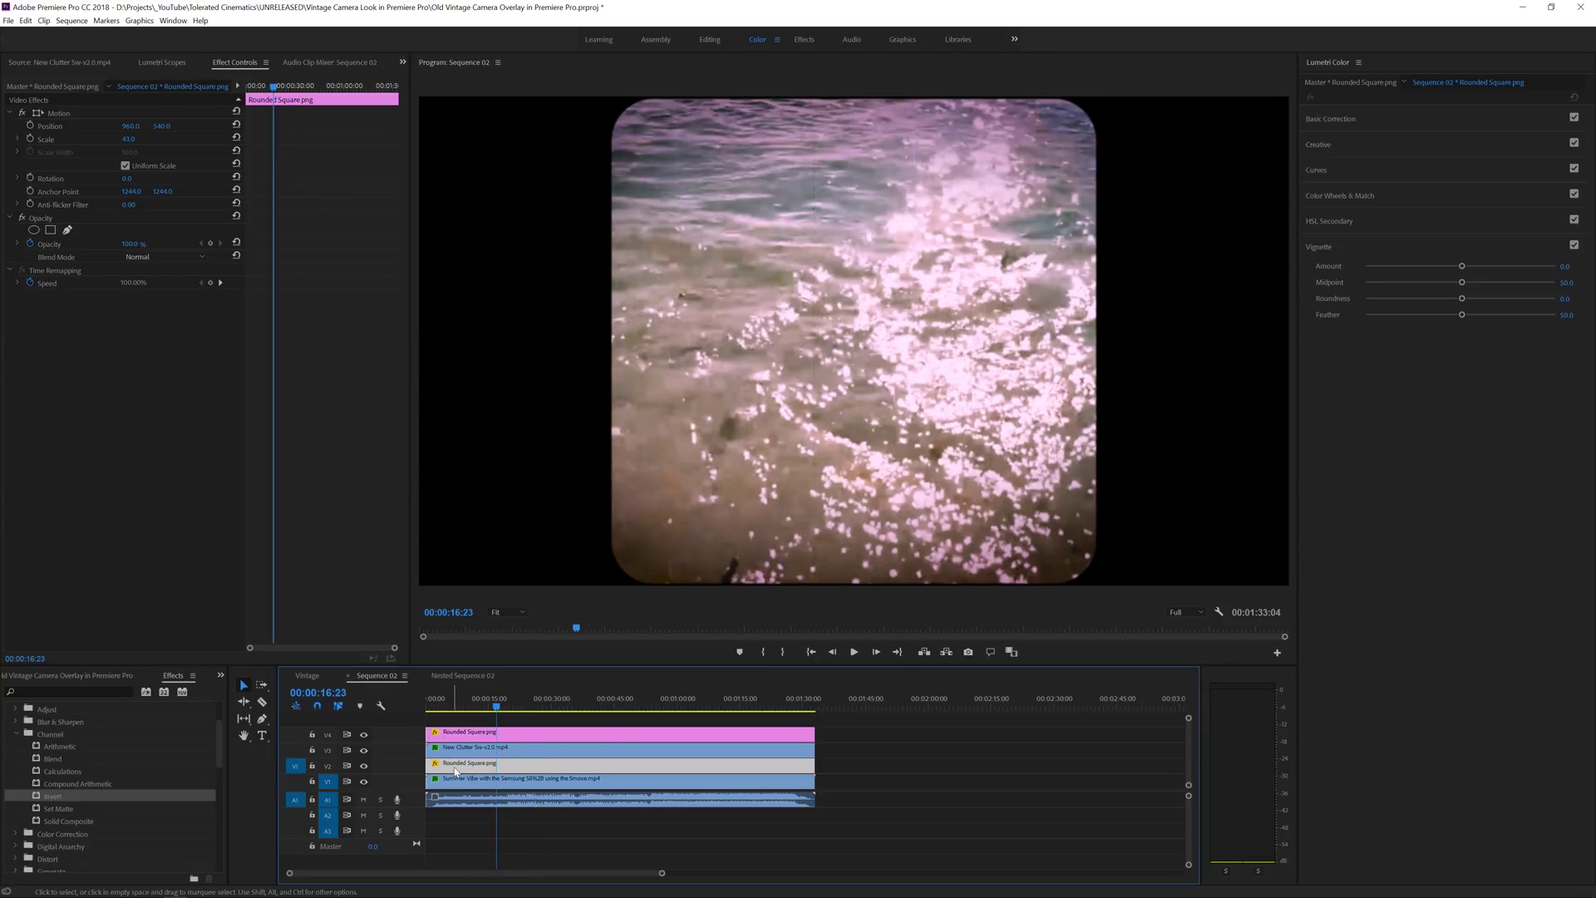
Search 'blur', apply Gaussian Blur to the lower Rounded Square clip, and raise its Blurriness
click(121, 692)
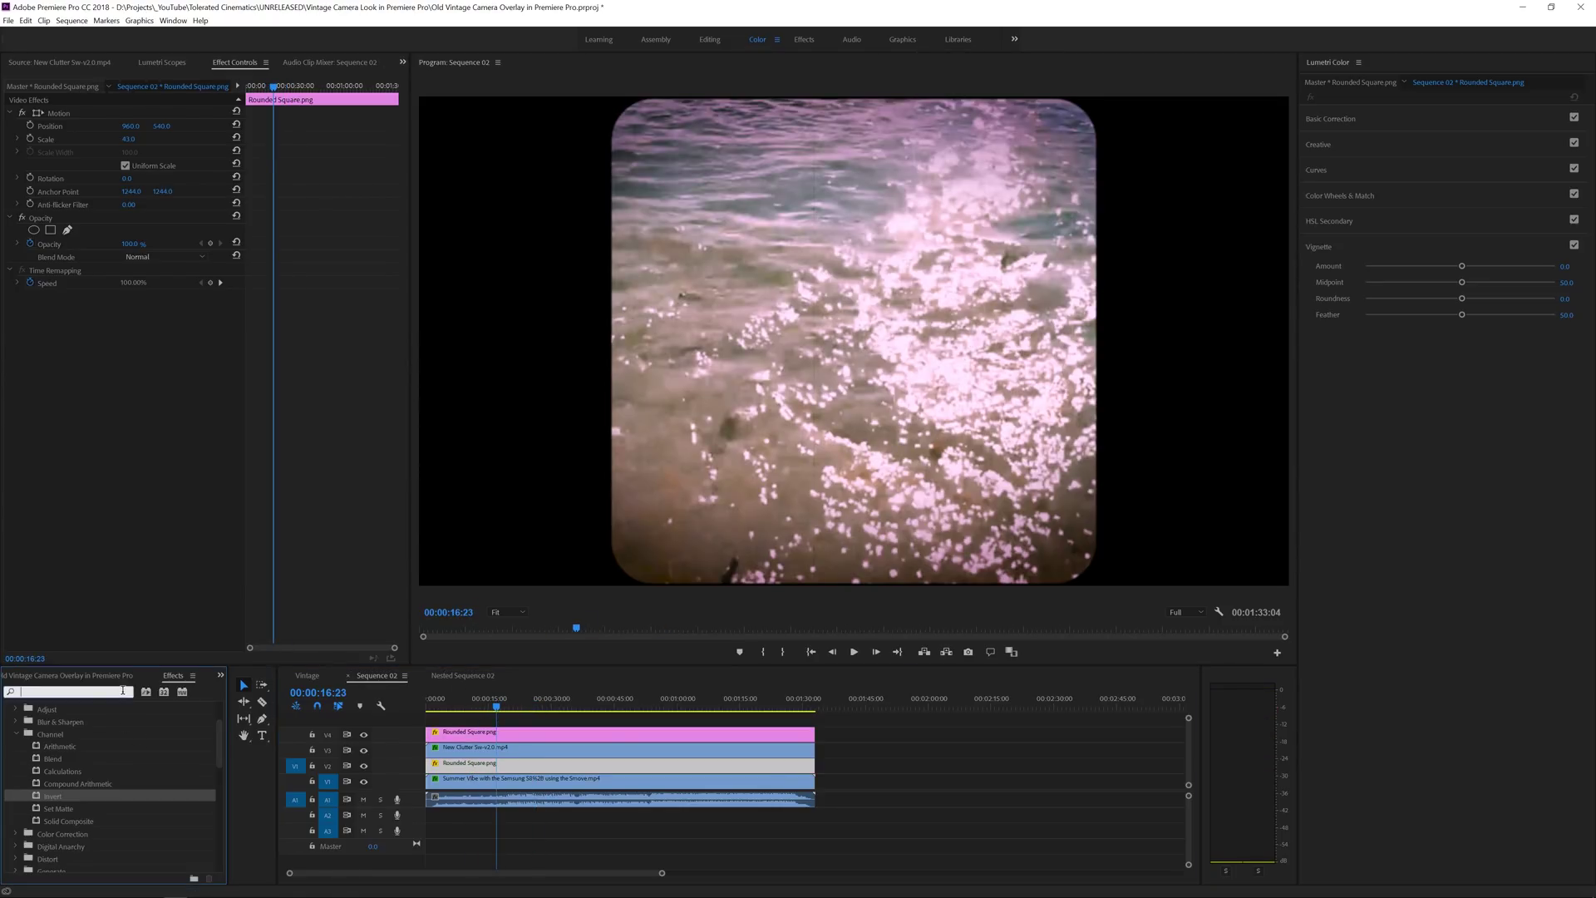
text(blur)
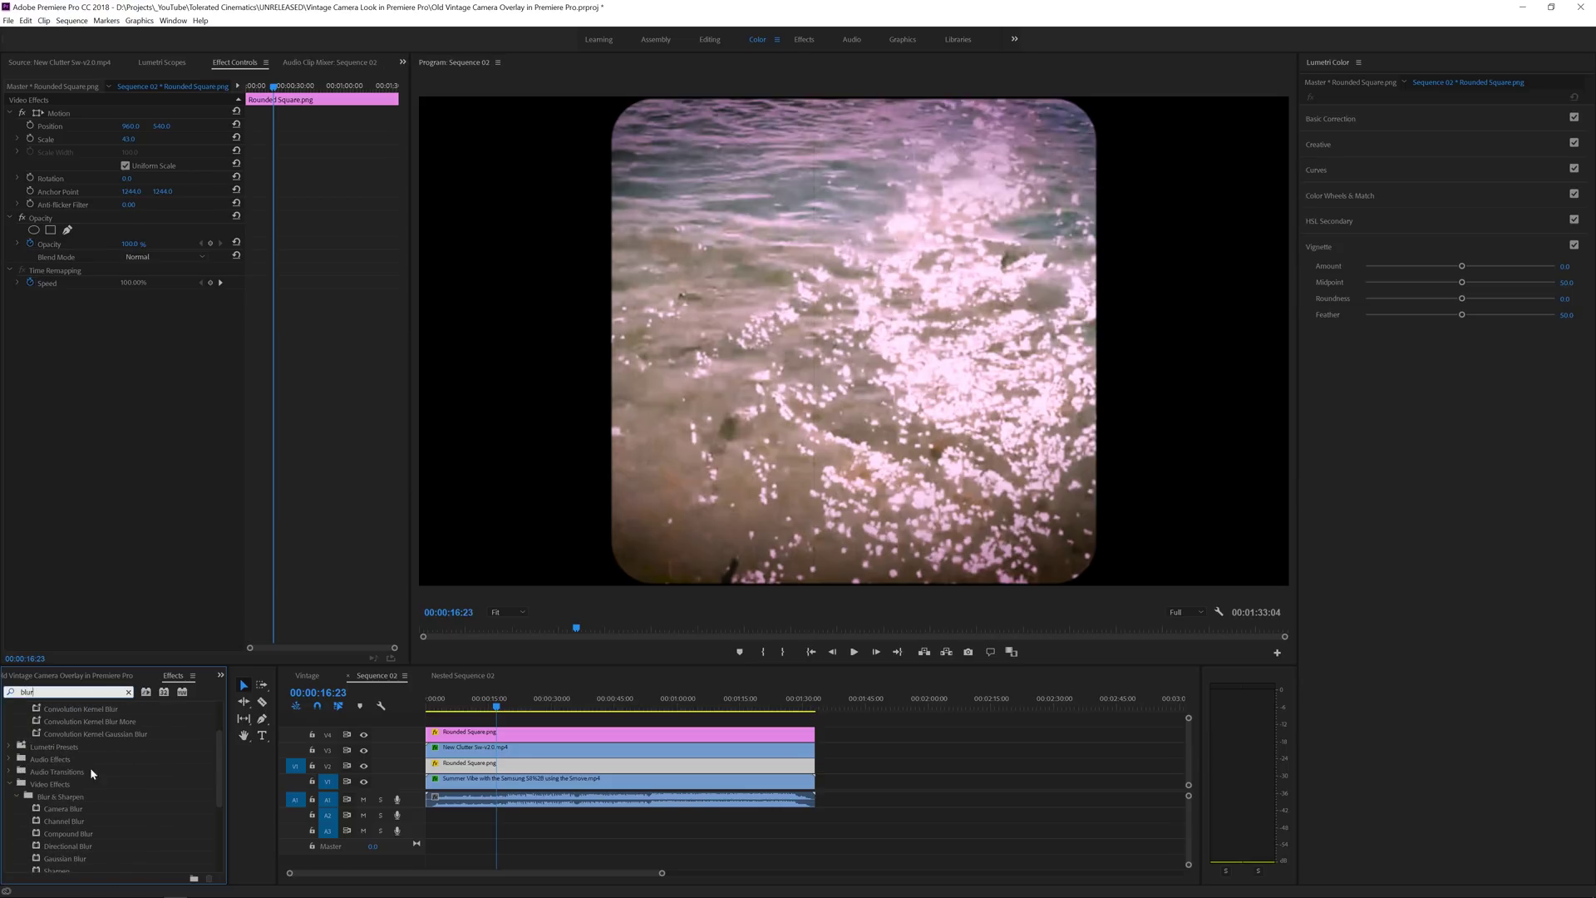
scroll(70, 802, down, 1)
drag(64, 823, 479, 765)
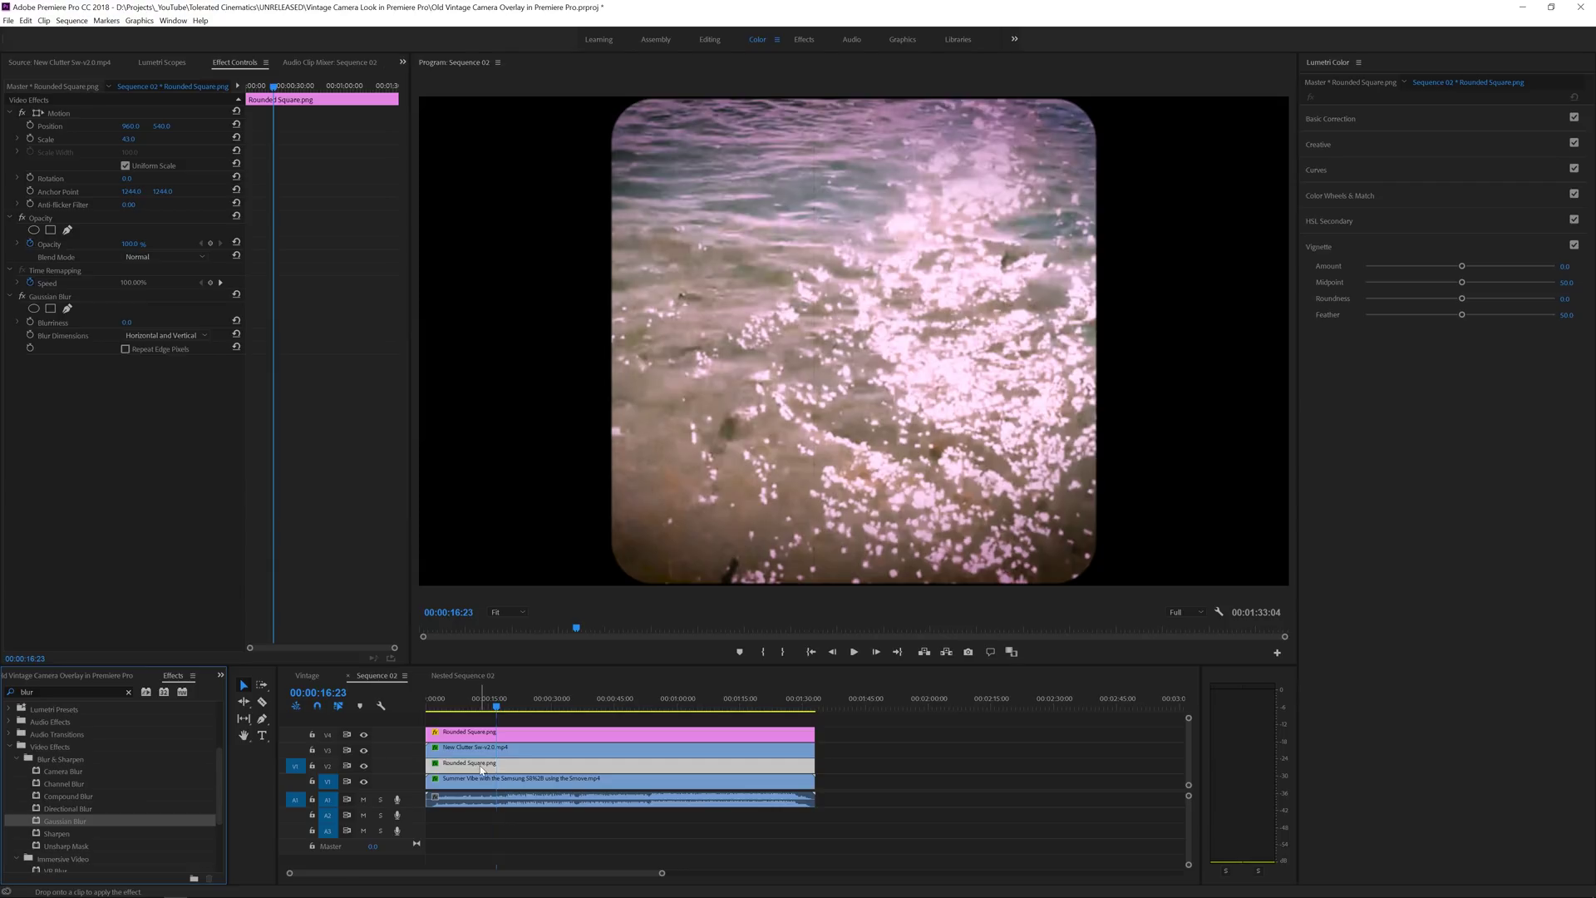
drag(128, 323, 180, 323)
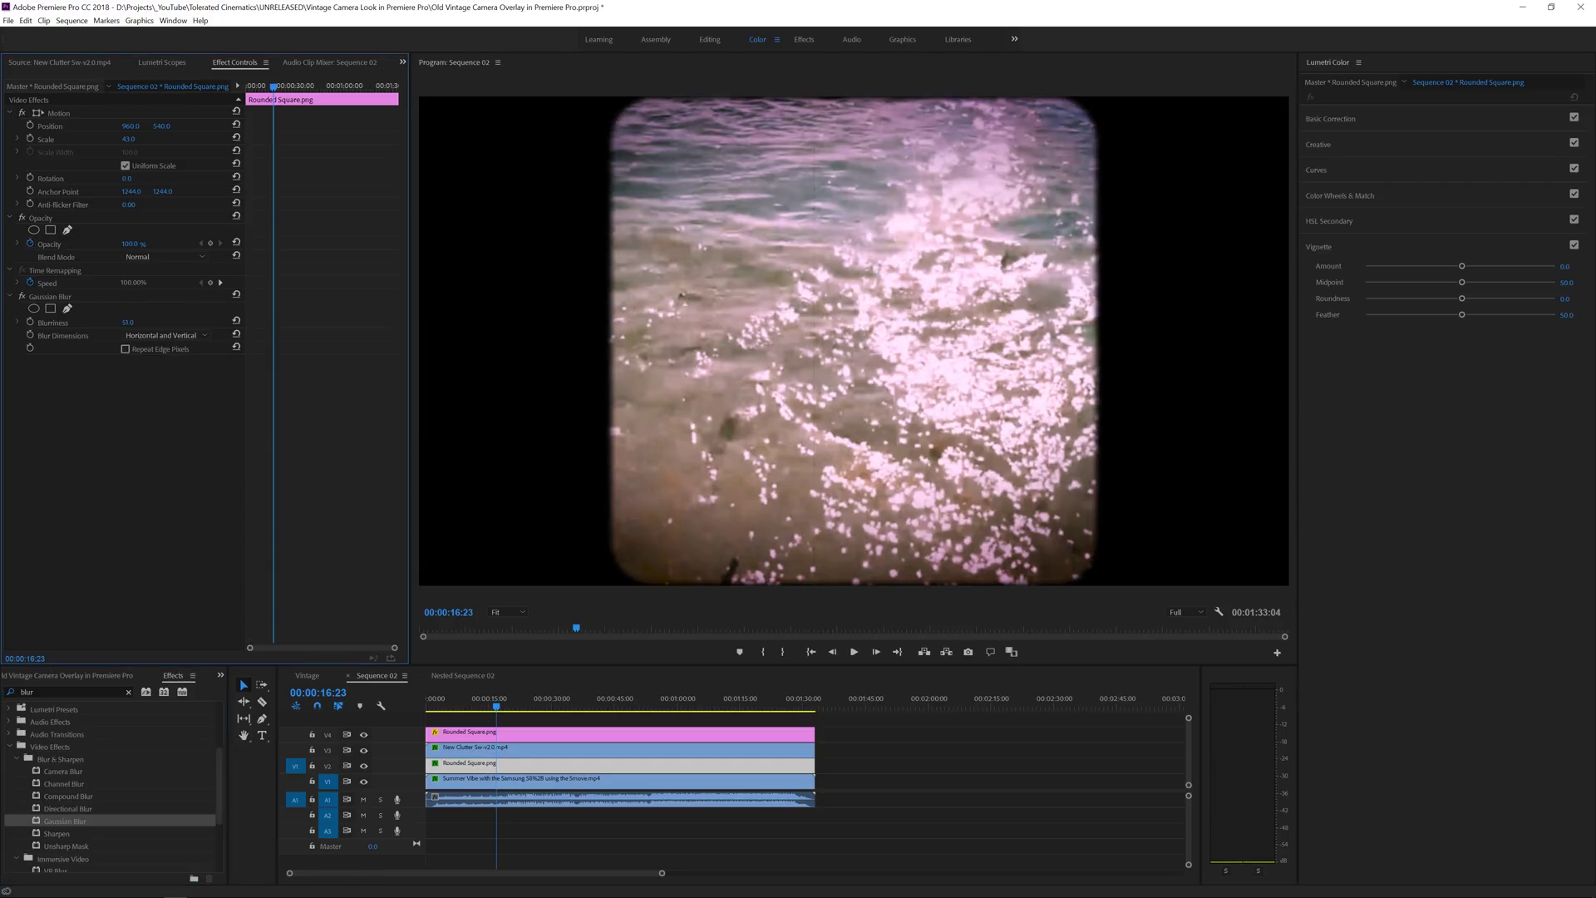
click(129, 323)
Set Gaussian Blur Blurriness to 50 and copy the effect
text(50)
key(Return)
click(70, 299)
click(30, 21)
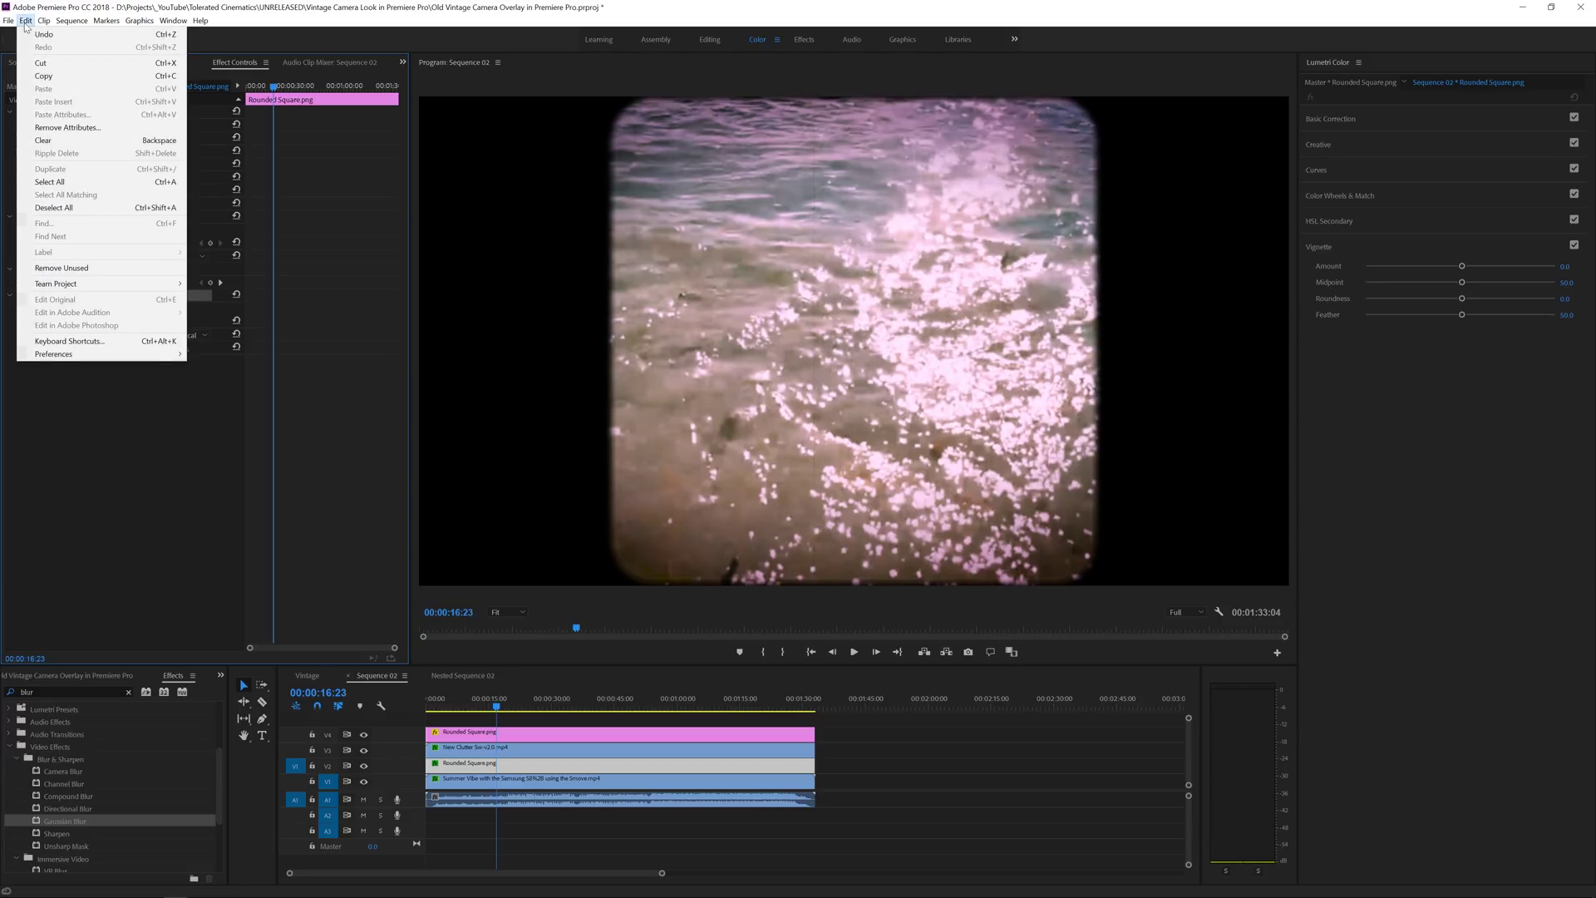
click(50, 75)
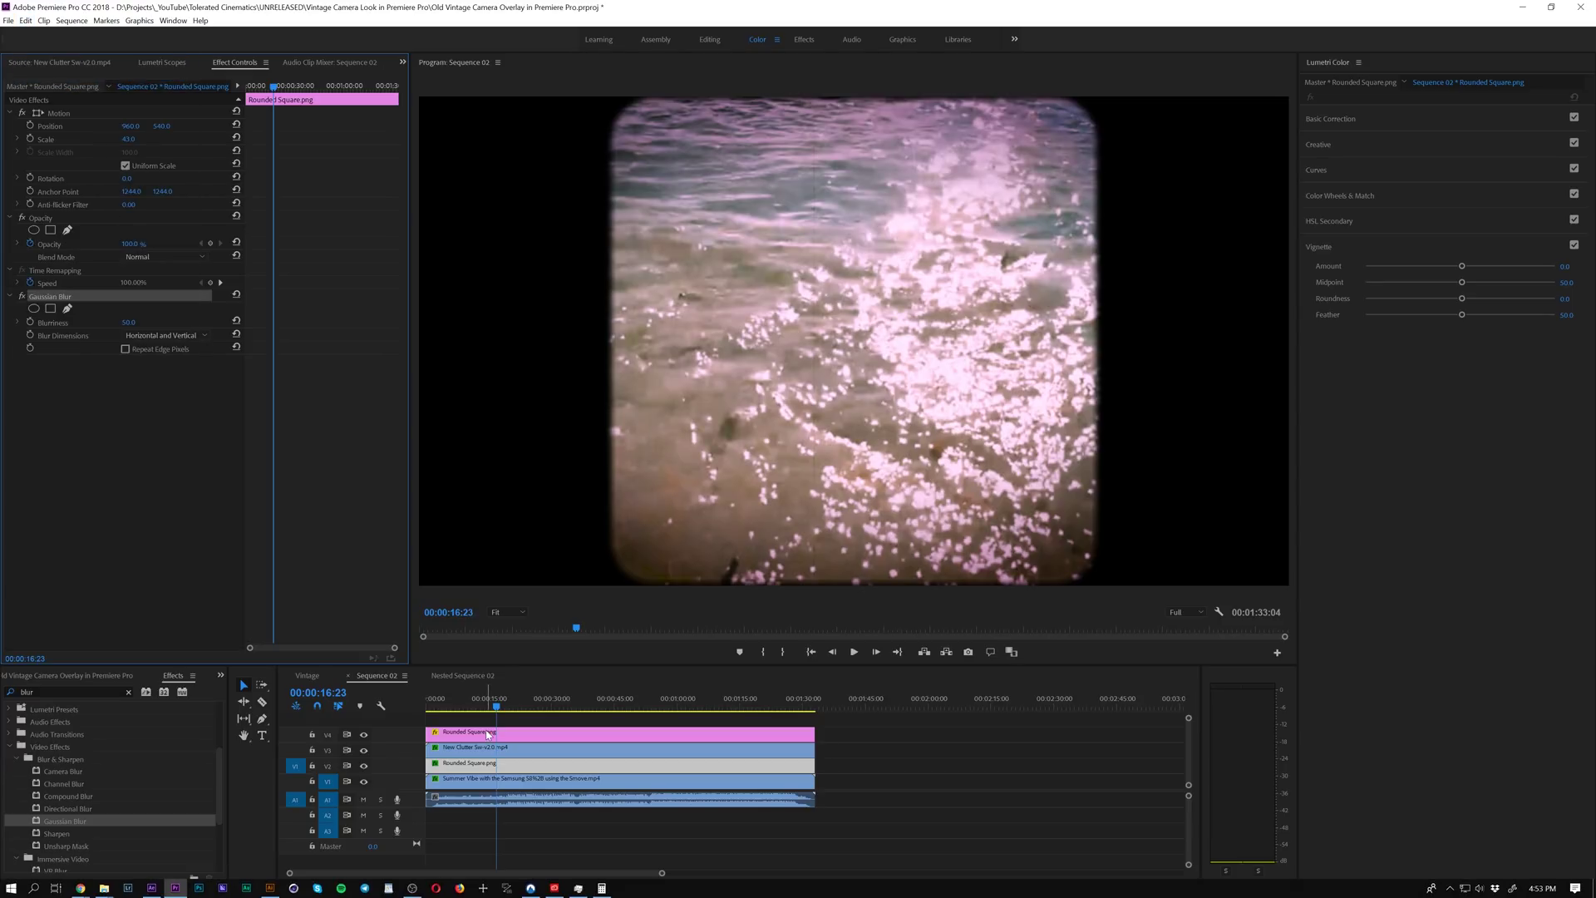
Paste the Gaussian Blur onto the lower Rounded Square clip, then open the Assets bin at 00:00:13:17
click(503, 767)
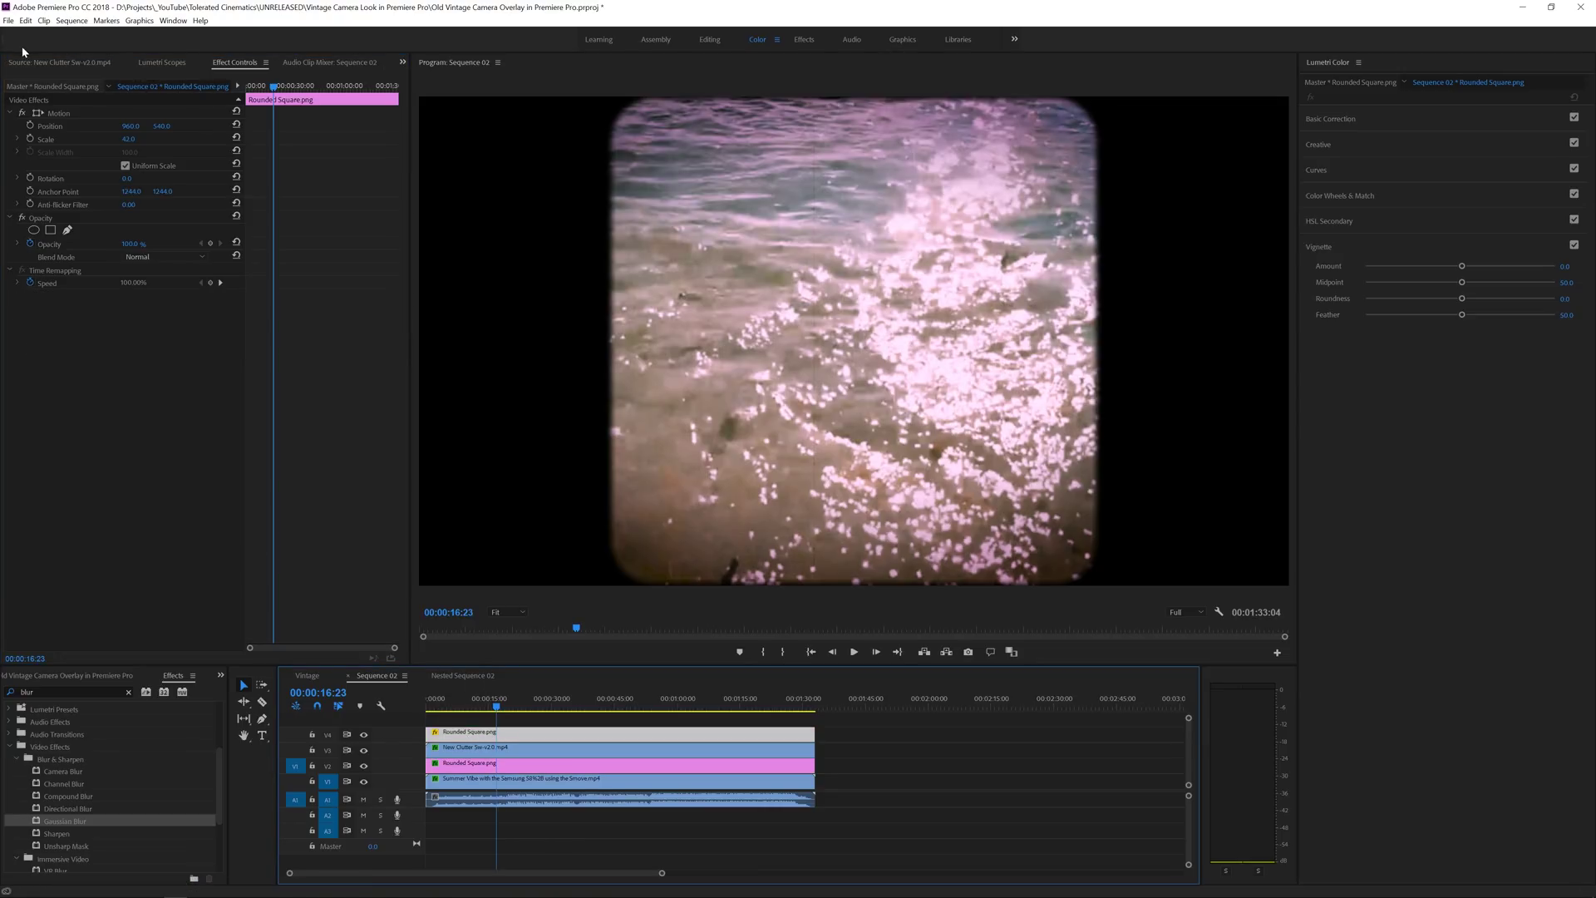
click(26, 20)
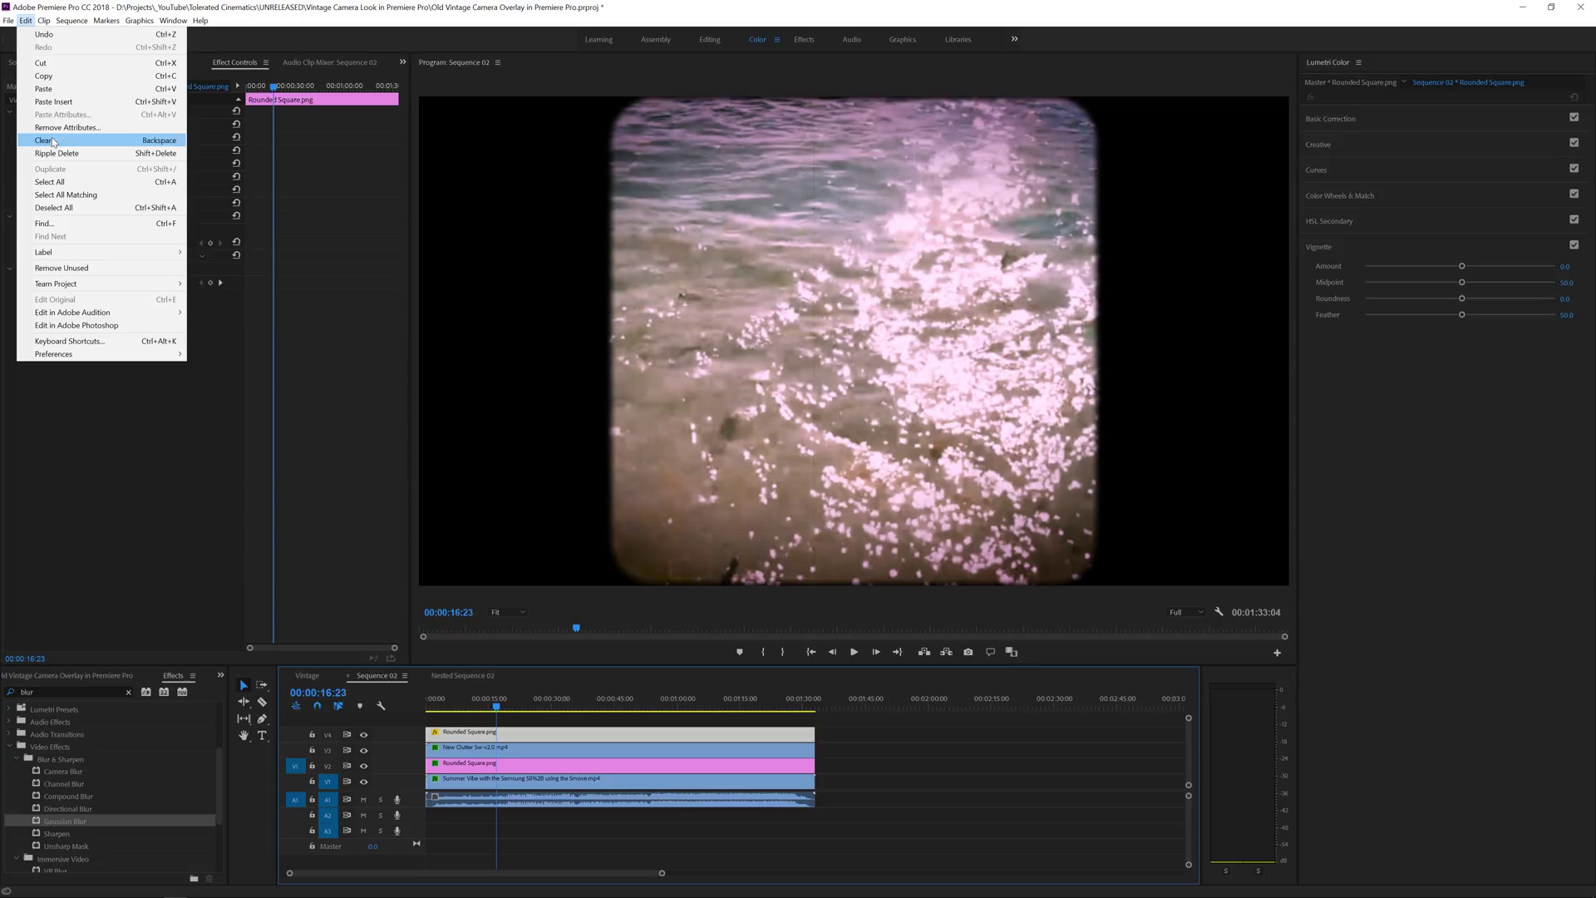
click(42, 90)
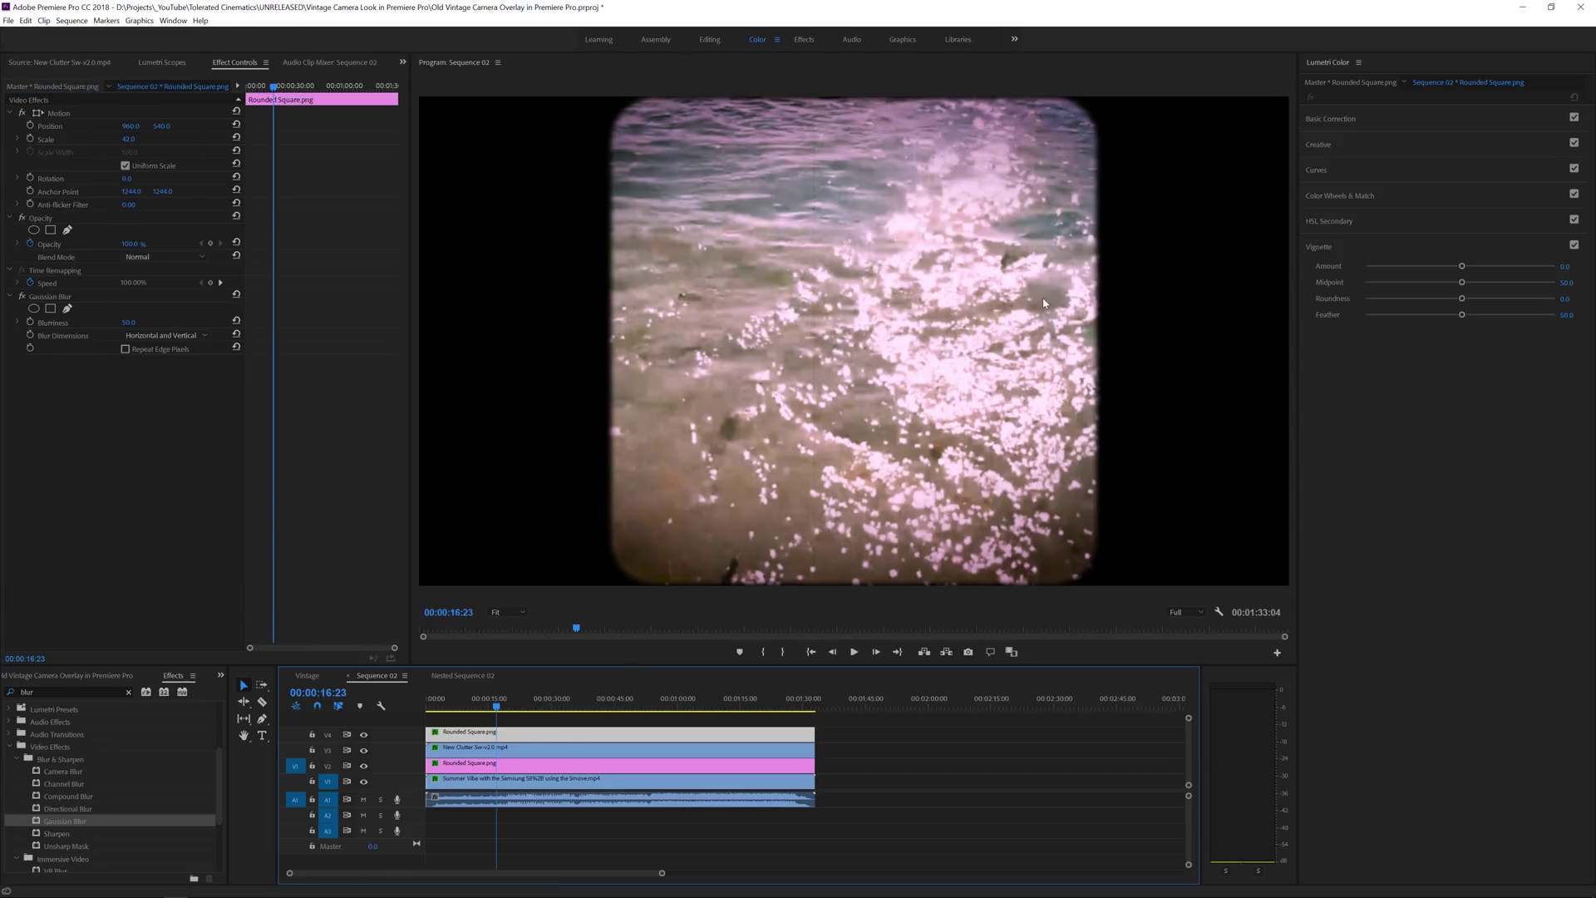
click(484, 703)
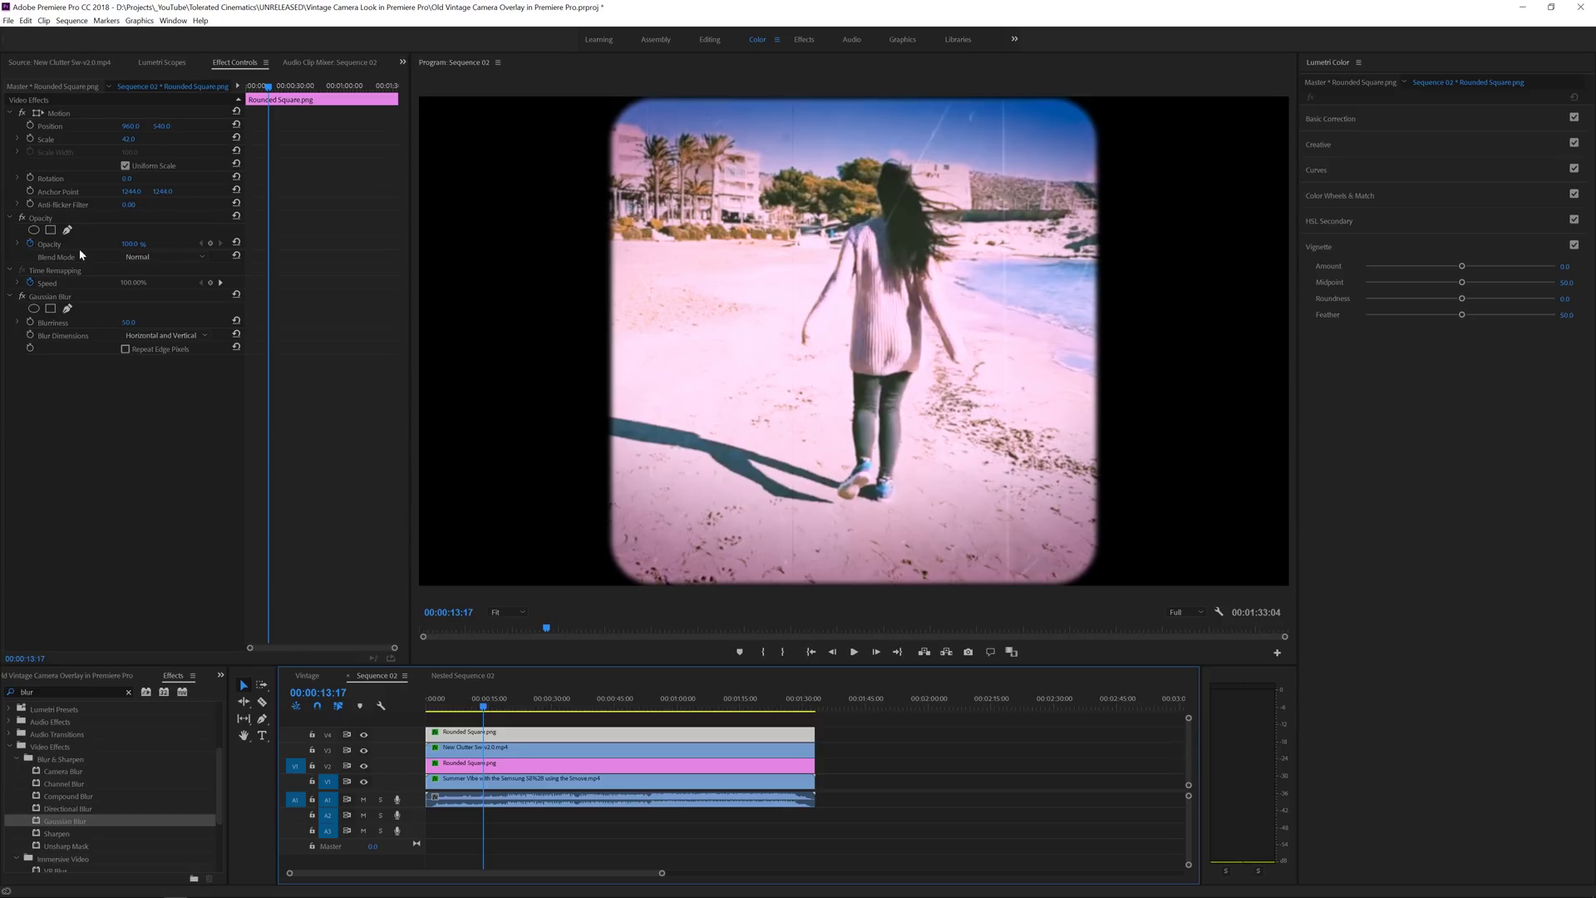
click(31, 676)
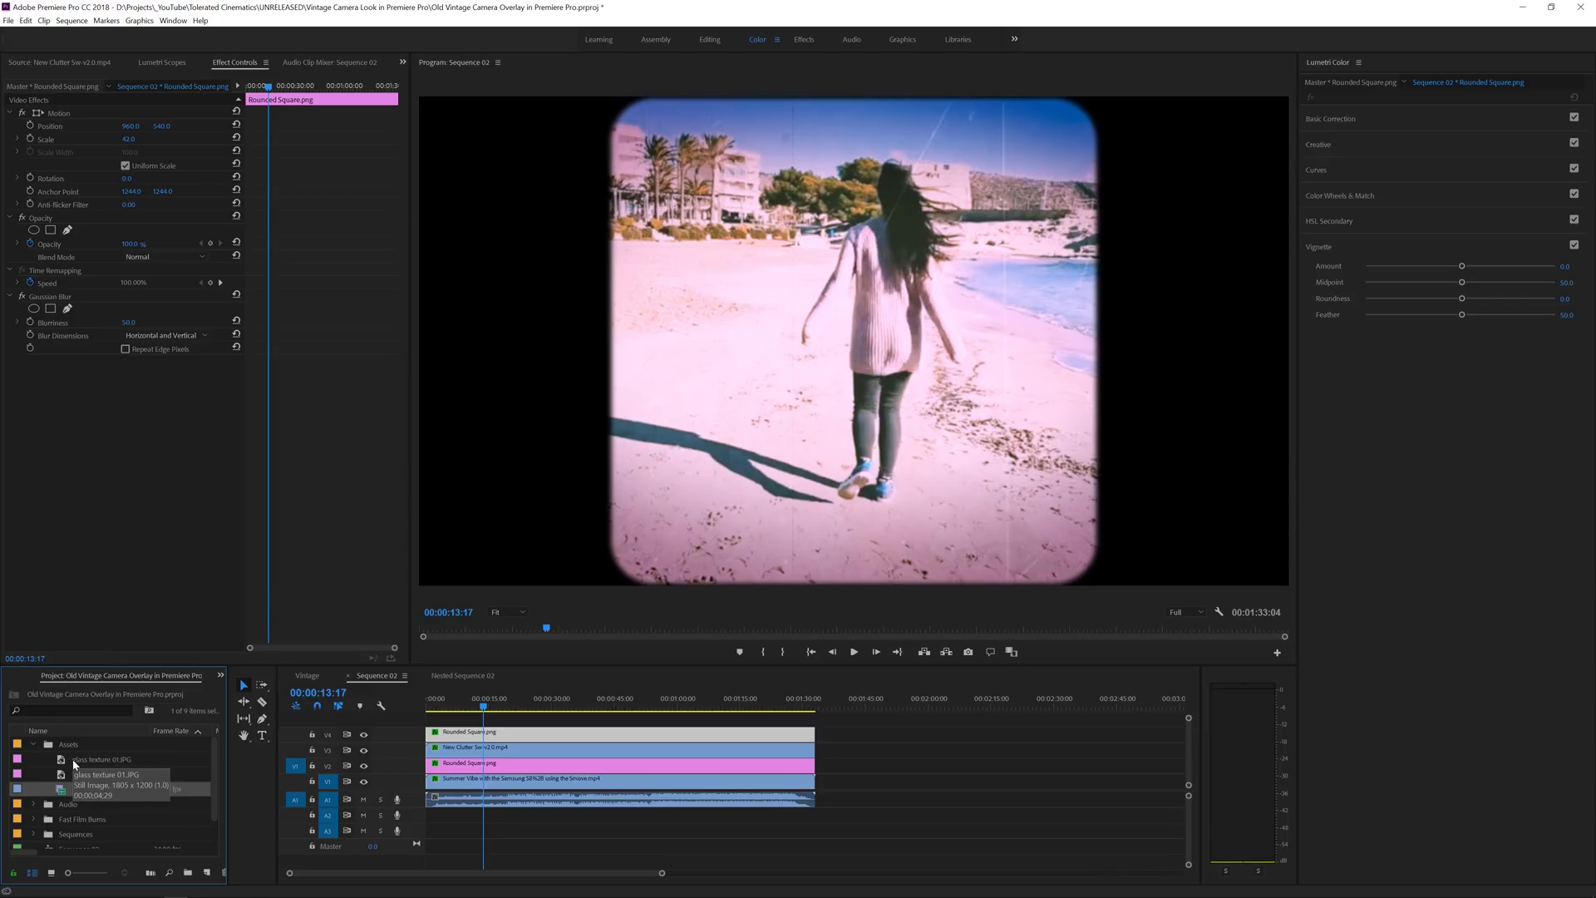
Place glass texture 01.JPG on a new top track matching the clip length, and shrink its scale
drag(73, 764, 426, 716)
drag(738, 715, 814, 714)
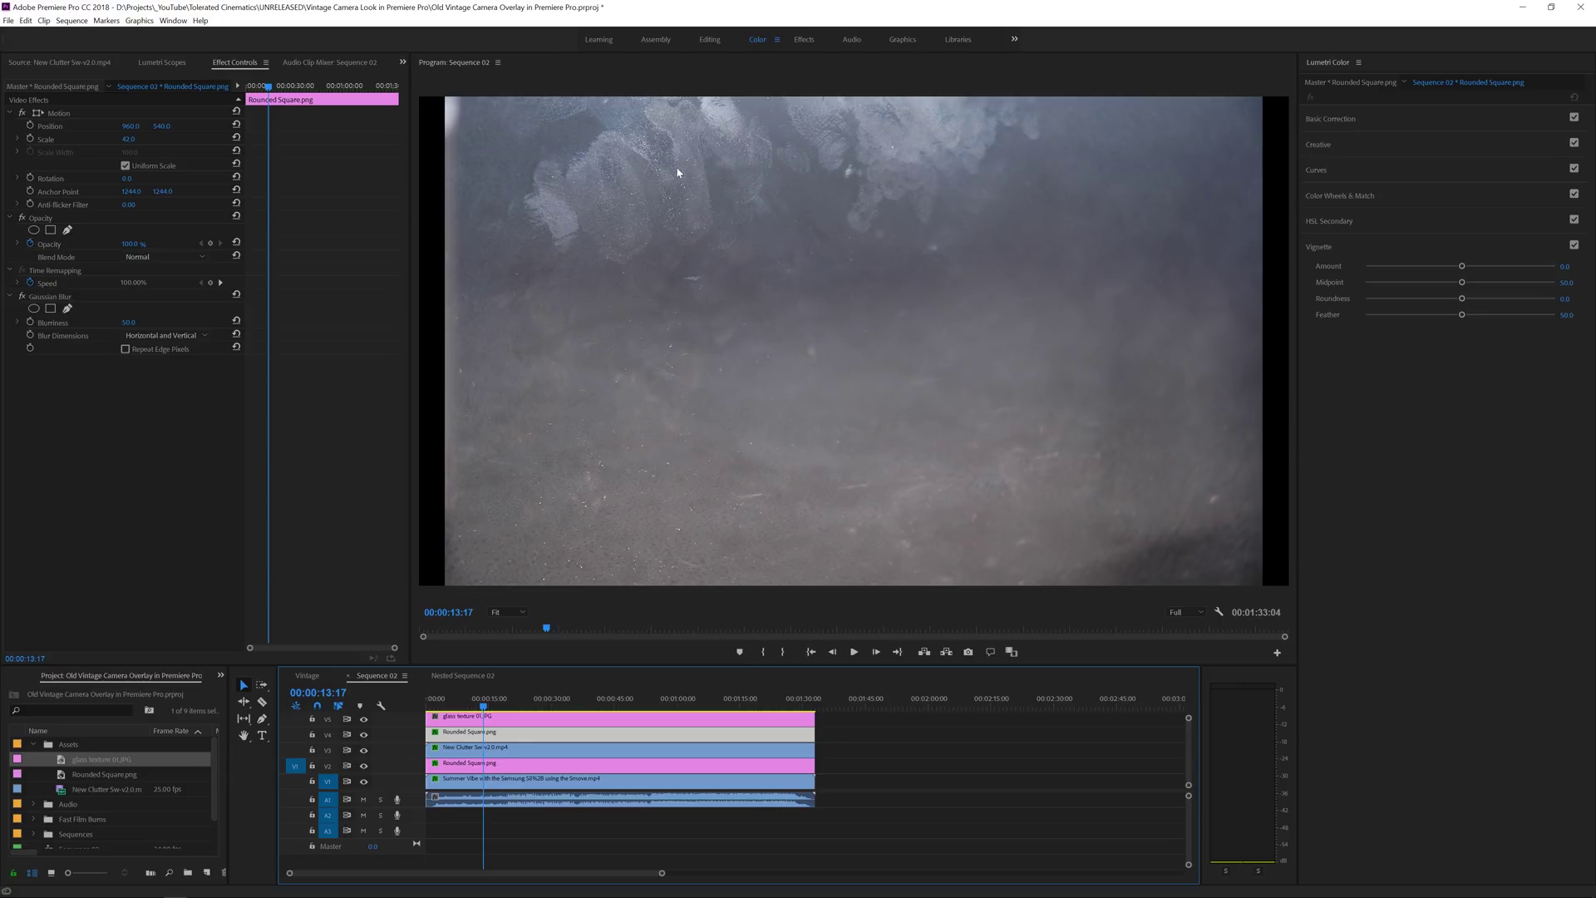
click(479, 718)
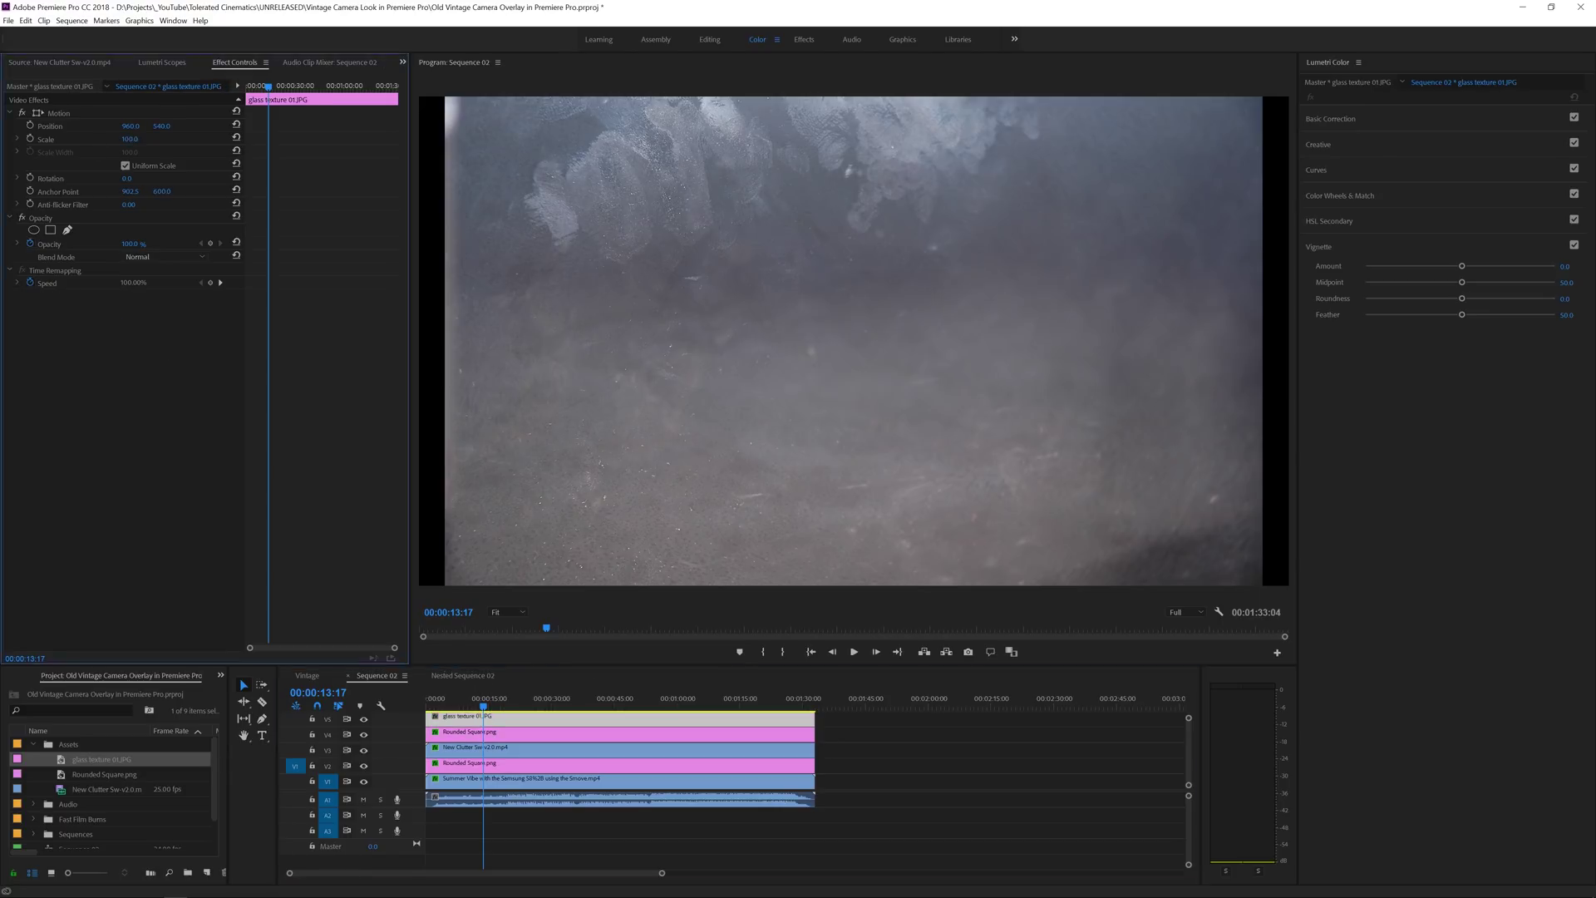
mouse_move(129, 139)
mouse_down()
mouse_move(98, 139)
mouse_move(140, 139)
mouse_up()
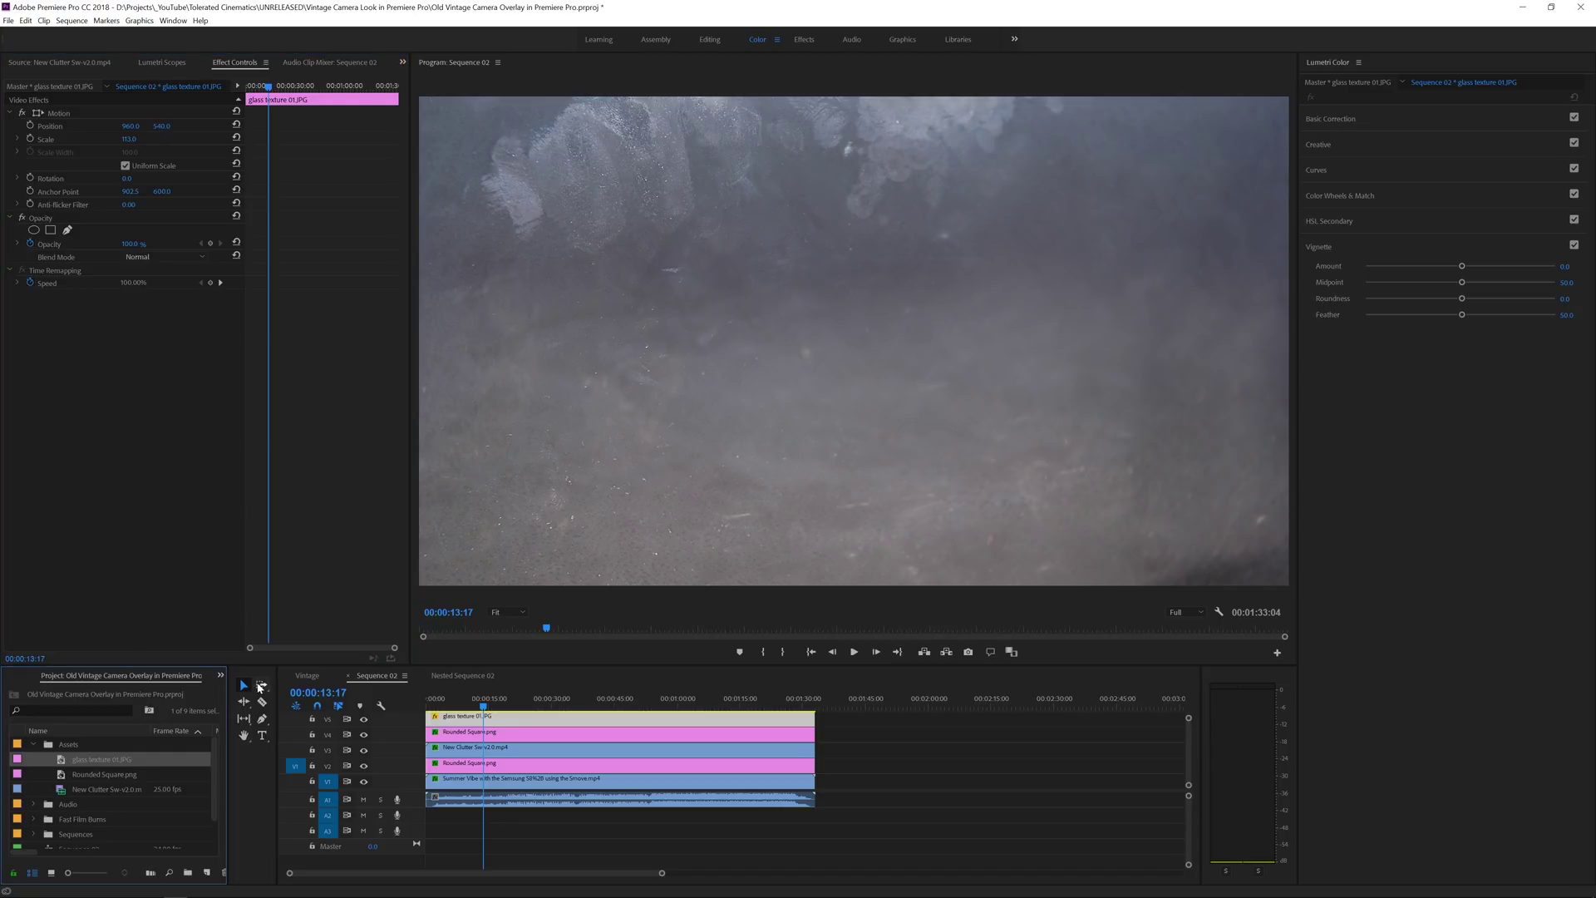
Search the effects list for 'rgb c'
click(223, 676)
click(242, 705)
click(85, 690)
text(rgb c)
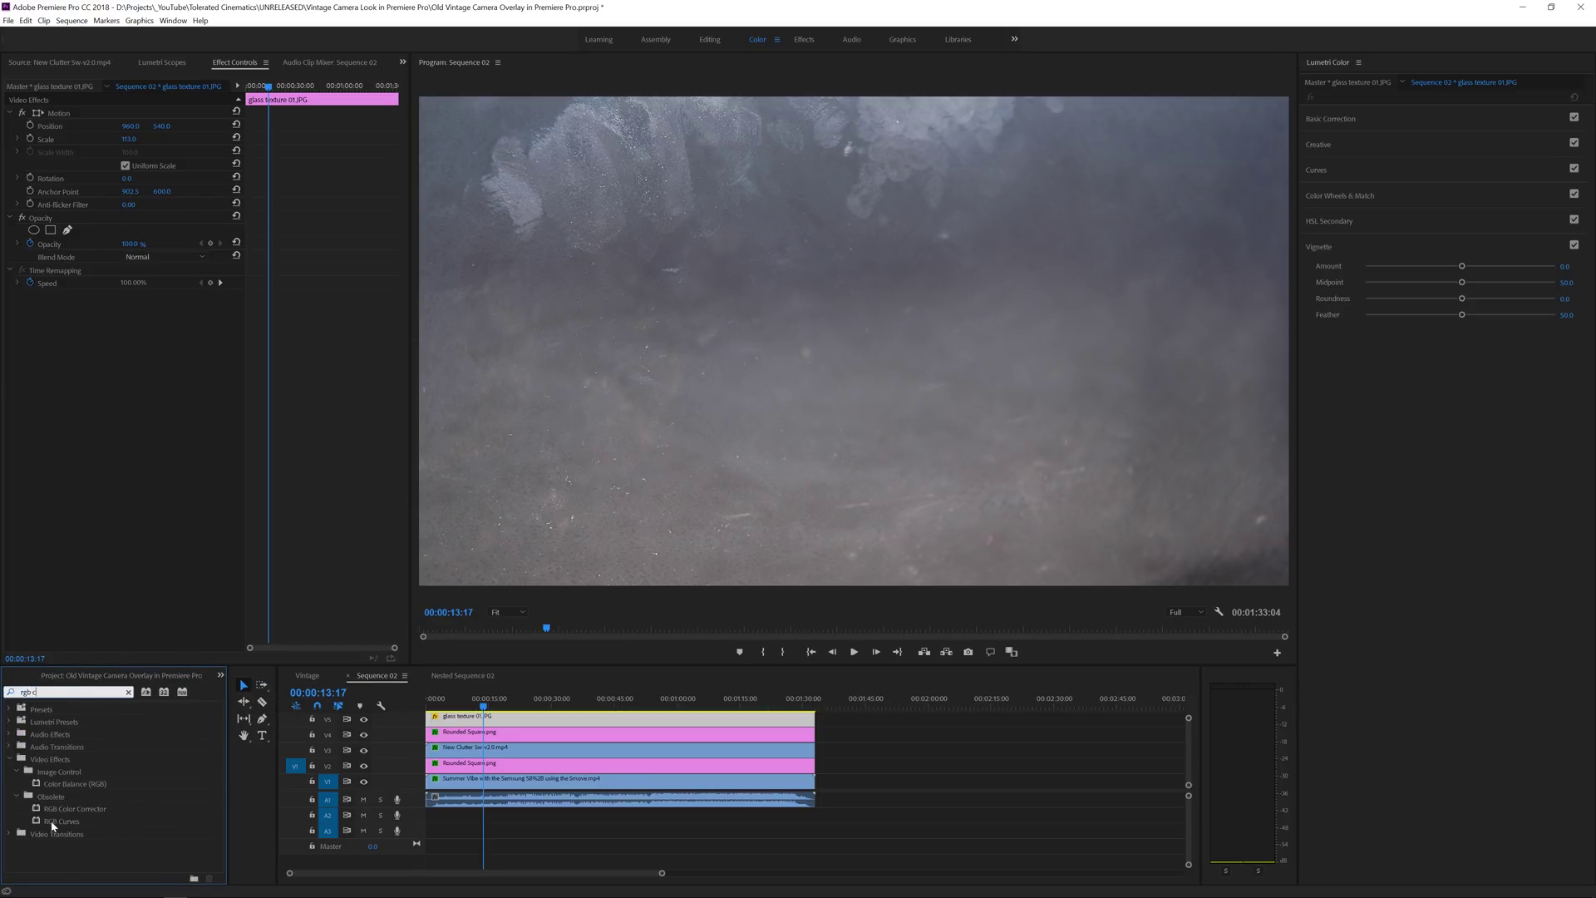
Apply RGB Curves to the glass texture, pull down the Master curve, and blend it in Screen mode
drag(60, 818, 465, 717)
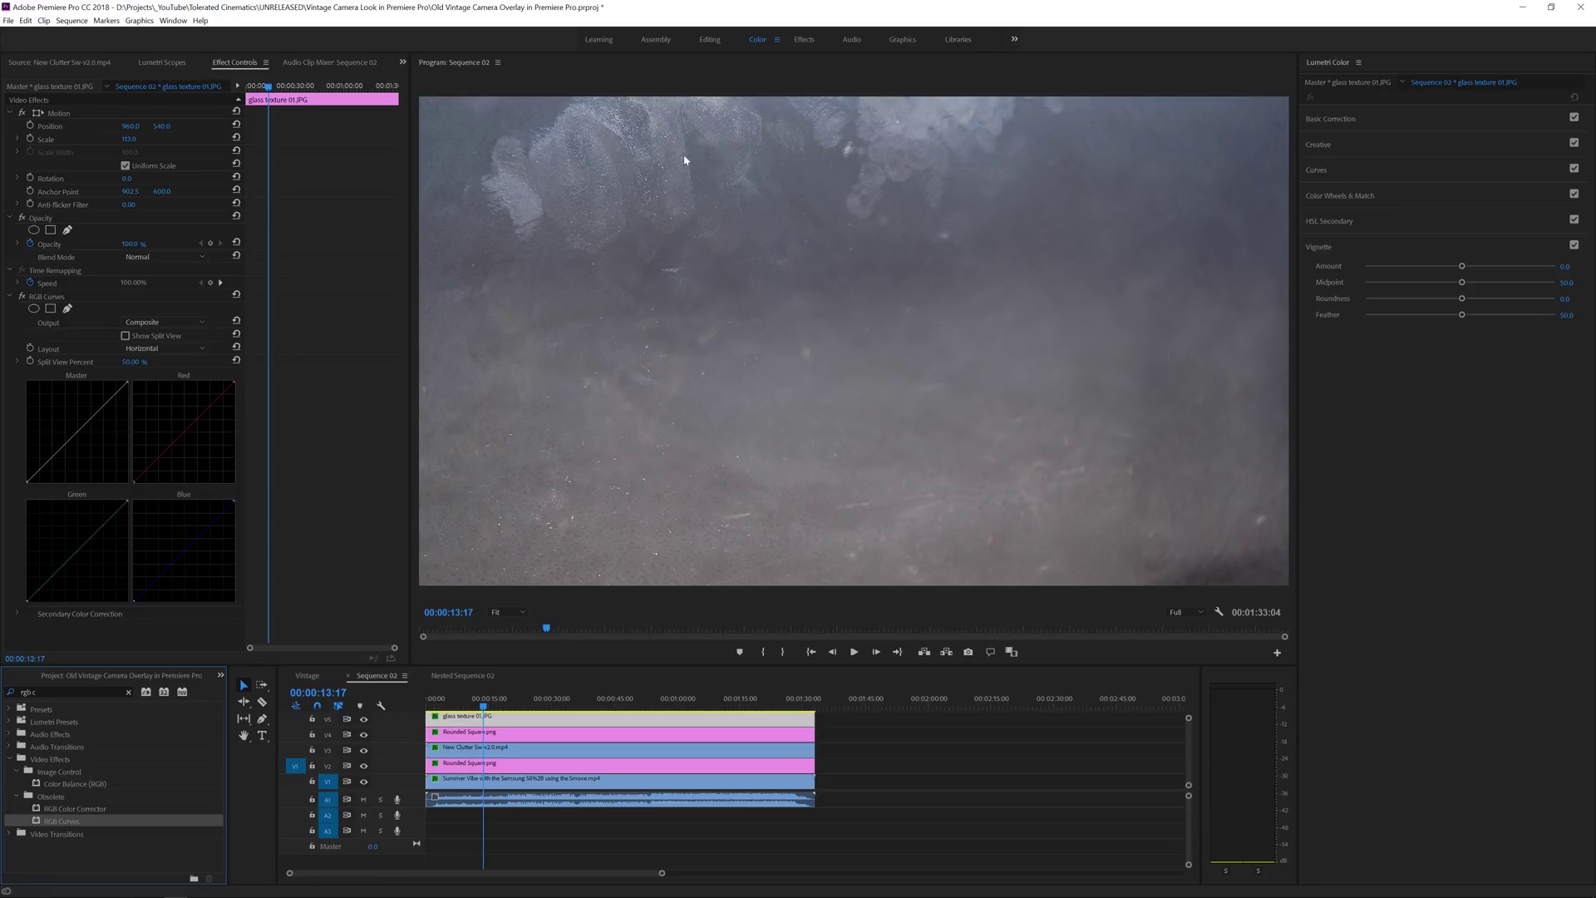
drag(54, 456, 92, 413)
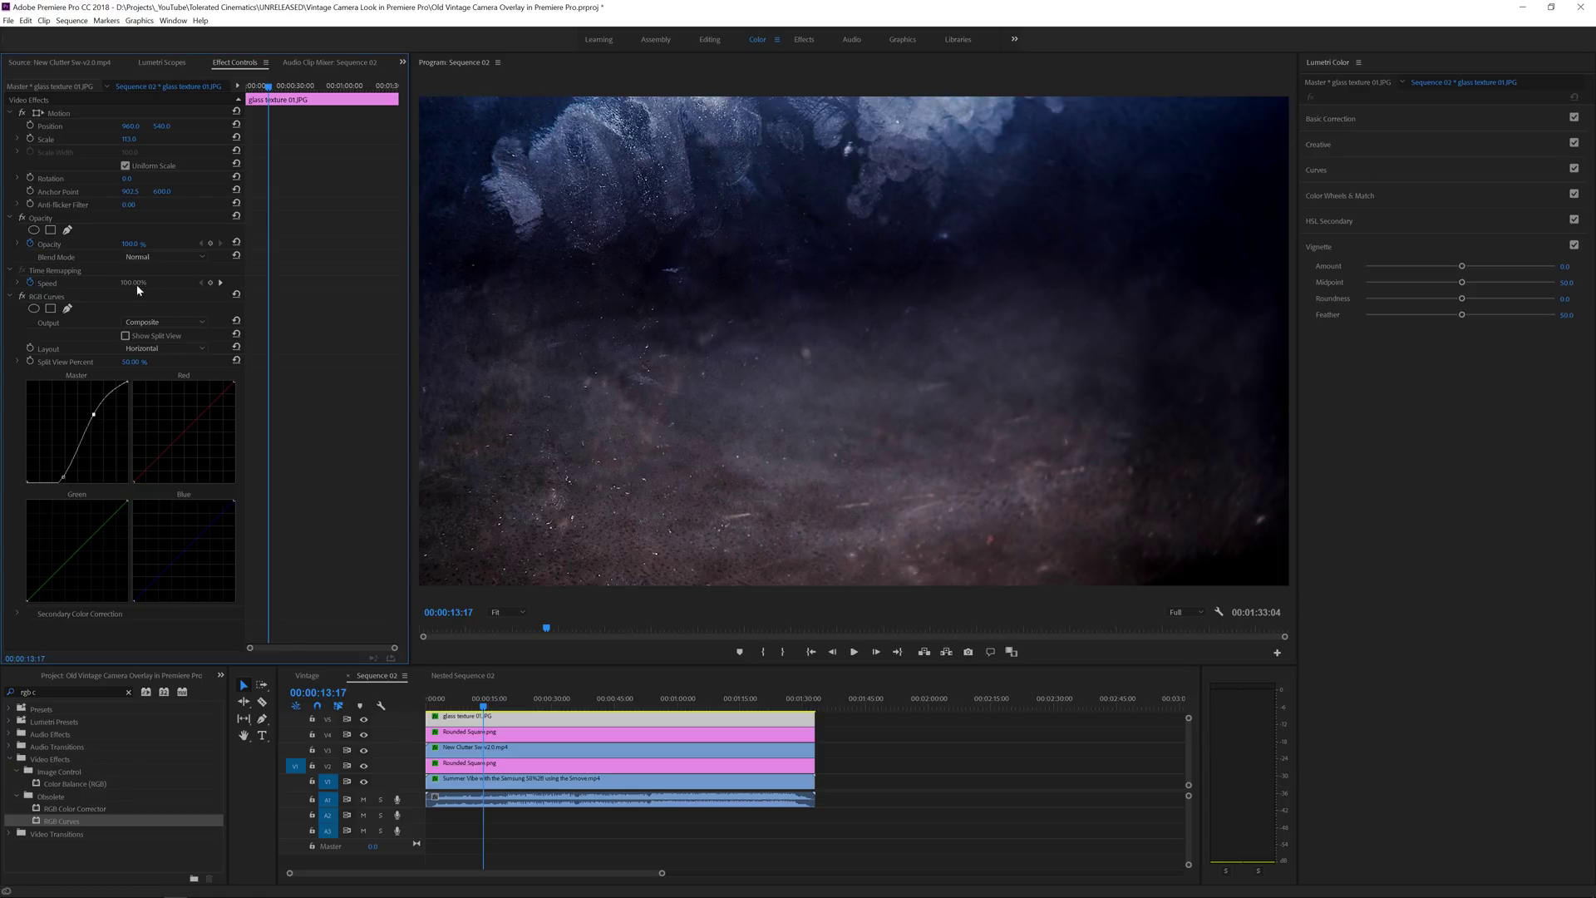
click(139, 259)
click(145, 384)
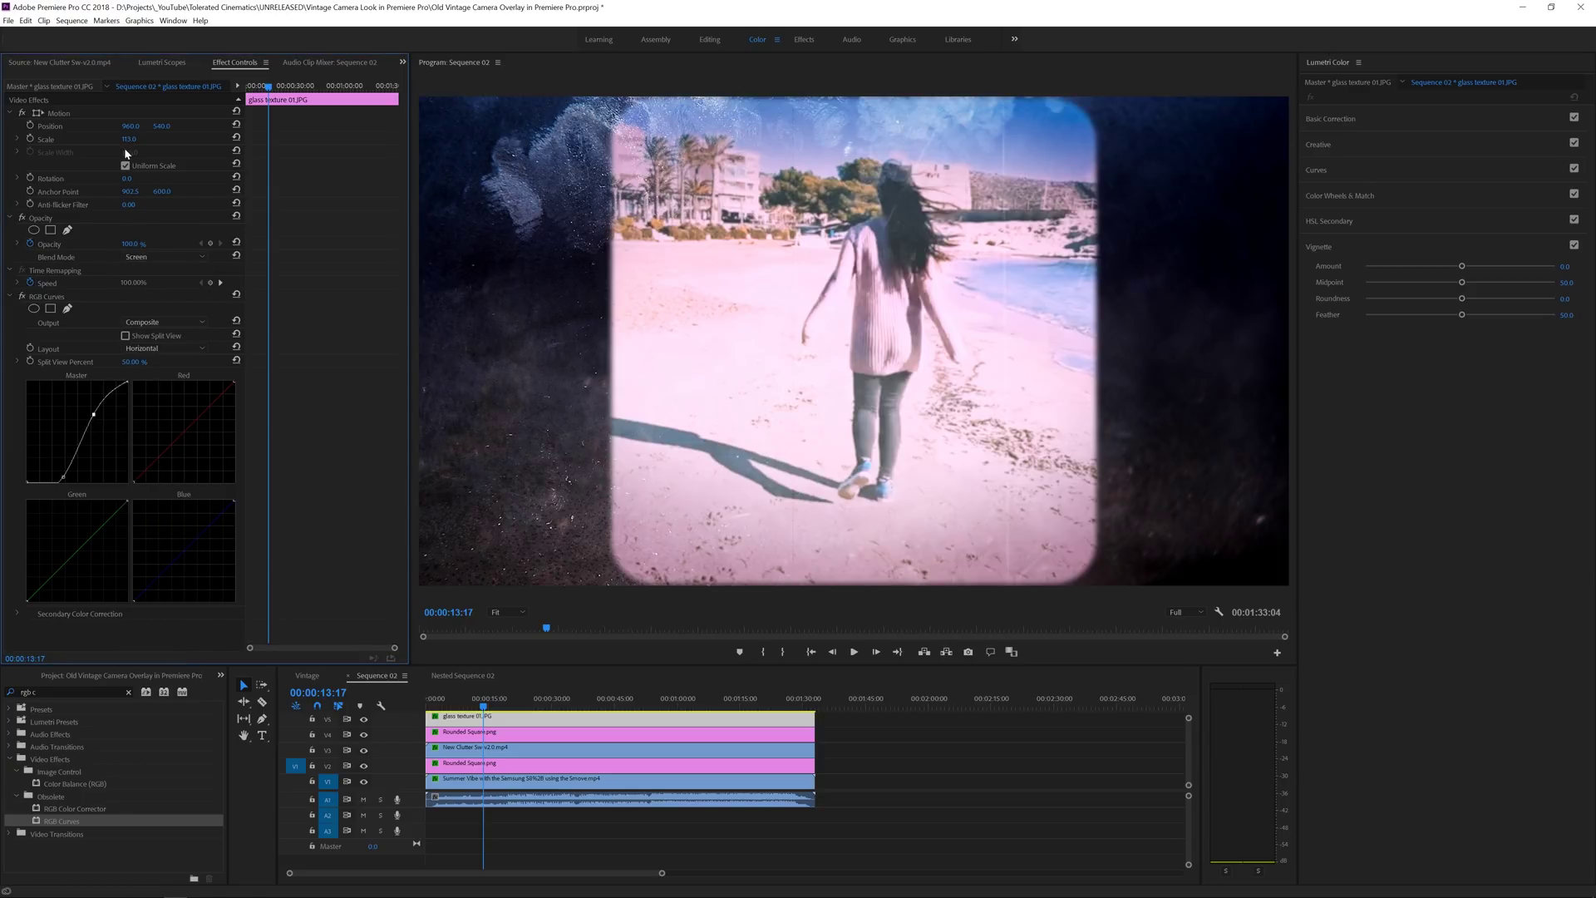
Lower the glass texture's opacity to 34%
click(50, 245)
drag(127, 246, 72, 246)
drag(490, 701, 537, 702)
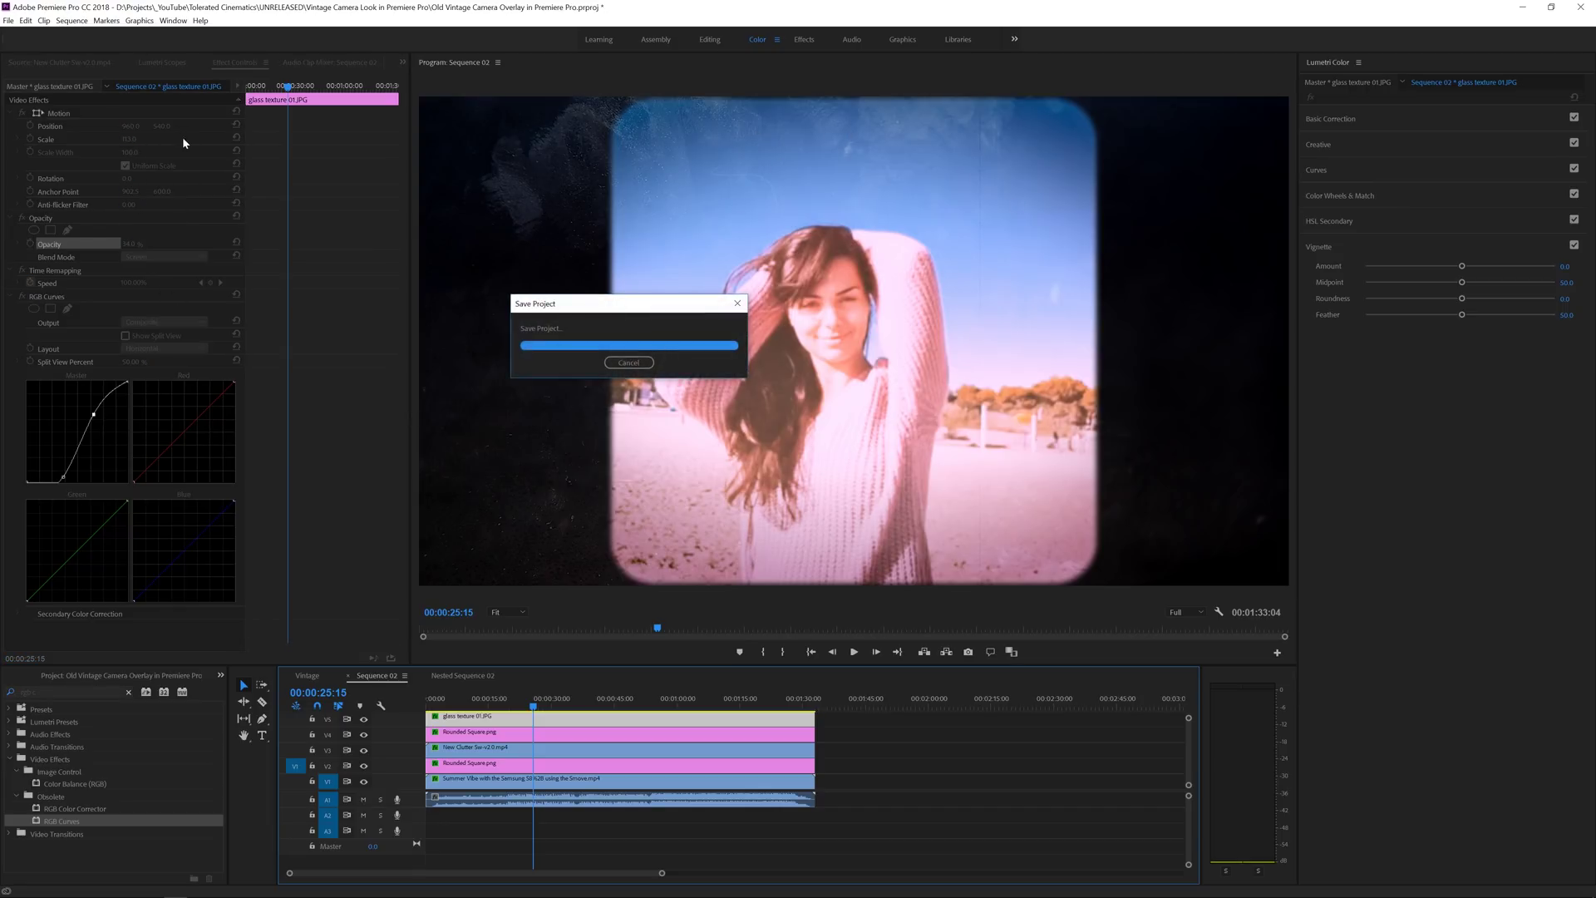
Scale the glass texture to 134, shift it down and right, and deselect it
click(129, 139)
text(134)
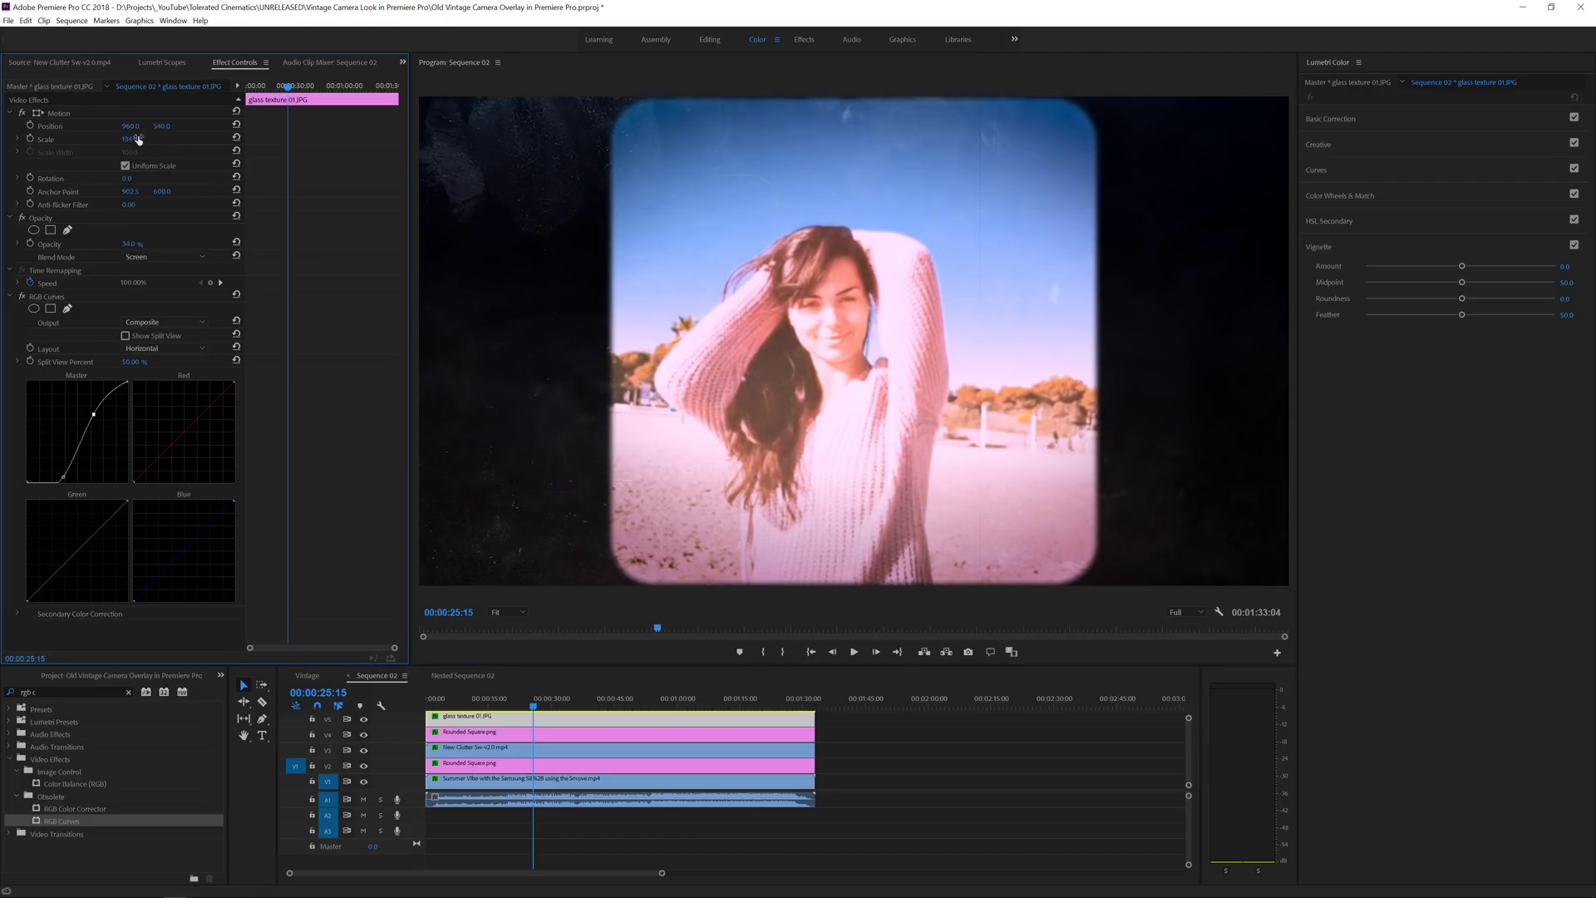
click(860, 268)
drag(860, 269, 705, 247)
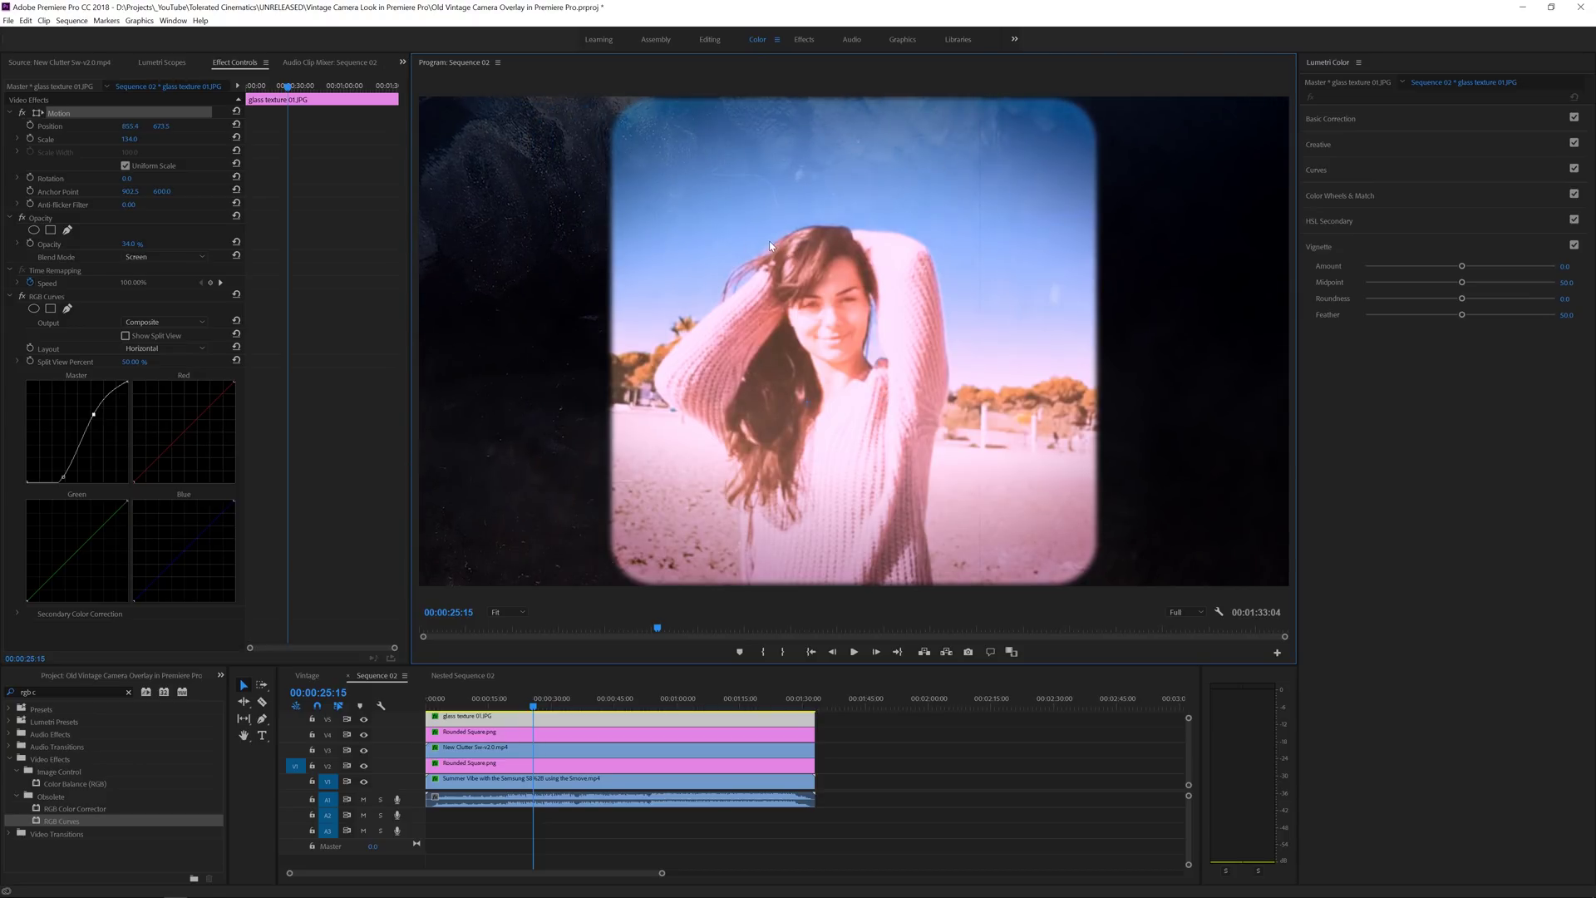
click(928, 757)
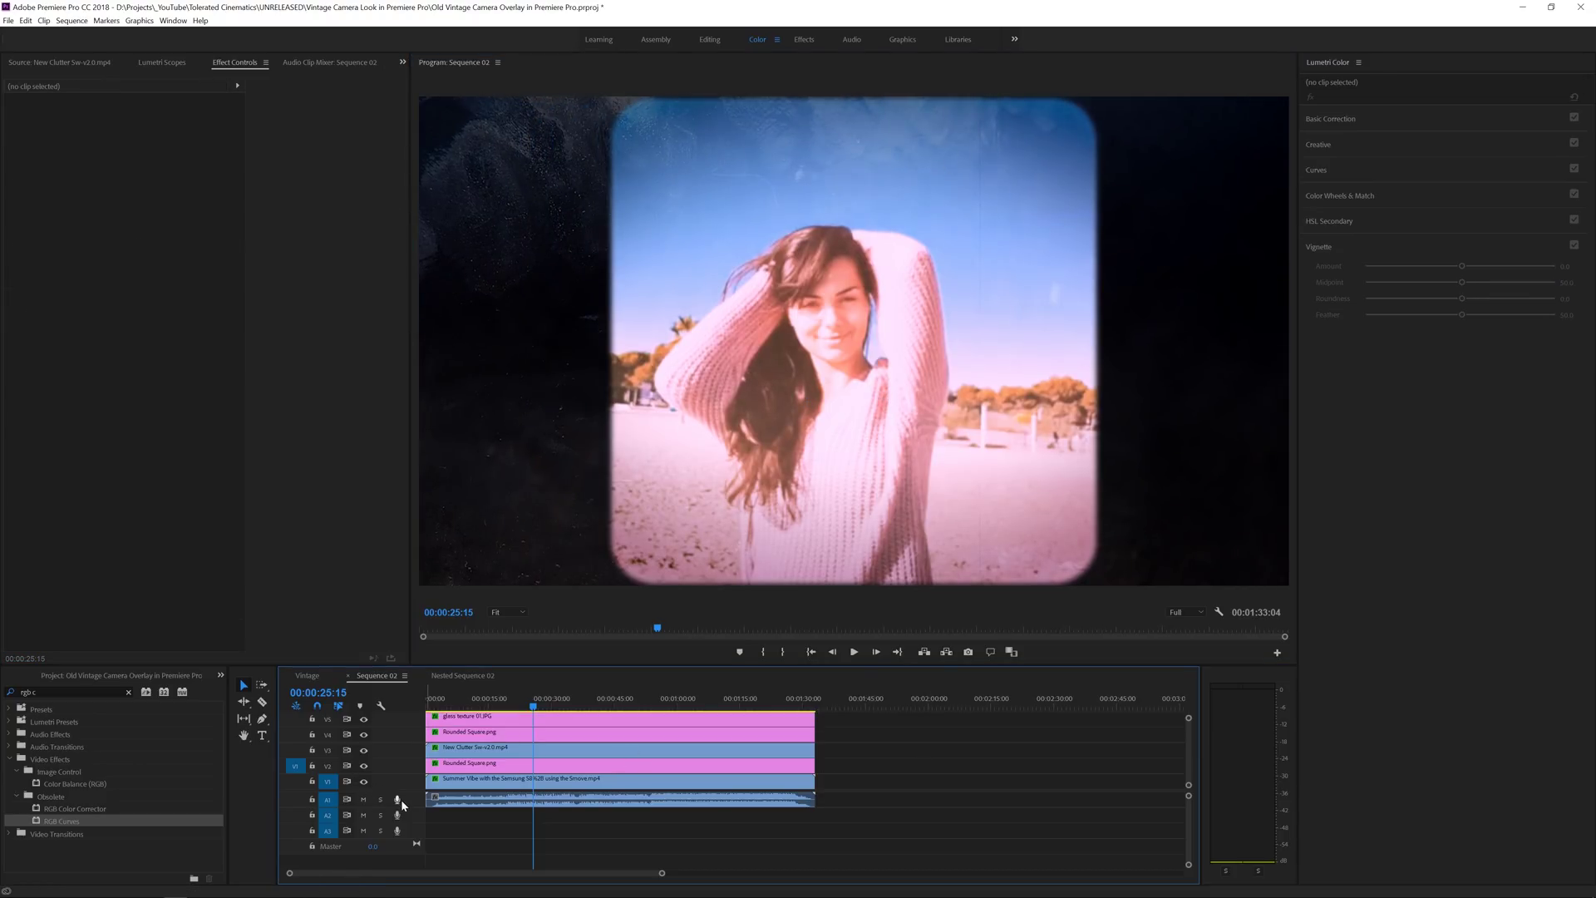
drag(400, 791, 400, 829)
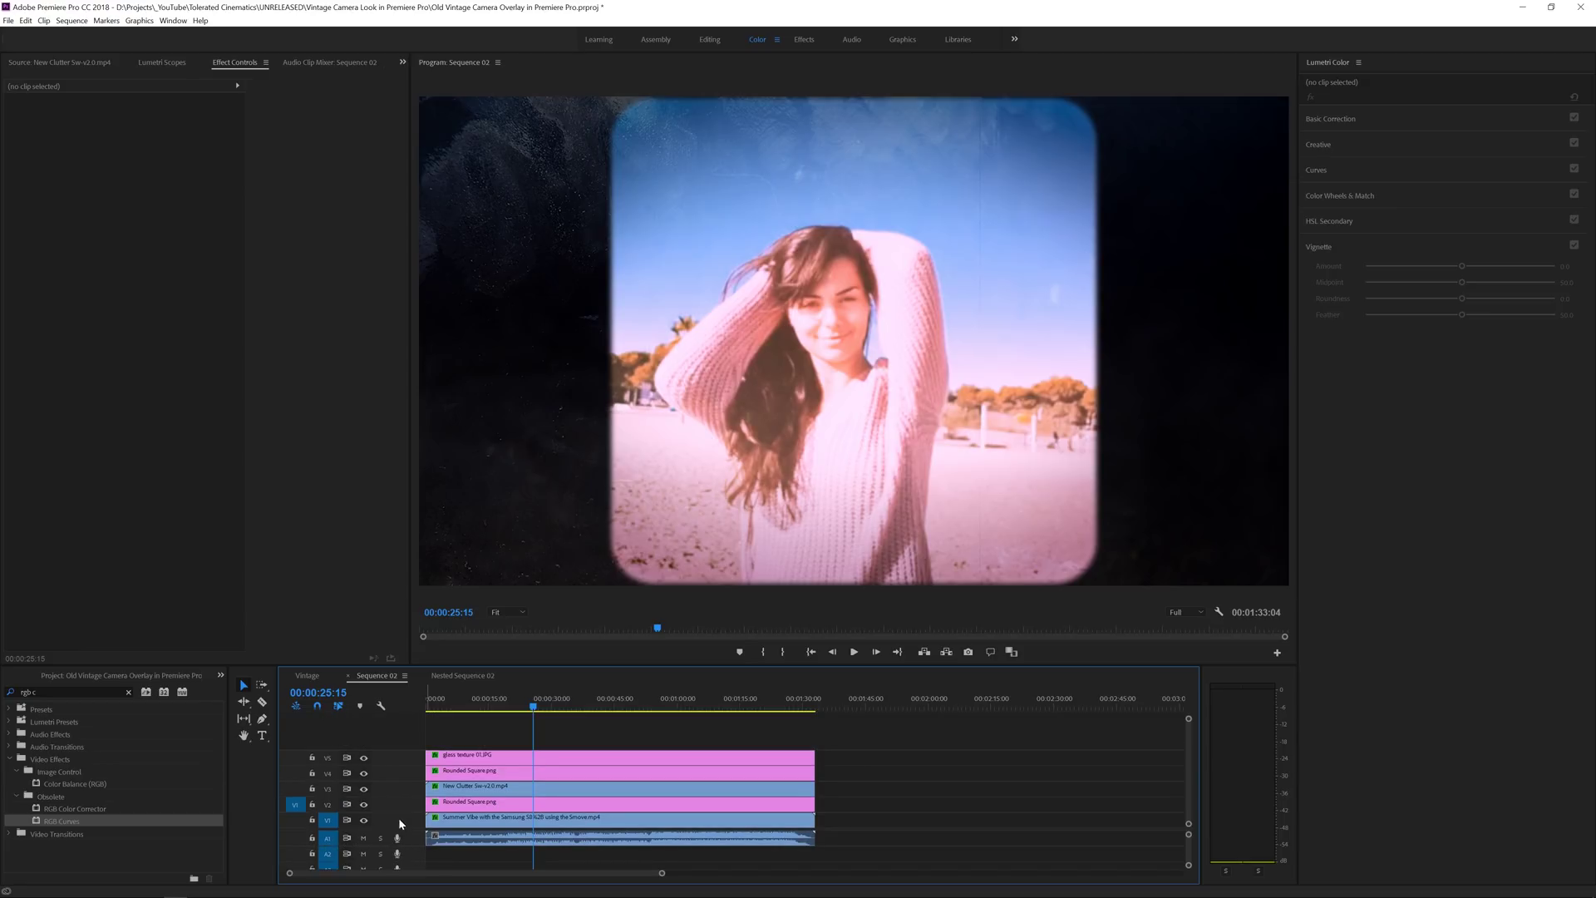
click(441, 818)
key(Home)
key(space)
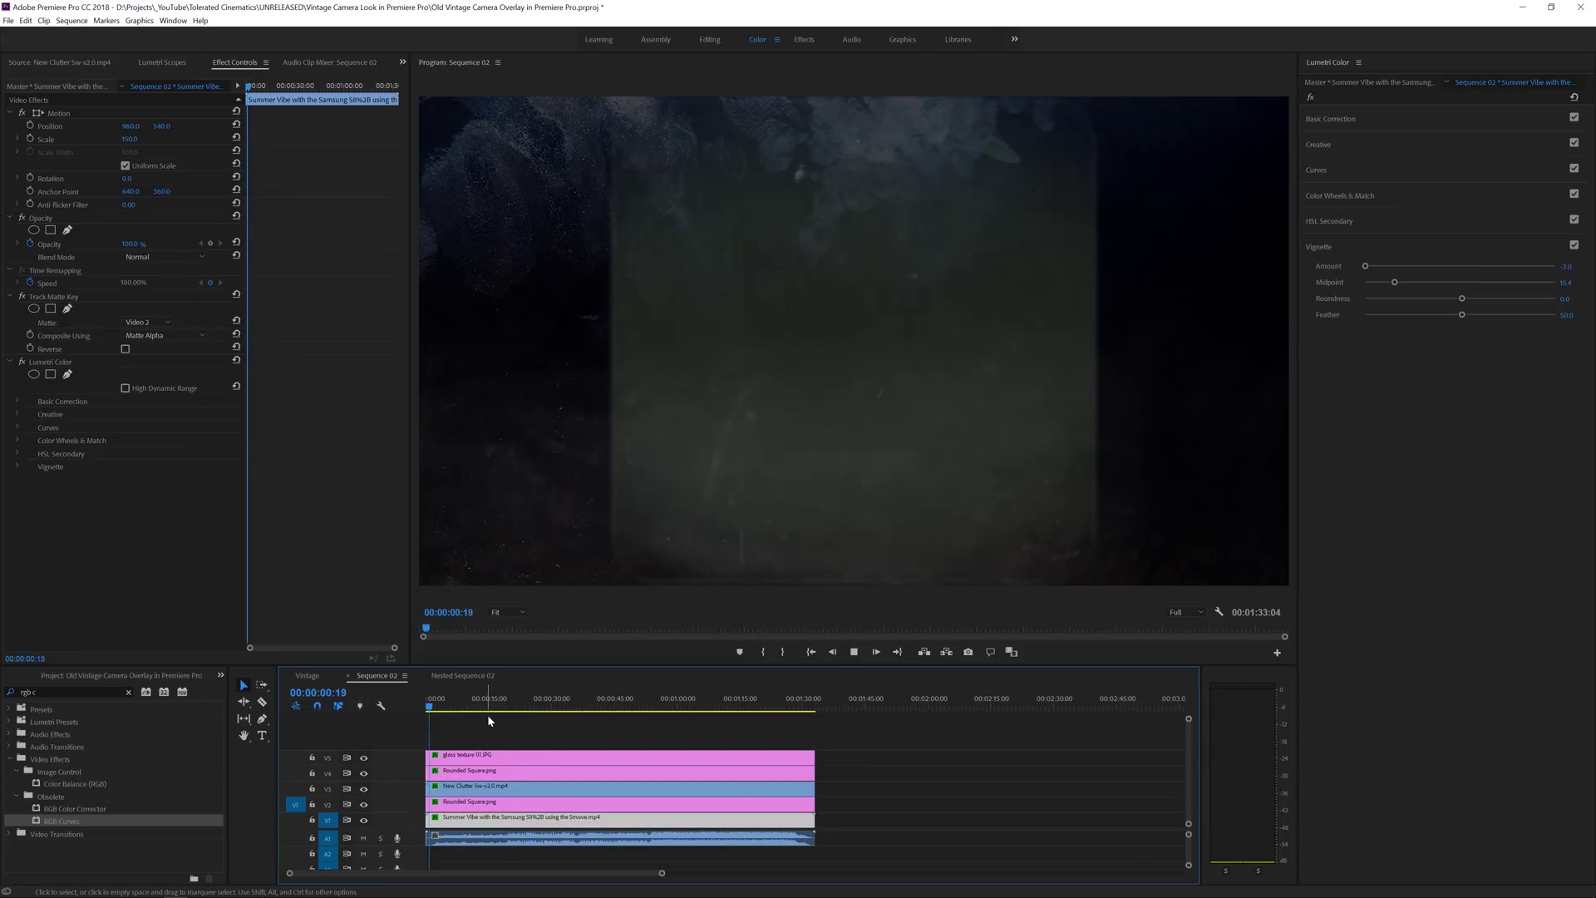
key(space)
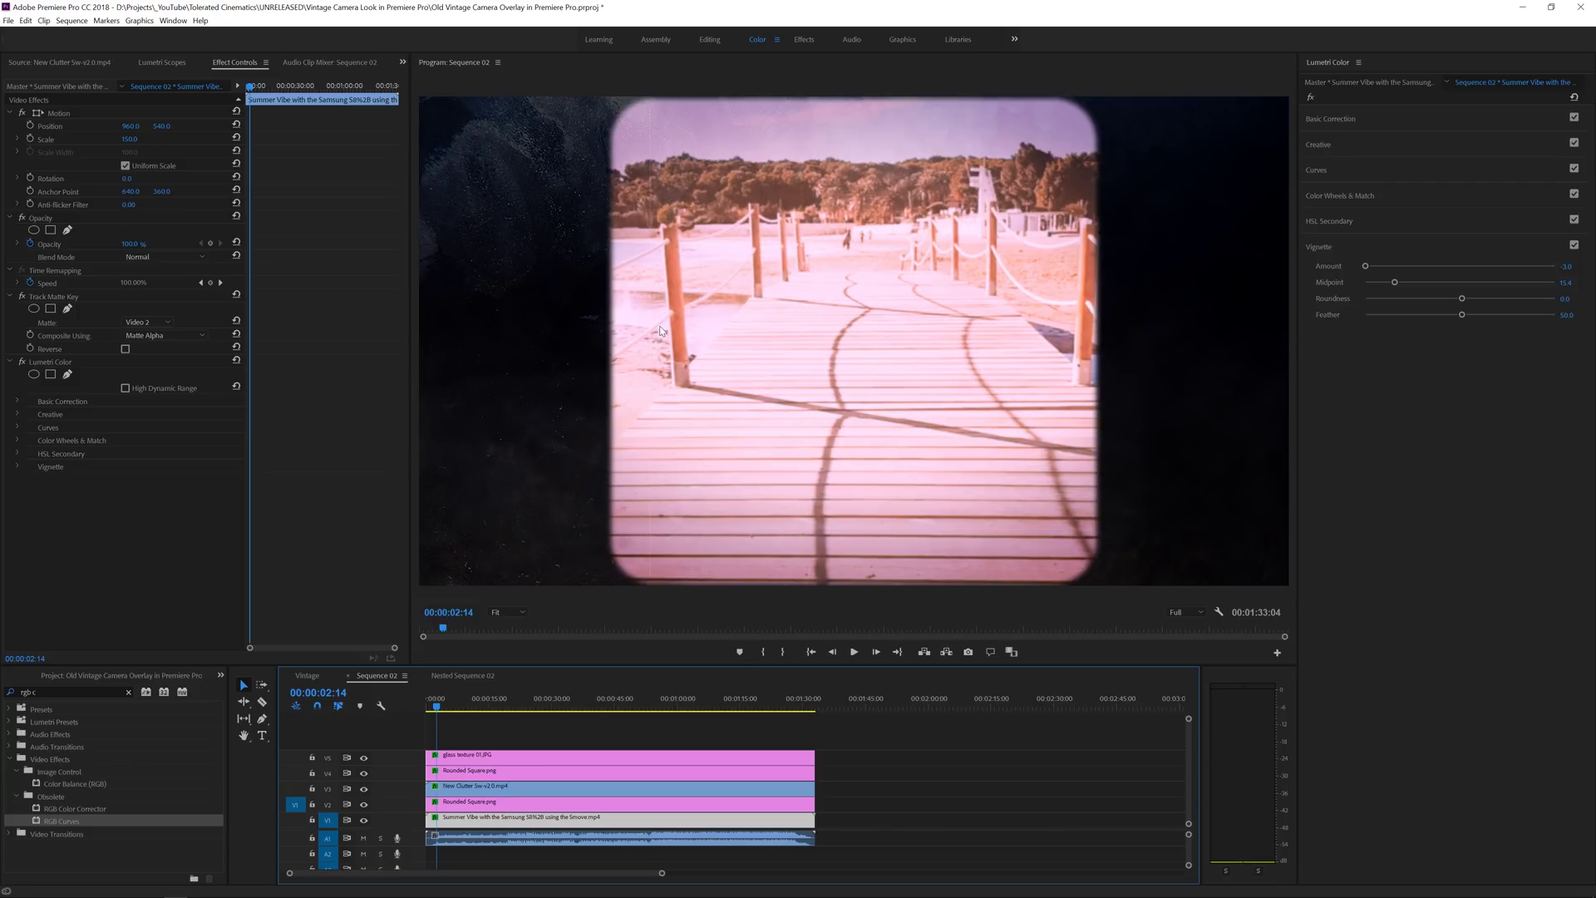
Select every clip in Sequence 02 and nest them as 'Film Overlay'
drag(855, 730, 533, 860)
right_click(546, 826)
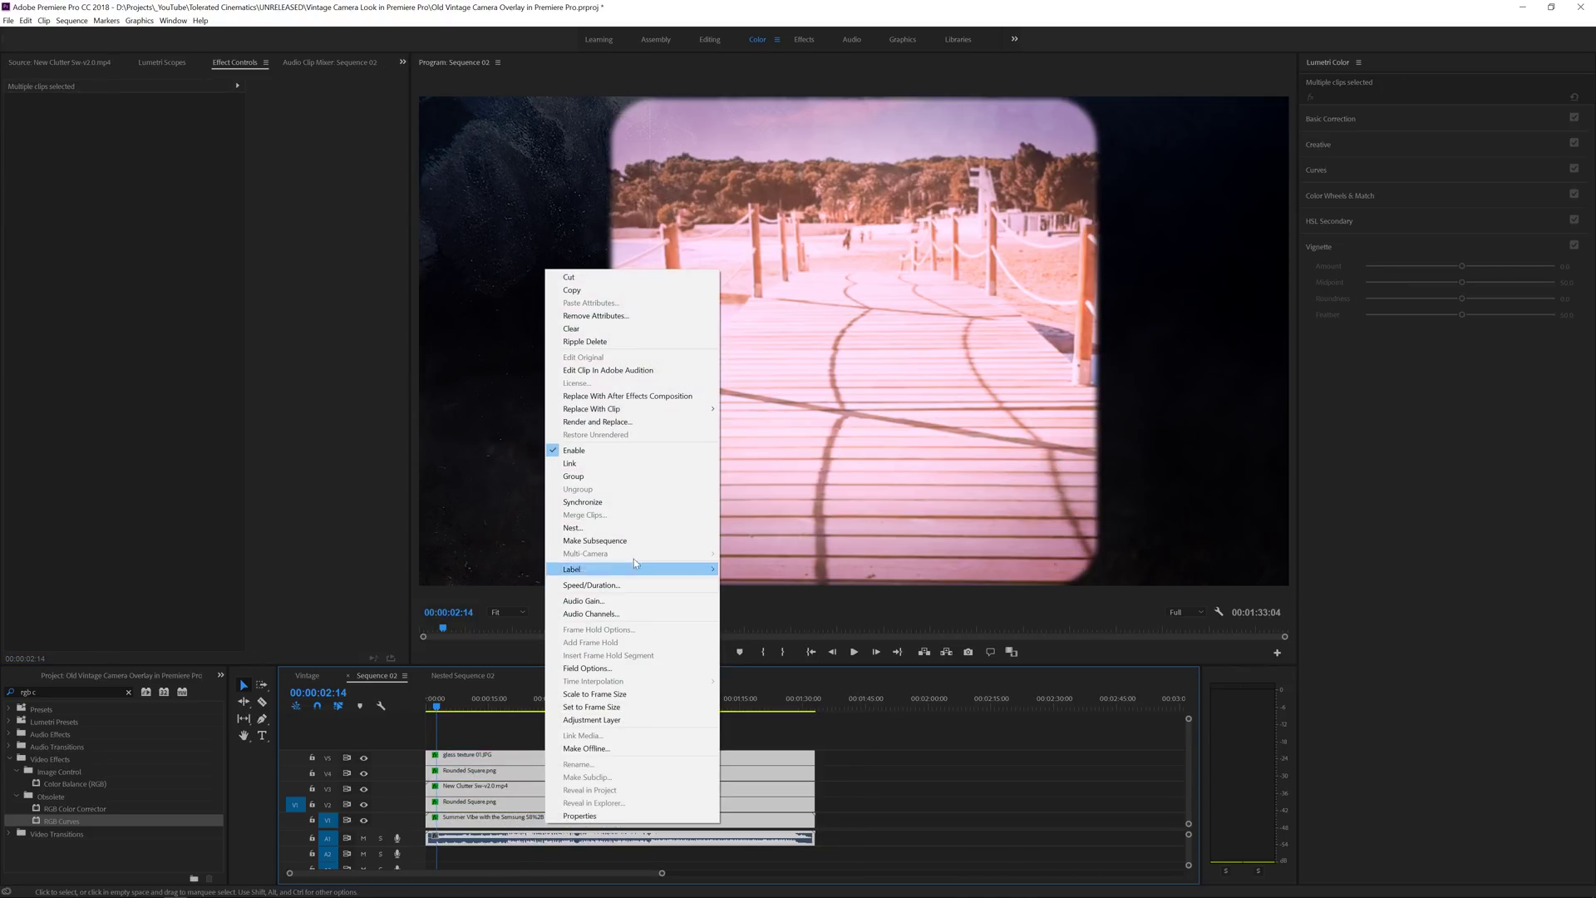
click(612, 528)
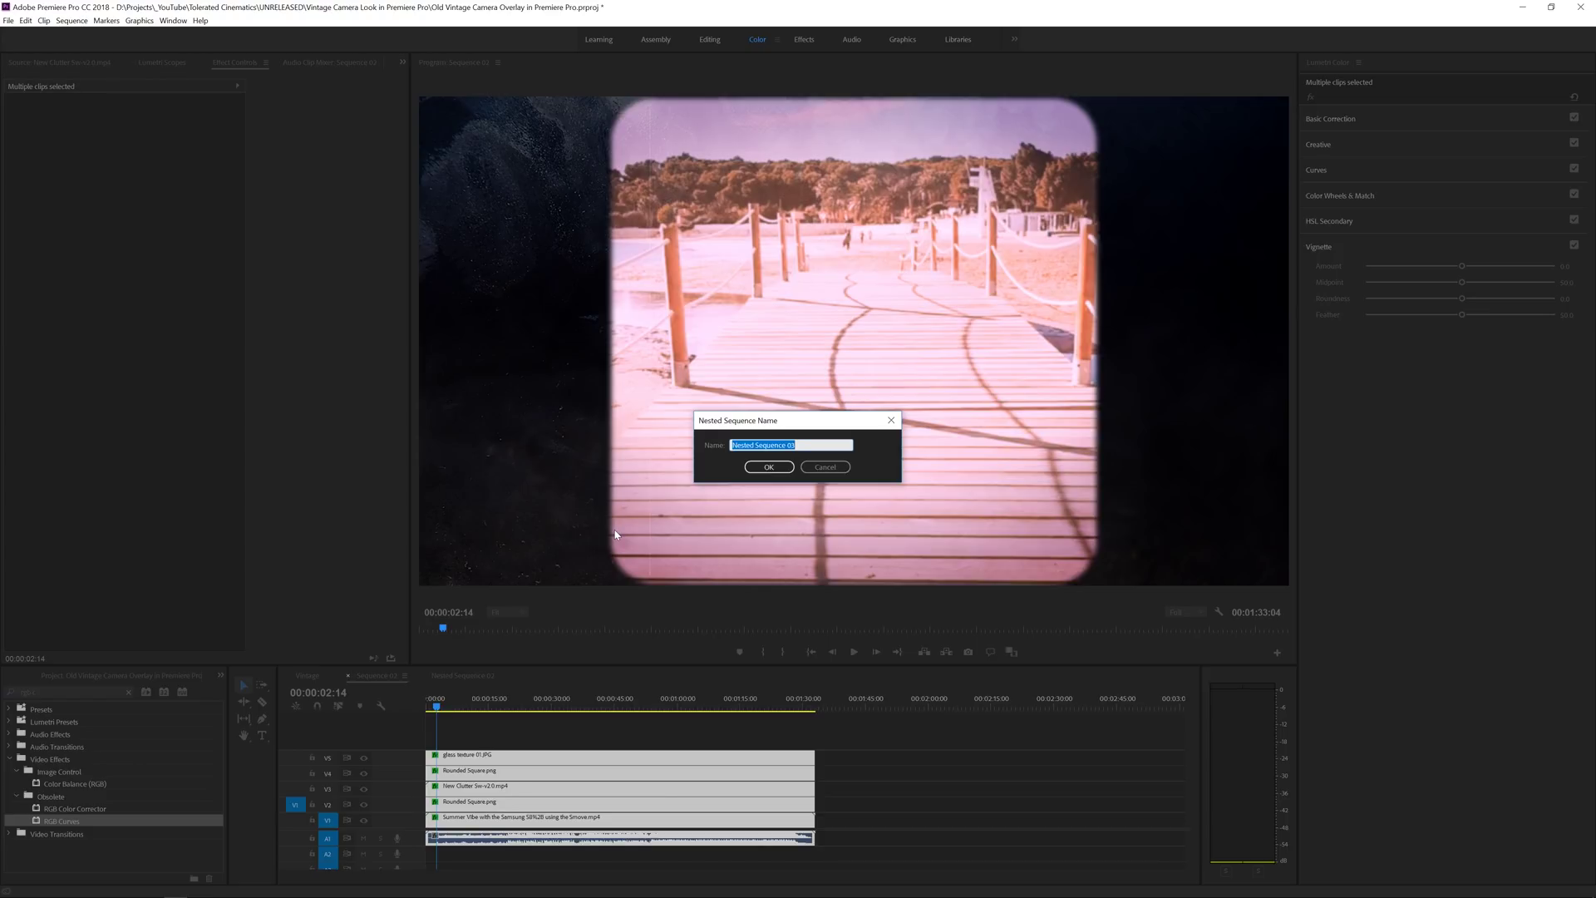
text(Film Overlay)
key(Return)
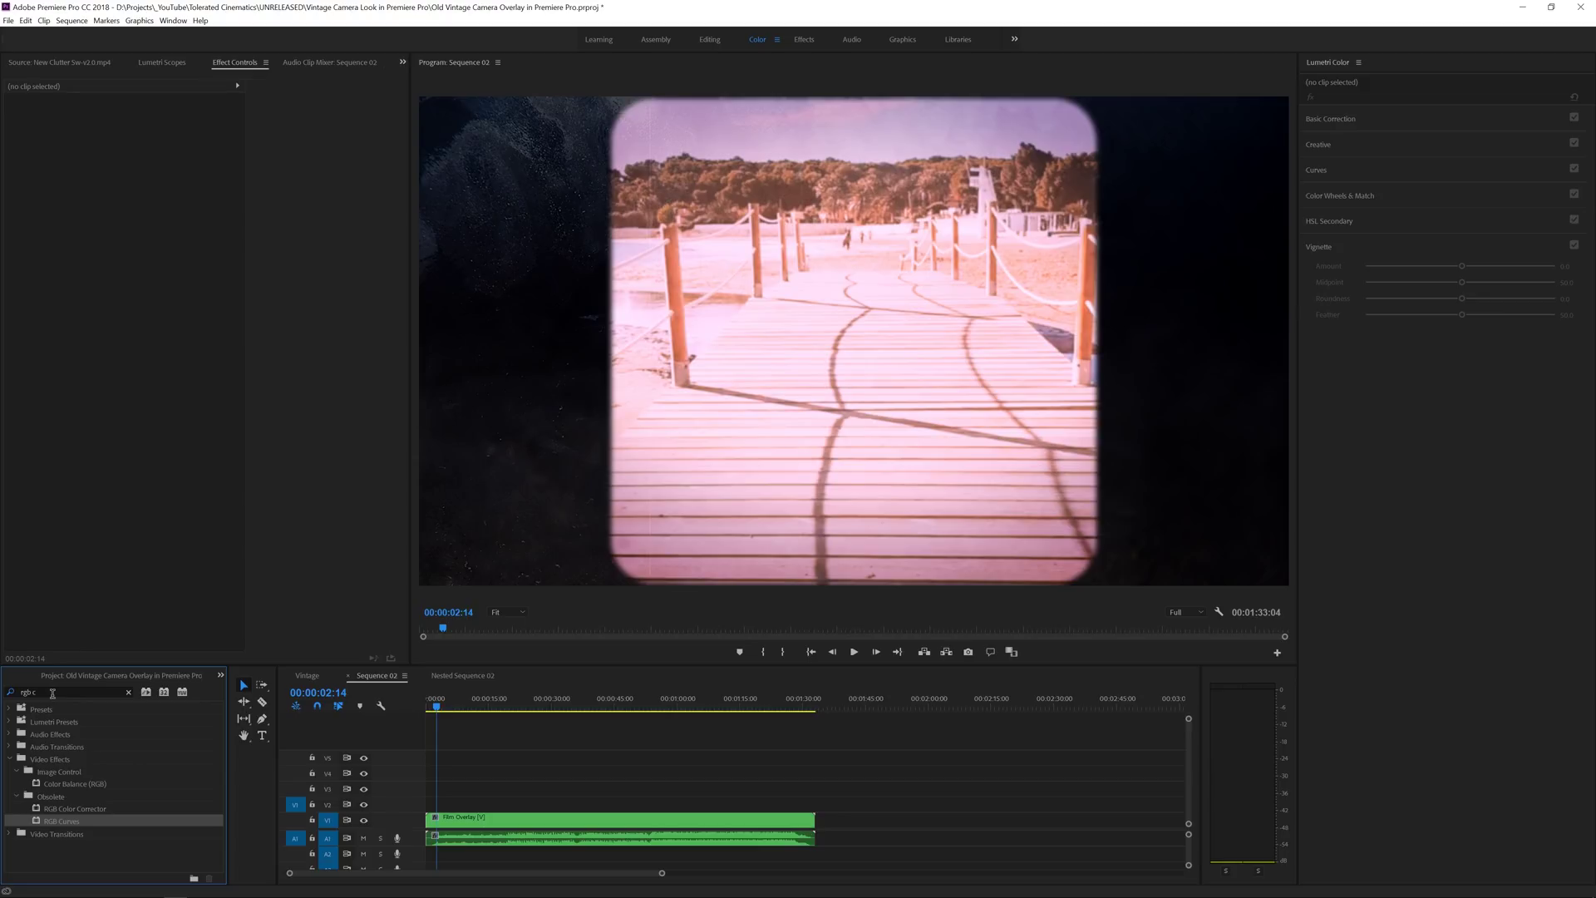
Apply the Camerashake_Low_Medium-shot_2 preset to the Film Overlay clip
click(128, 691)
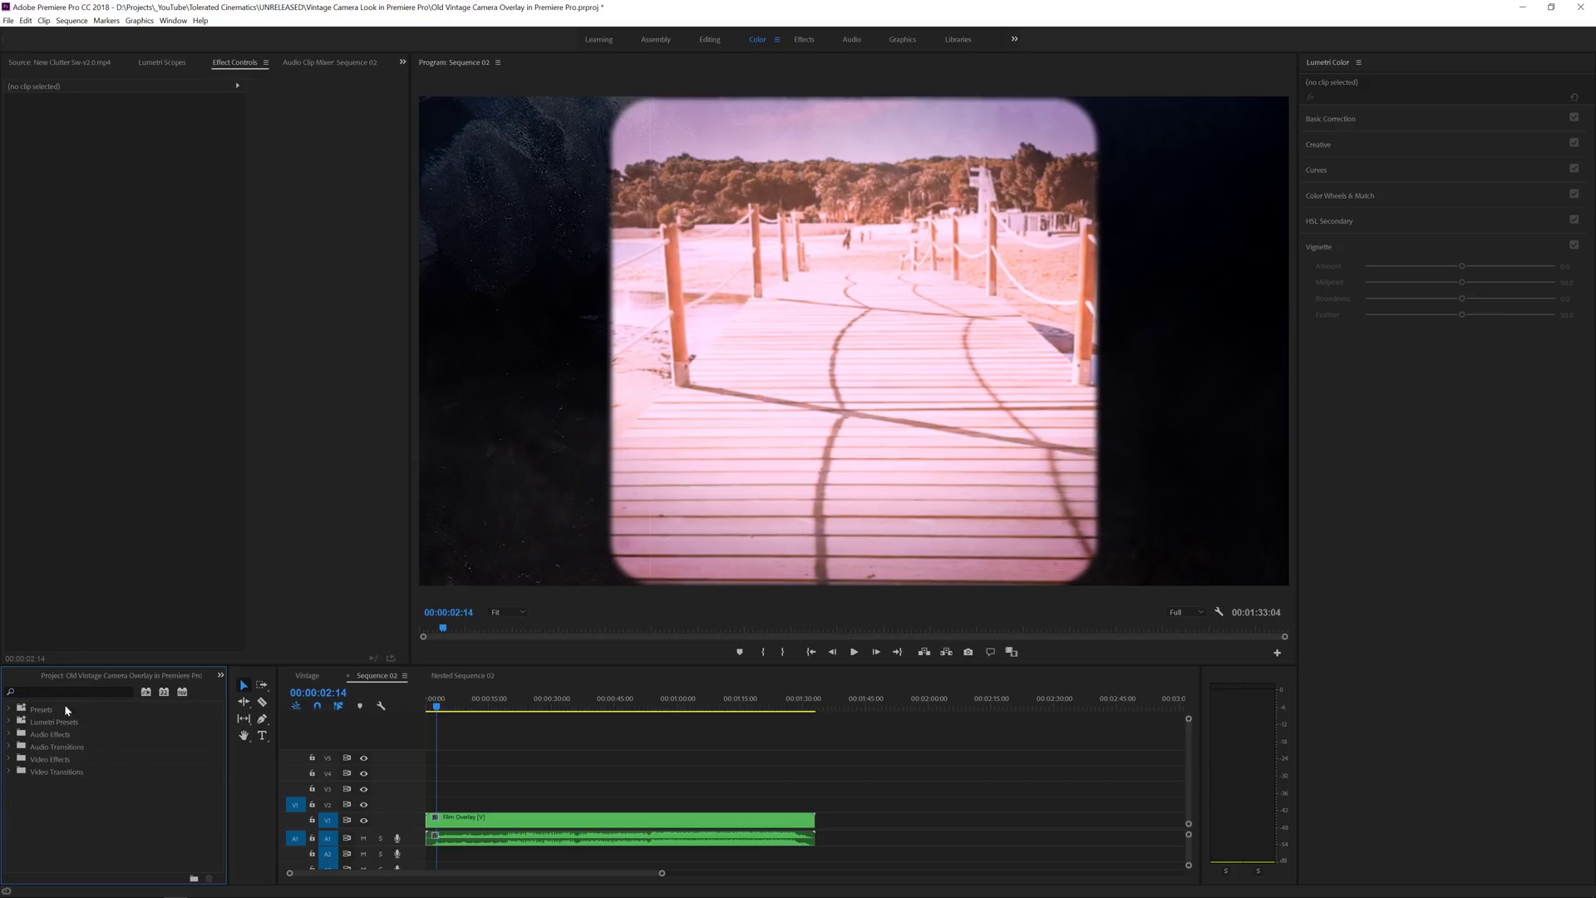
click(9, 709)
scroll(21, 798, down, 2)
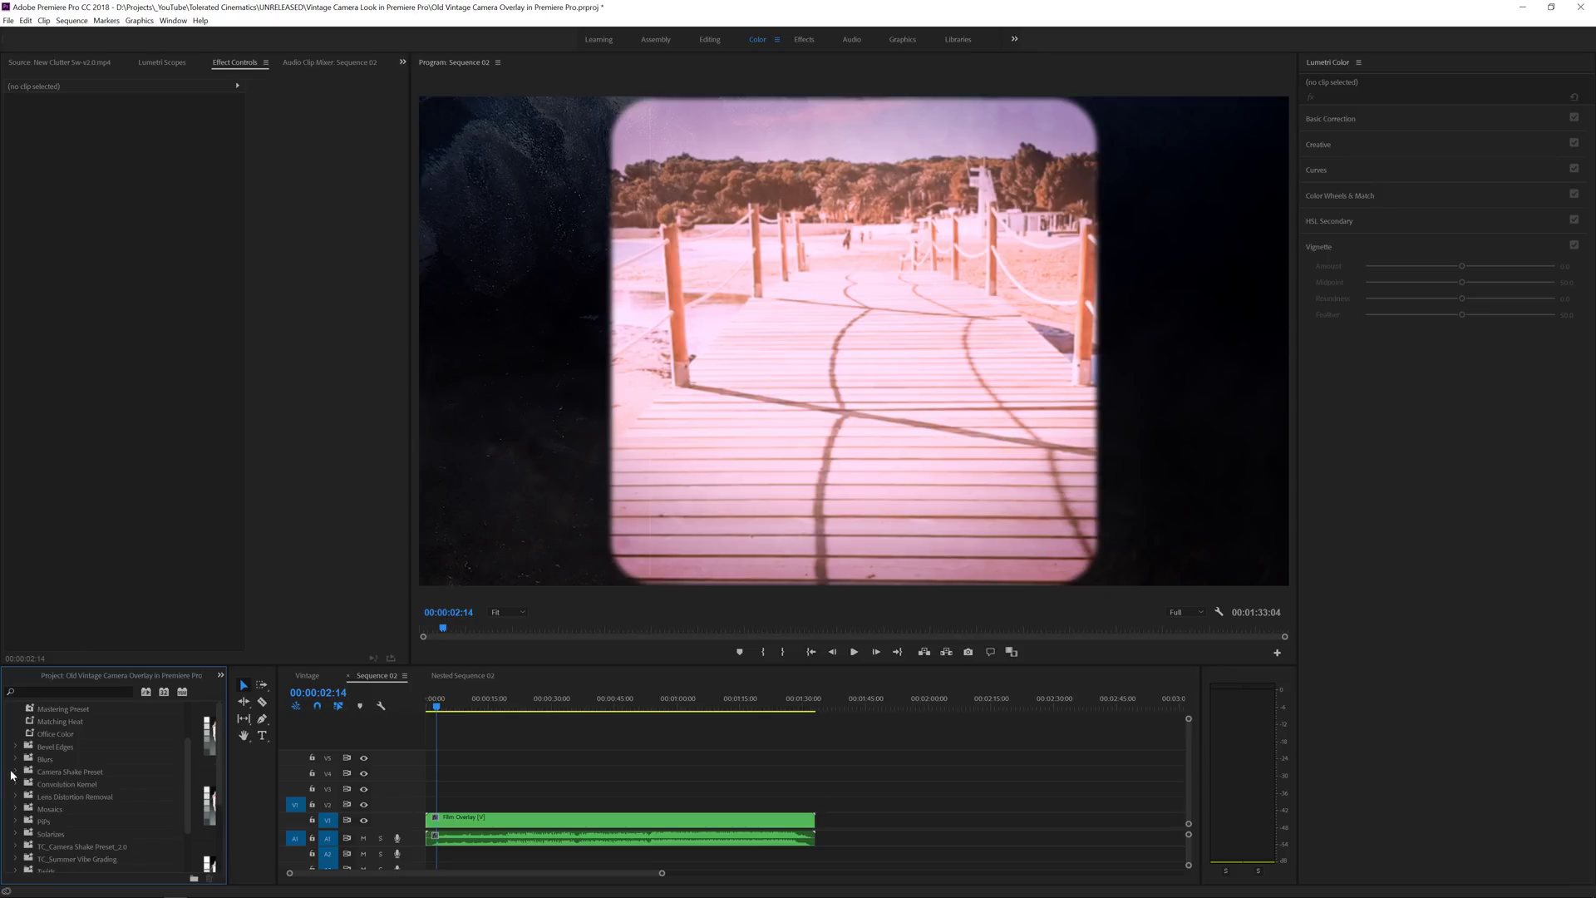
click(12, 773)
scroll(50, 775, down, 3)
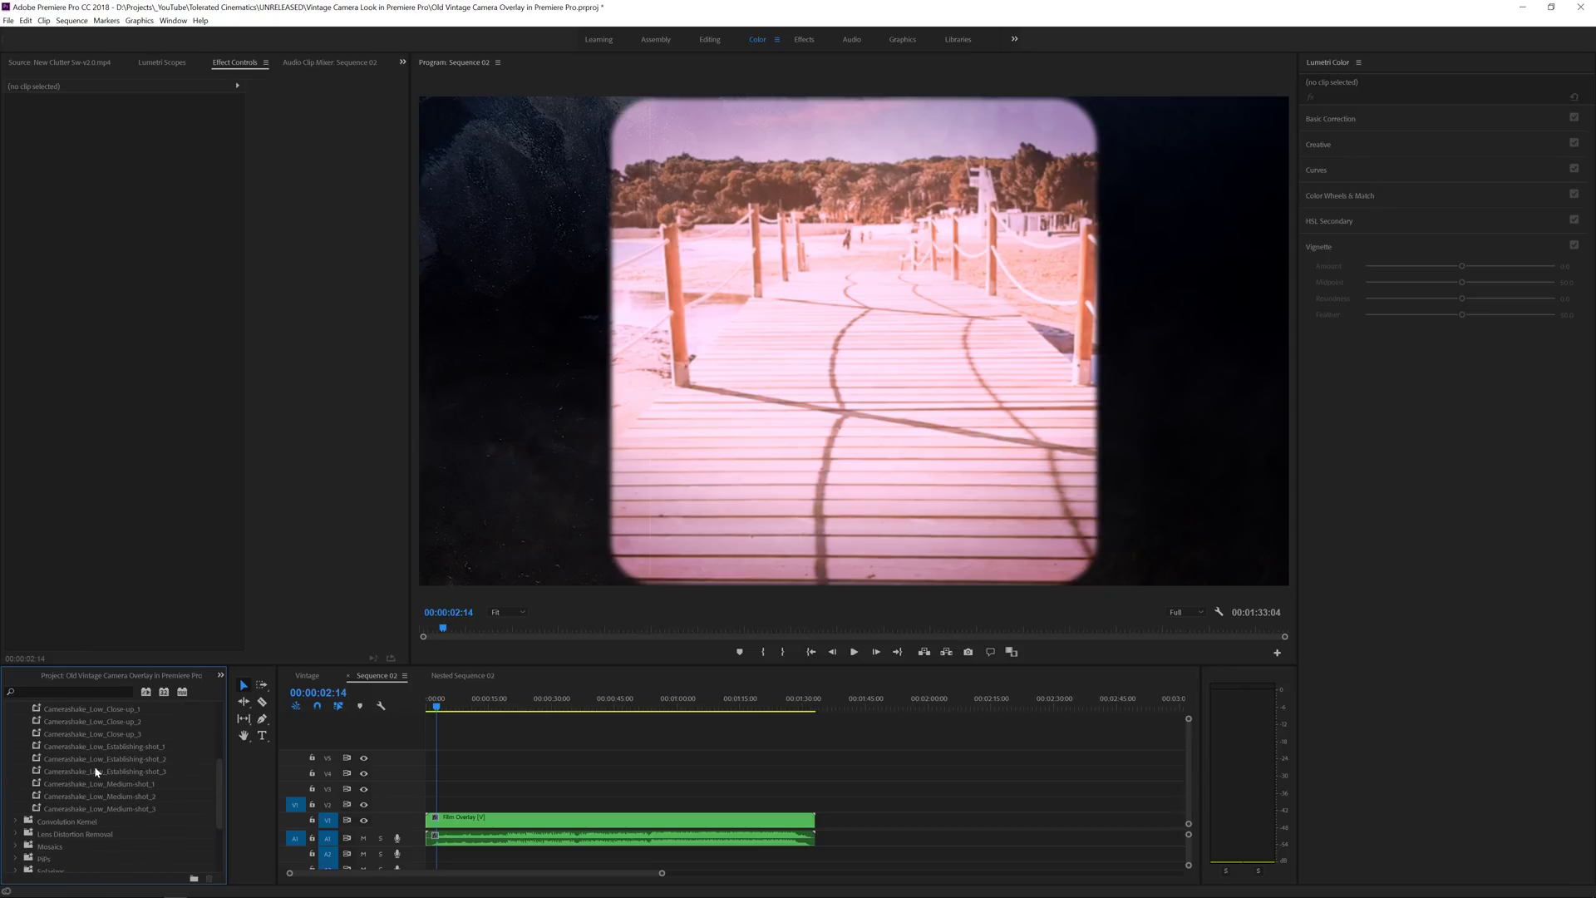
drag(98, 798, 551, 826)
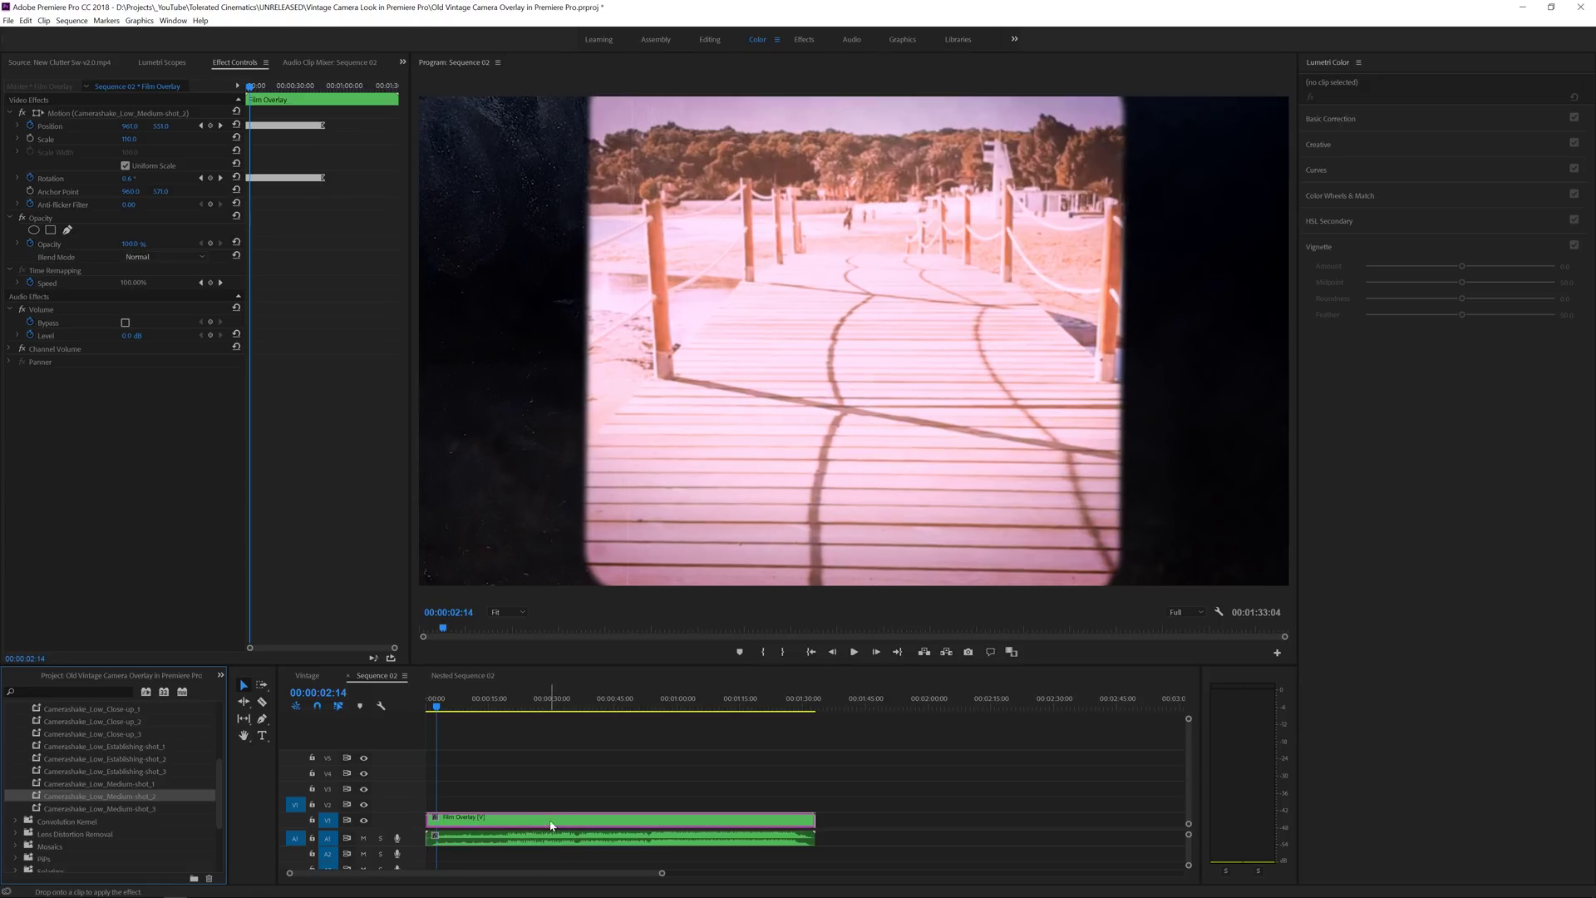
Scale the shaking film frame to 97, preview the shake, and list the project bins
click(453, 701)
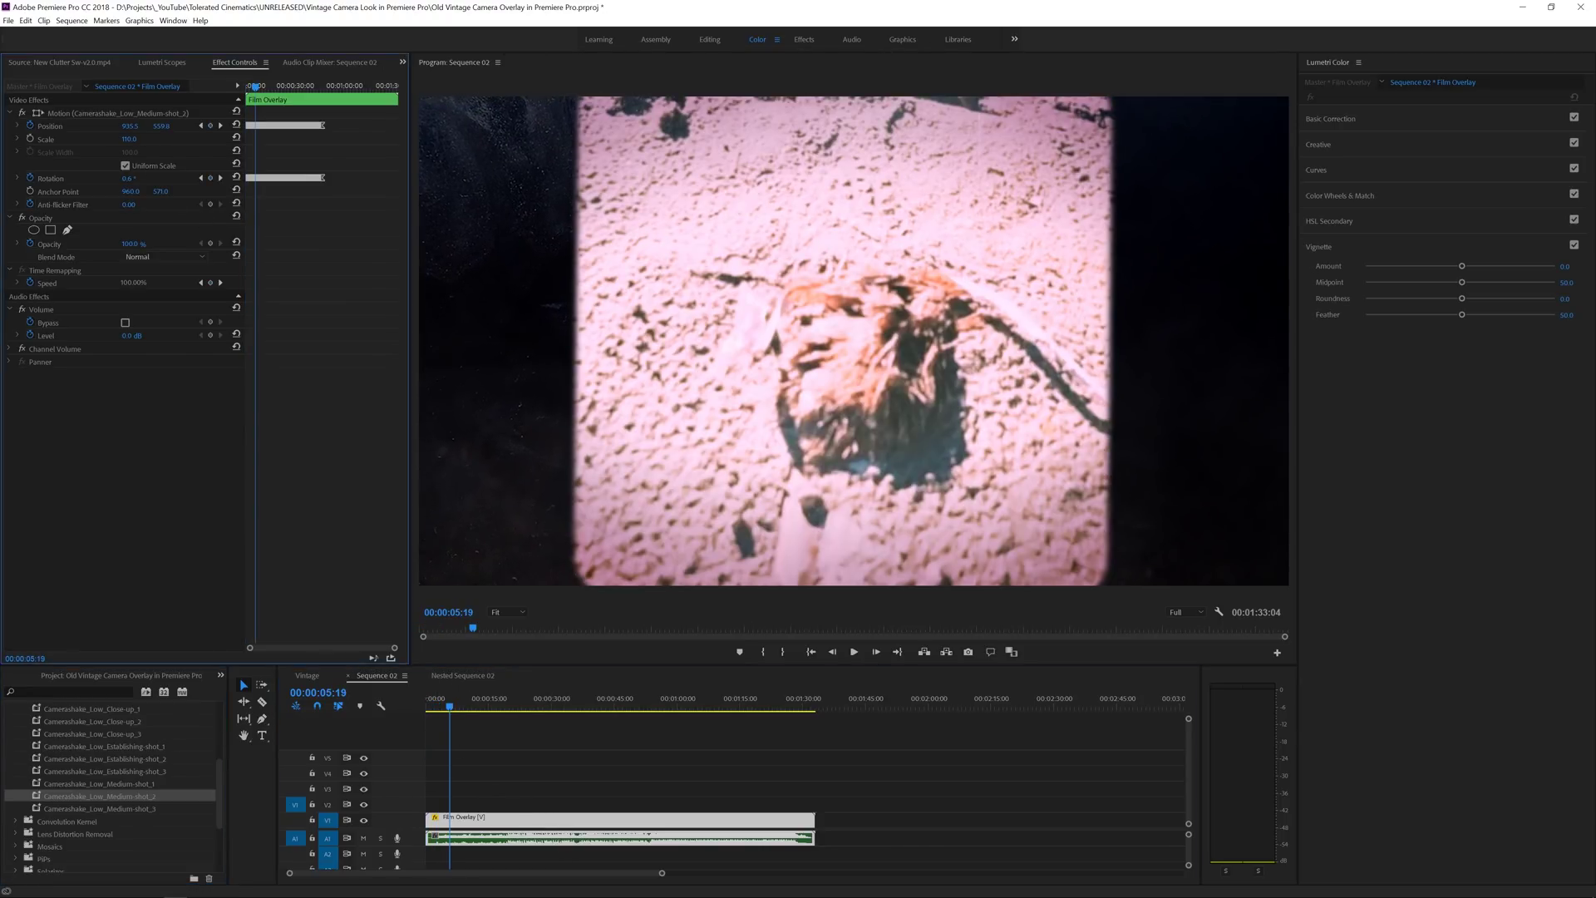
mouse_move(129, 138)
mouse_down()
mouse_move(115, 139)
mouse_move(138, 139)
mouse_up()
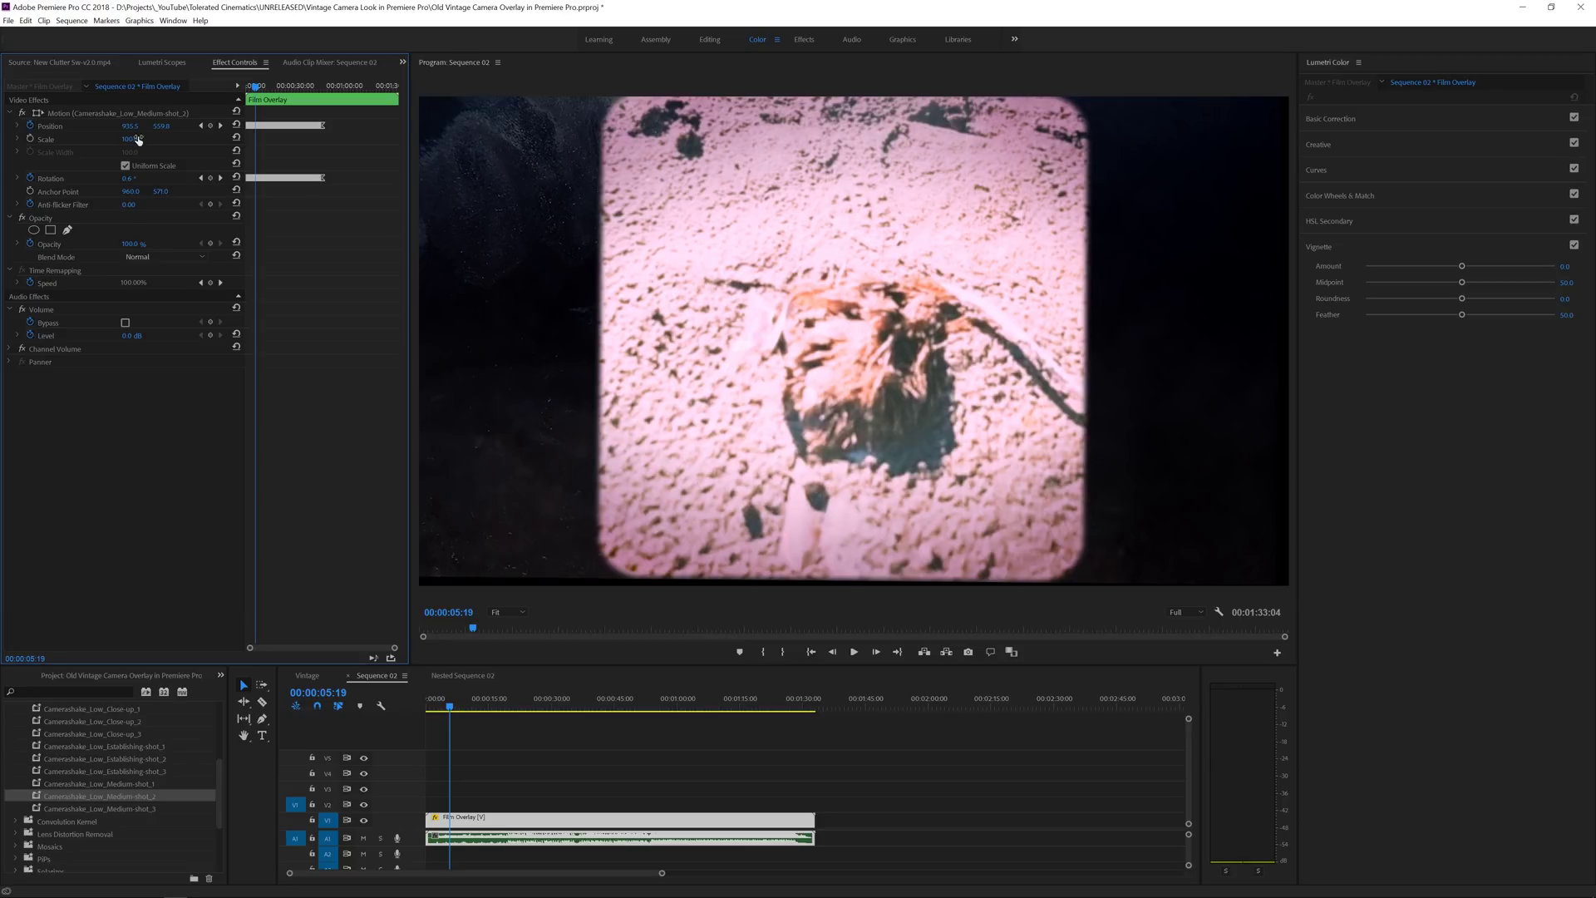
drag(459, 714, 426, 706)
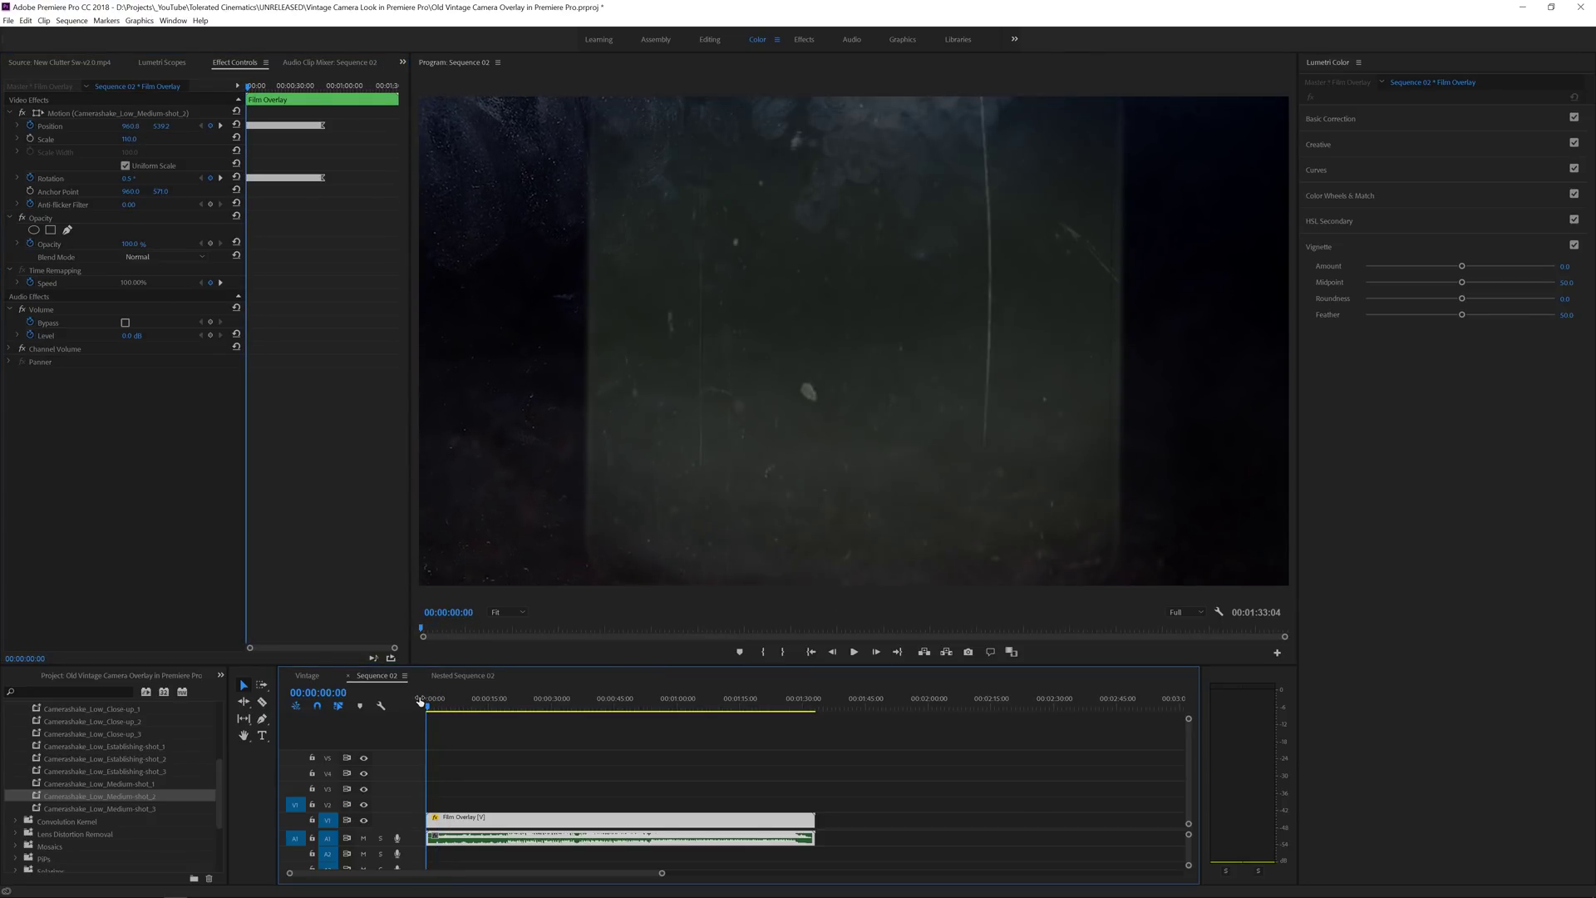
key(space)
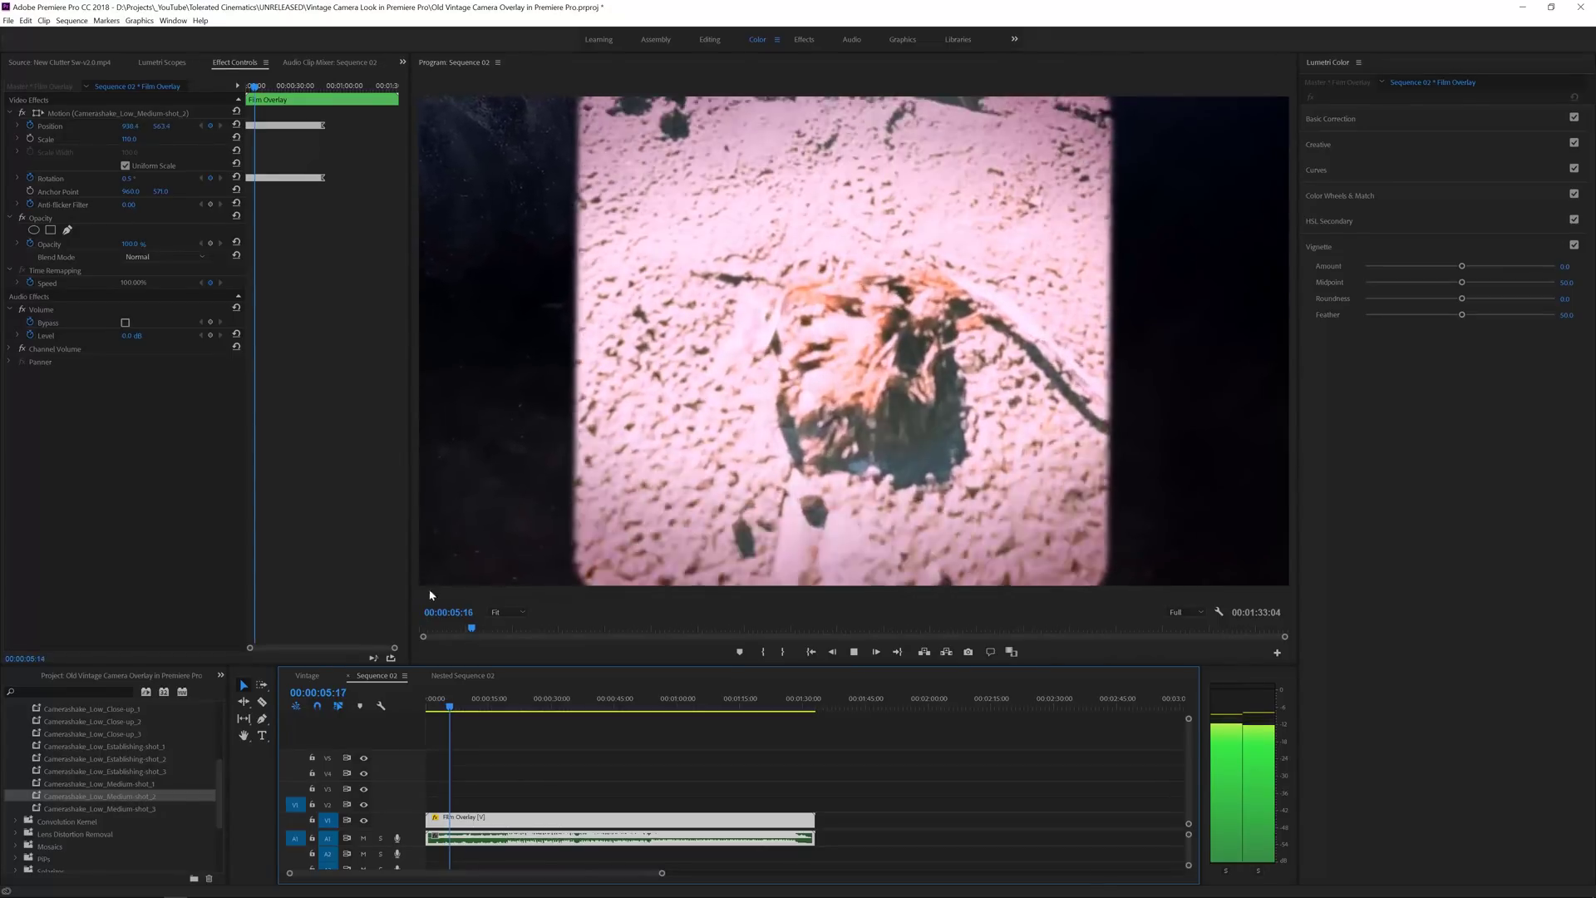
key(space)
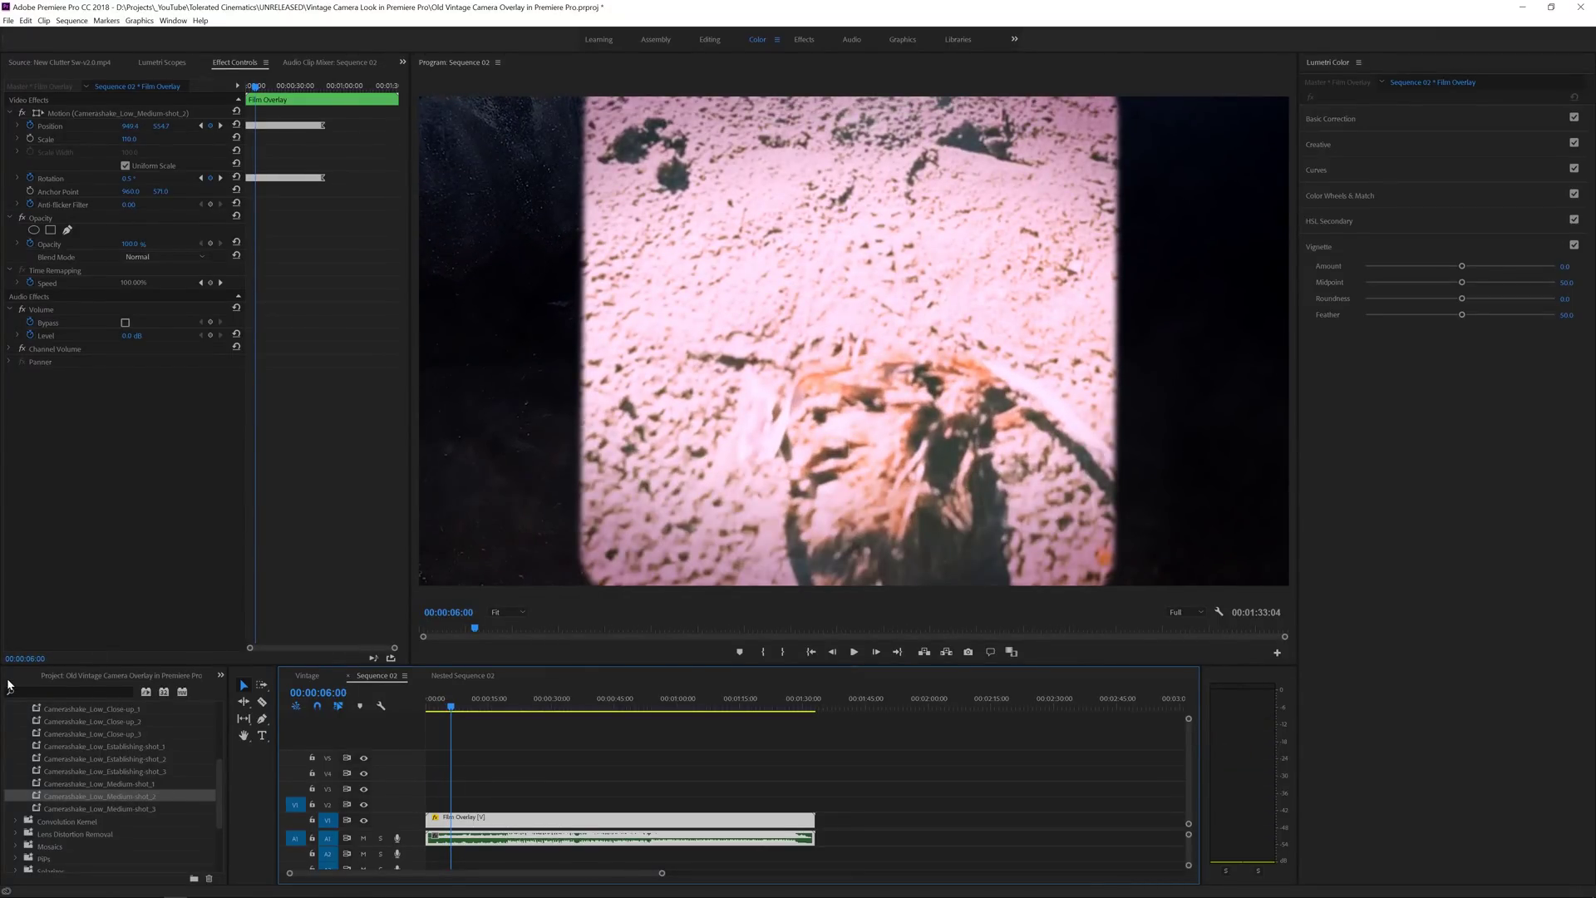
click(221, 676)
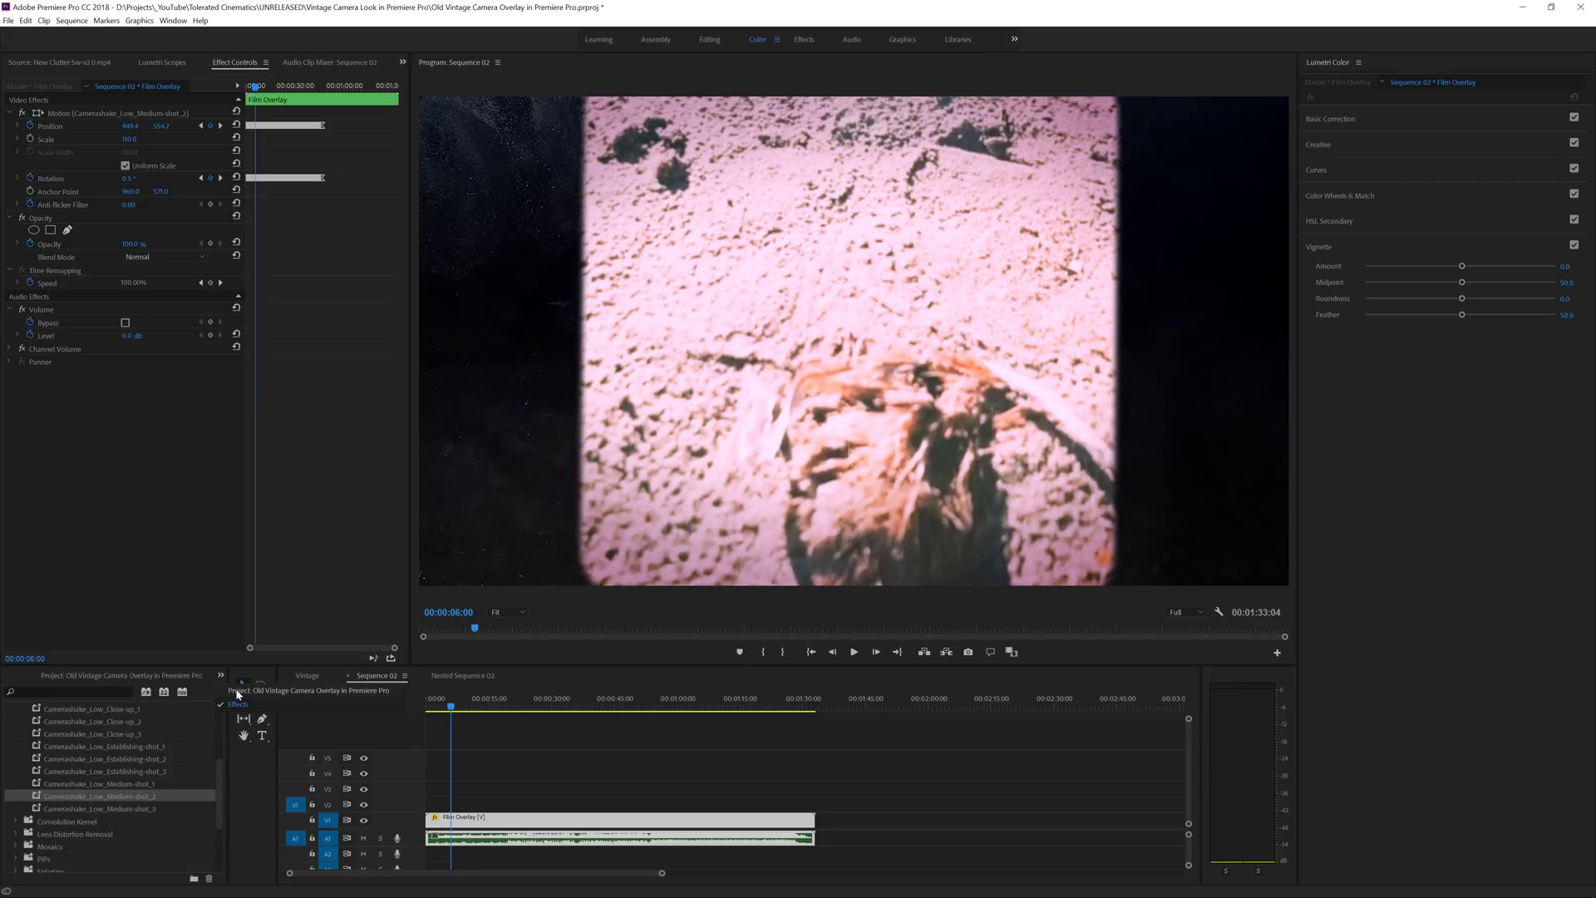
click(237, 693)
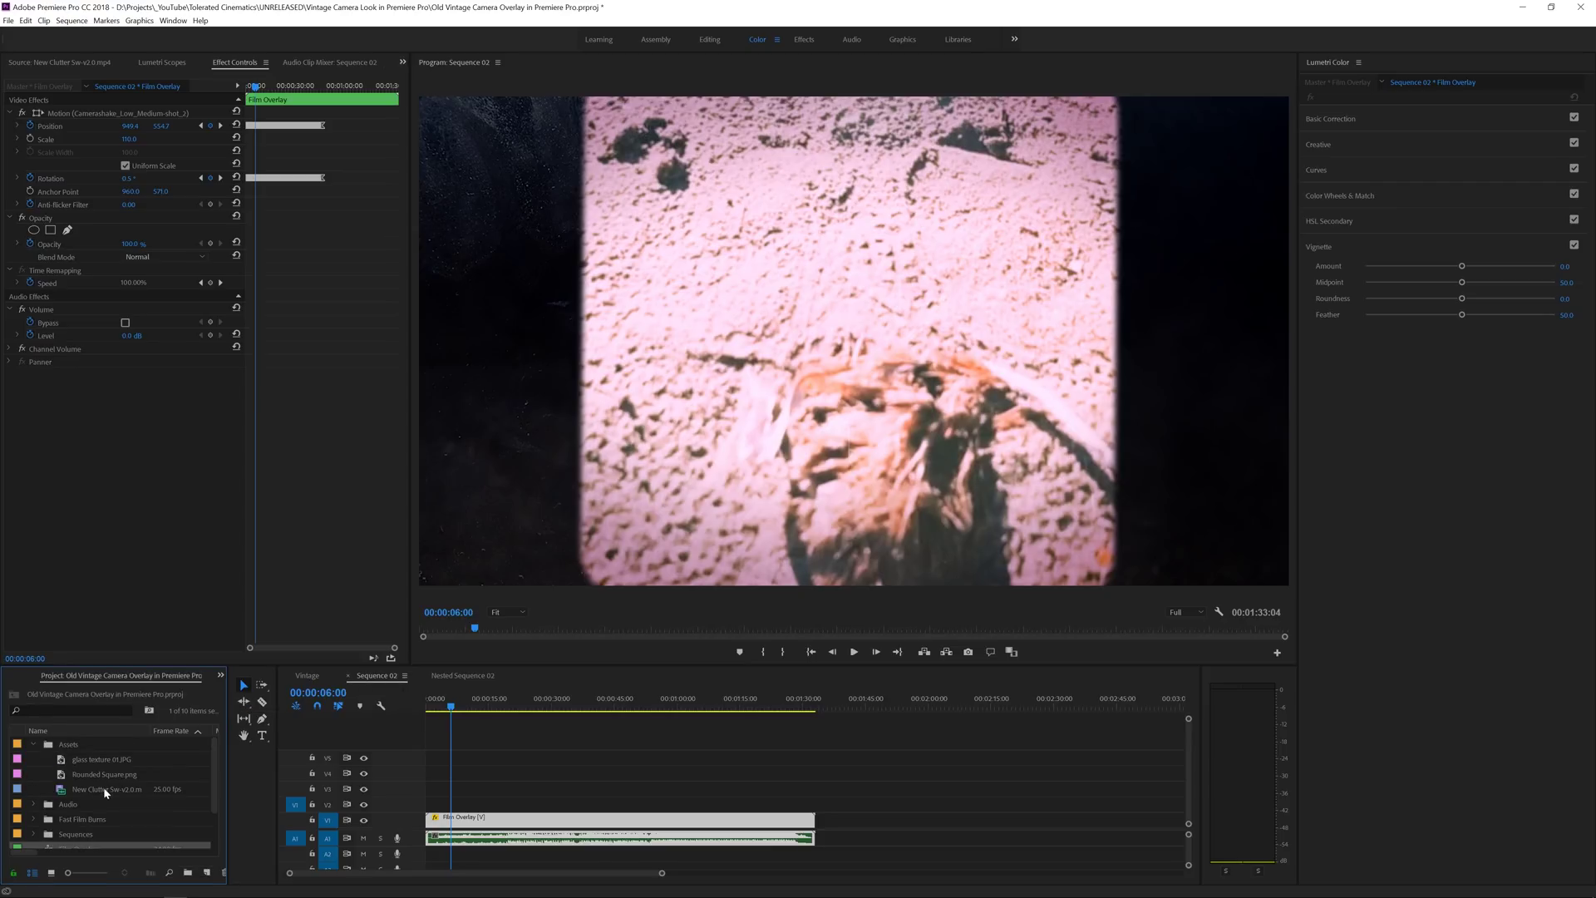
Mark FAST FILM BURN 01's out point at 00:00:01:23 and place the excerpt on V2 at the start
click(33, 744)
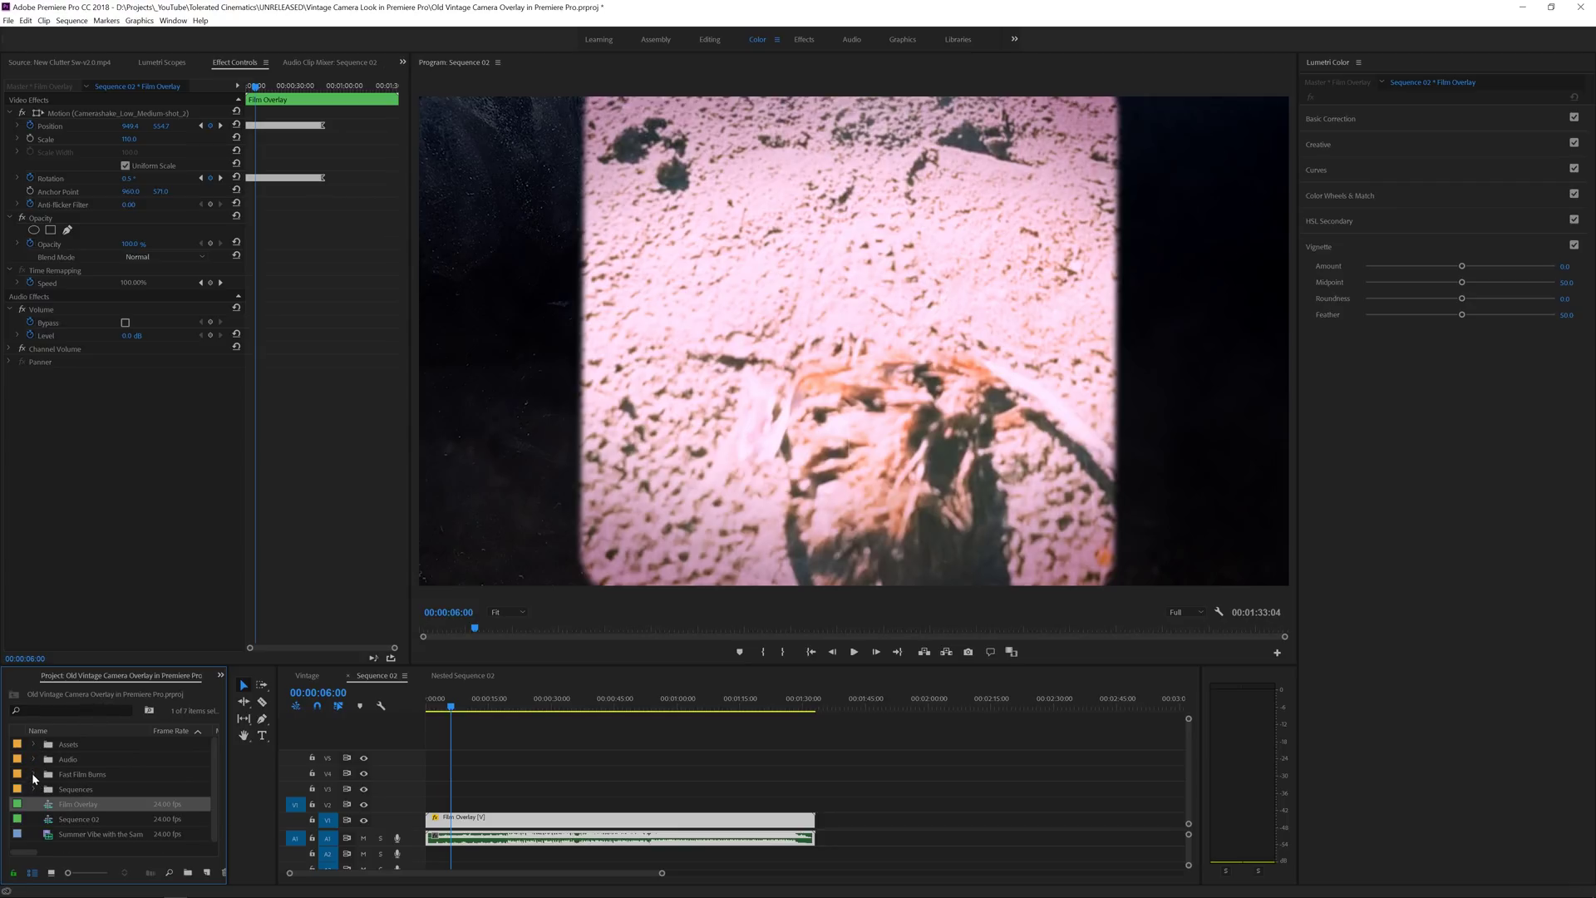
click(33, 774)
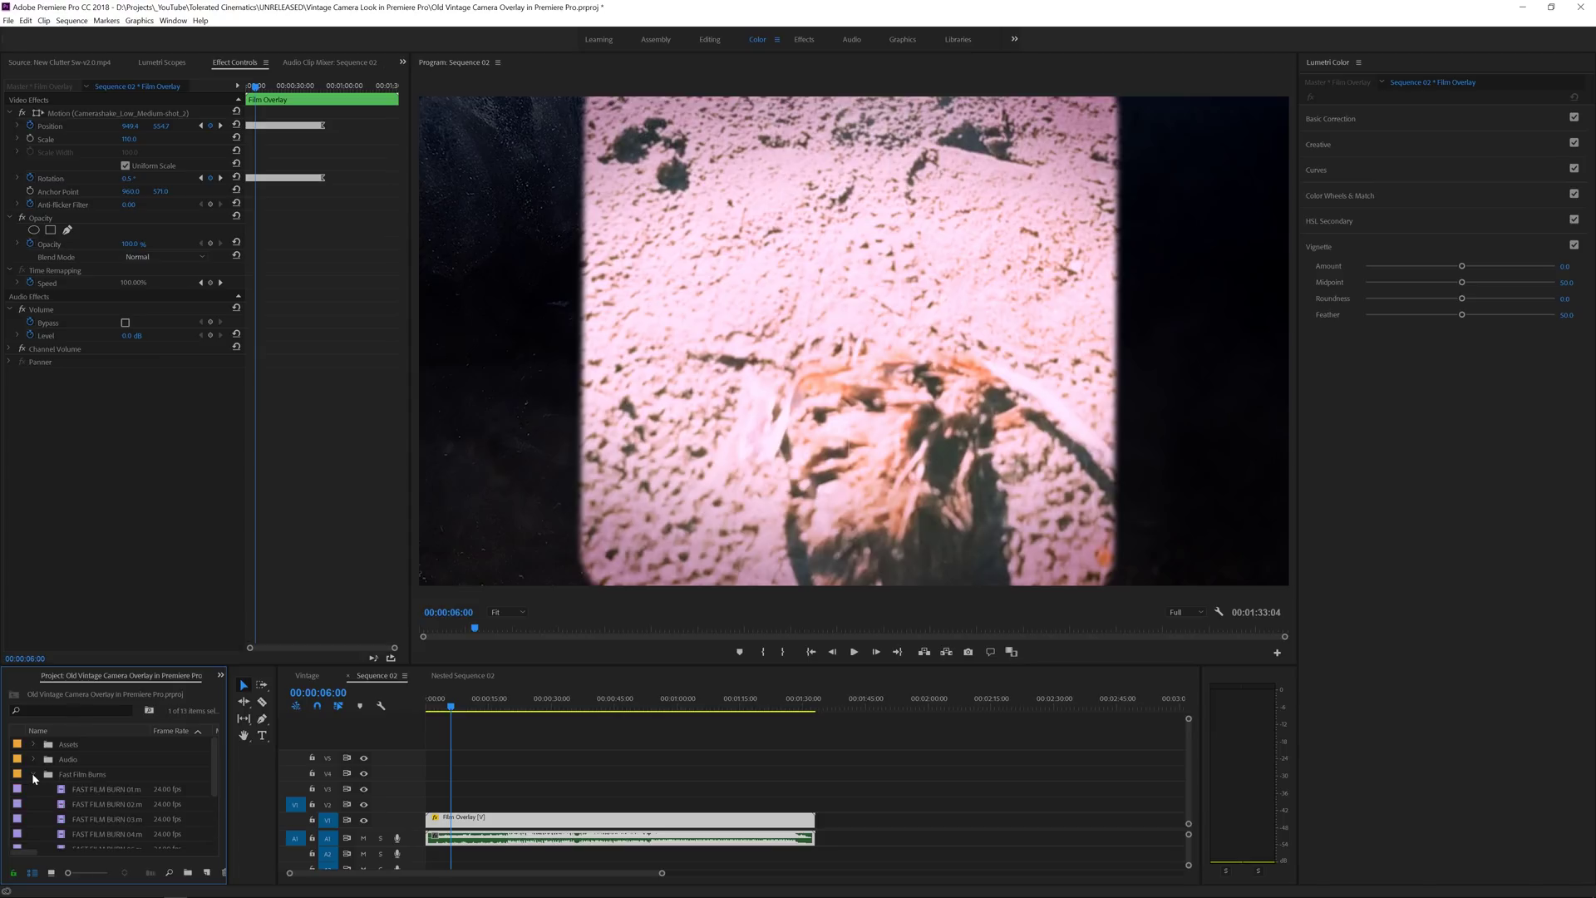
scroll(51, 788, down, 1)
double_click(96, 759)
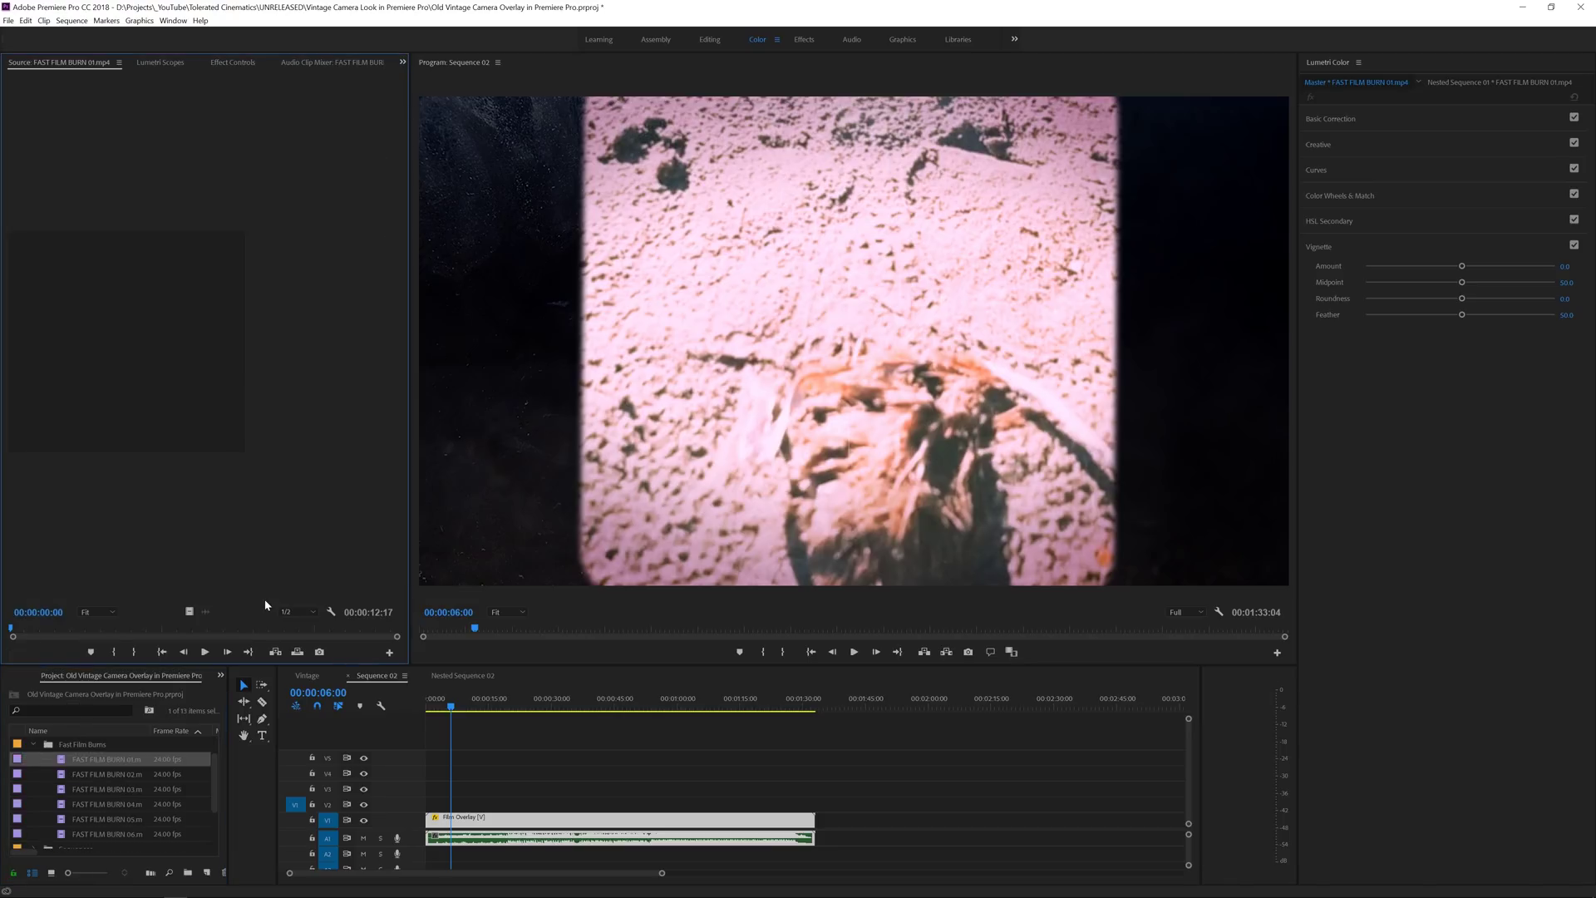
click(67, 630)
click(82, 630)
mouse_move(66, 635)
mouse_down()
mouse_move(51, 629)
mouse_move(70, 629)
mouse_up()
click(134, 650)
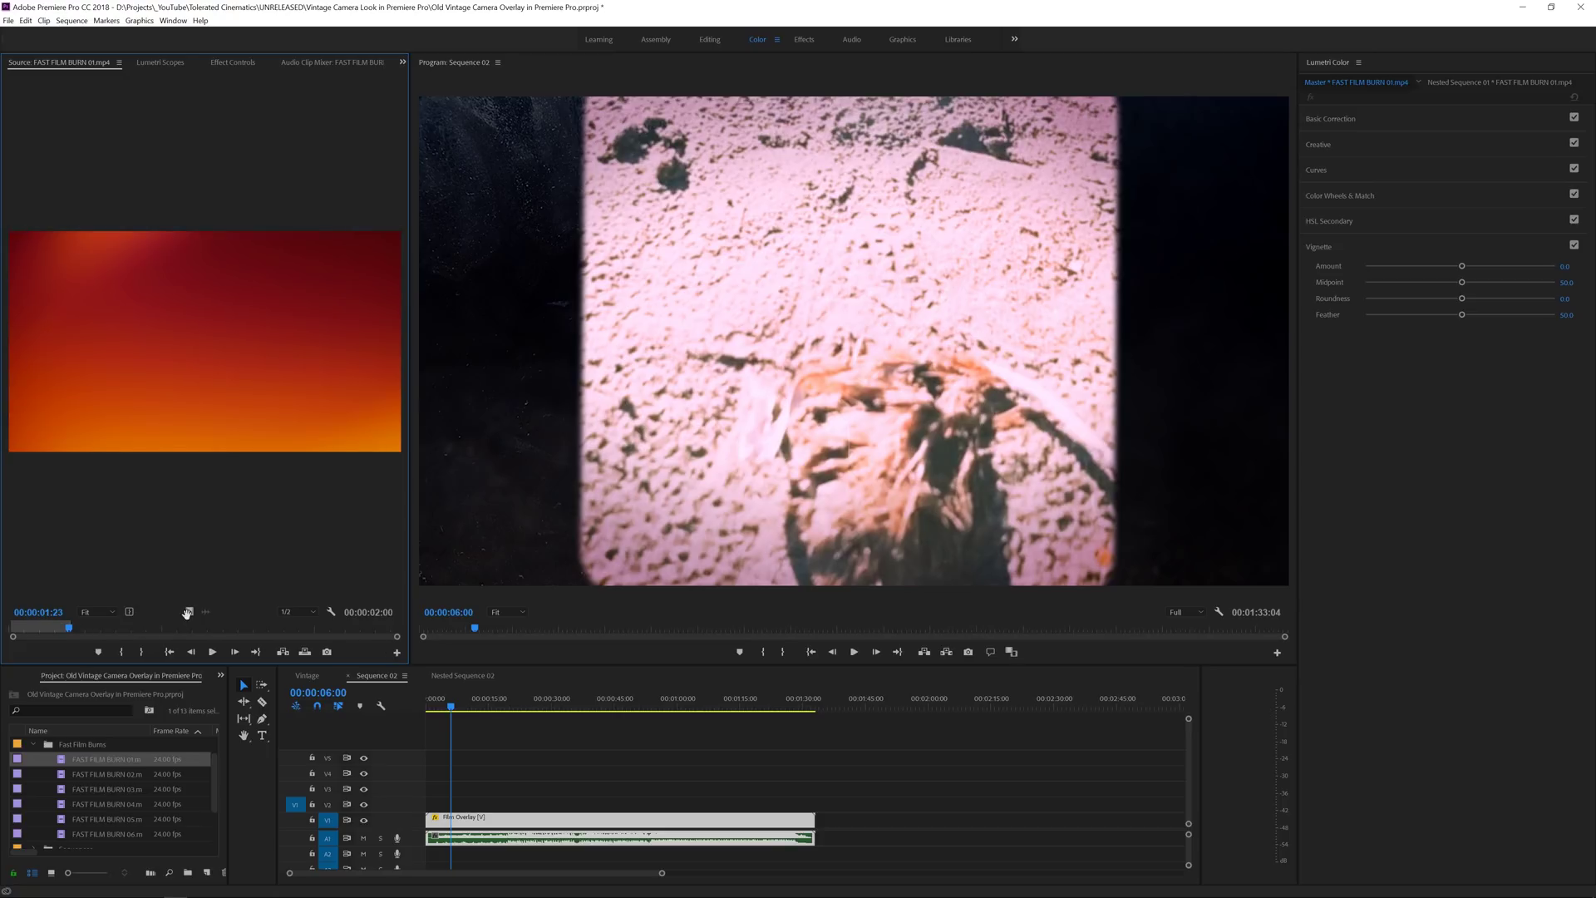
mouse_move(189, 612)
mouse_down()
mouse_move(441, 765)
mouse_move(429, 807)
mouse_up()
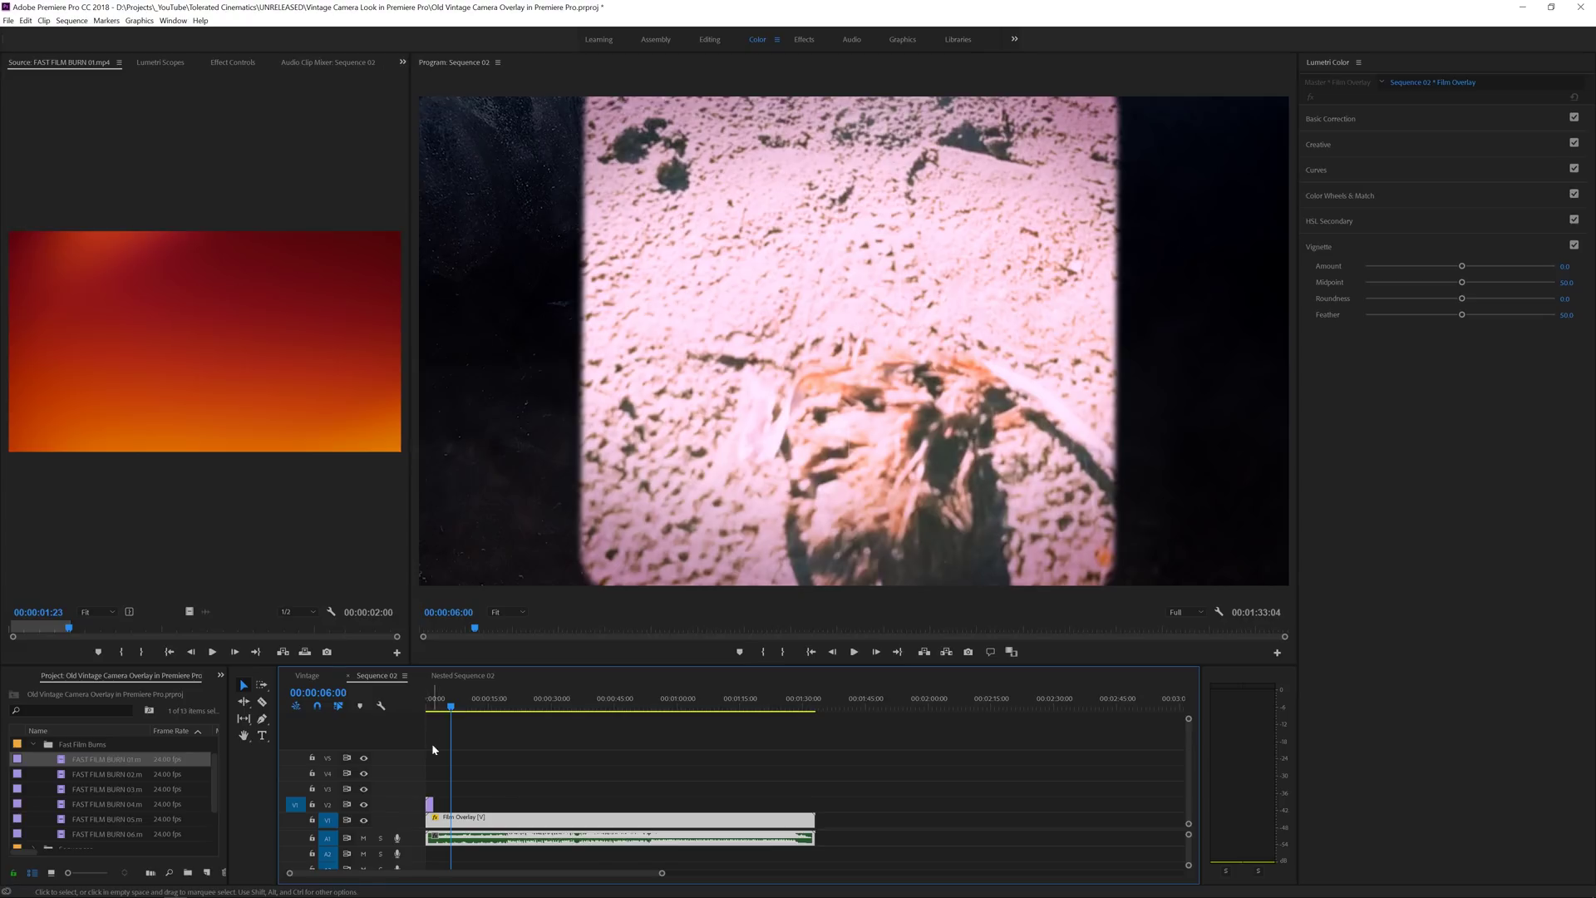
Give FAST FILM BURN 01 a scale of 50 and Screen blend mode, then preview it
key(Home)
key(space)
click(429, 805)
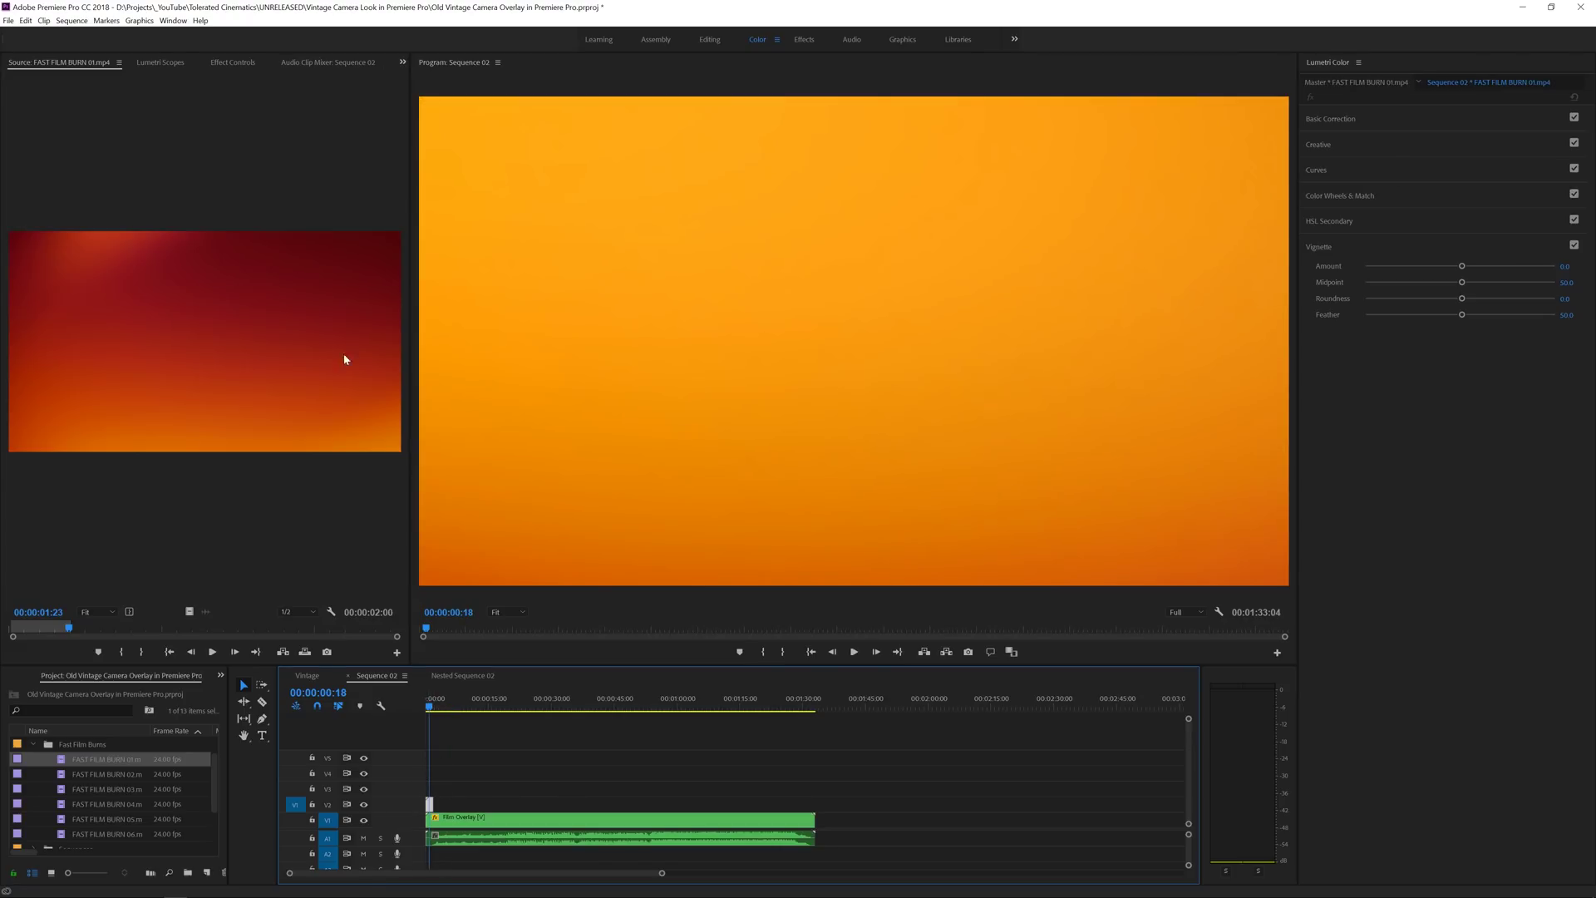
click(233, 63)
click(133, 140)
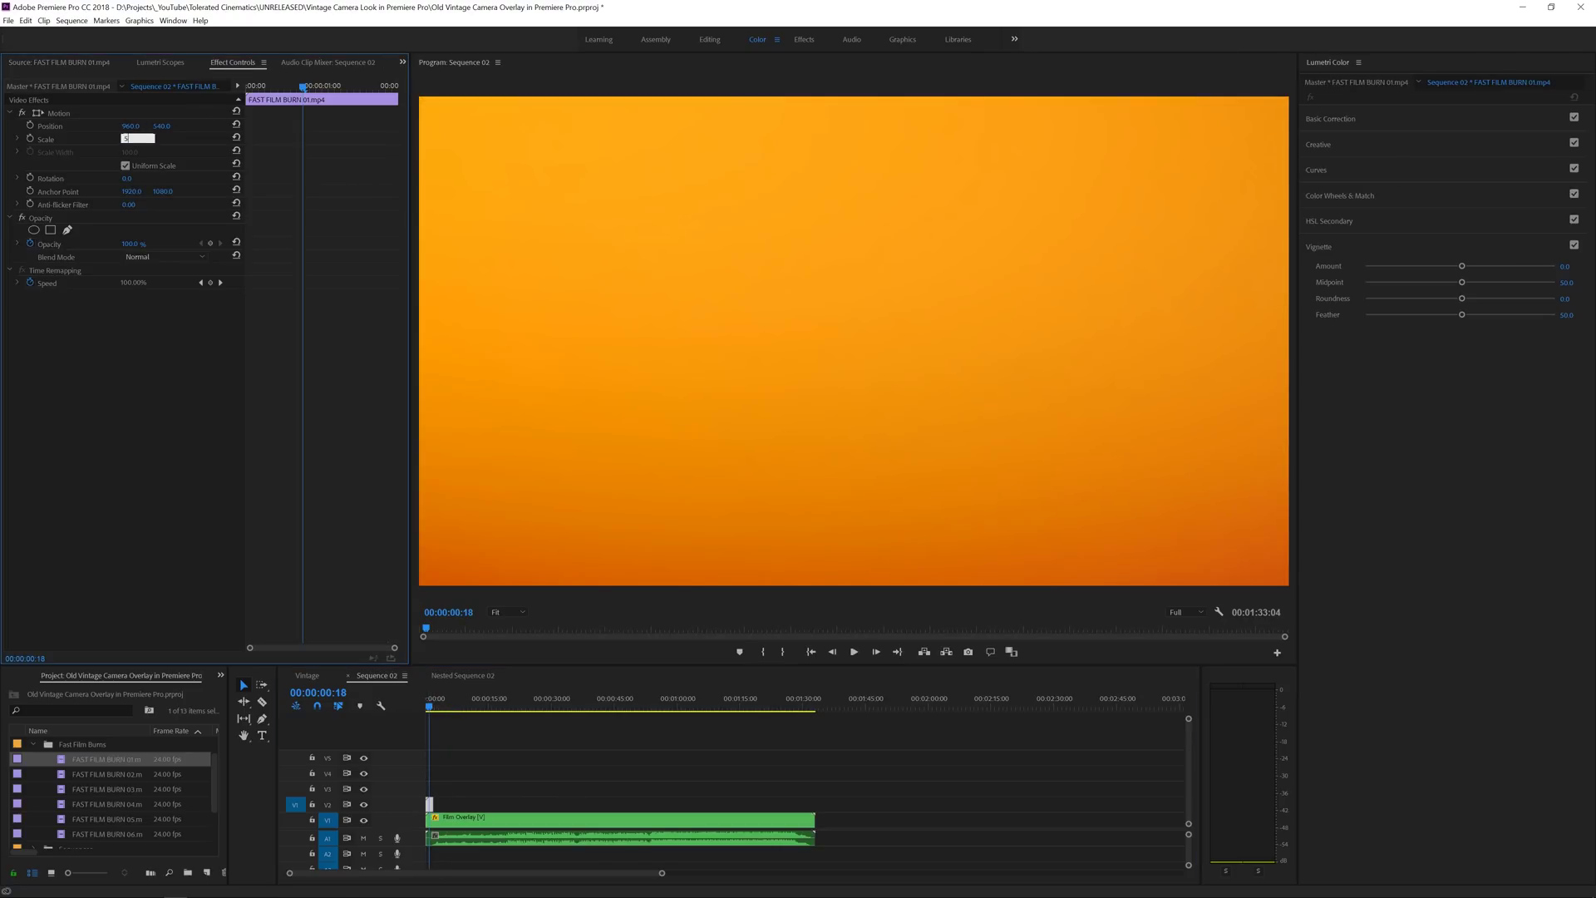
text(50)
key(Return)
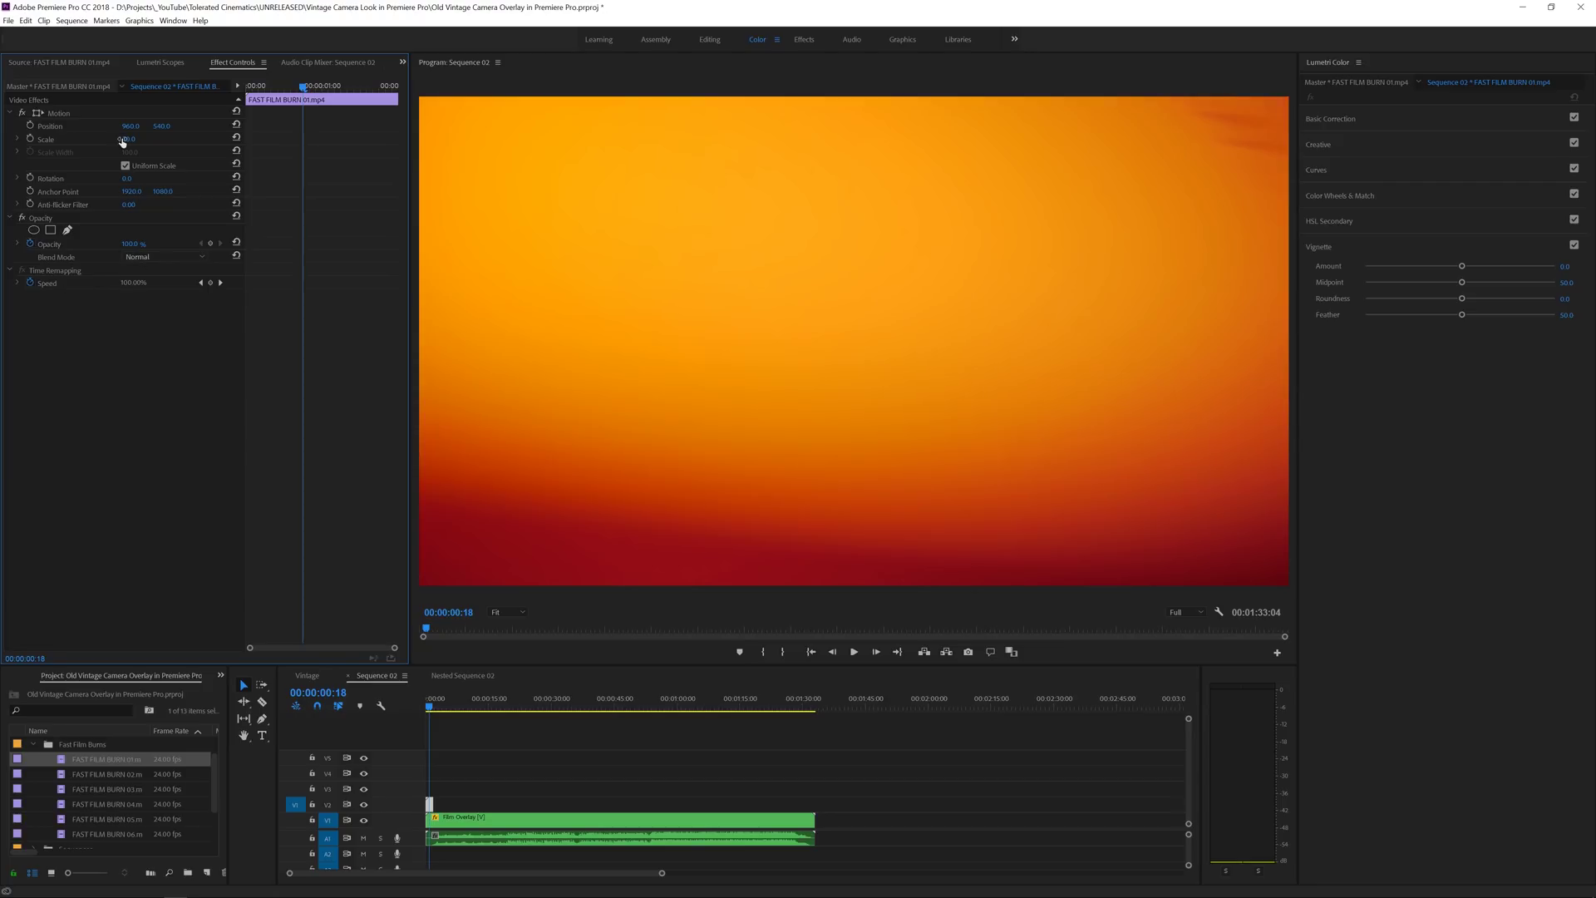
click(139, 257)
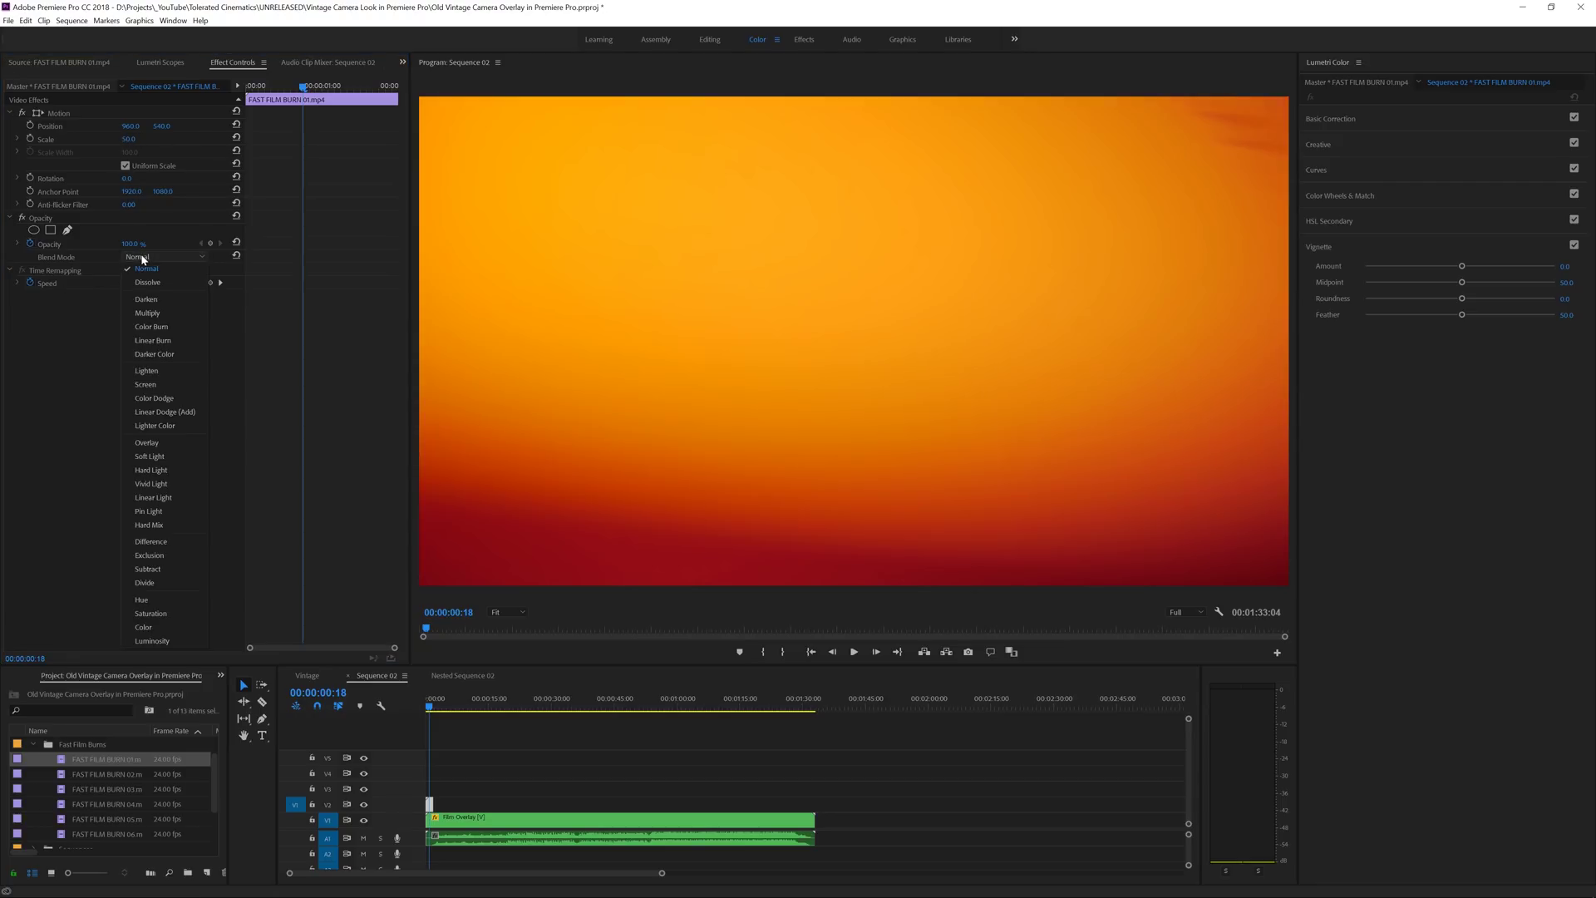
click(145, 384)
drag(429, 706, 438, 709)
key(space)
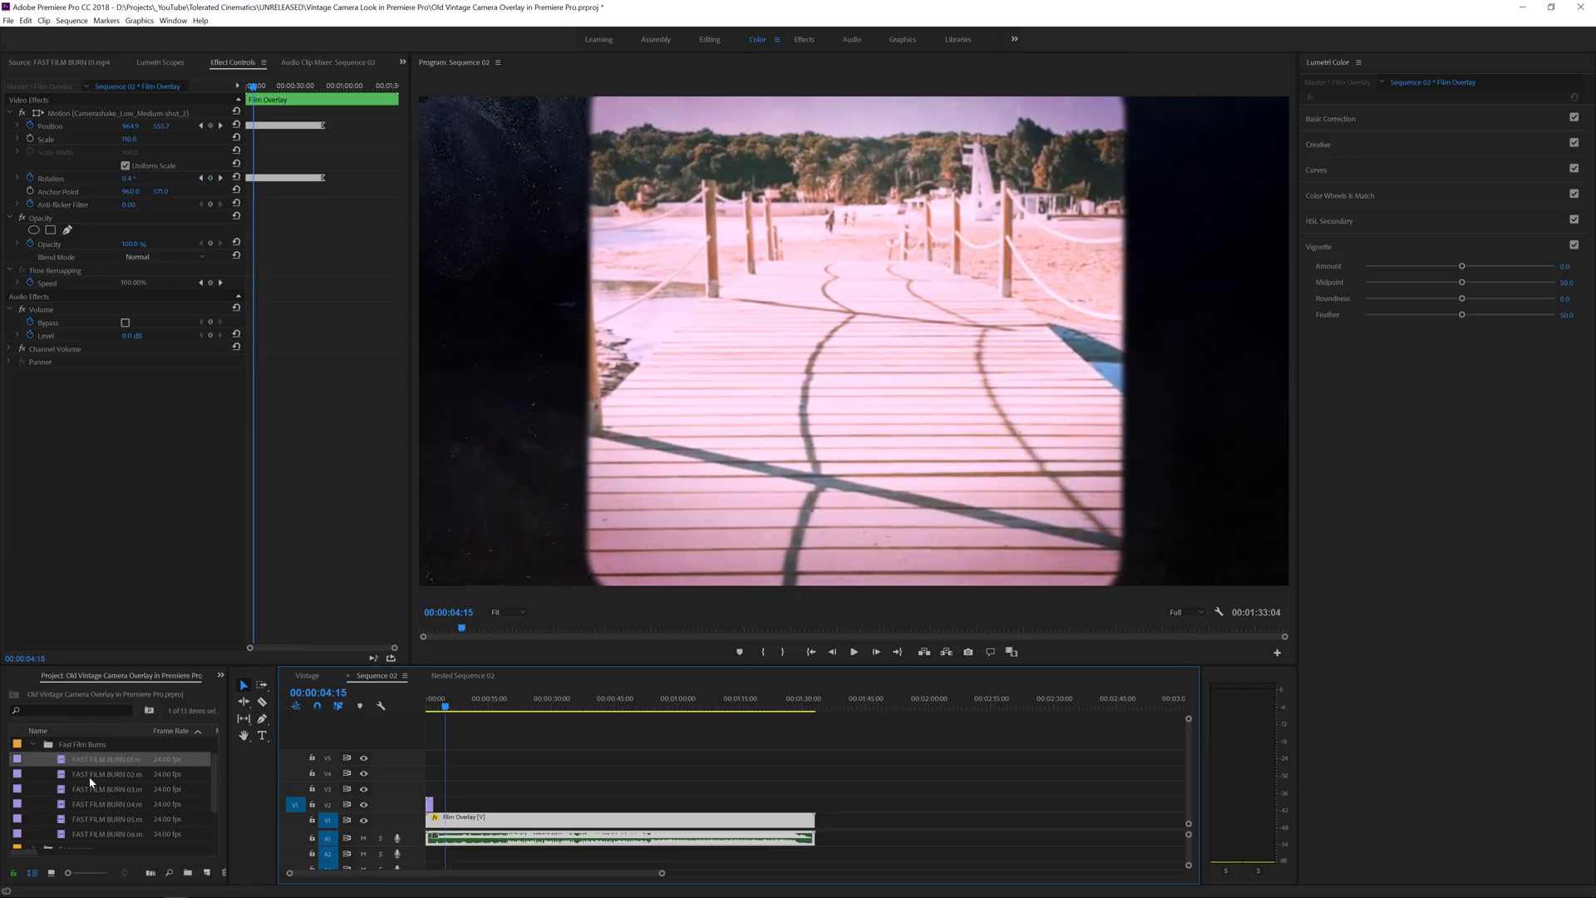
Add FAST FILM BURN 02 to V2 with Screen blend mode and scale 50
mouse_move(70, 779)
mouse_down()
mouse_move(511, 823)
mouse_move(455, 813)
mouse_up()
click(455, 803)
click(146, 257)
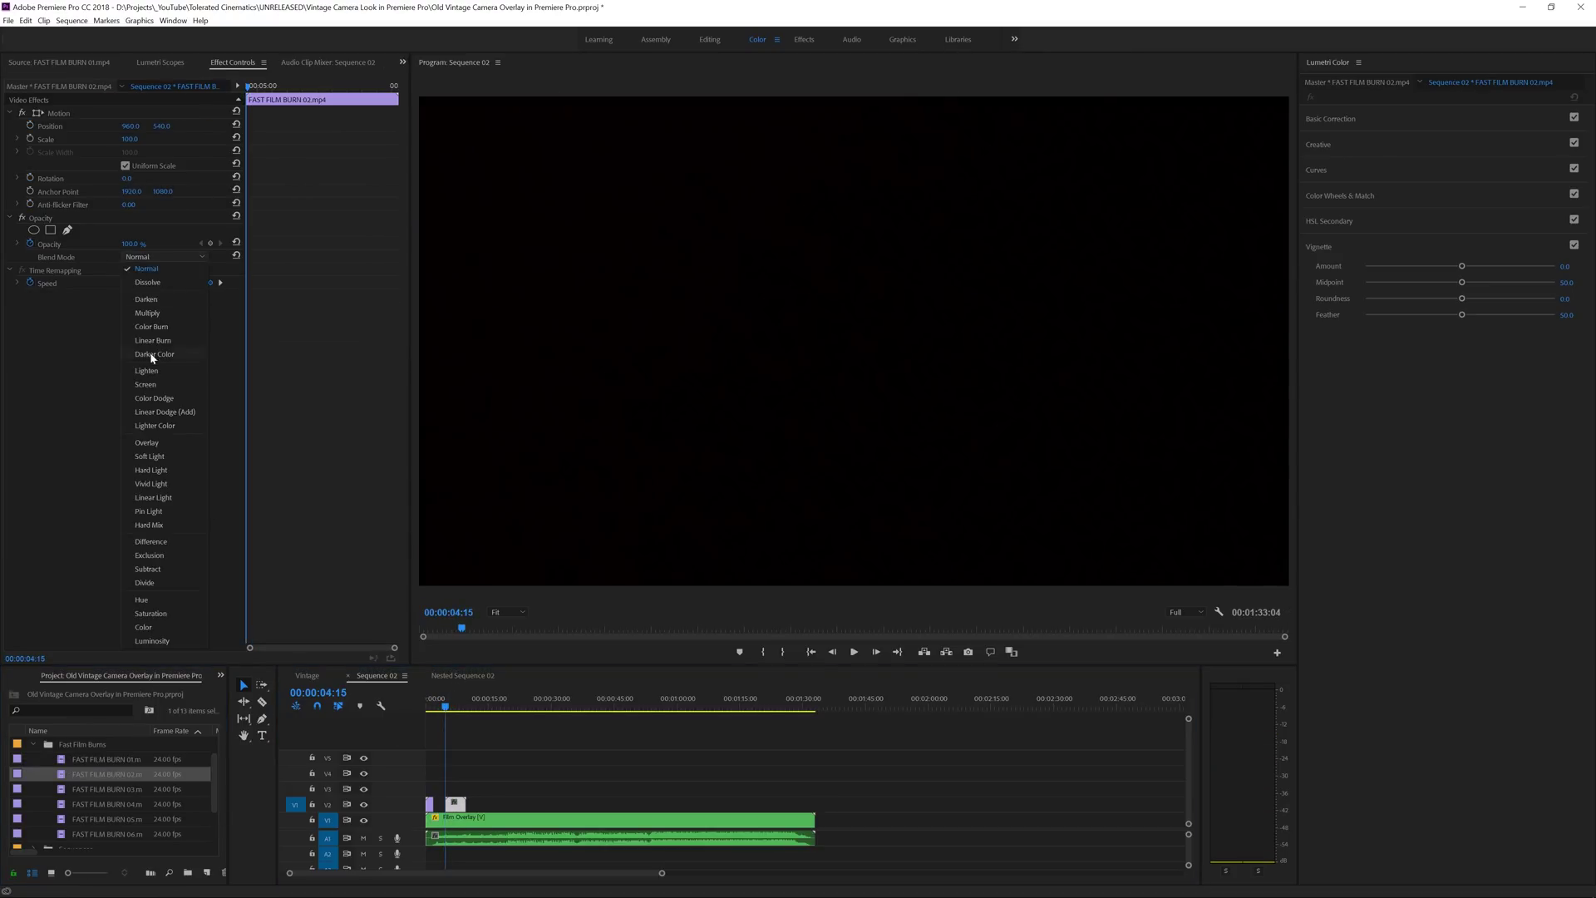
click(147, 384)
click(129, 139)
text(50)
key(Return)
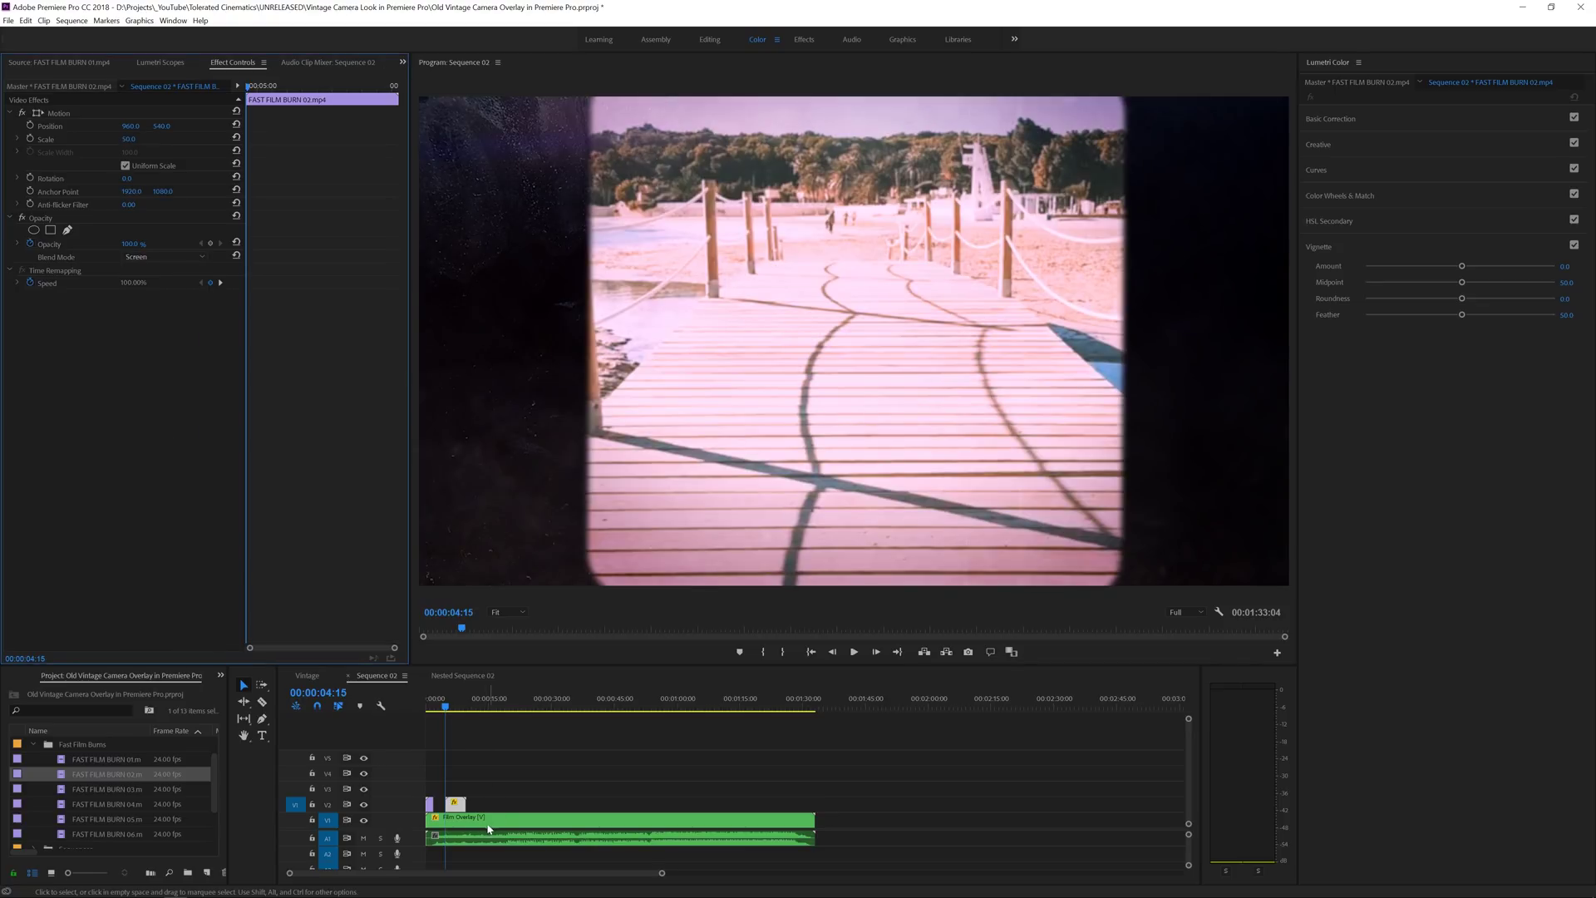
drag(451, 712, 476, 717)
Add FAST FILM BURN 03 further along V2 with scale 50 and Screen blend mode
drag(107, 789, 522, 806)
click(133, 139)
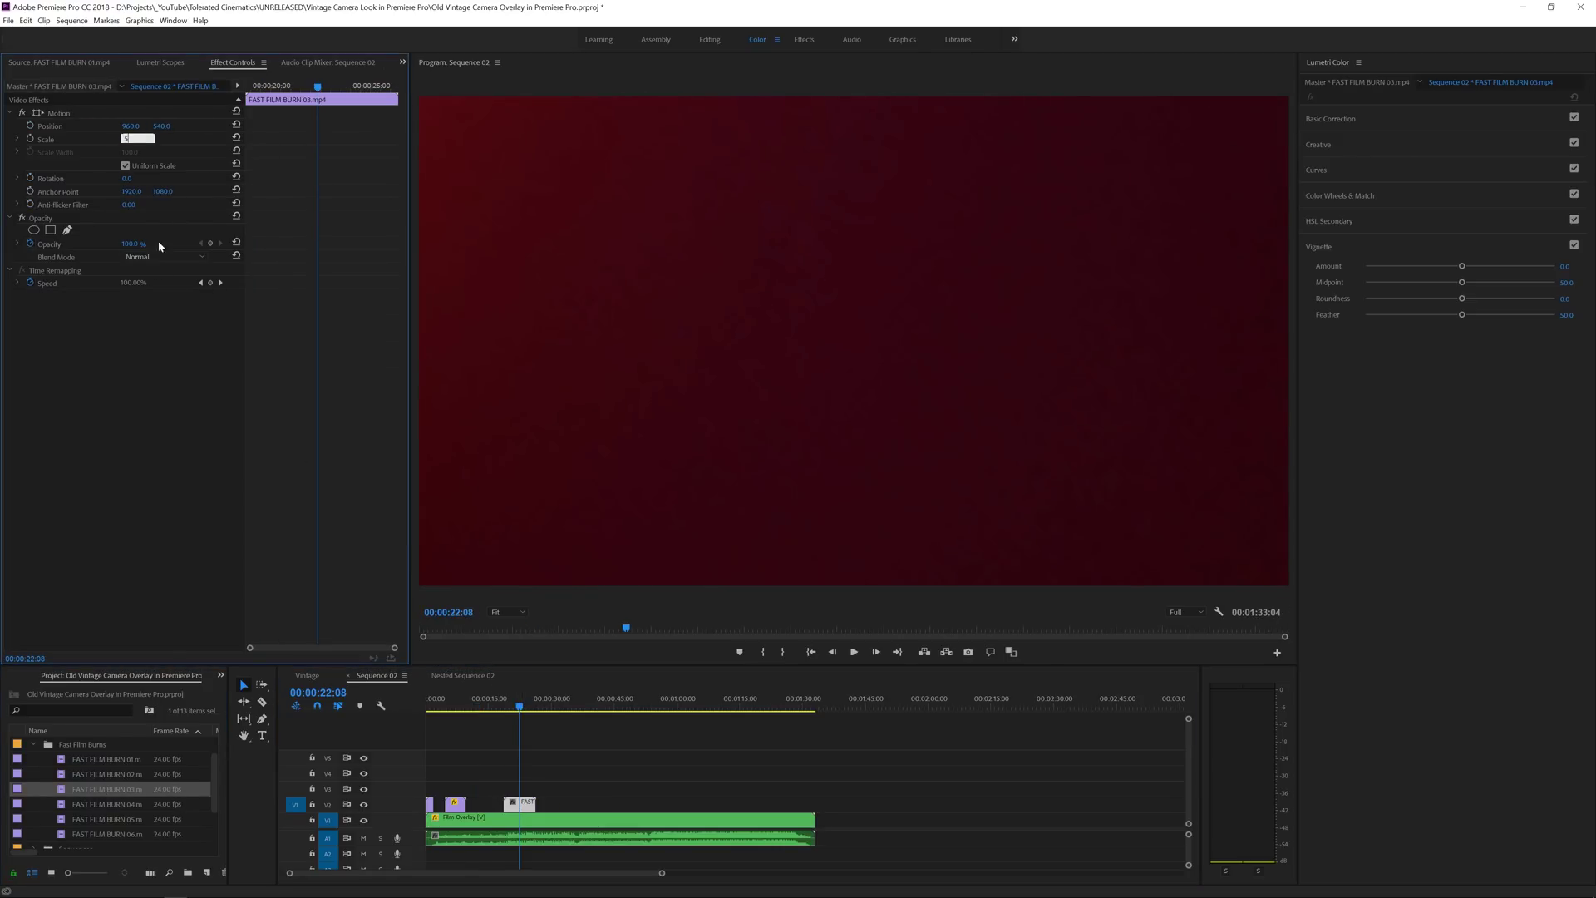
text(50)
key(Return)
click(151, 256)
click(158, 392)
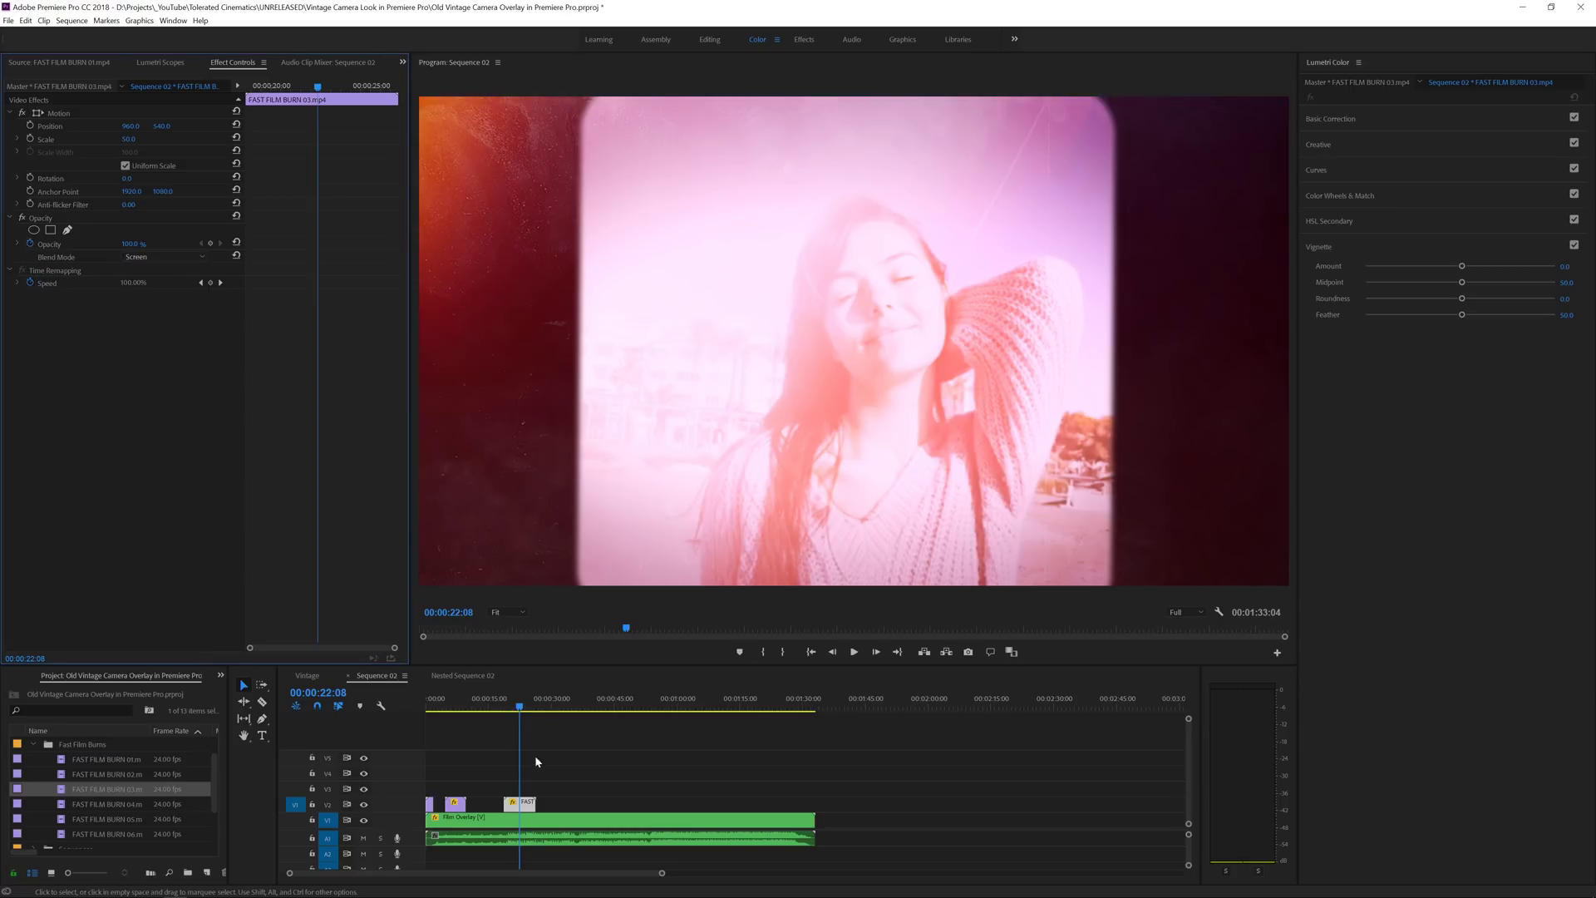
Add FAST FILM BURN 05 near the 54-second mark with Screen blend and scale 50
drag(116, 819, 650, 801)
click(655, 804)
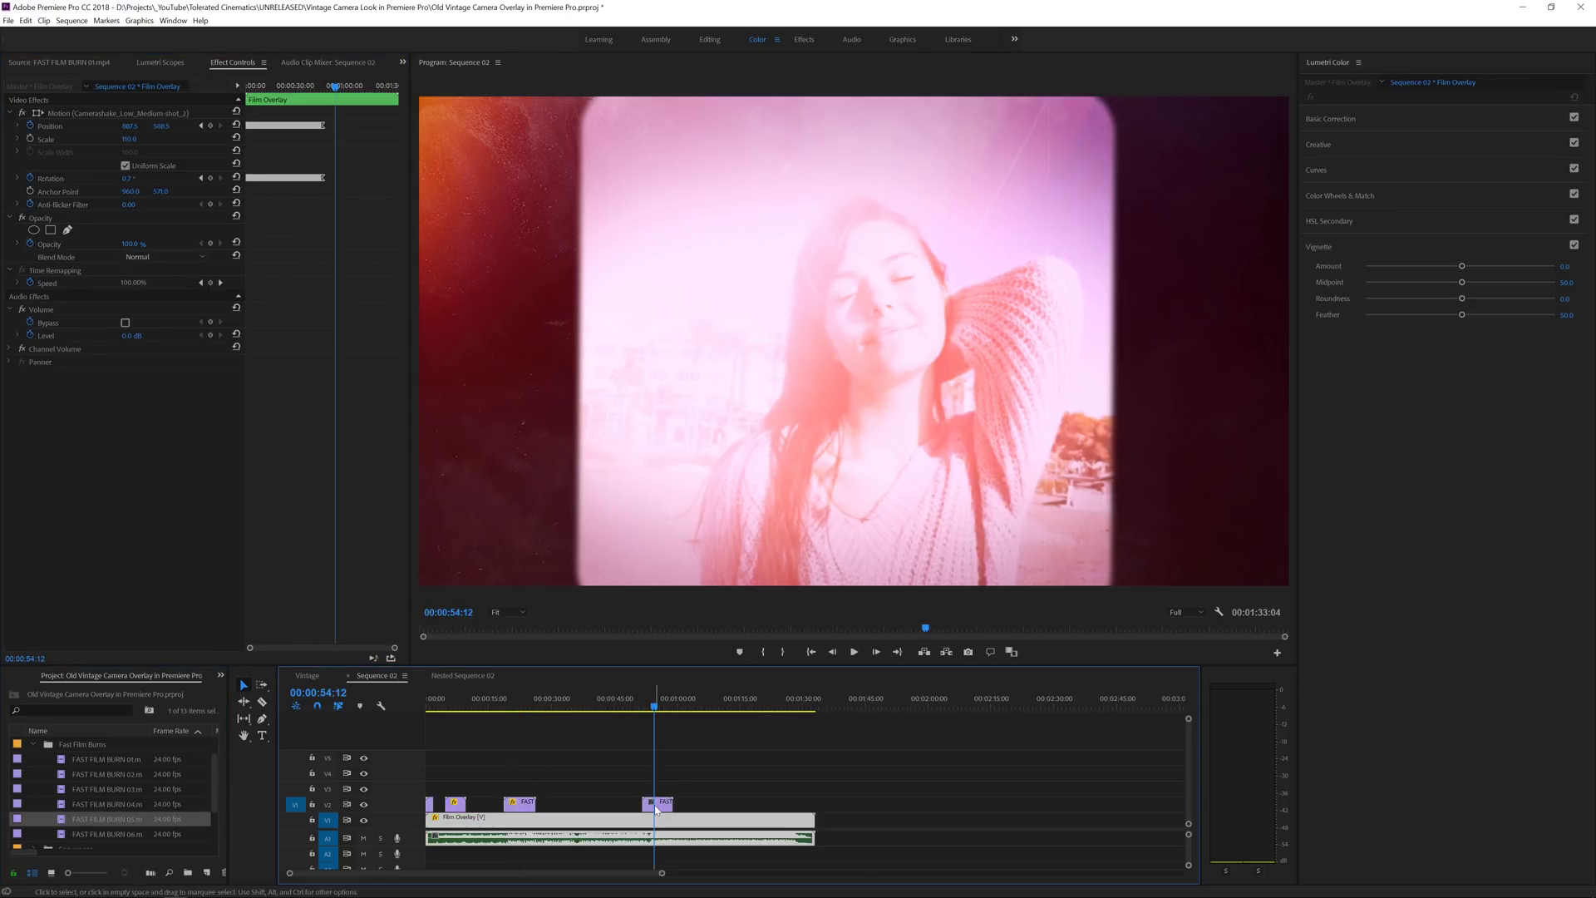
click(151, 257)
click(154, 390)
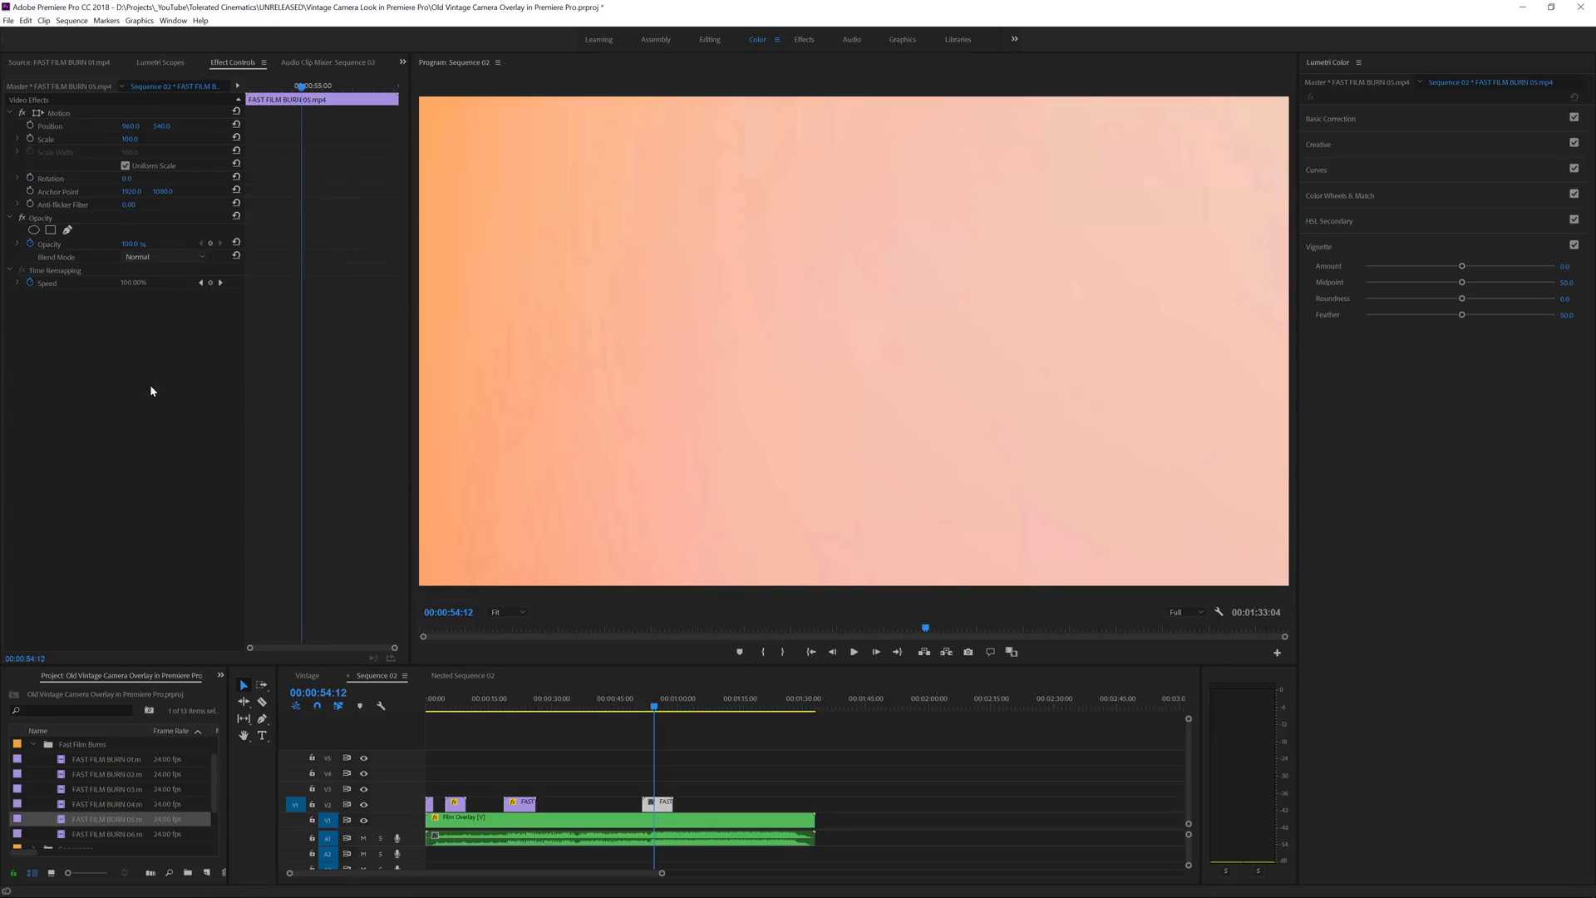
click(129, 139)
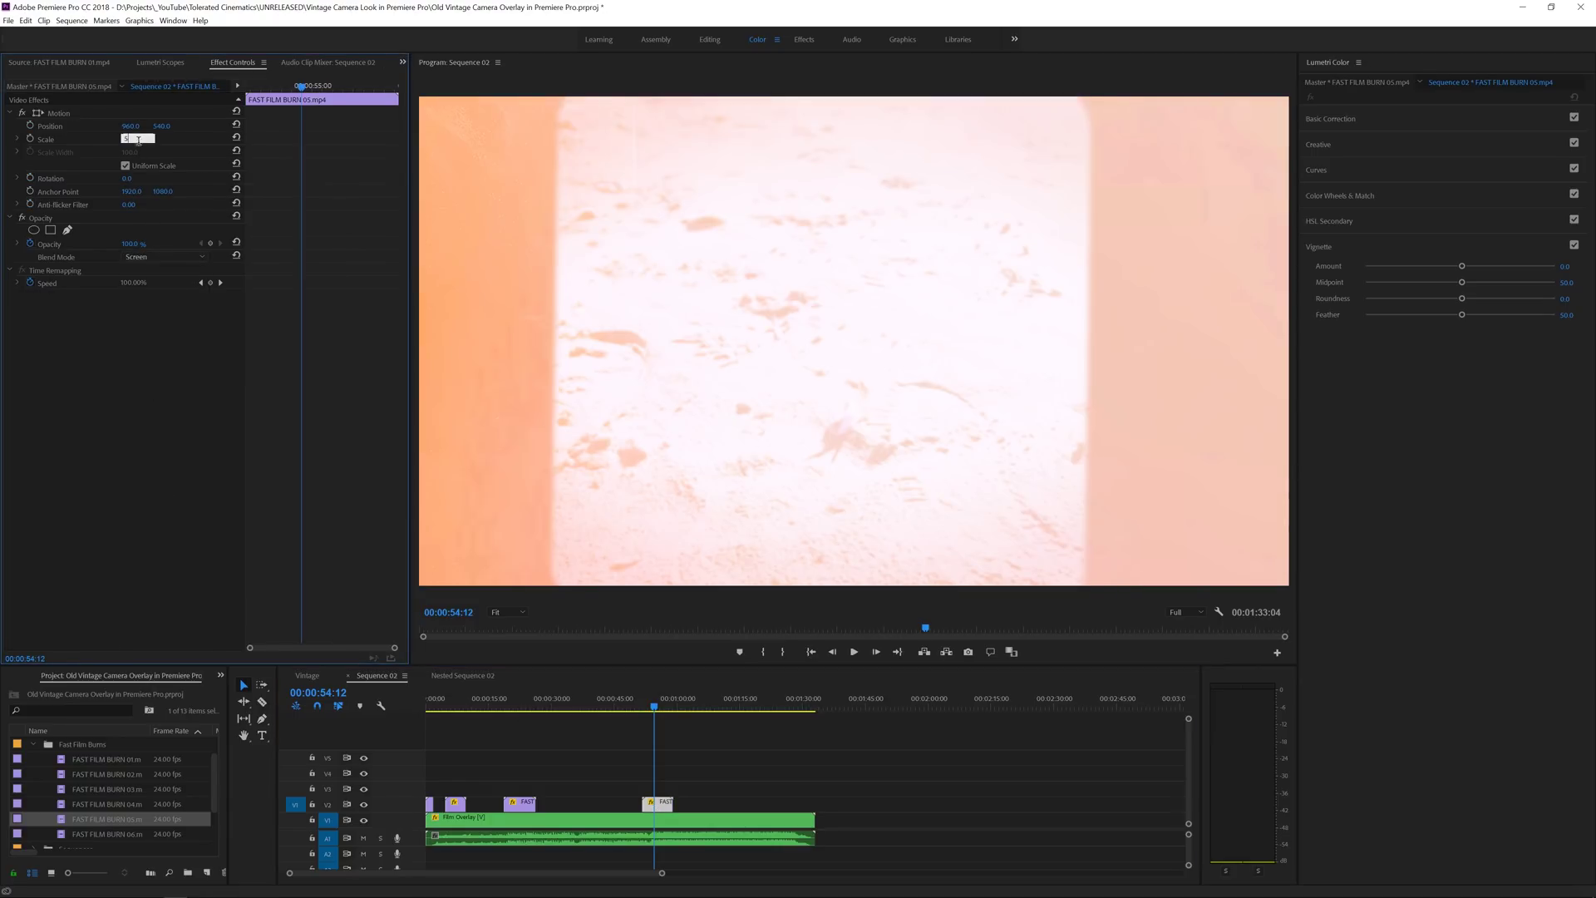
text(50)
key(Return)
Add FAST FILM BURN 06 near the sequence end with scale 50 and Screen blend mode
drag(109, 834, 785, 813)
click(790, 803)
click(783, 704)
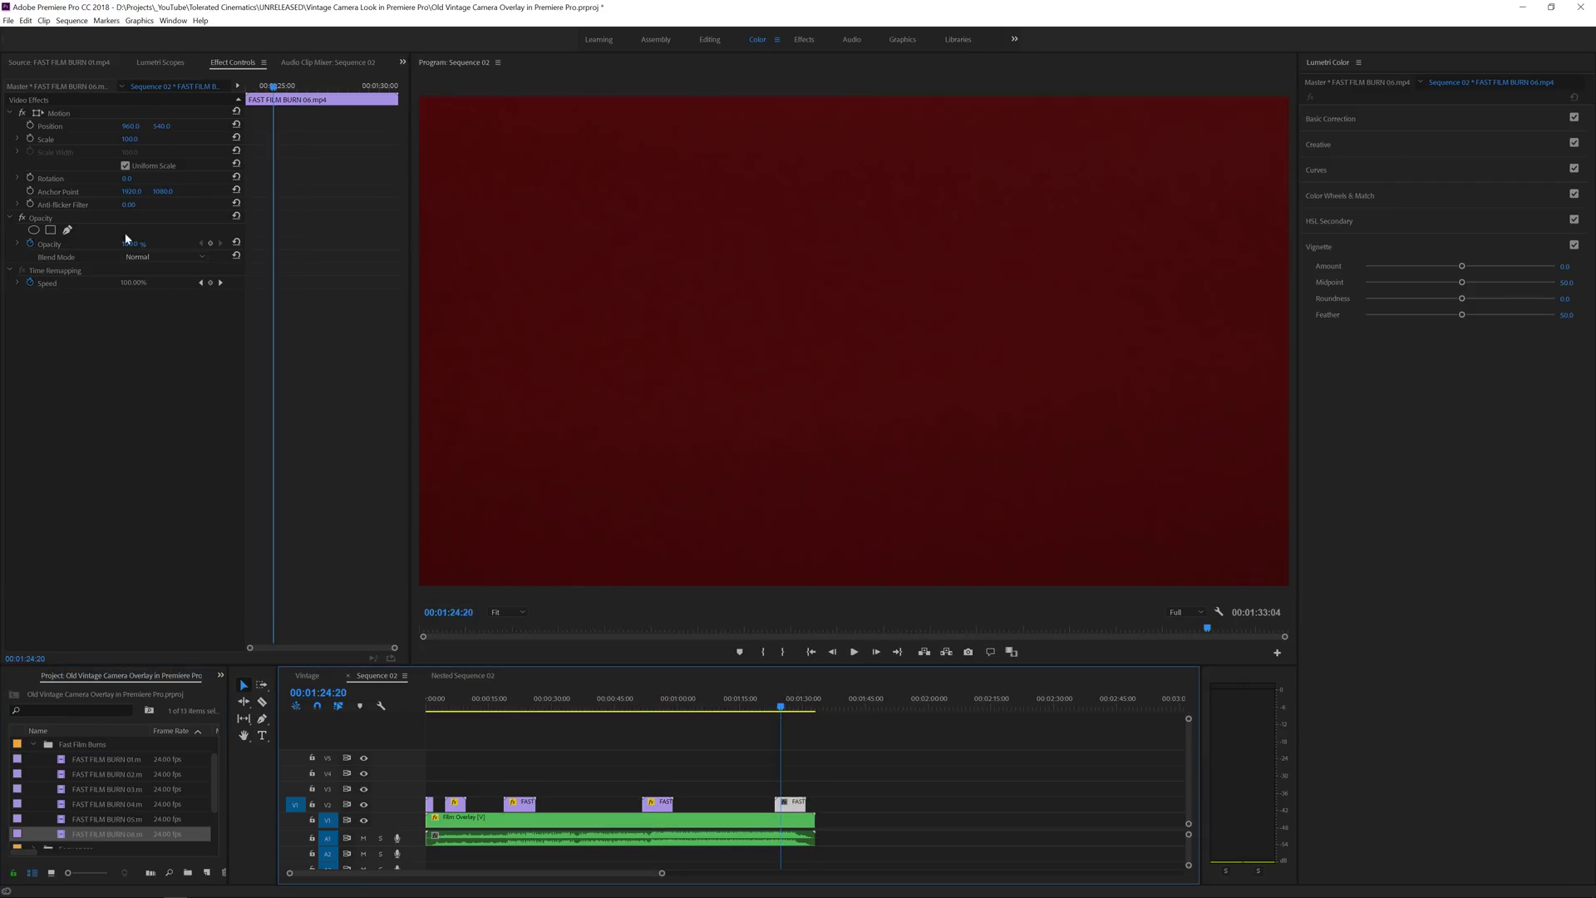
click(129, 139)
text(50)
key(Return)
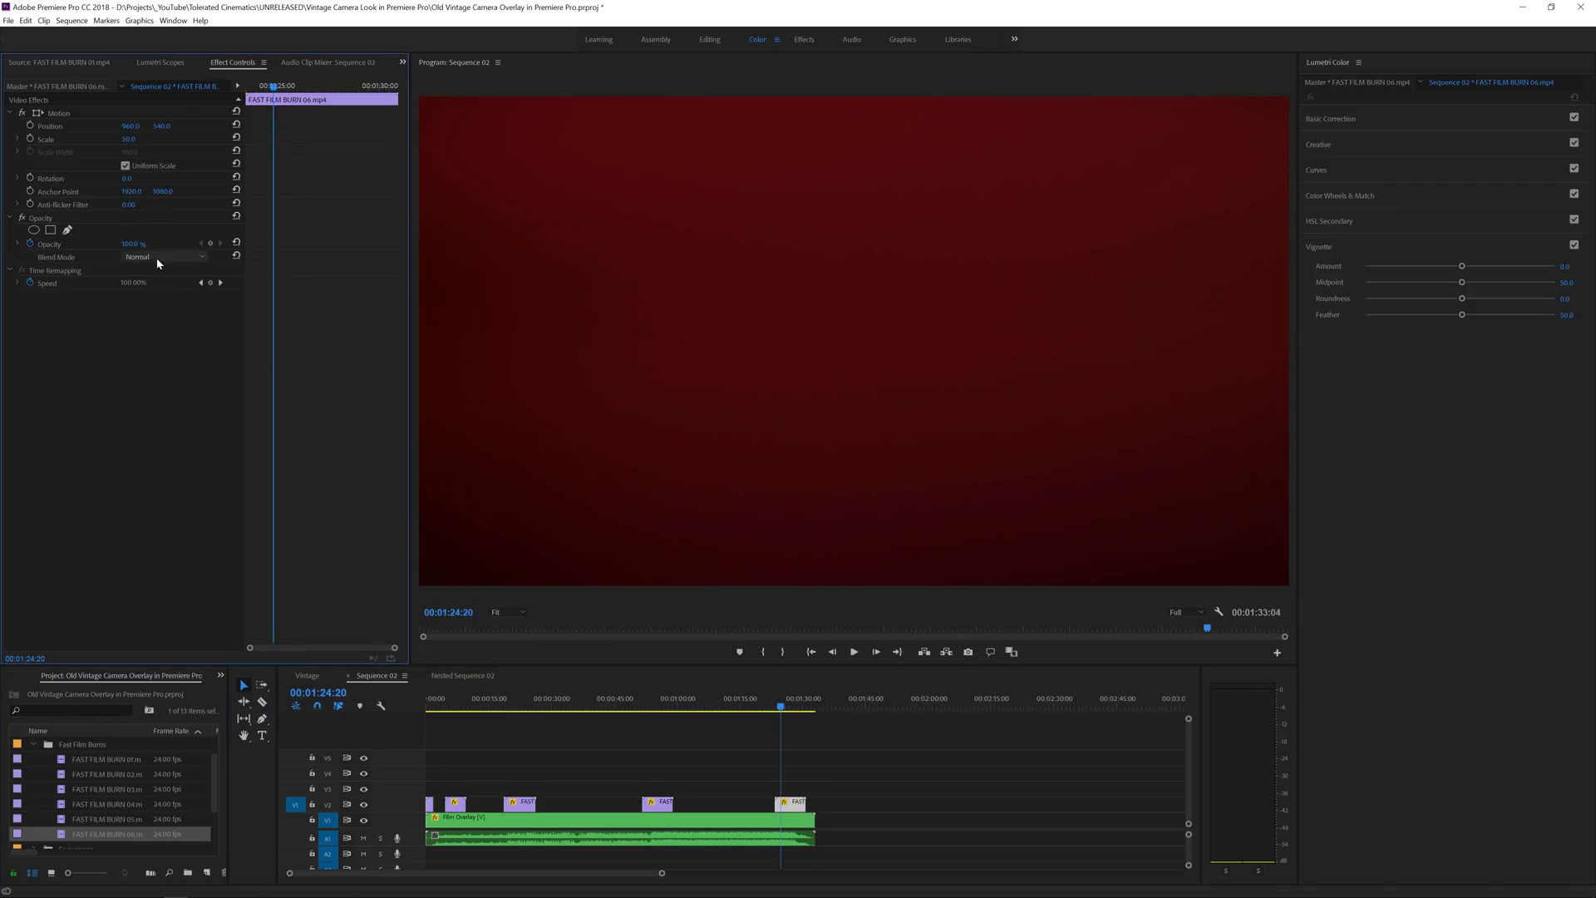
click(785, 770)
click(789, 803)
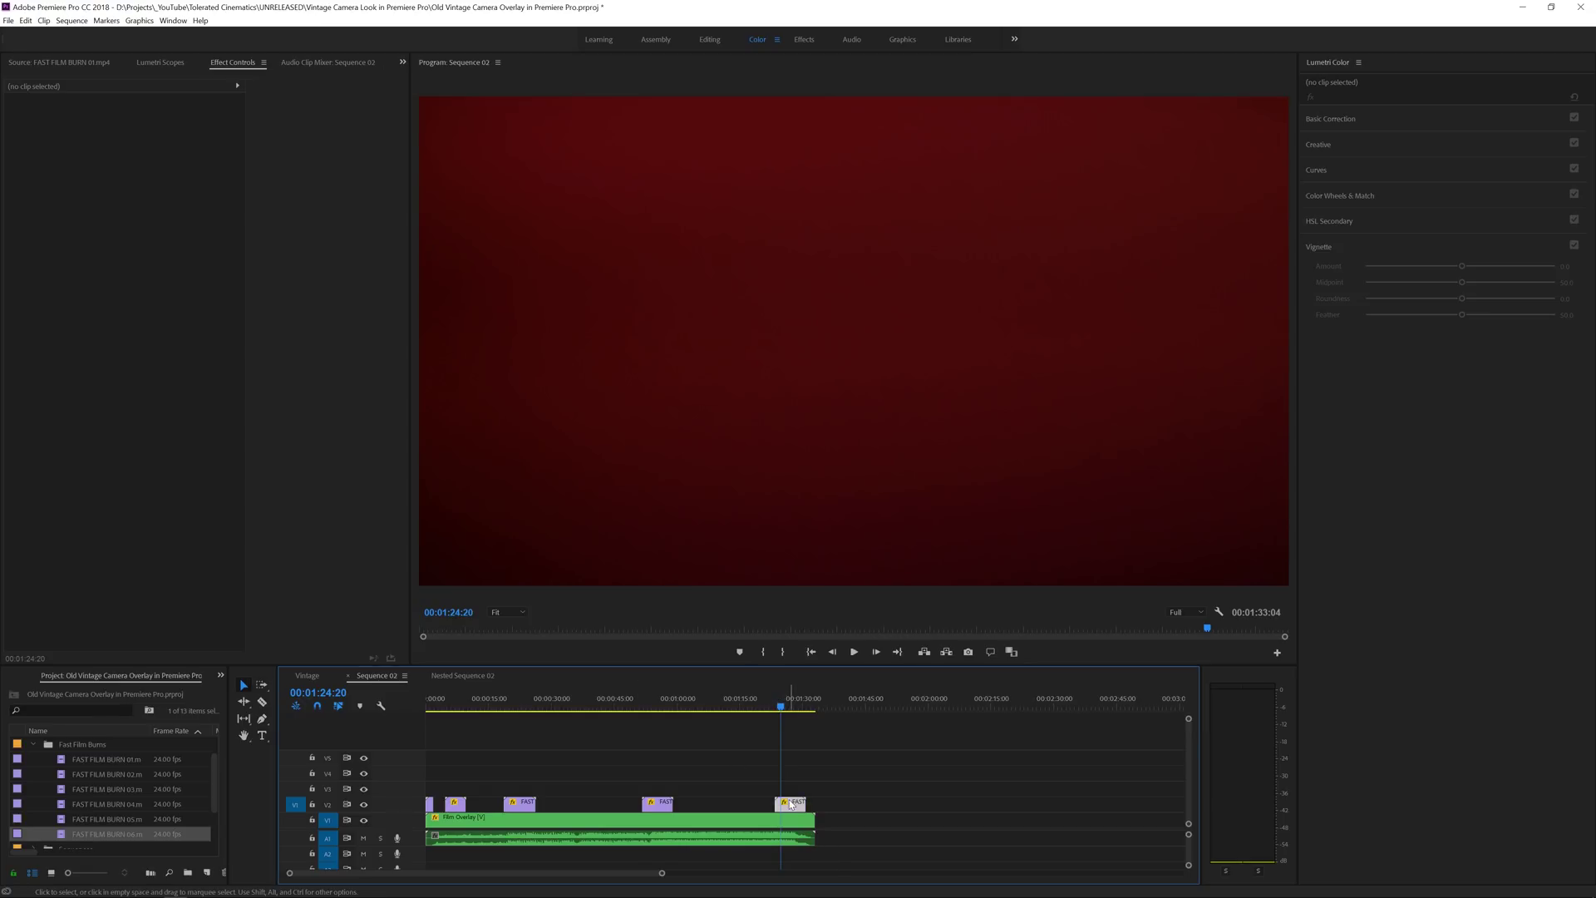
click(164, 257)
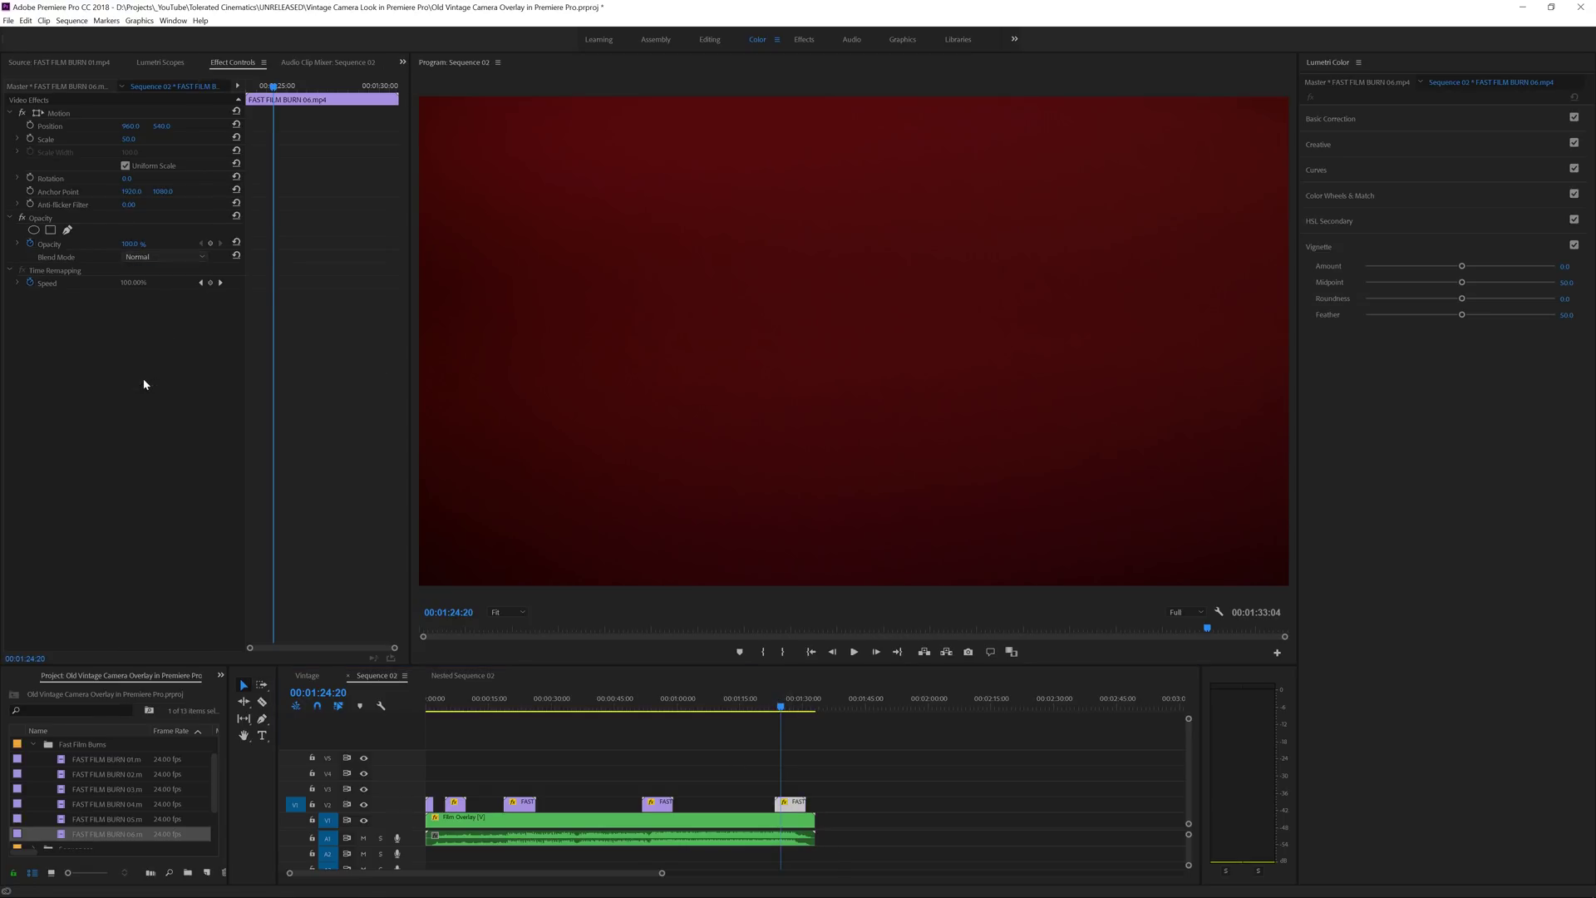
click(146, 384)
drag(786, 708, 423, 715)
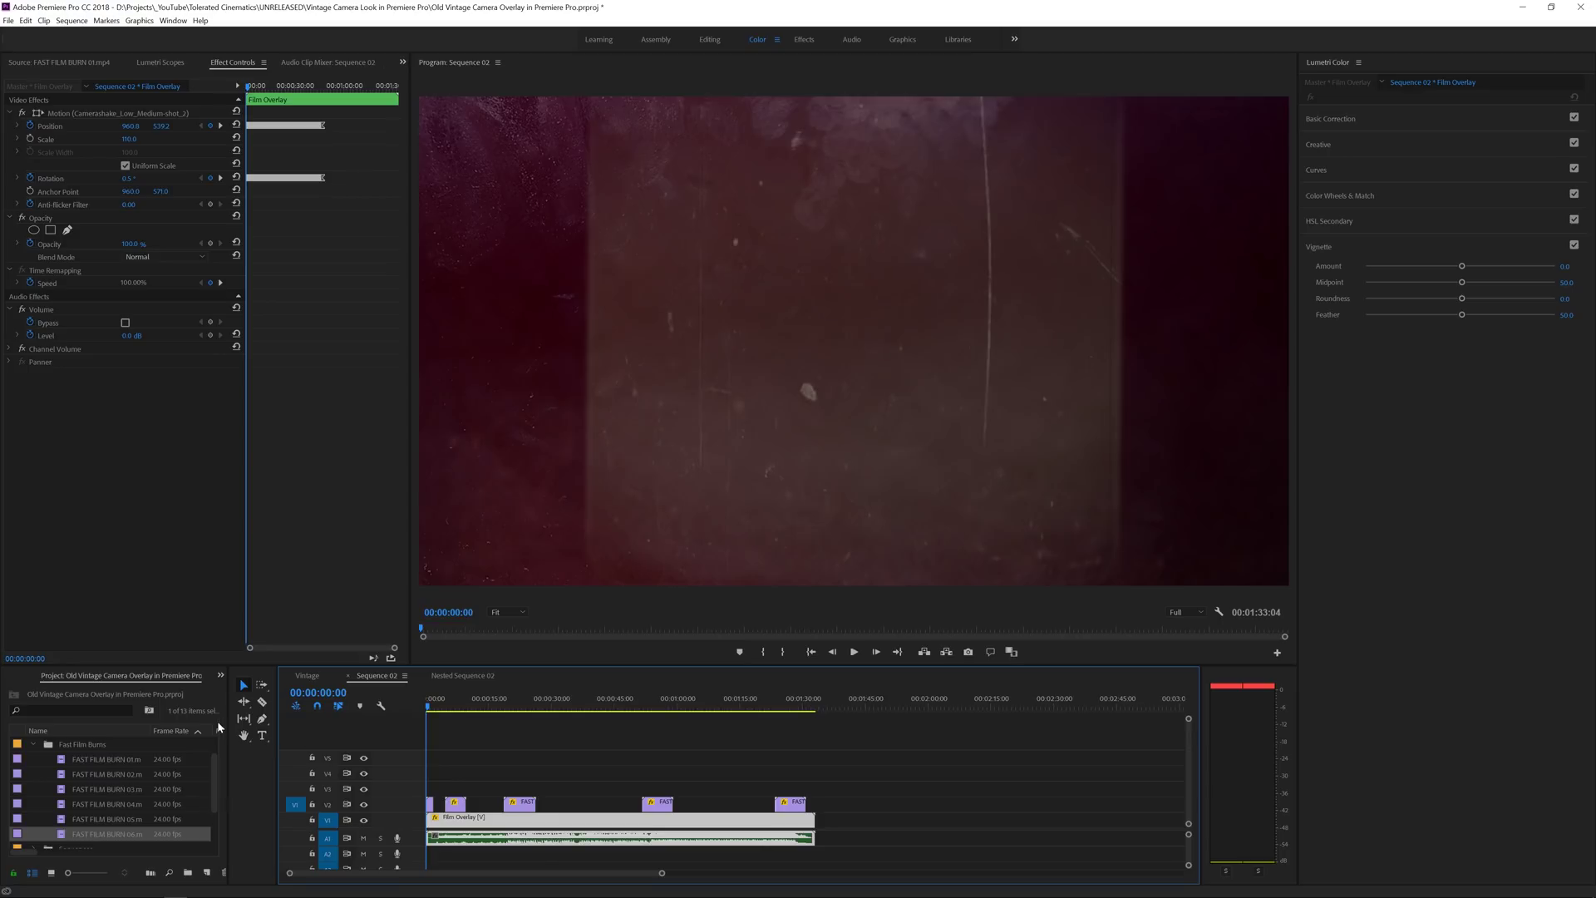
Search the effects for 'post' and apply Posterize Time to the Film Overlay clip
click(220, 675)
click(266, 703)
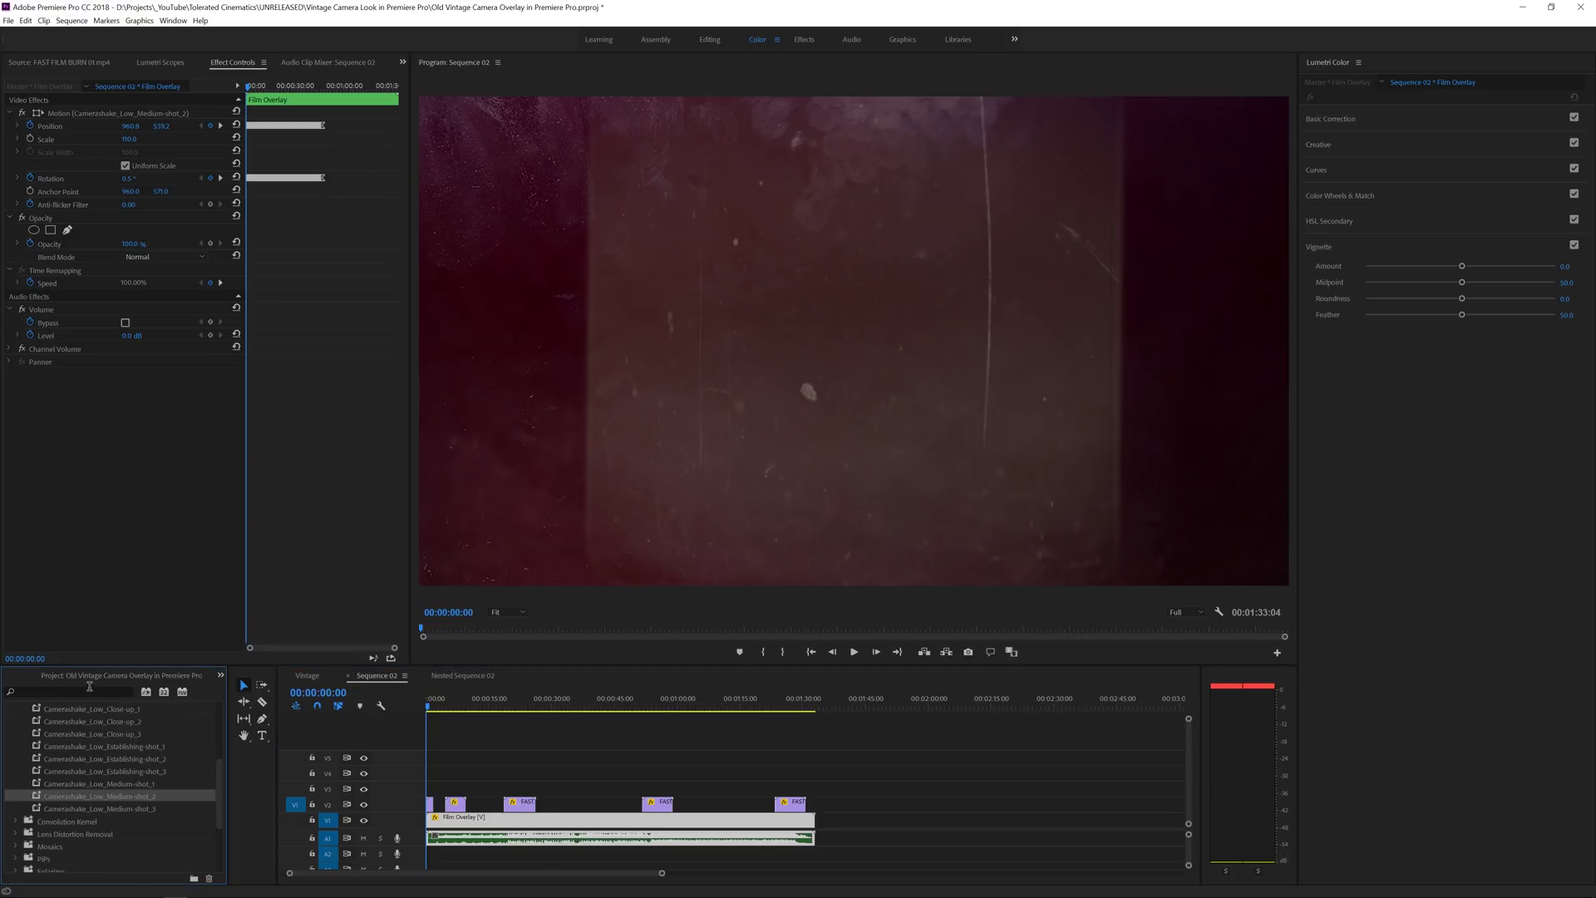
click(87, 690)
text(posteri)
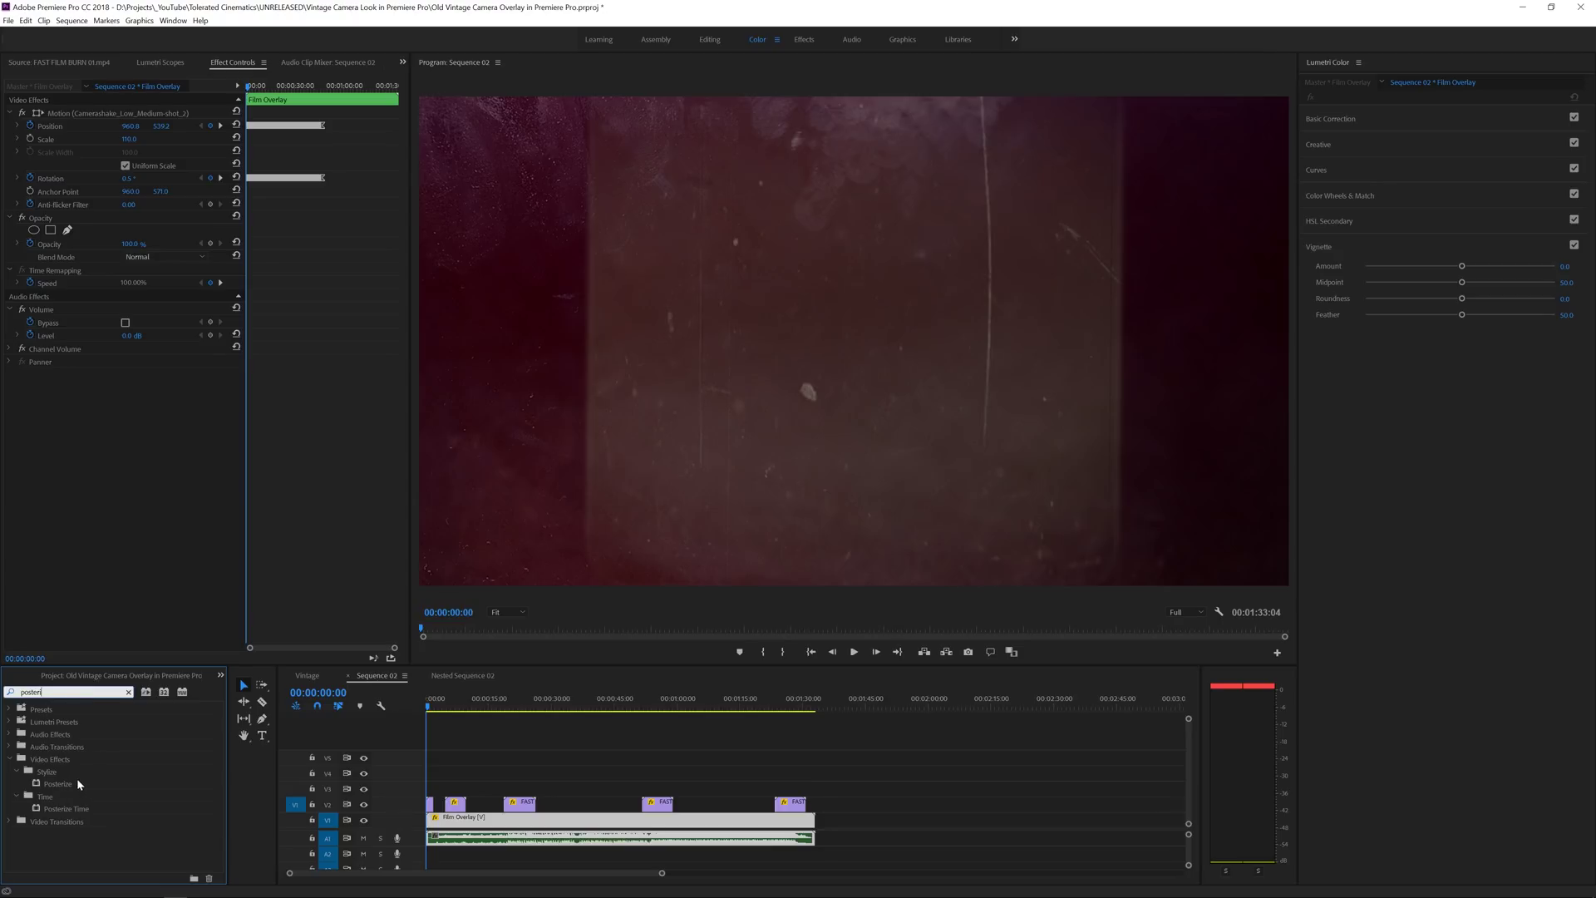
drag(41, 813, 474, 817)
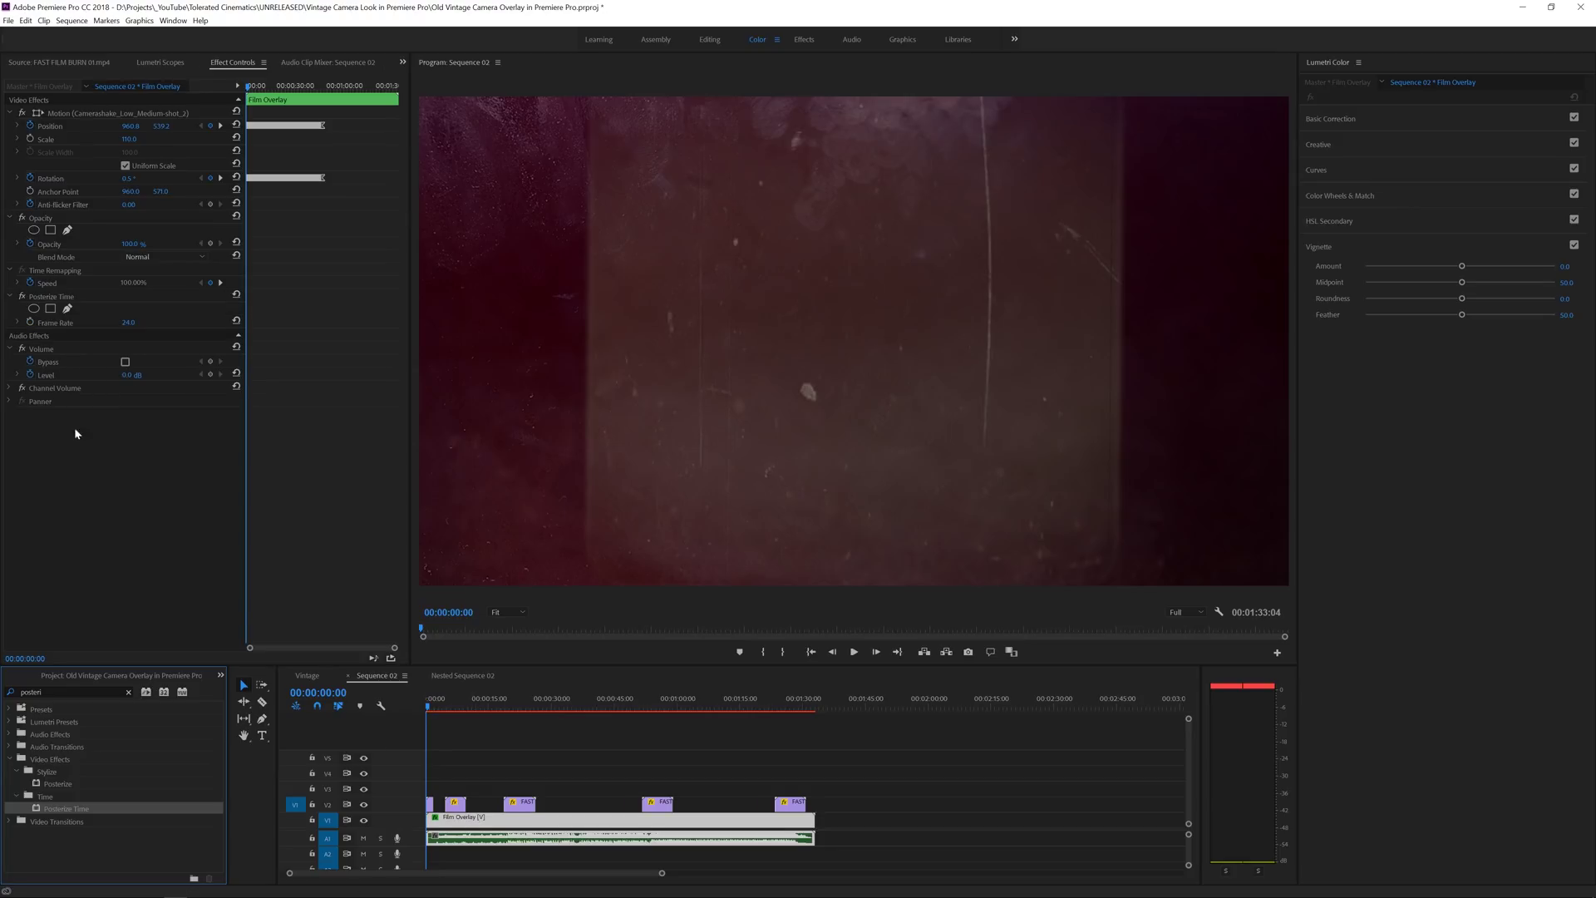
Set the Posterize Time frame rate to 8 and show the project's media bins
click(129, 324)
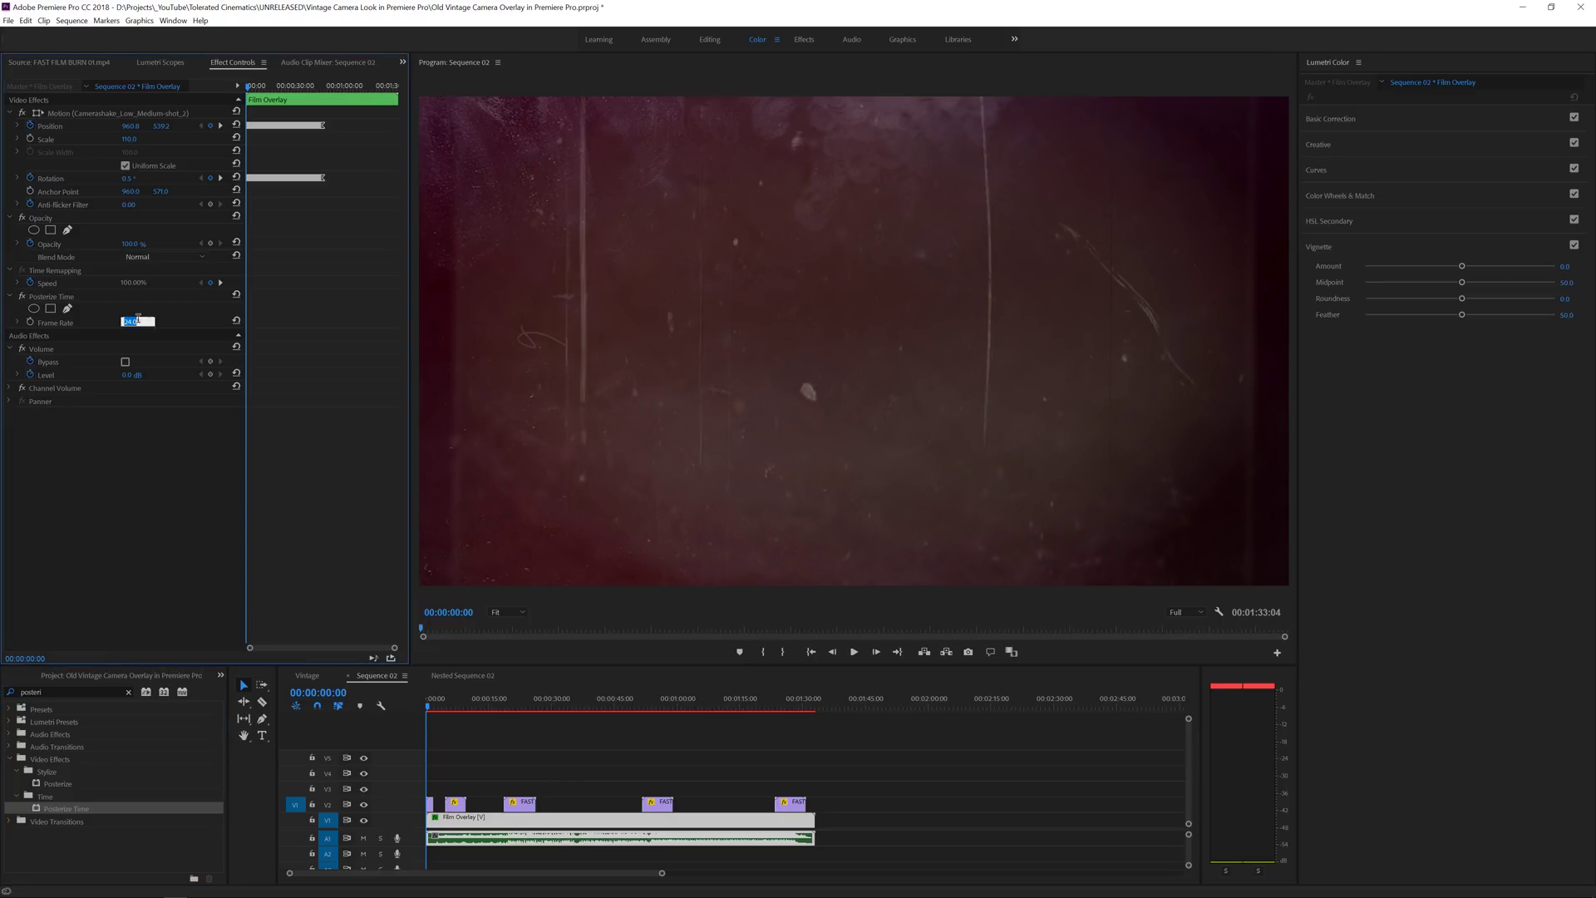
text(8)
key(Return)
click(121, 675)
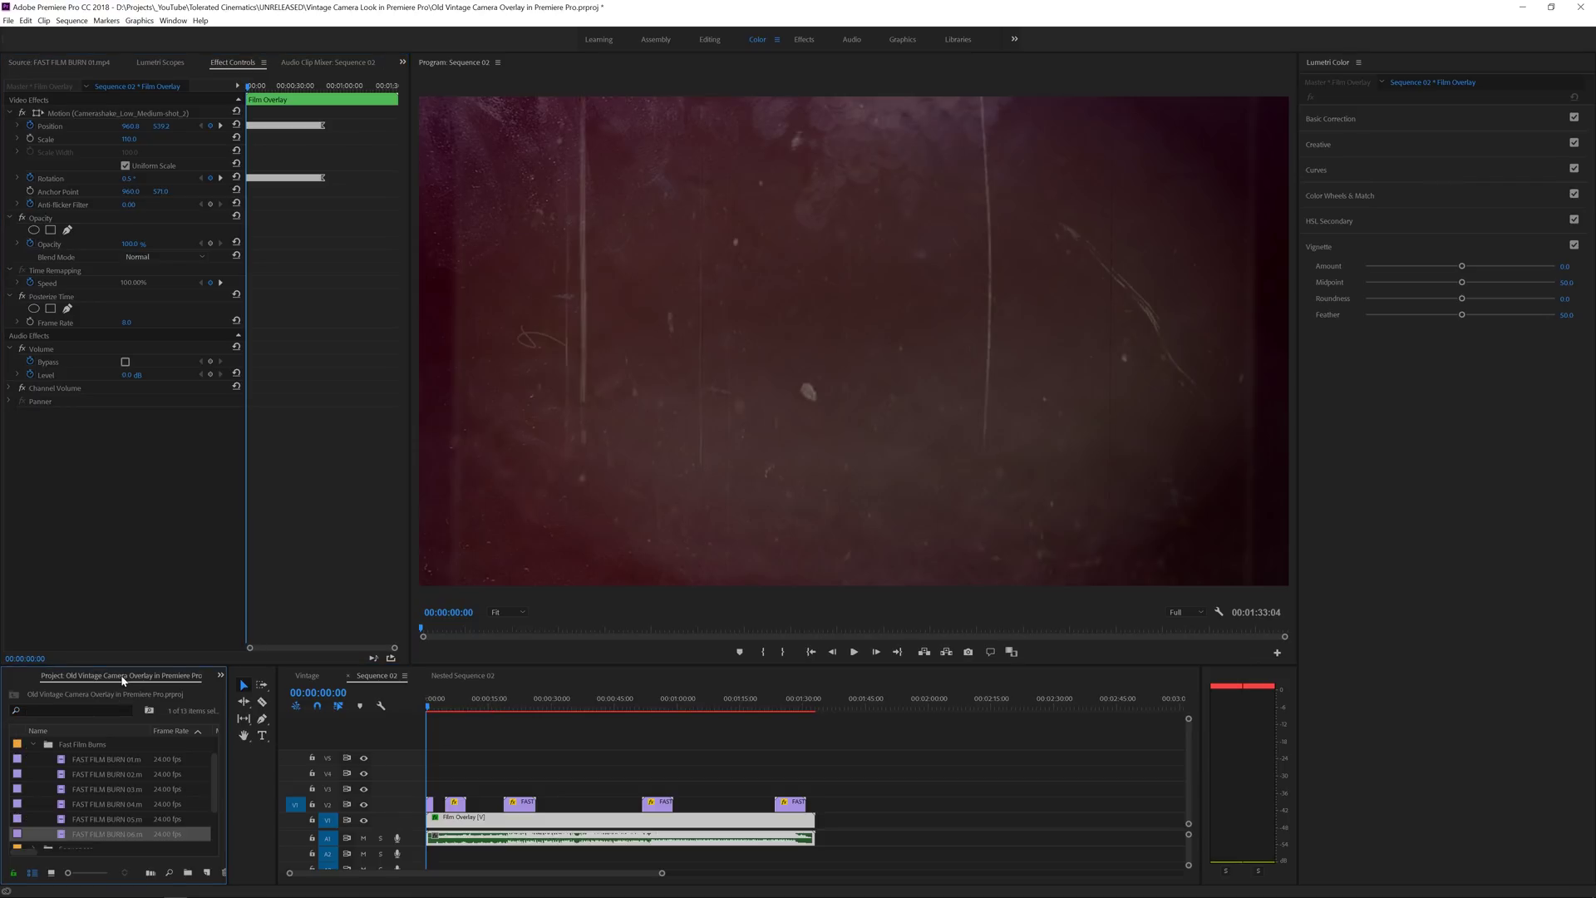
Load Filming.mp3 from the Audio bin and place its audio at the start of A2
click(34, 744)
click(34, 759)
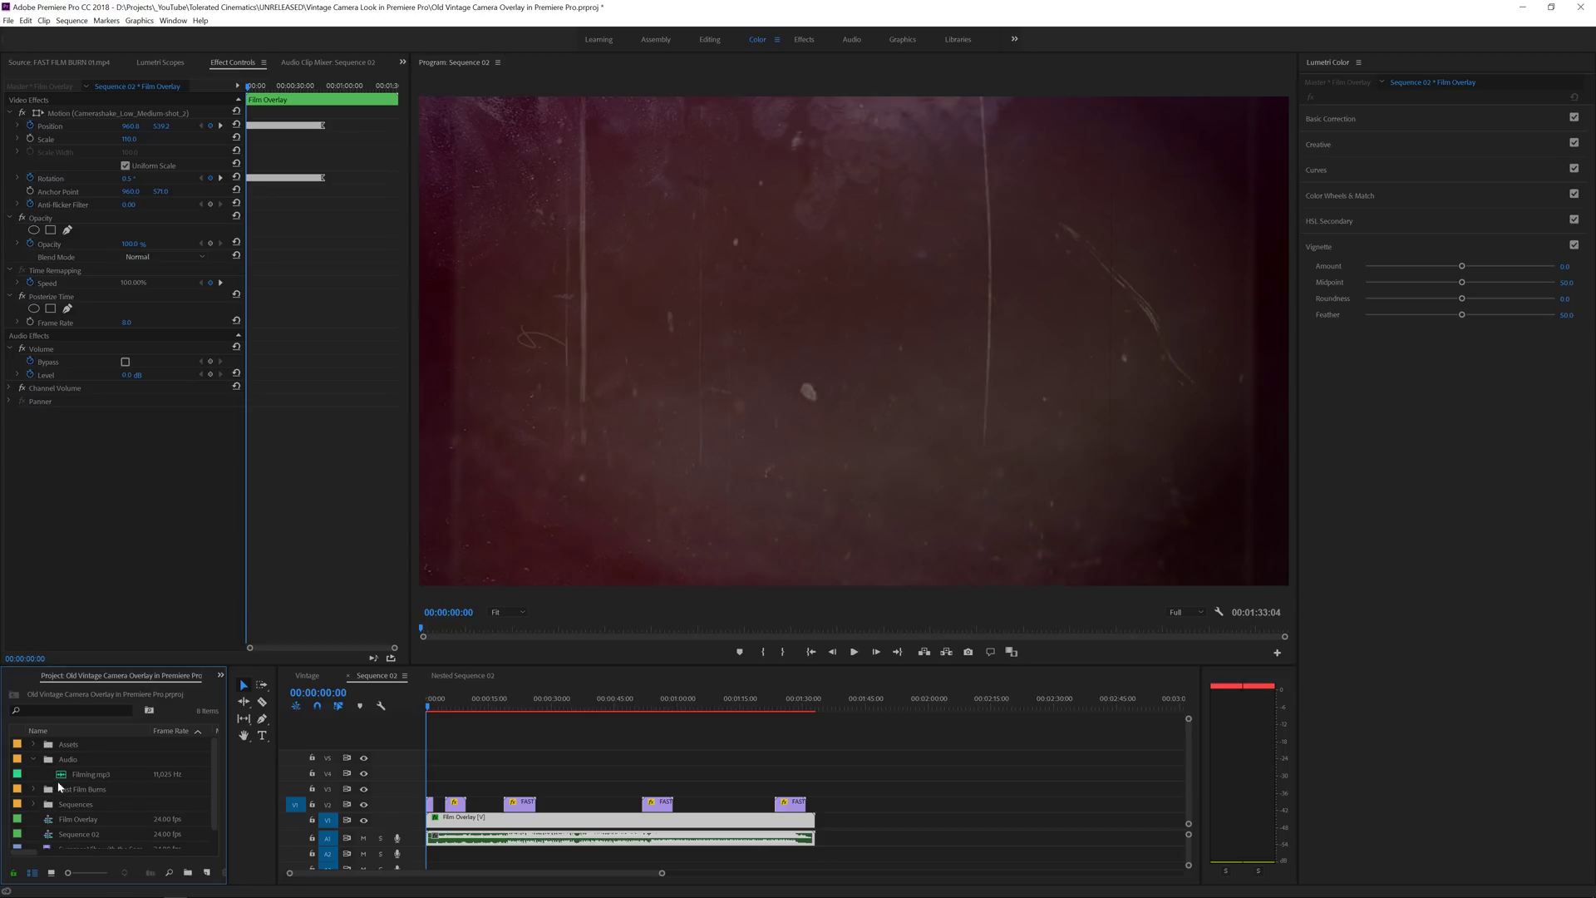
double_click(66, 776)
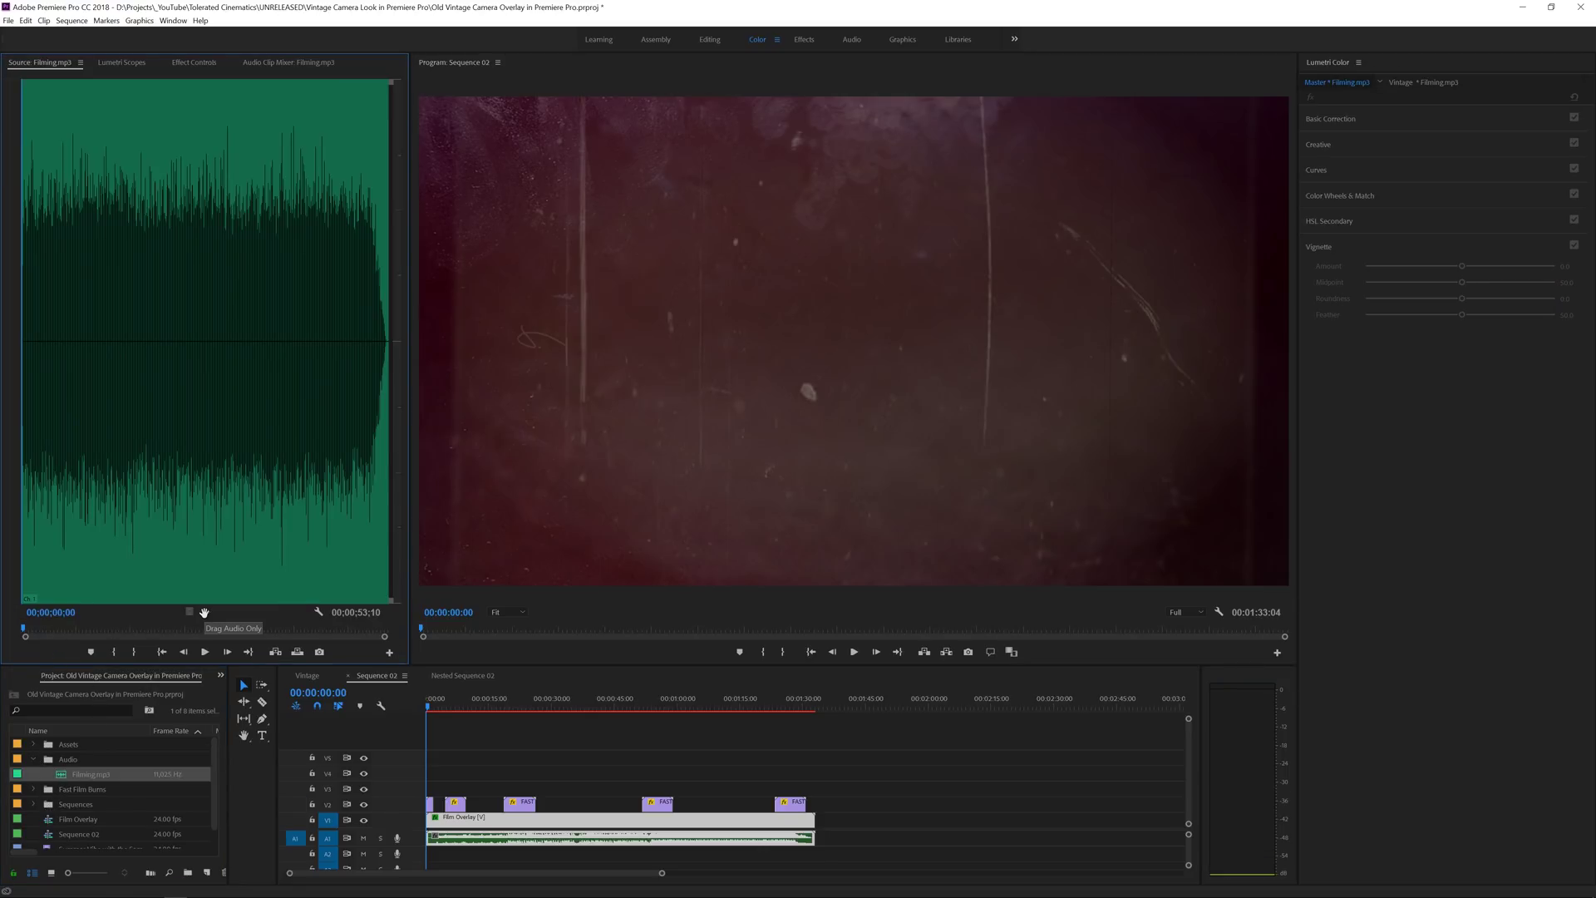
drag(204, 613, 434, 854)
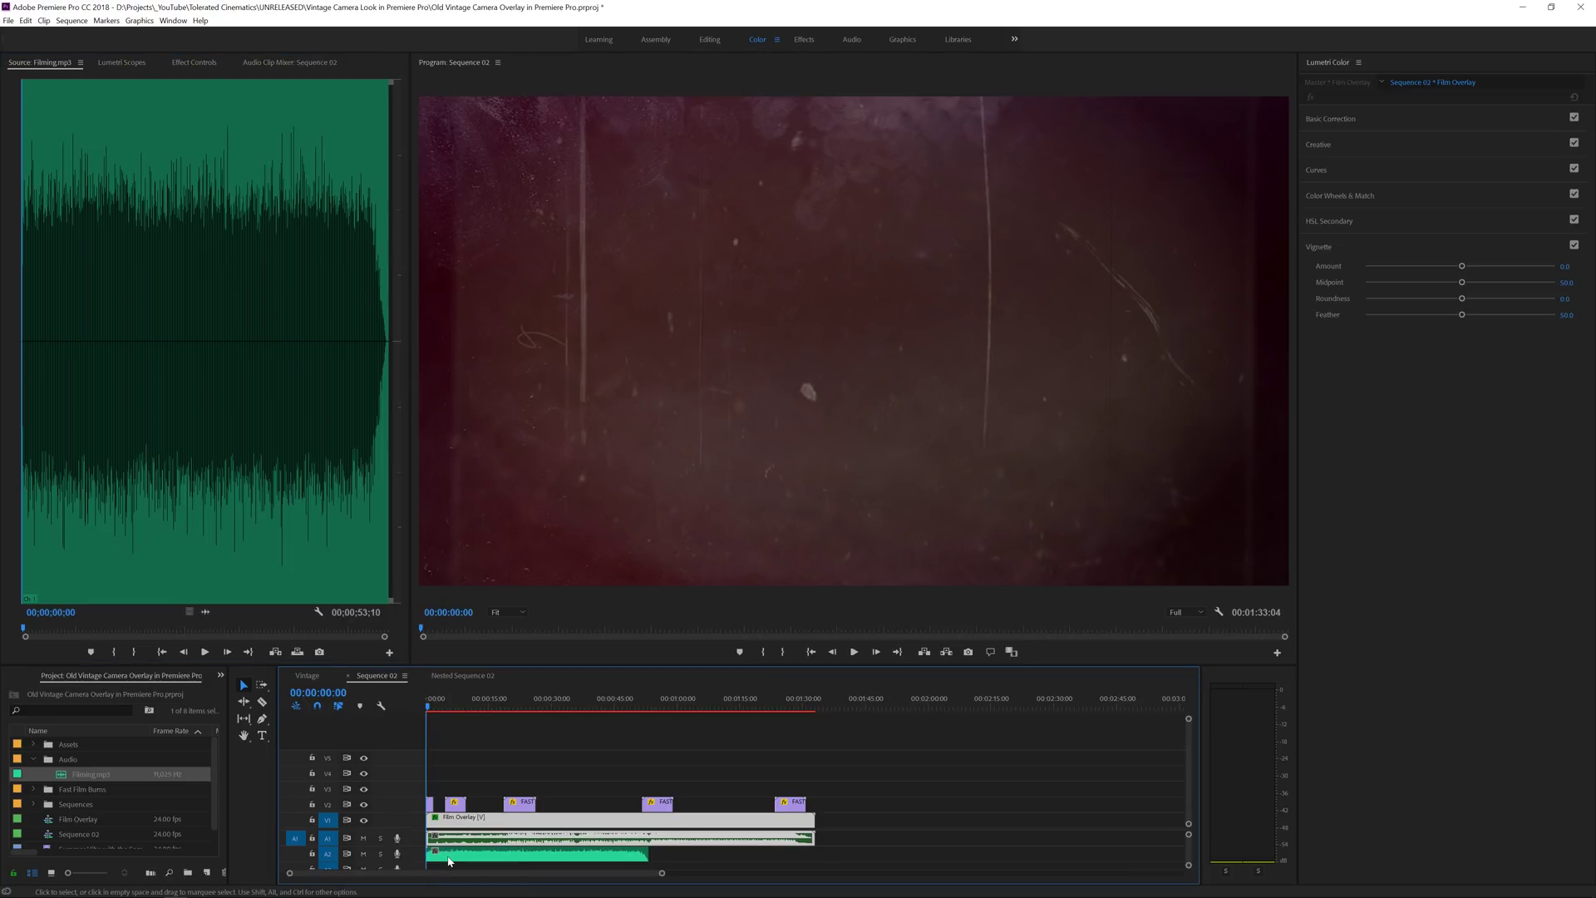
Apply an Audio Gain change, duplicate the clip along A2, and trim the first clip's end
right_click(450, 860)
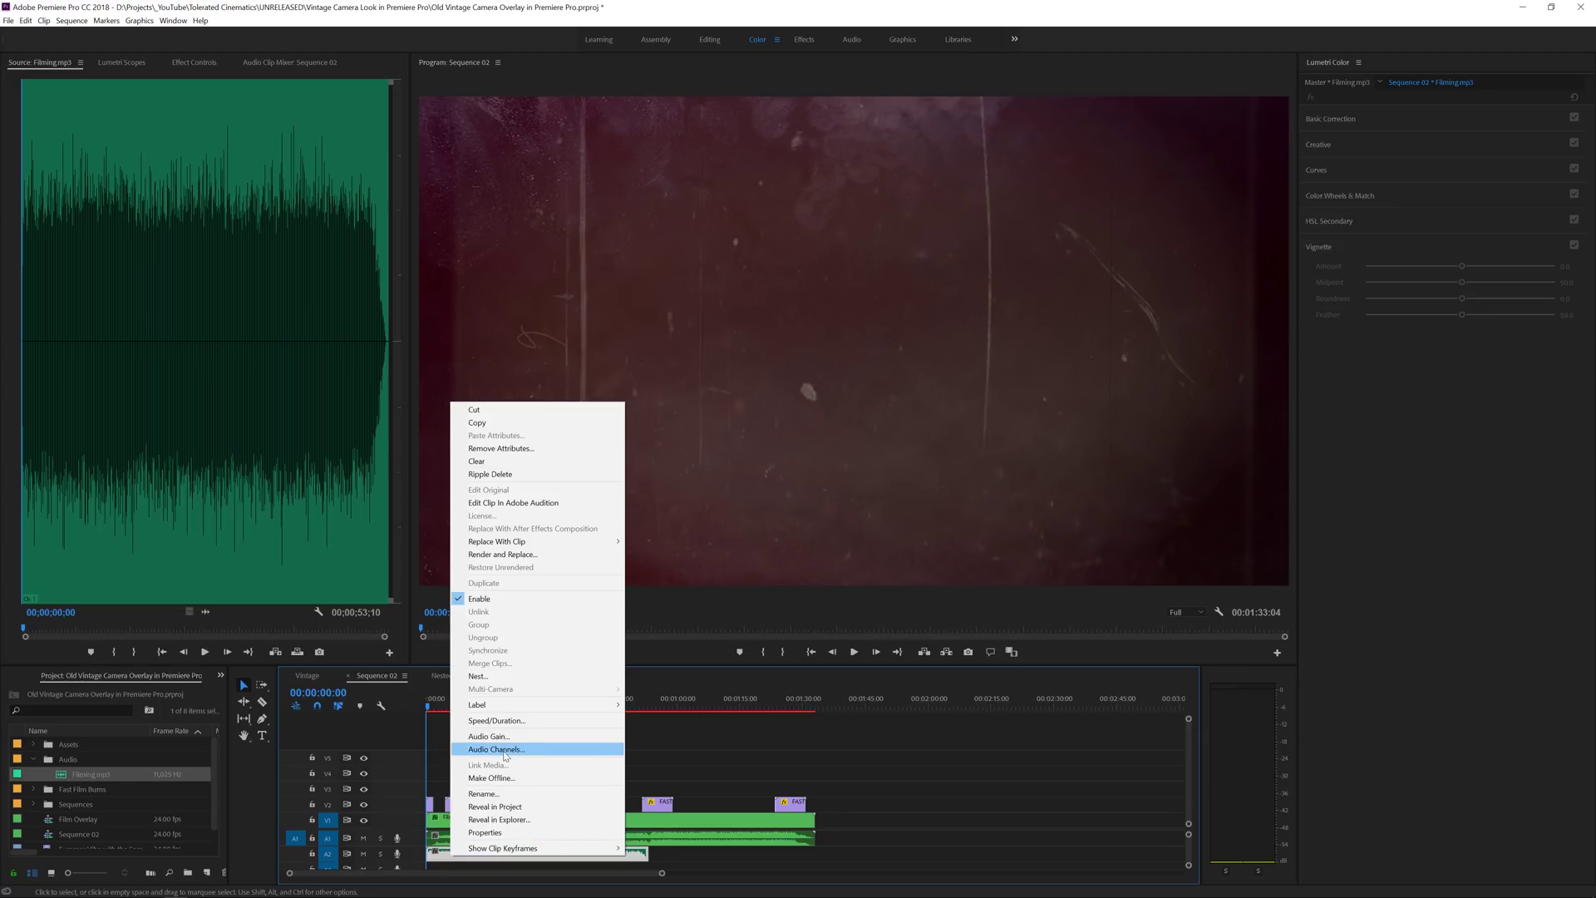
click(474, 737)
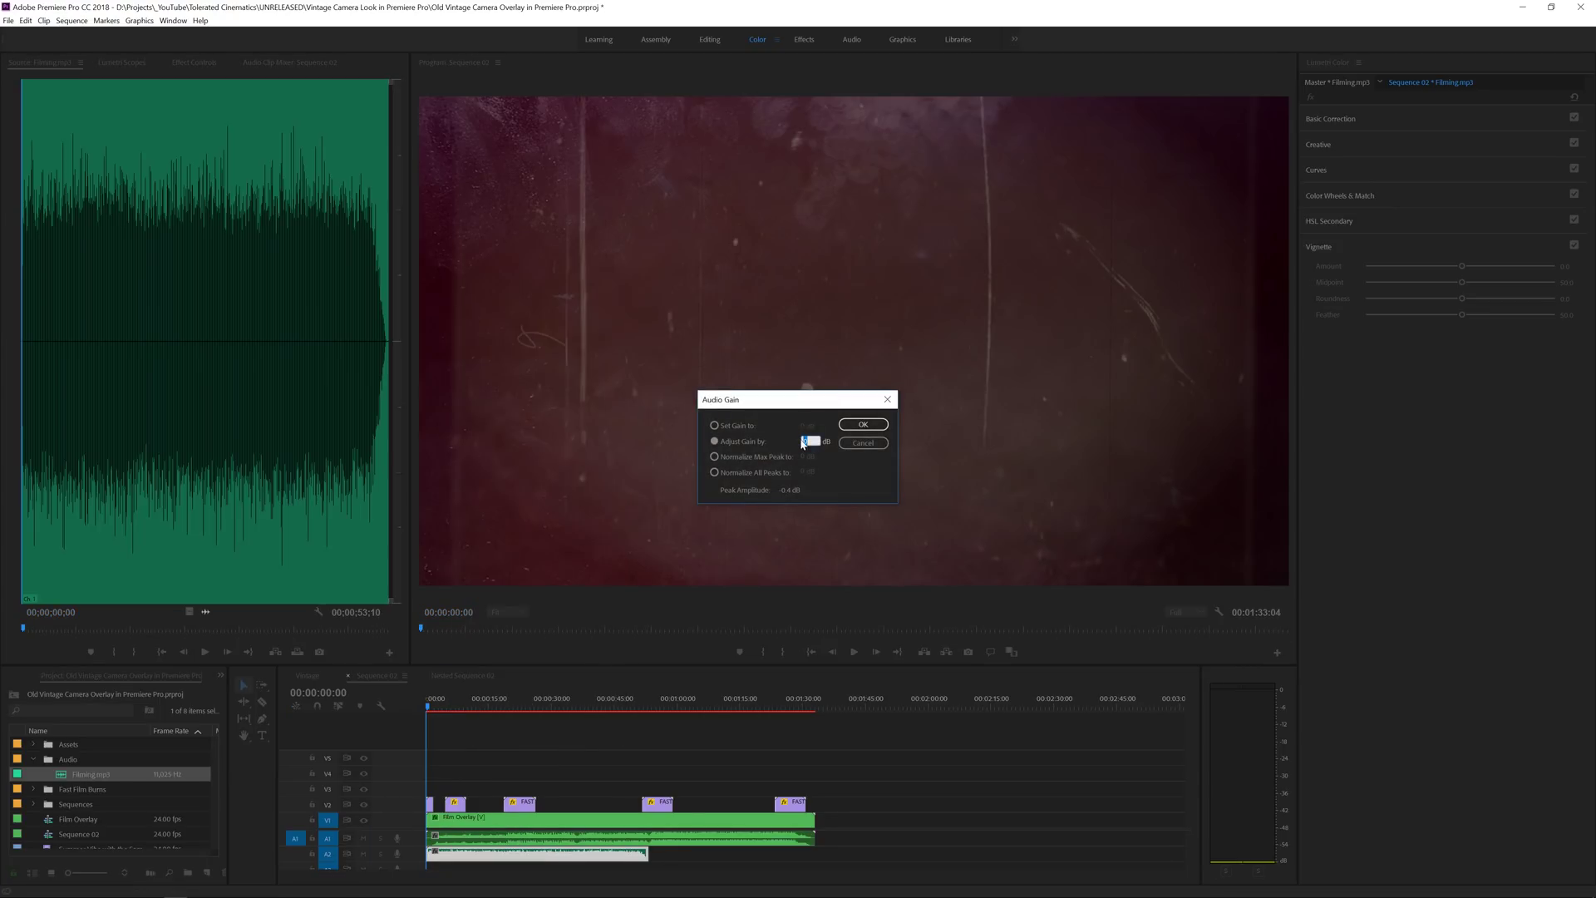
key(Return)
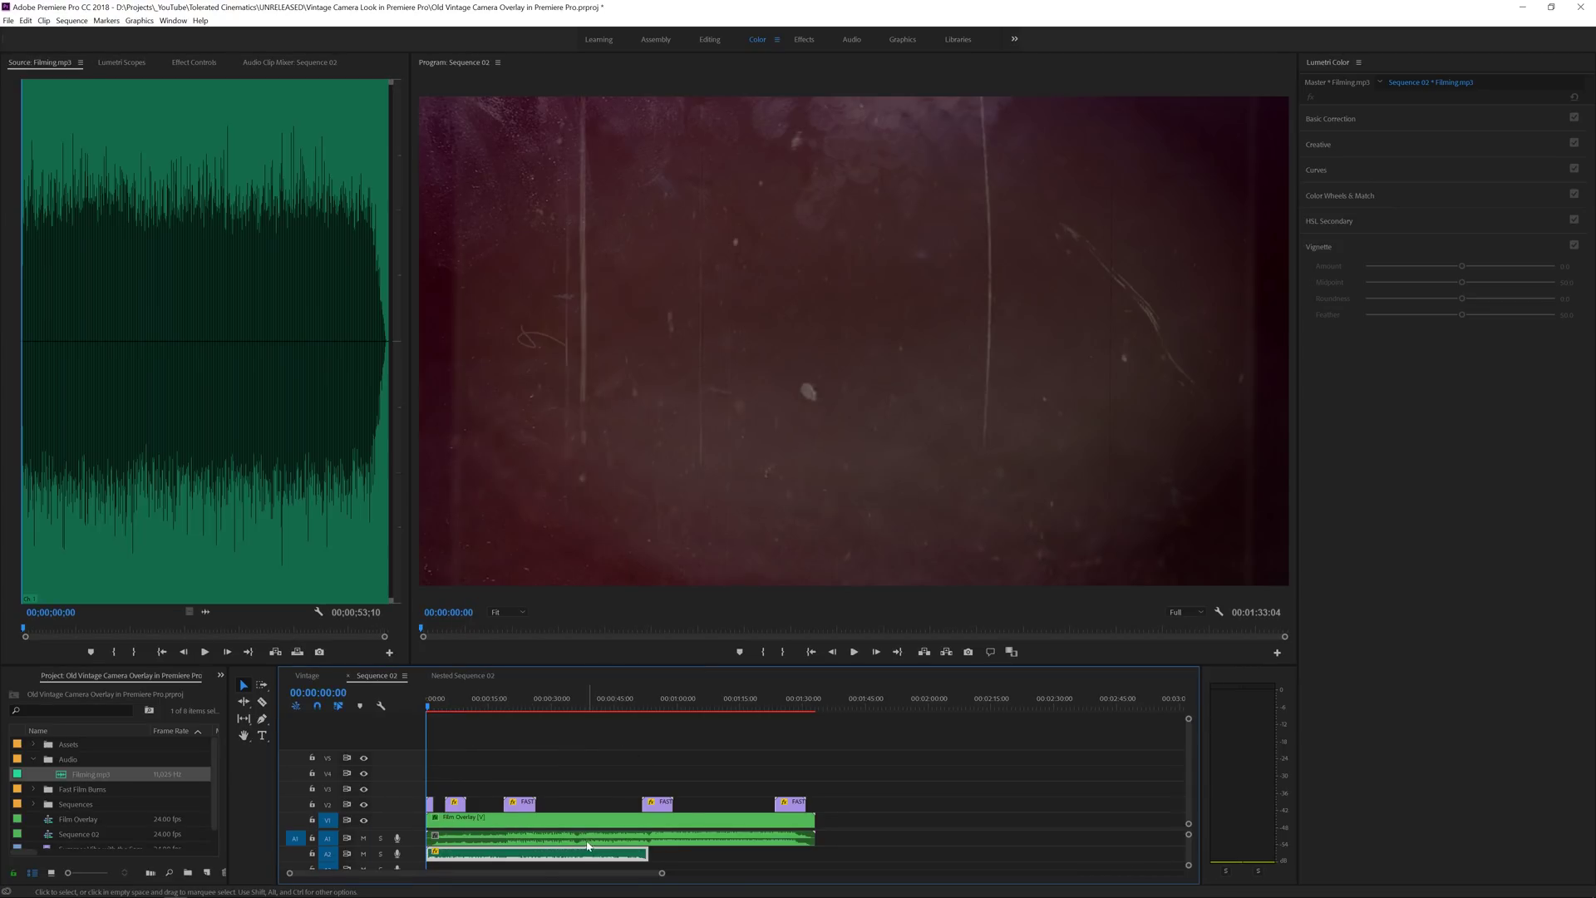
drag(527, 860, 693, 859)
drag(591, 856, 619, 856)
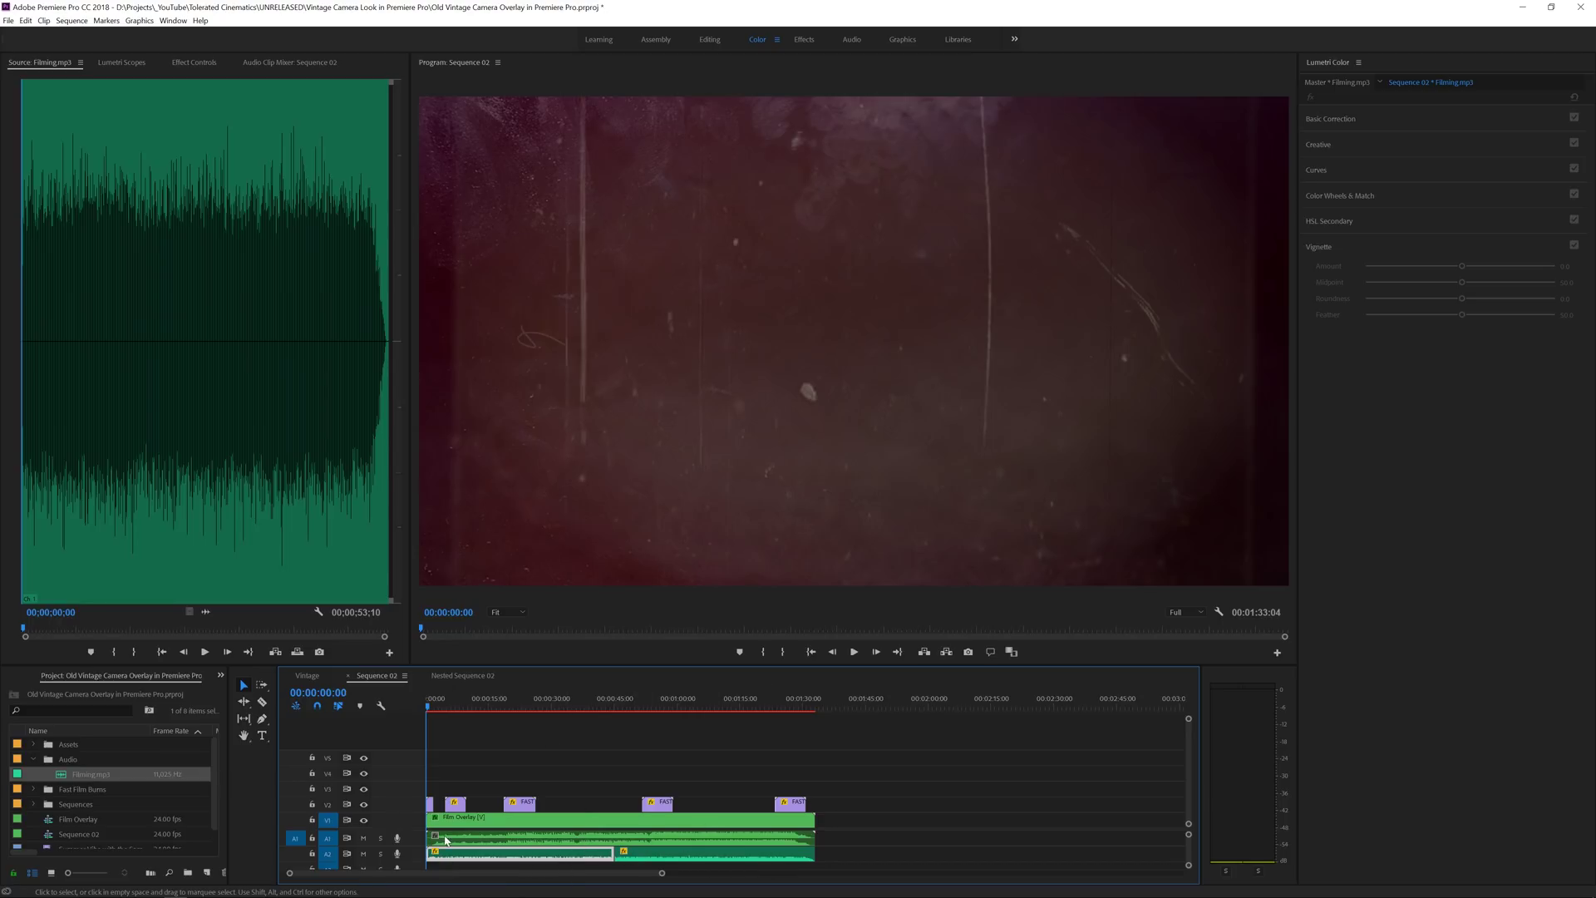
Open the nested Film Overlay sequence from the timeline
click(35, 759)
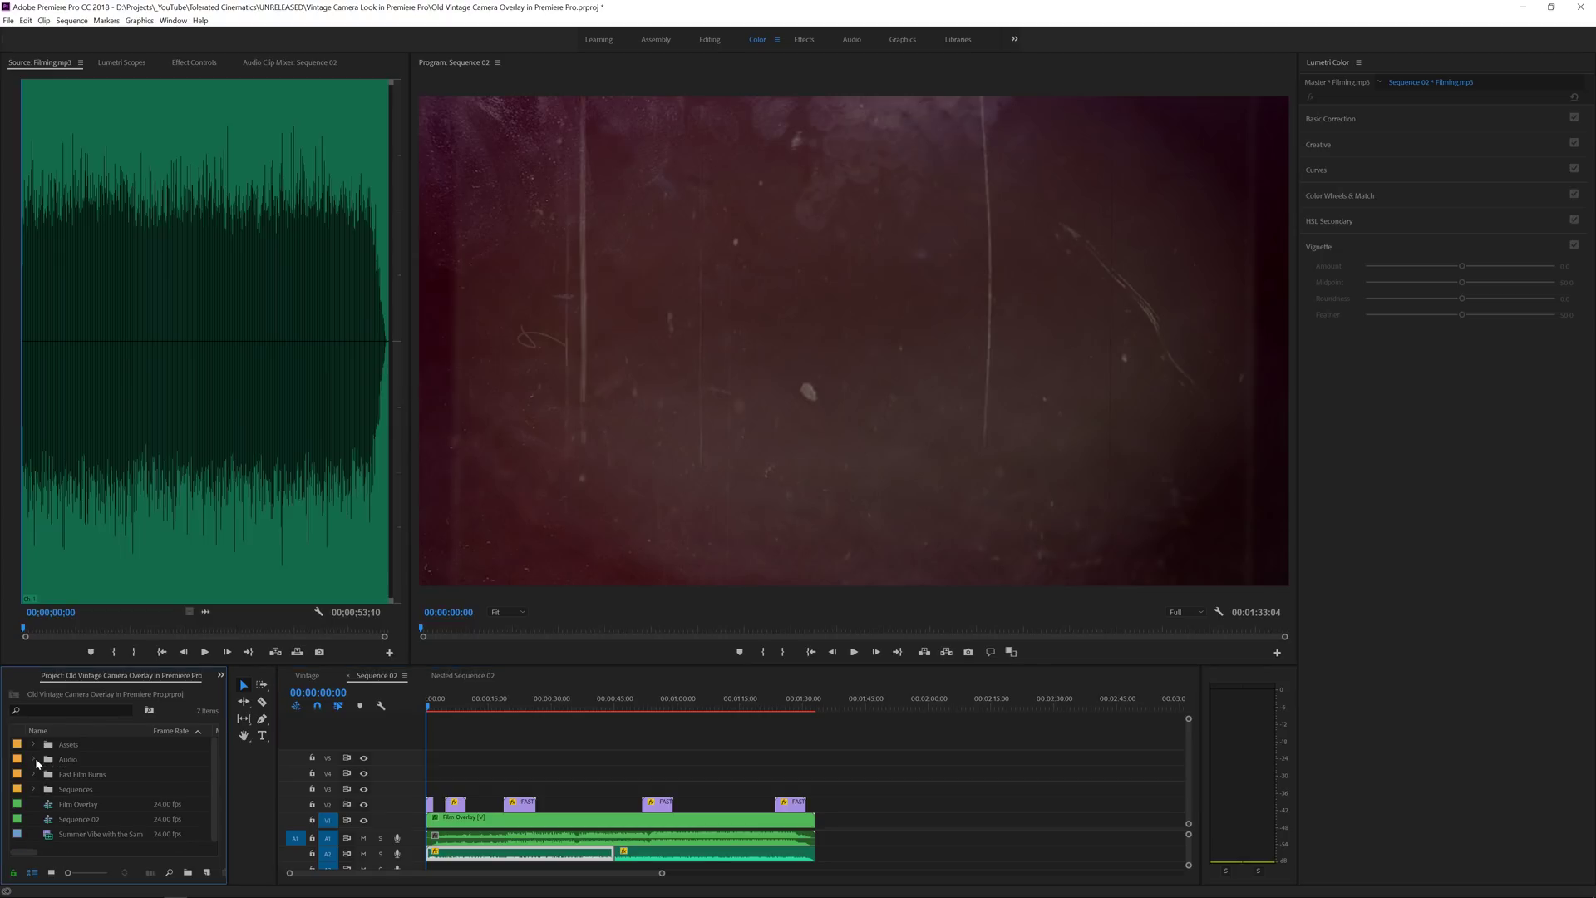
click(33, 744)
click(33, 744)
click(439, 706)
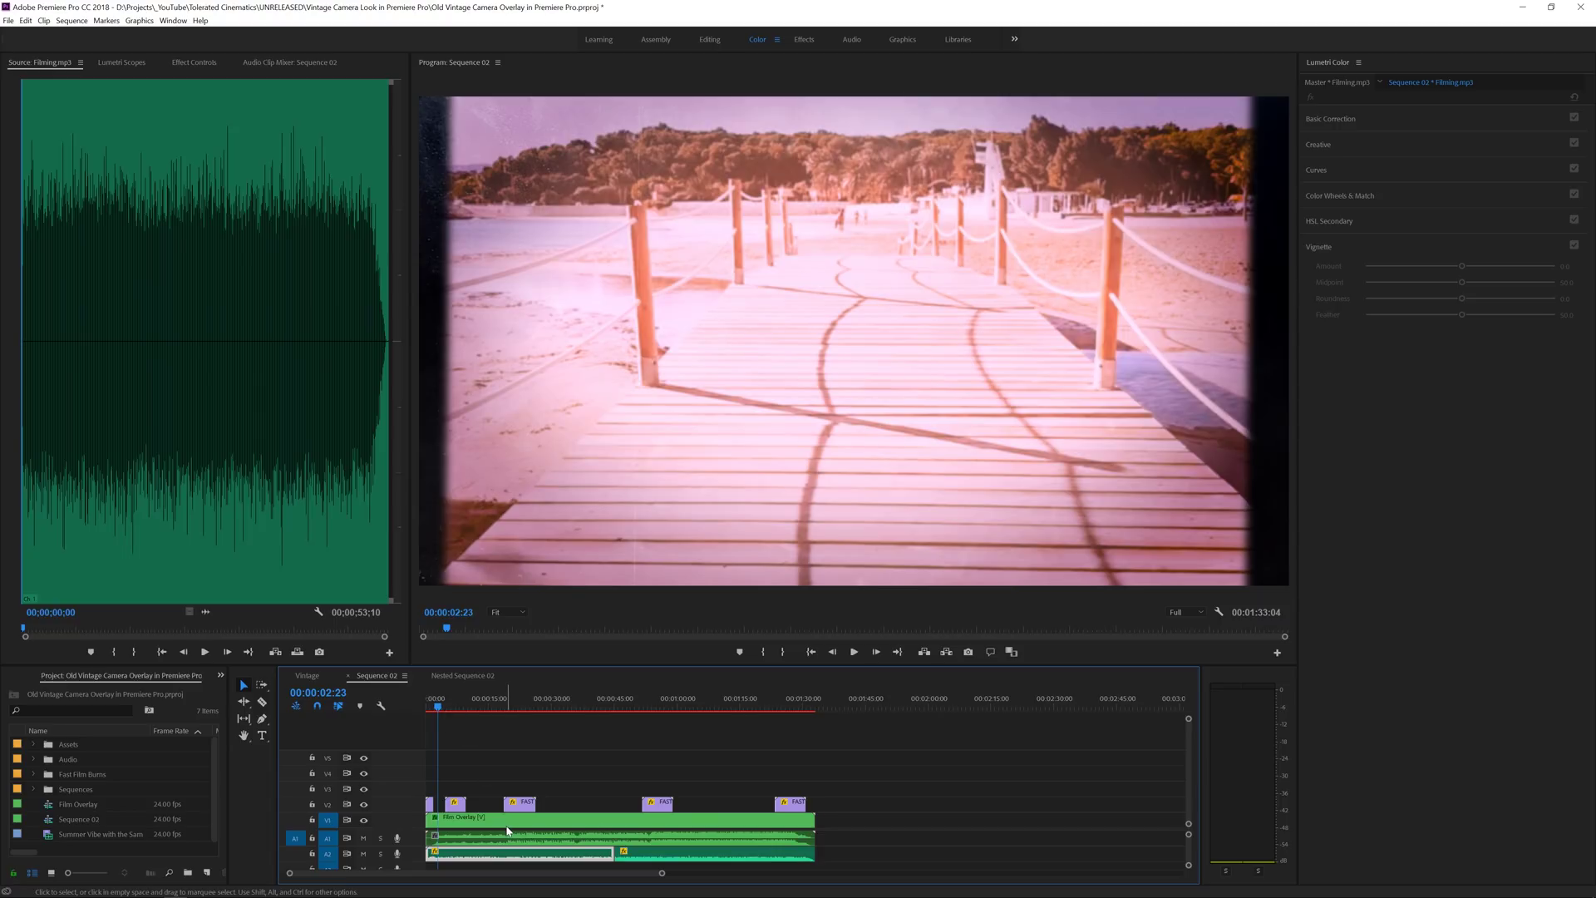
click(508, 829)
click(563, 783)
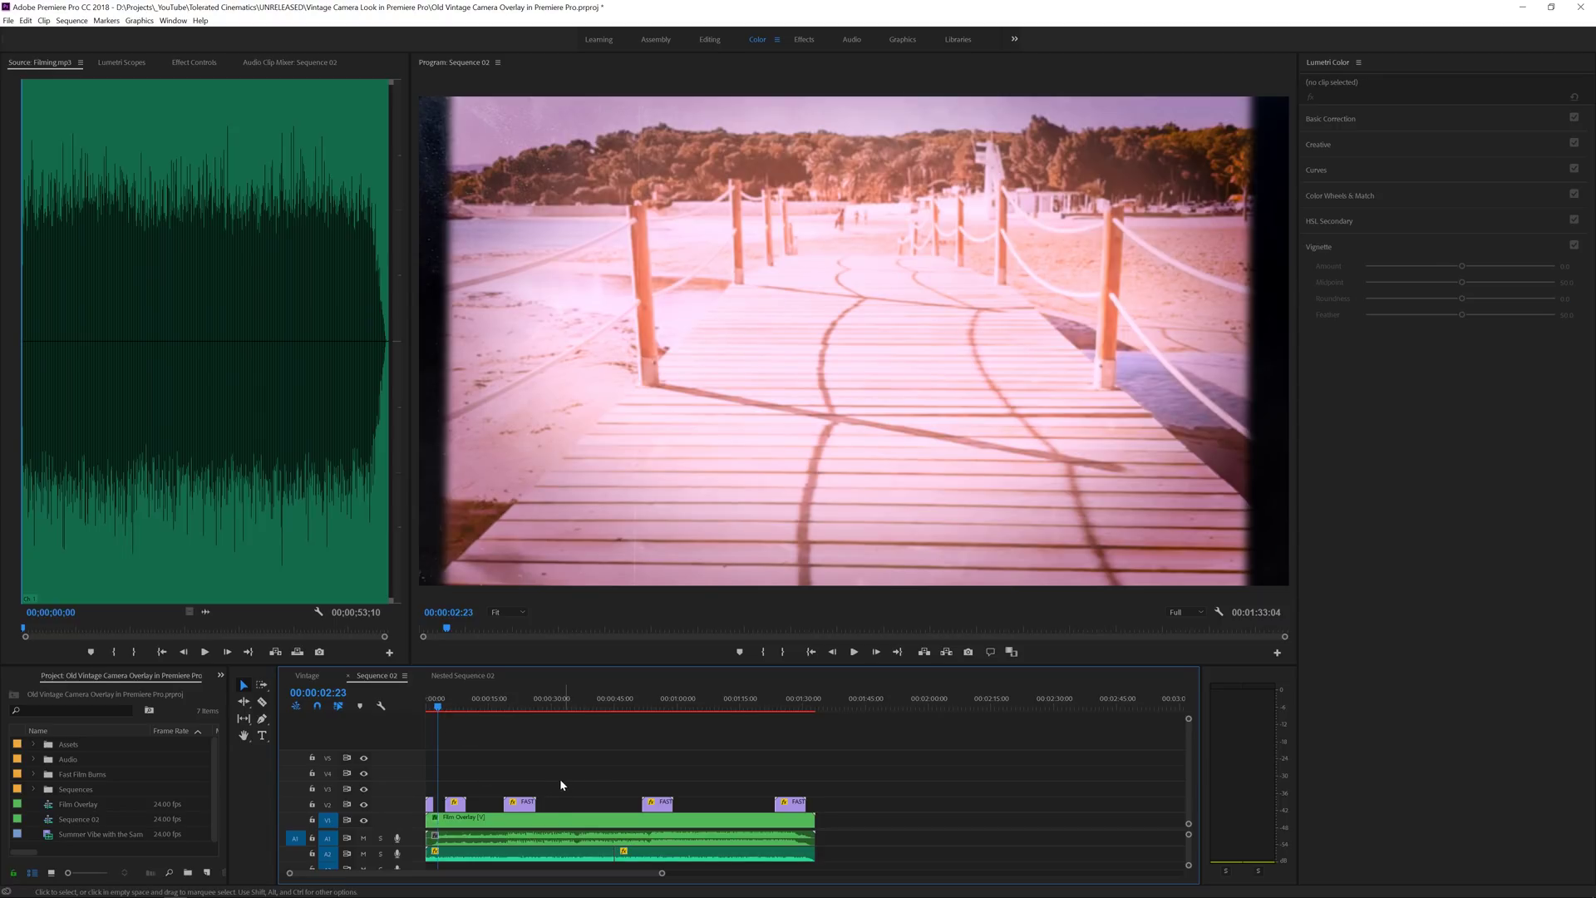
double_click(538, 823)
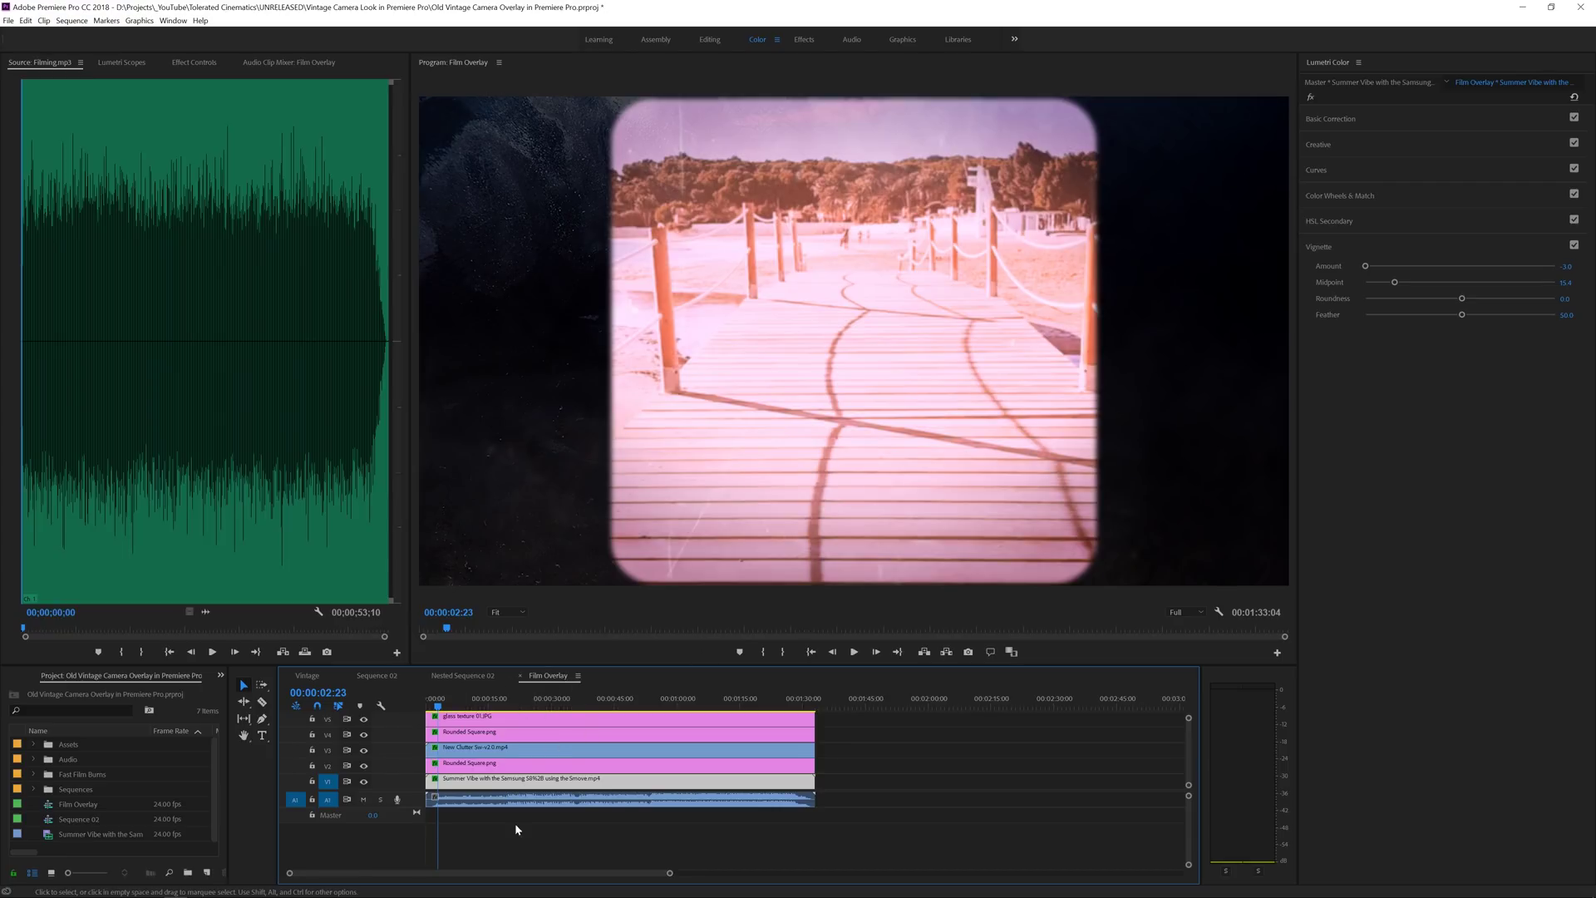
Set the Summer Vibe beach clip's speed to 130% in Speed/Duration
right_click(470, 784)
click(555, 569)
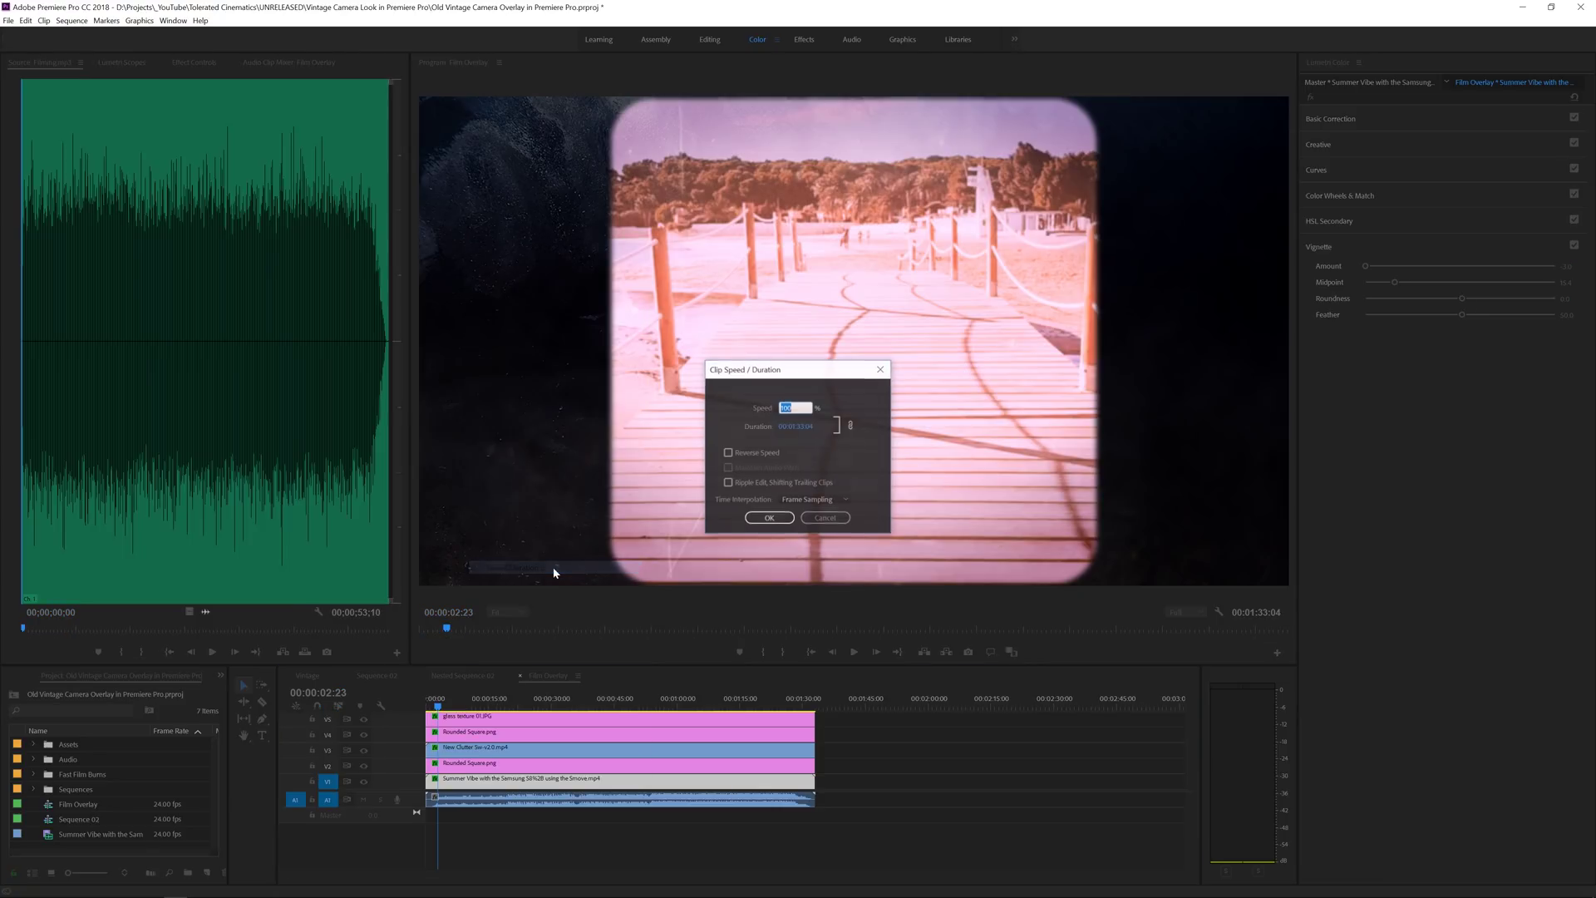
text(130)
key(Return)
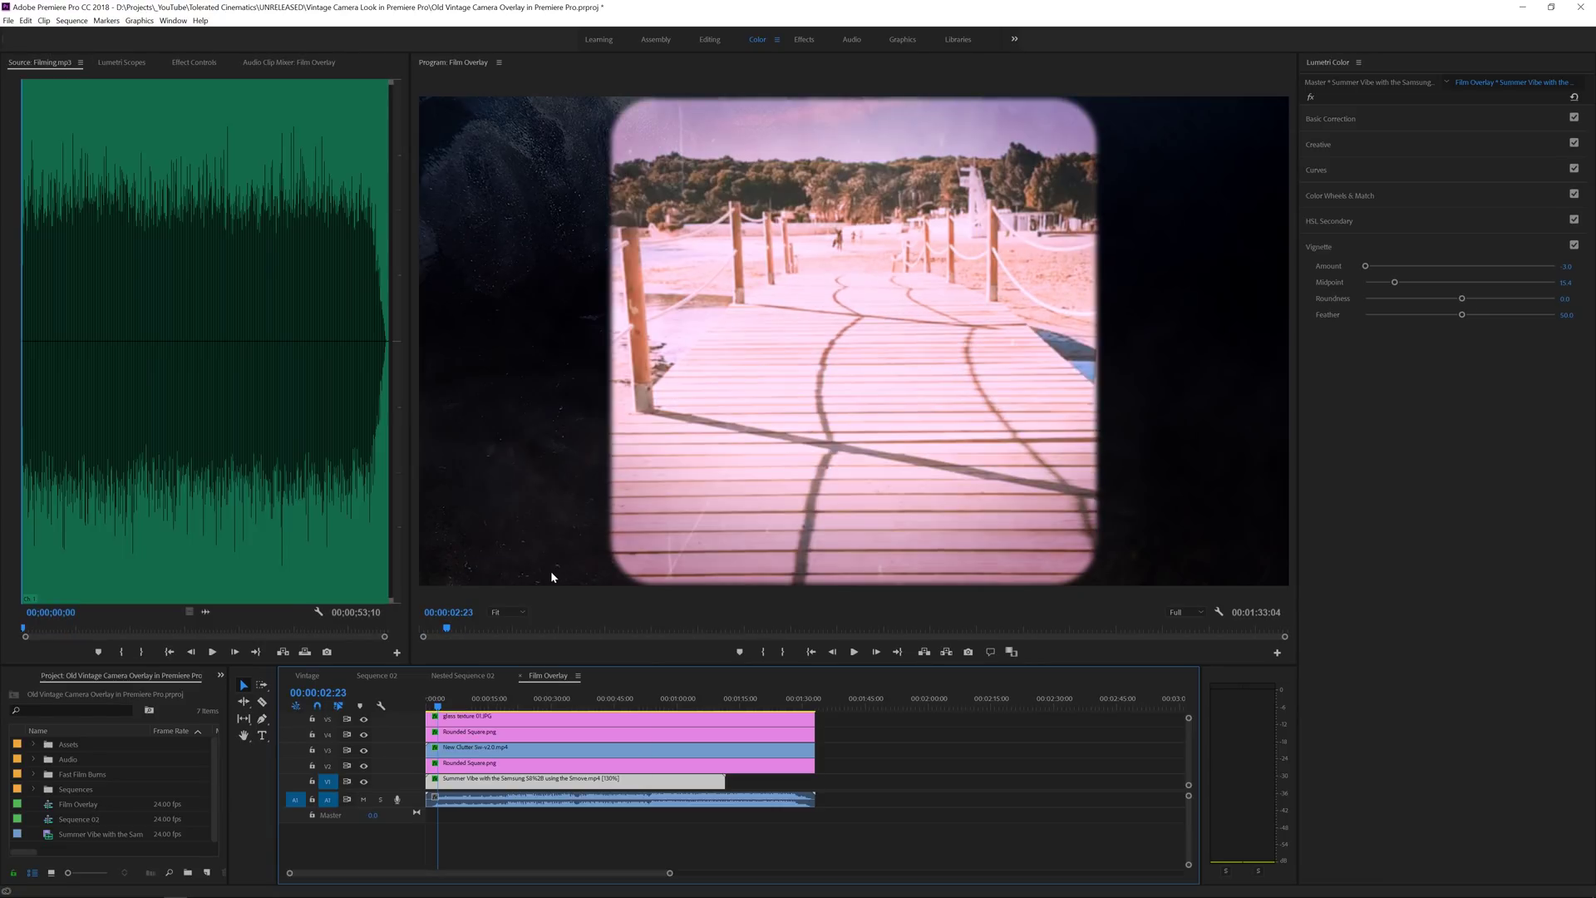
Split the beach audio at the clip end and move its tail to match the sped-up video
click(701, 803)
key(c)
shift+click(686, 800)
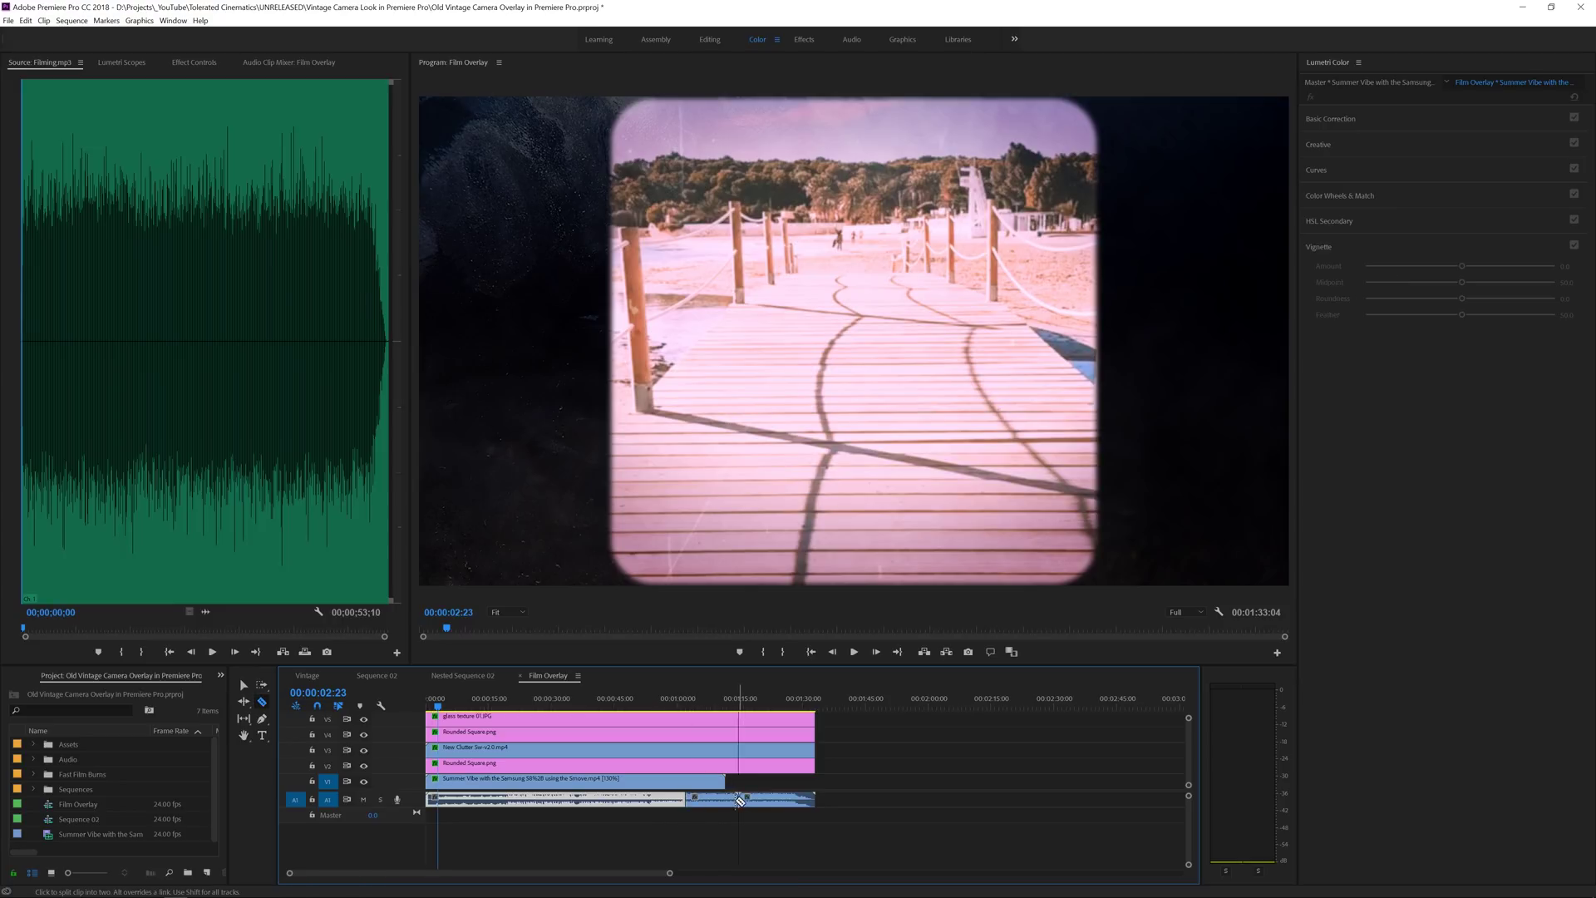
key(v)
drag(765, 800, 685, 805)
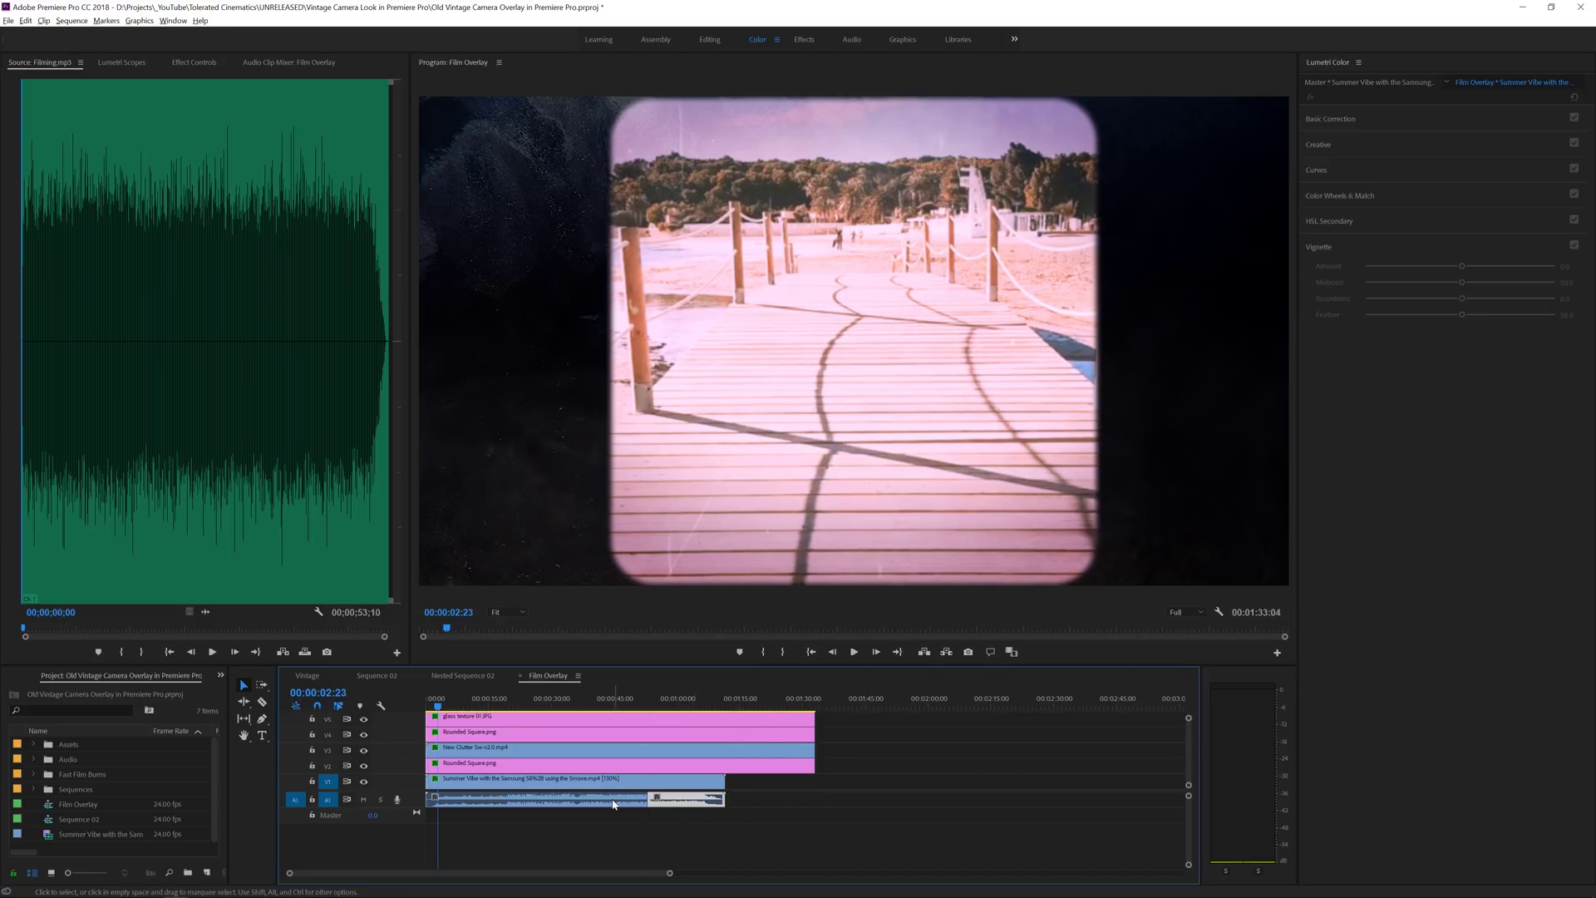
Play the ending to check it and select the overlay and frame clips on V2–V5
scroll(736, 802, up, 3)
scroll(477, 815, up, 2)
click(615, 691)
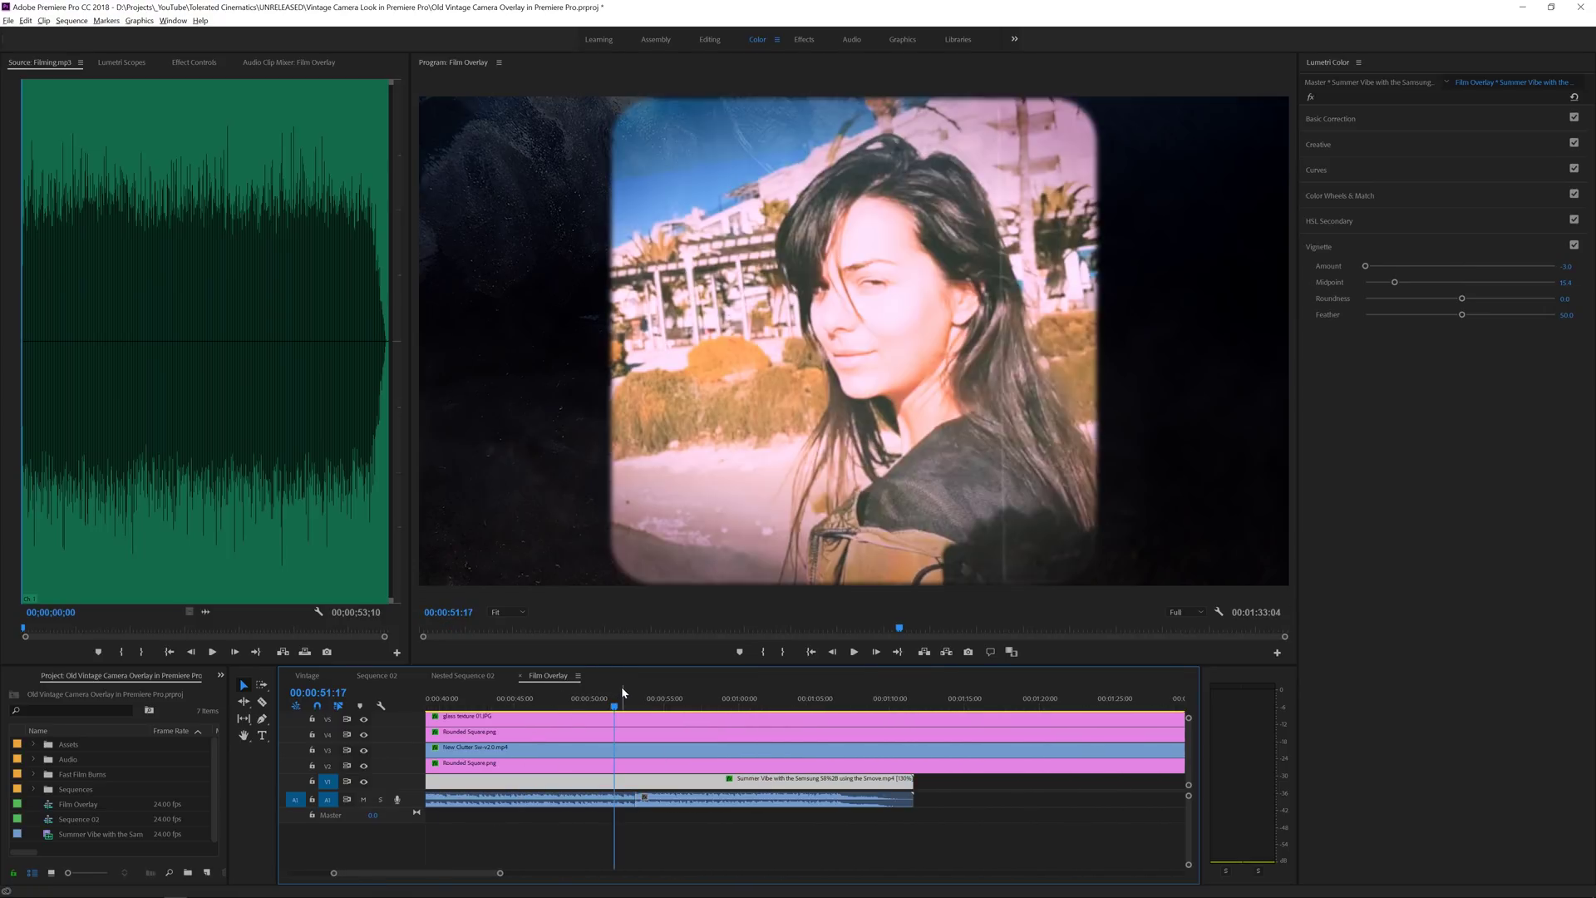
key(space)
key(space)
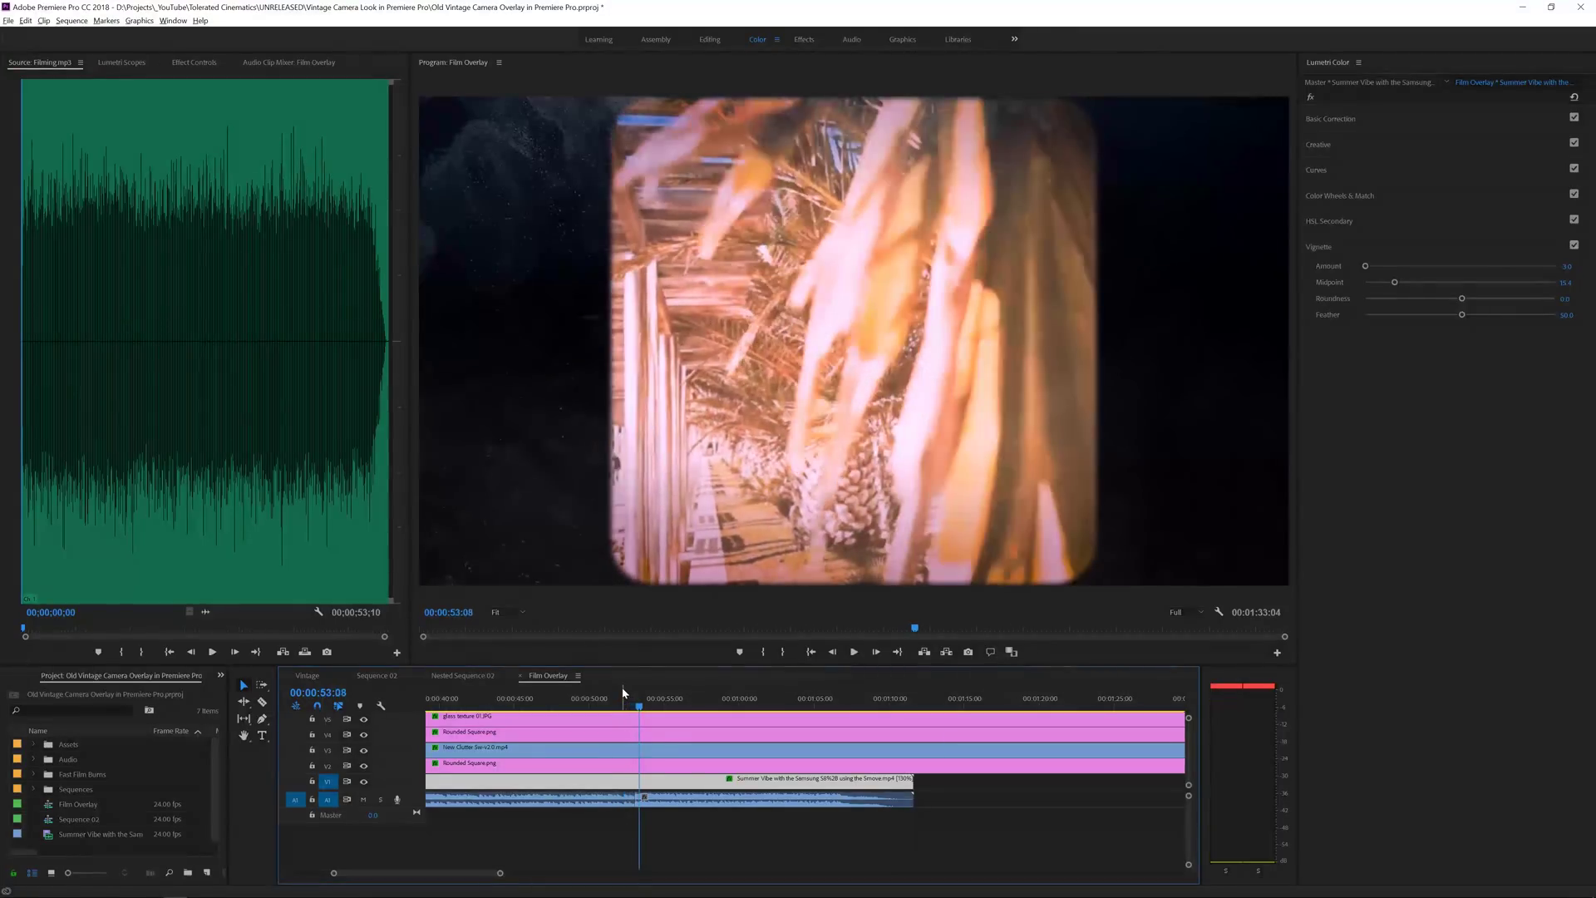
scroll(683, 798, down, 3)
click(681, 823)
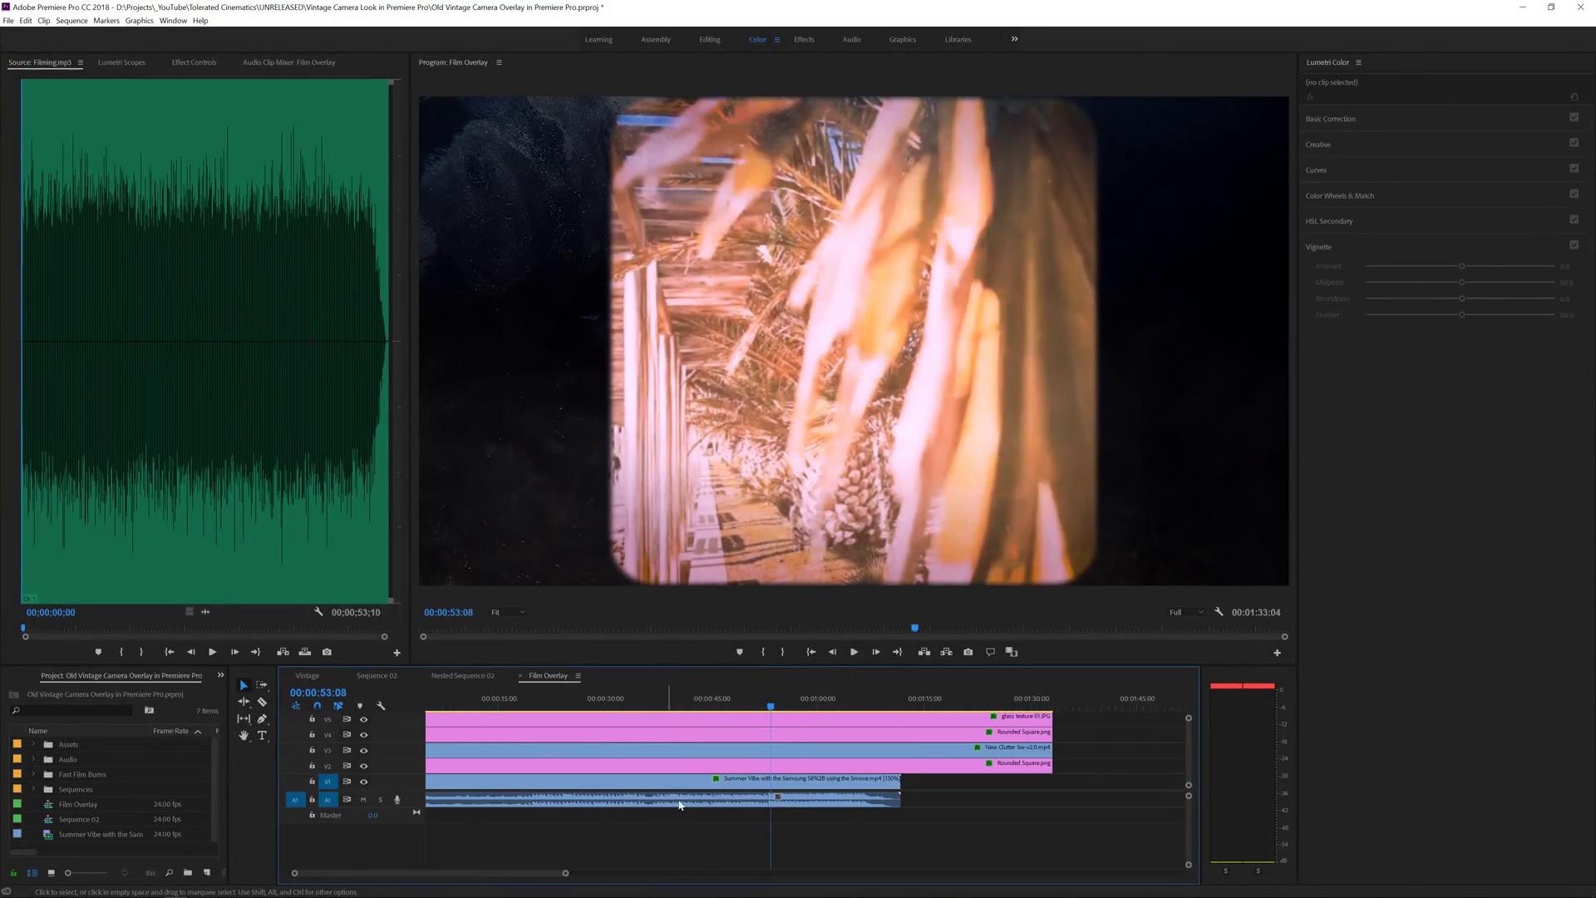
scroll(649, 819, down, 2)
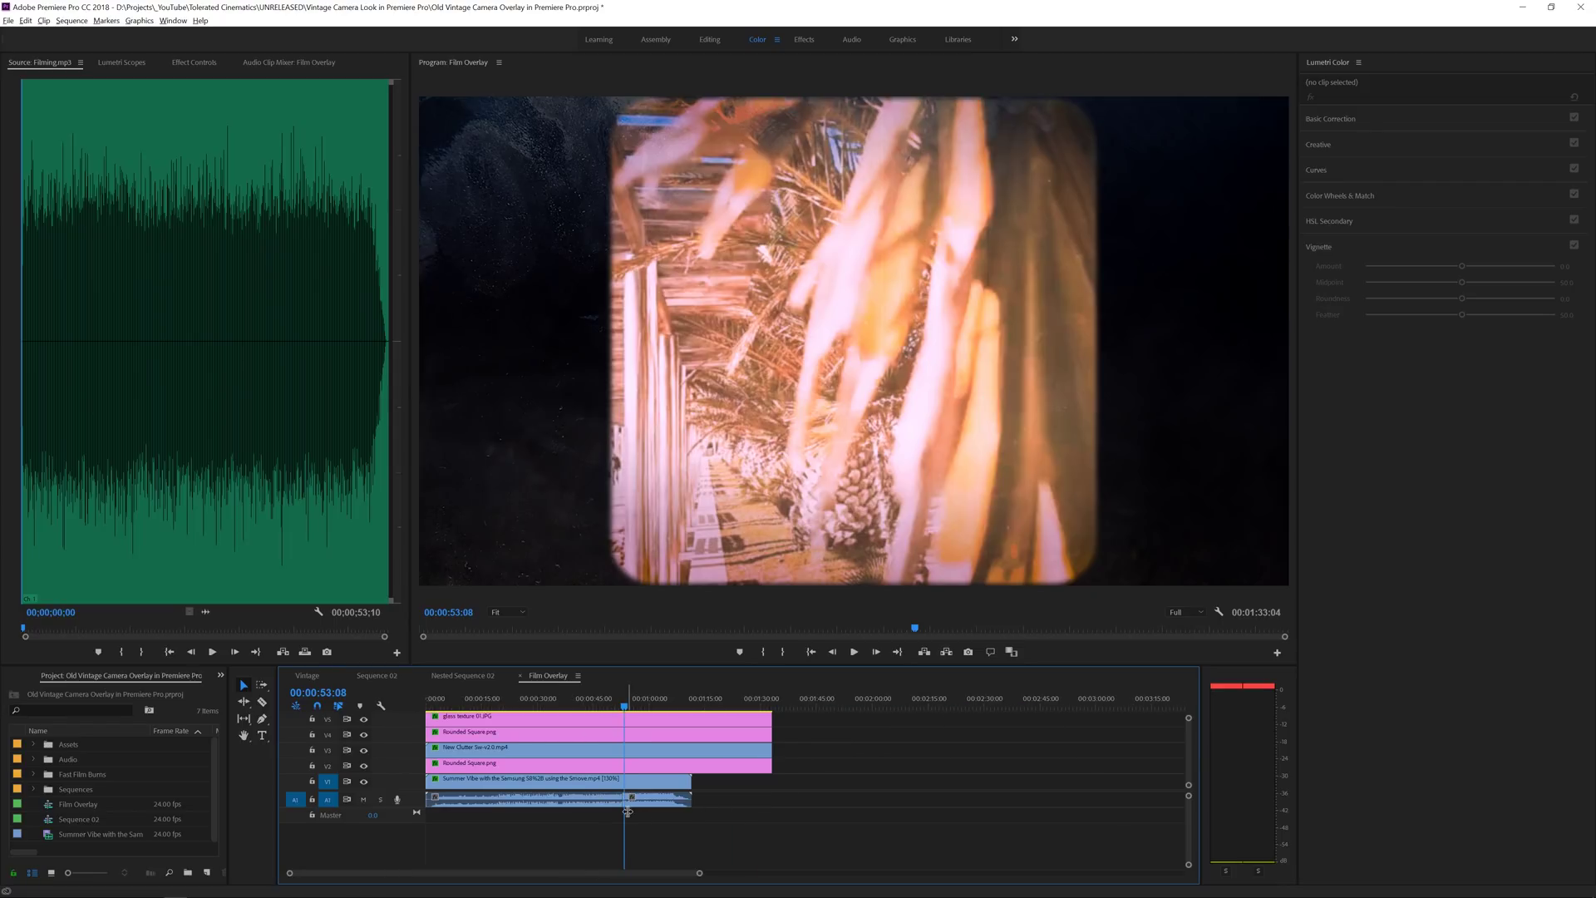
drag(710, 778, 691, 732)
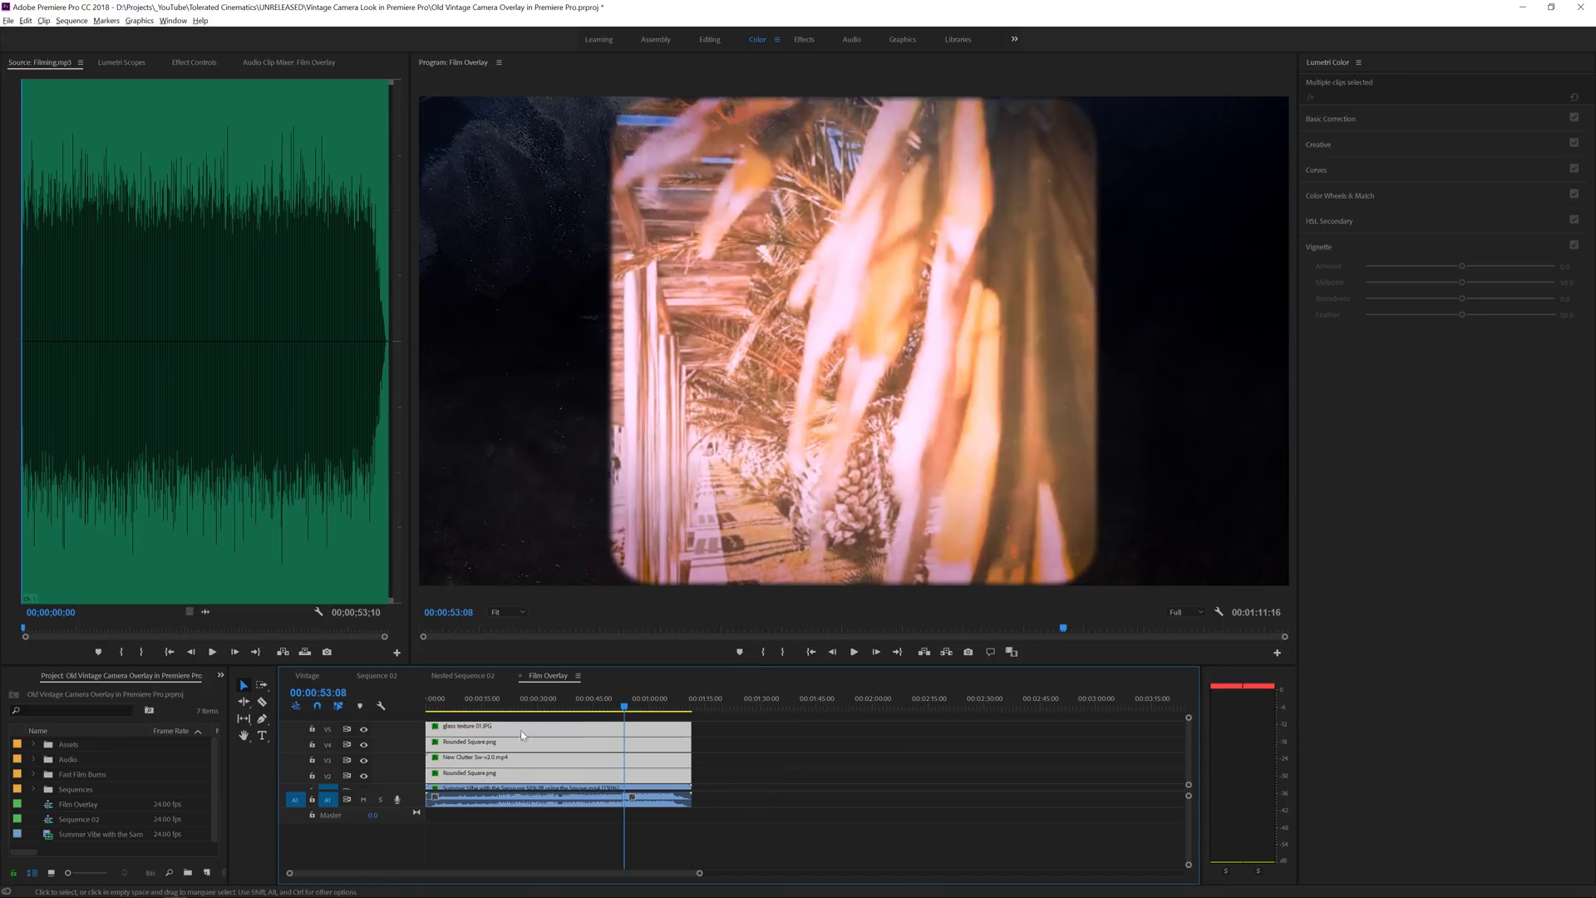
Return to Sequence 02 and save the project
click(457, 675)
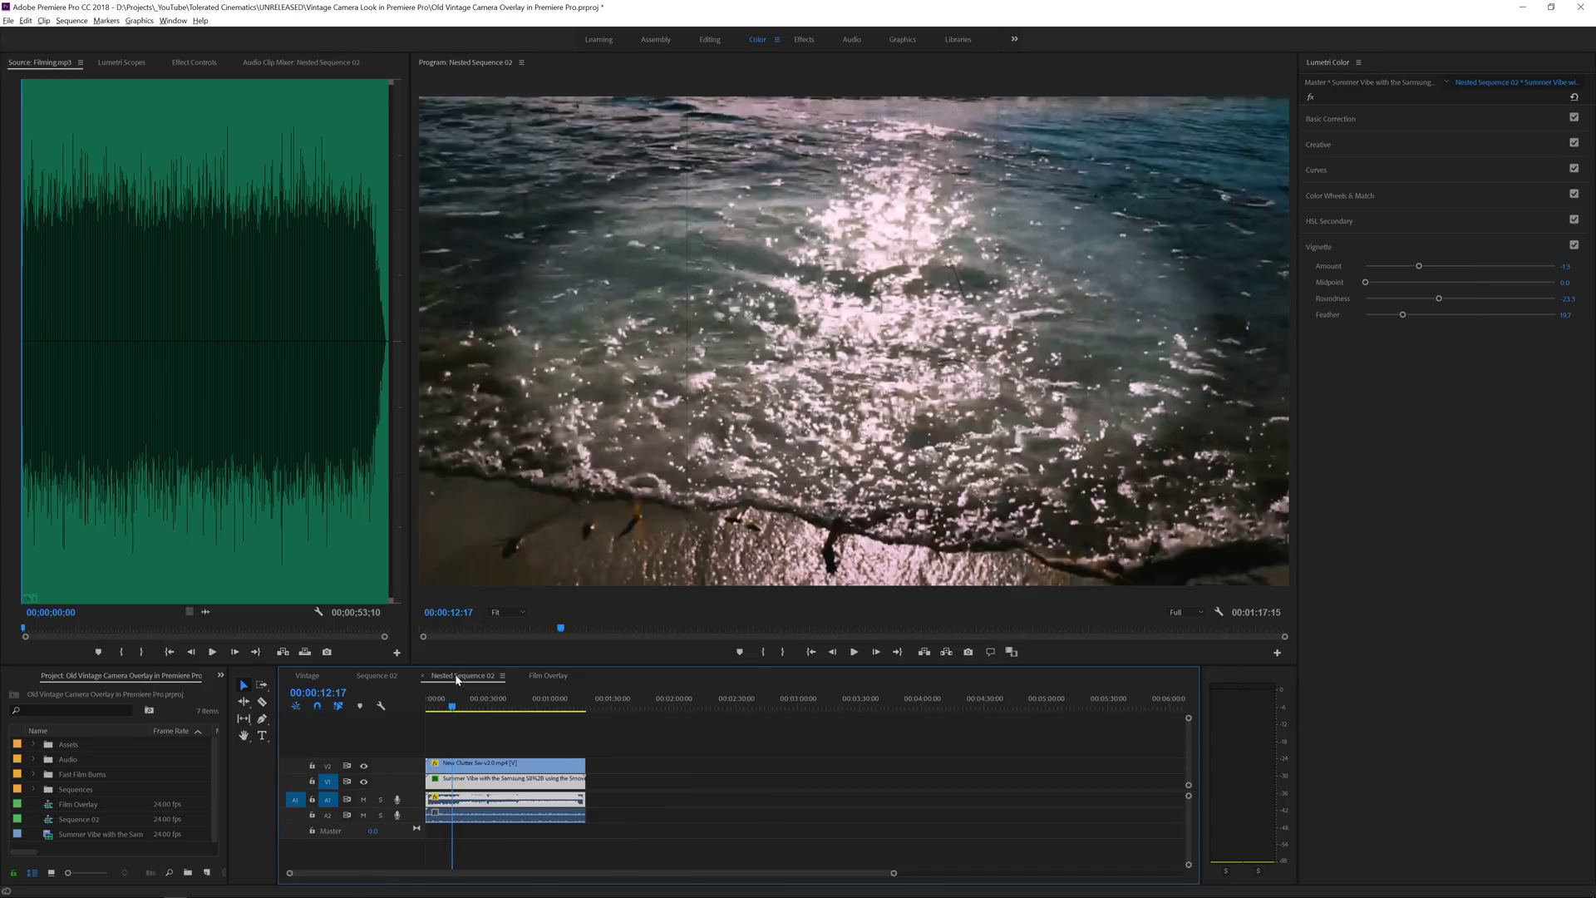
click(376, 675)
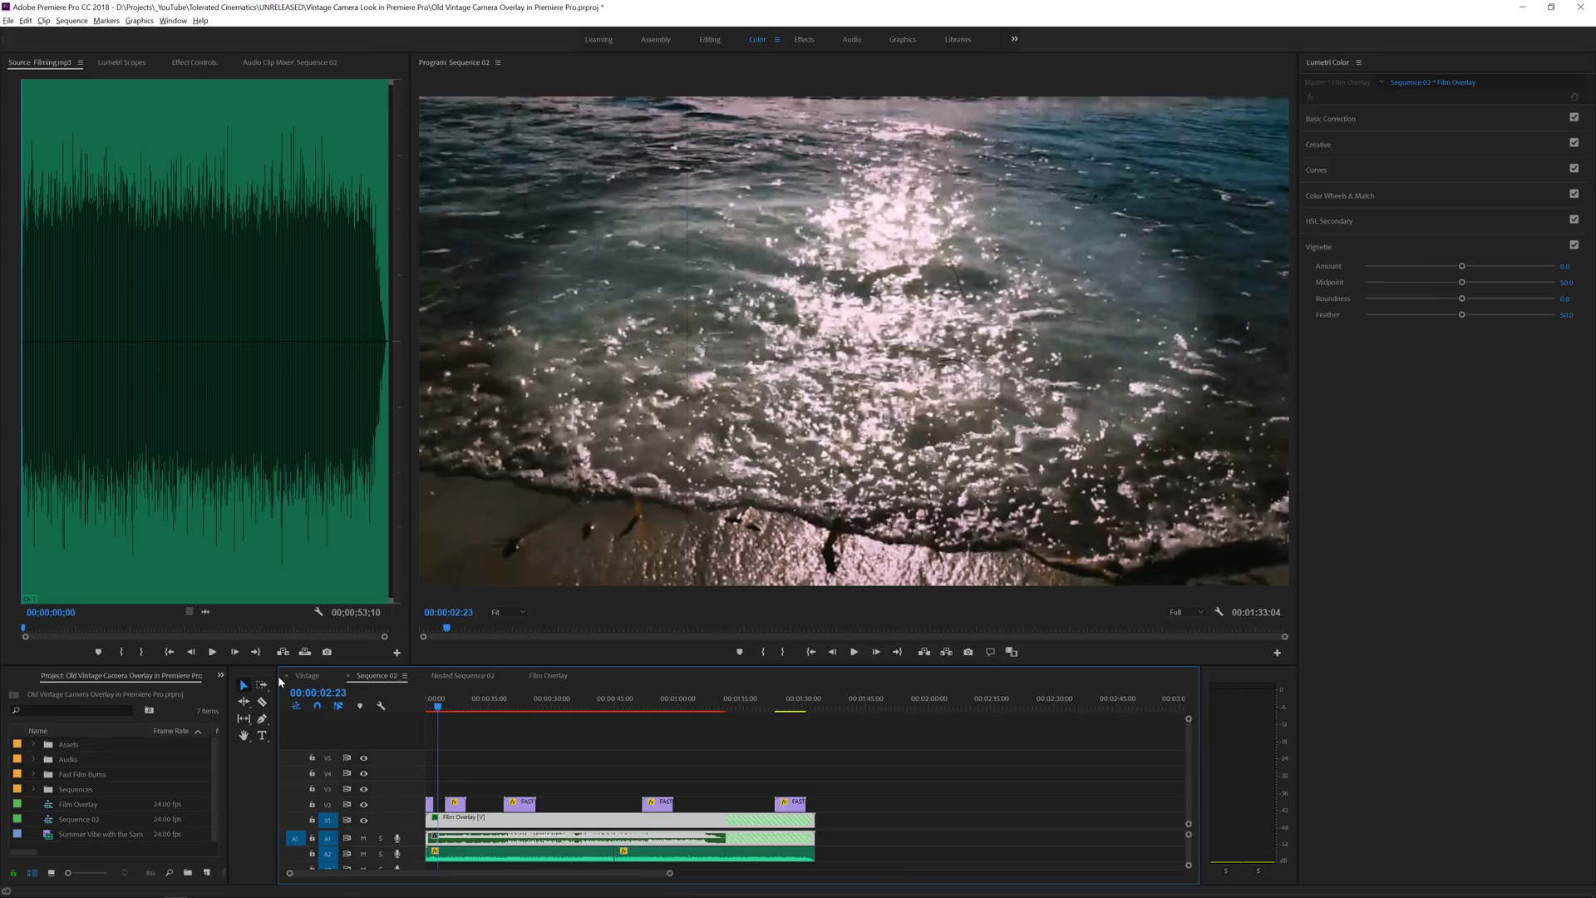
click(510, 737)
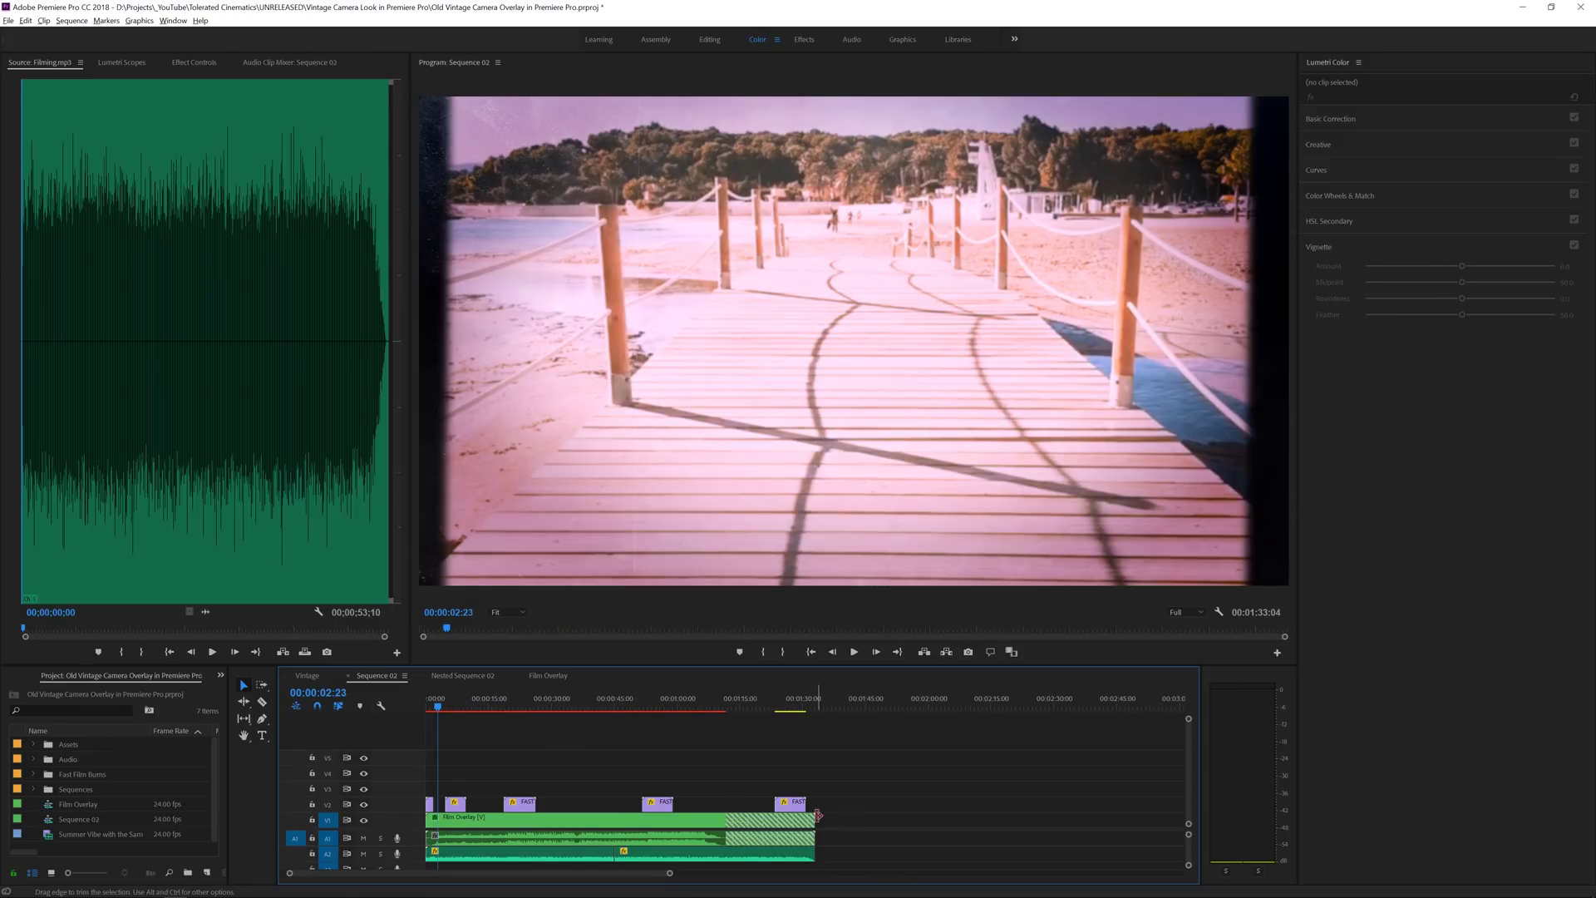
key(ctrl+s)
Shorten Film Overlay to about 1:12 and slide the second projector audio clip to match
drag(816, 819, 626, 803)
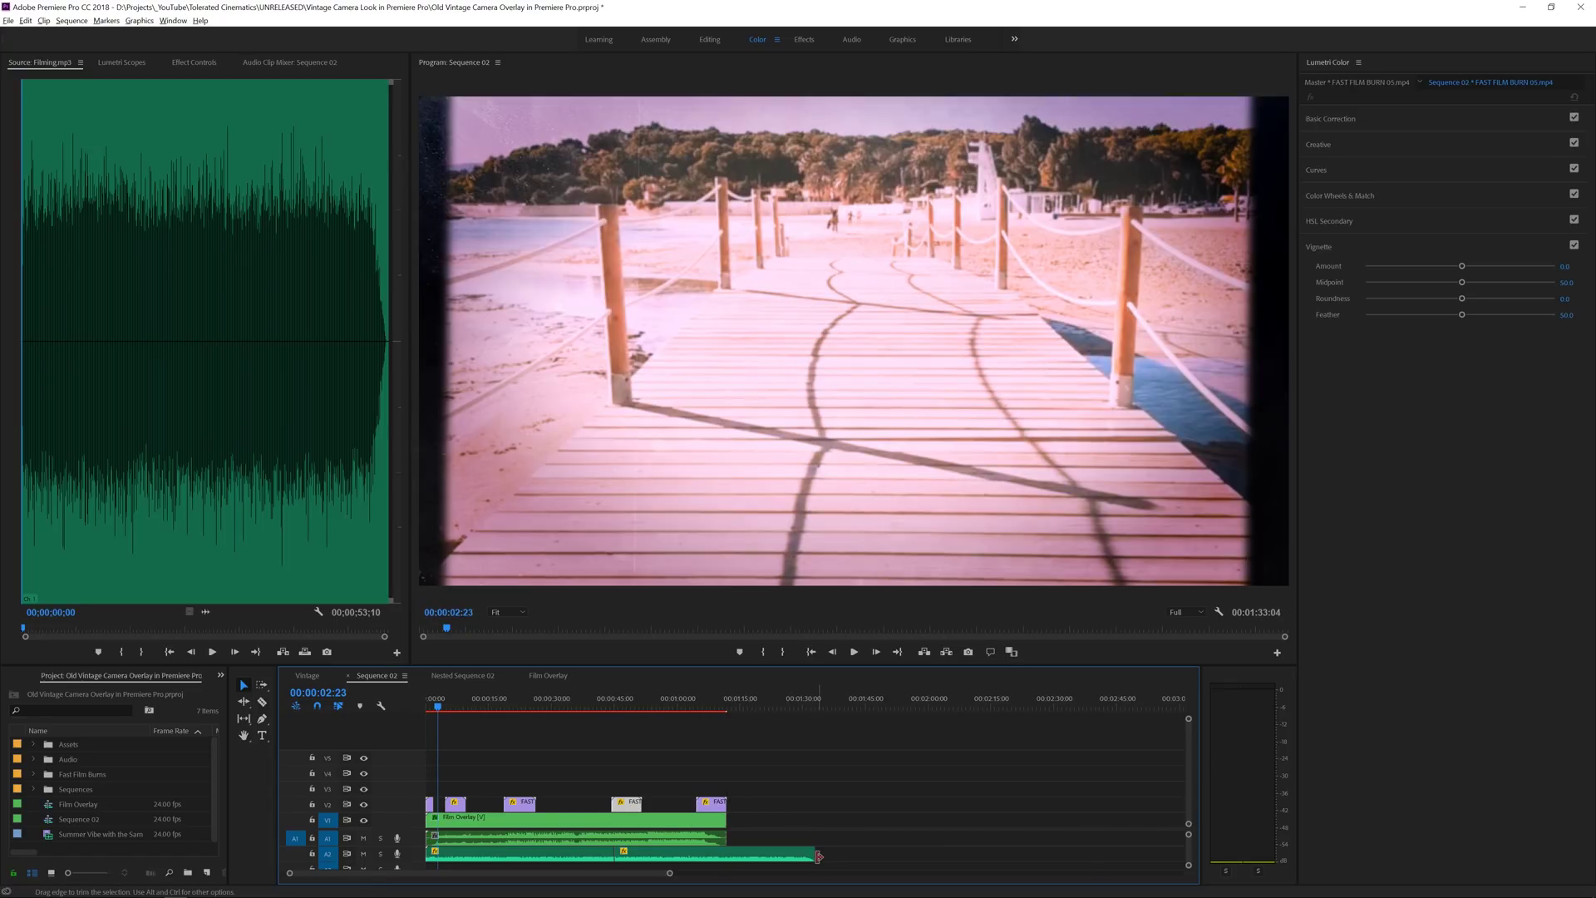
drag(796, 852, 707, 852)
click(808, 826)
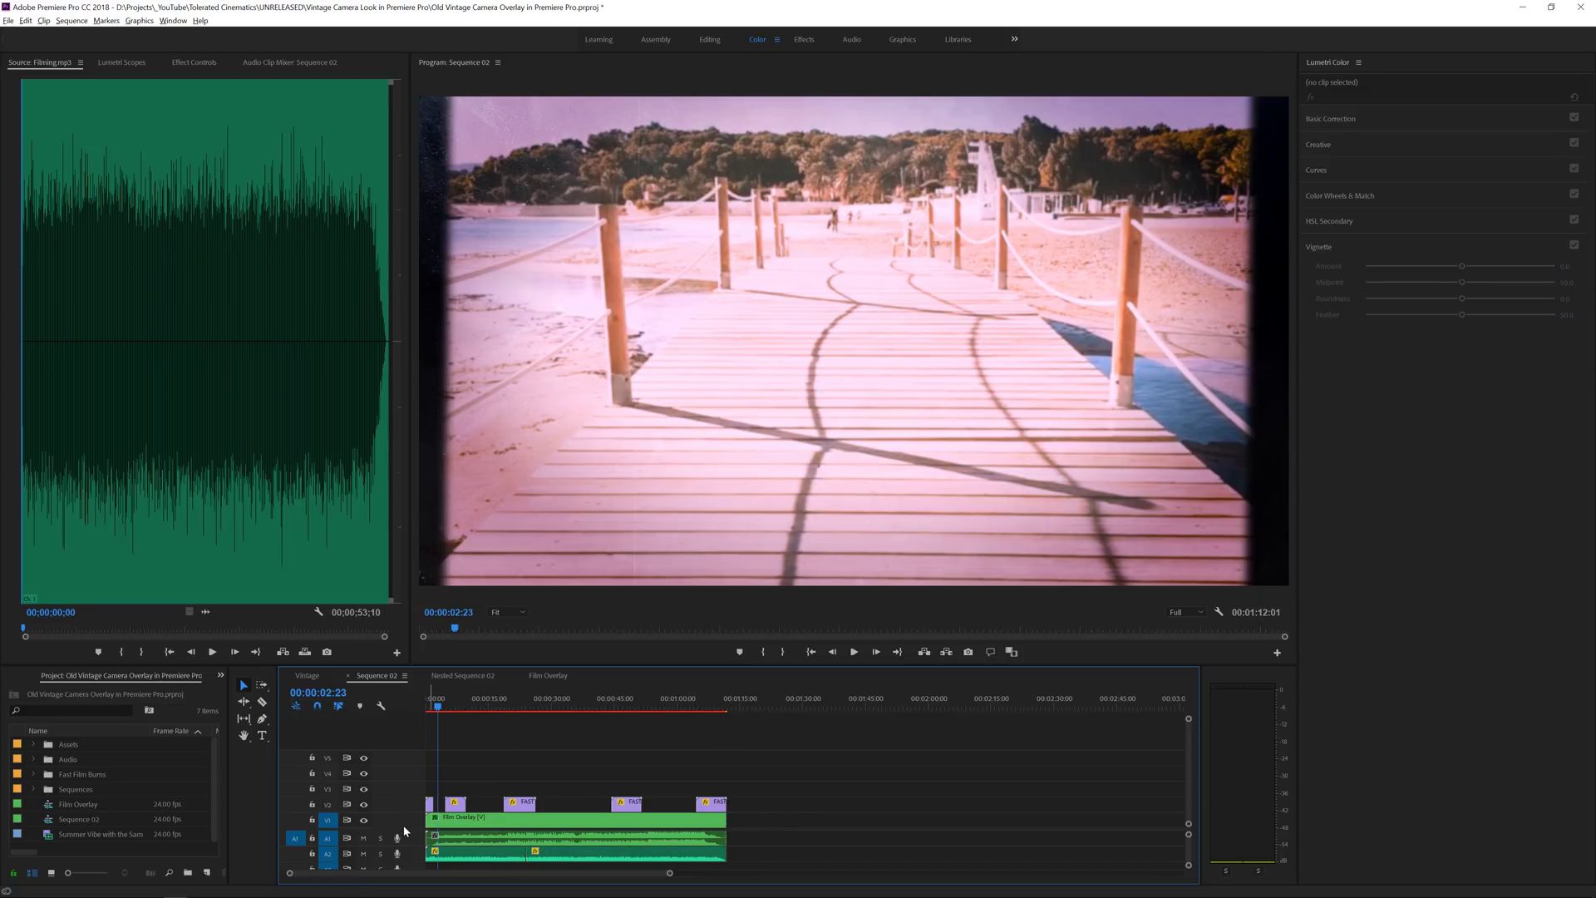
drag(399, 828, 399, 779)
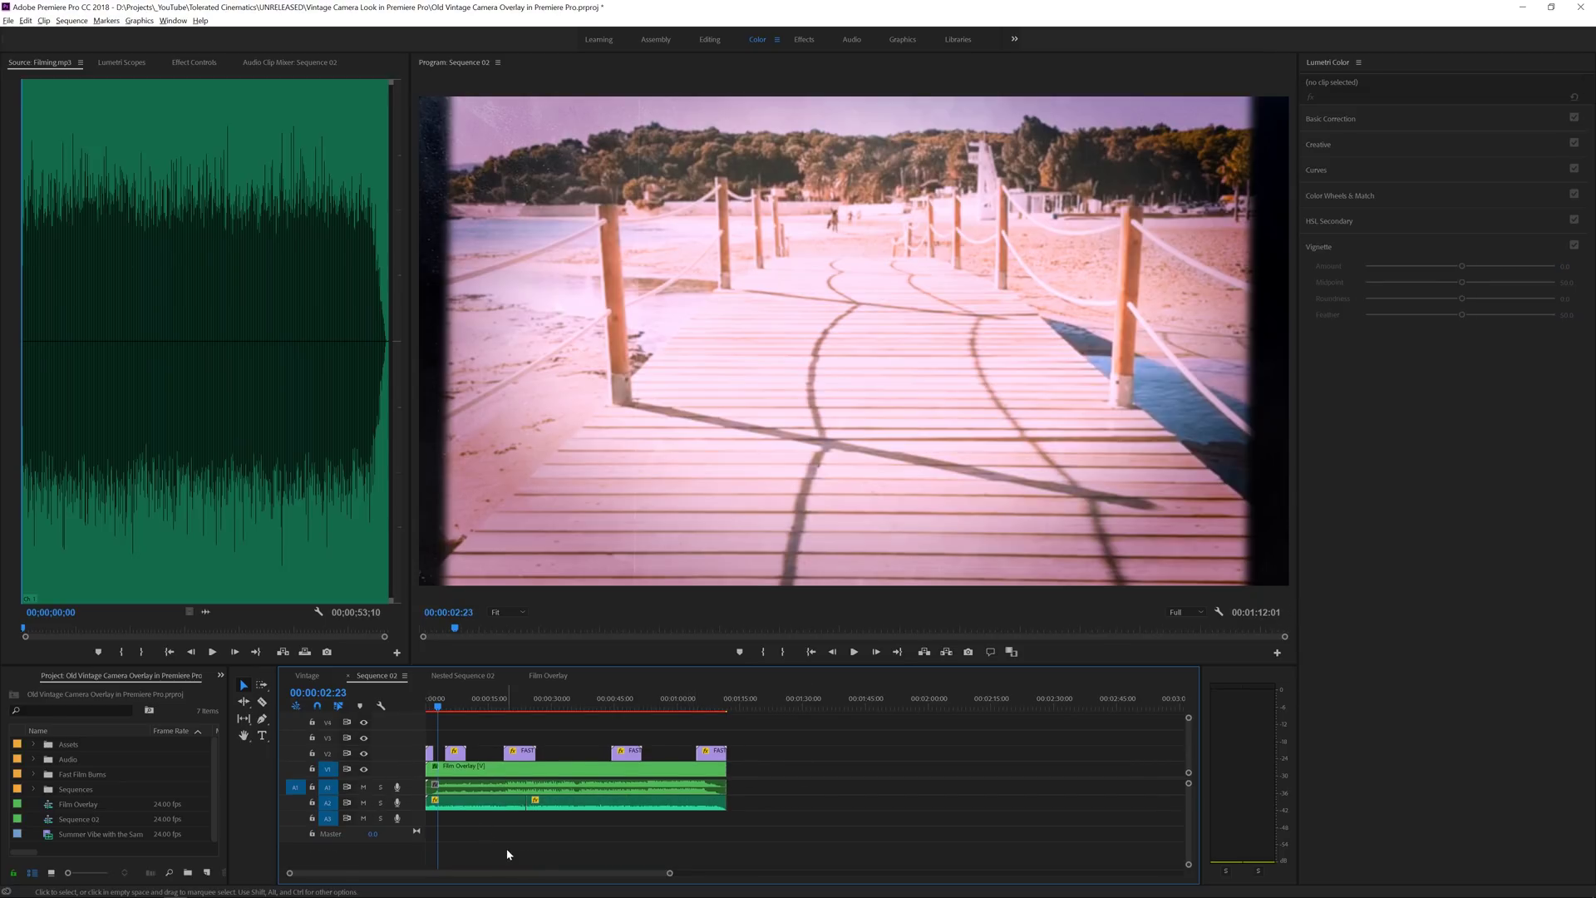